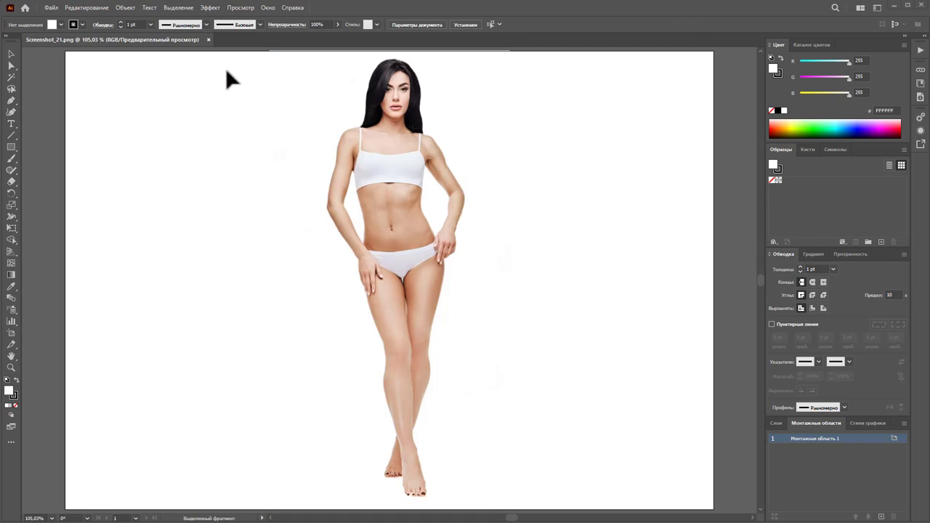
Create a new blank A4 document (297 x 210 mm, RGB) via File > New
left_click(51, 9)
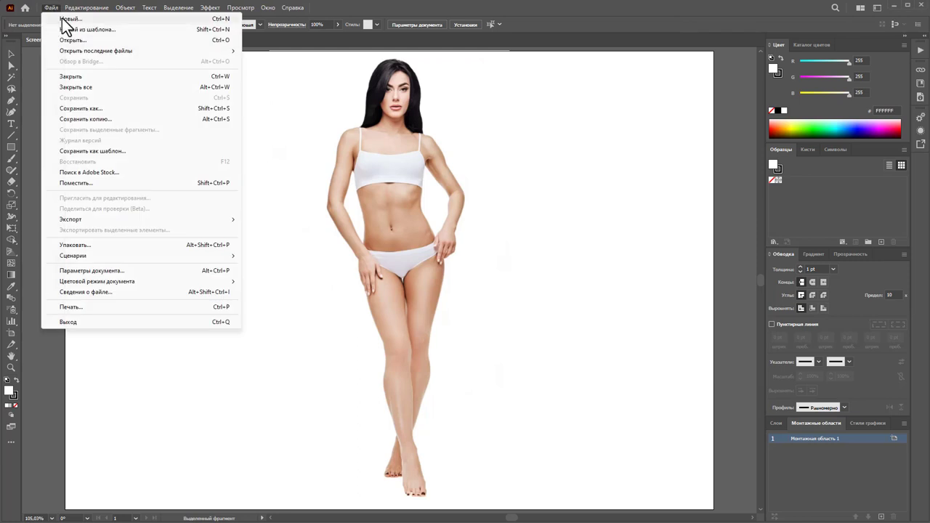
left_click(64, 19)
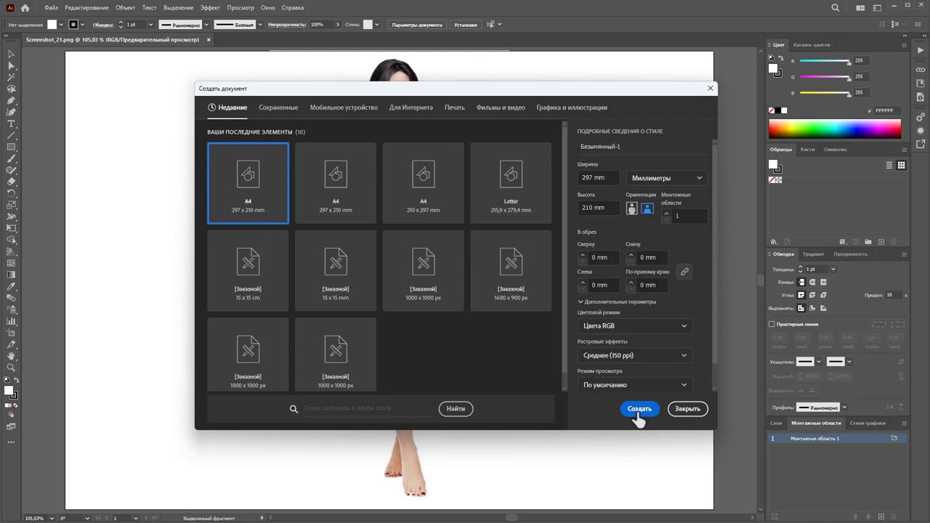
left_click(636, 412)
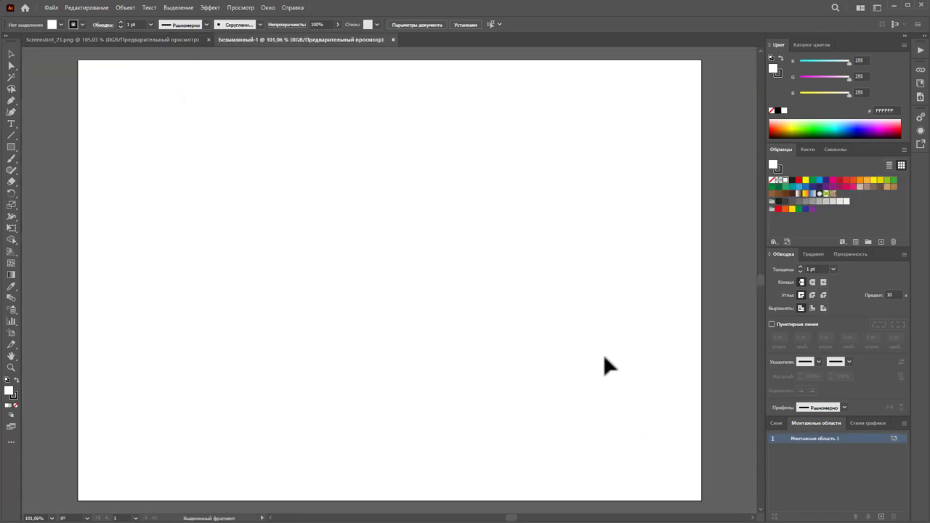
Make the new artboard portrait A4 (210 x 297 mm) and fit it in the window
left_click(894, 440)
left_click(630, 195)
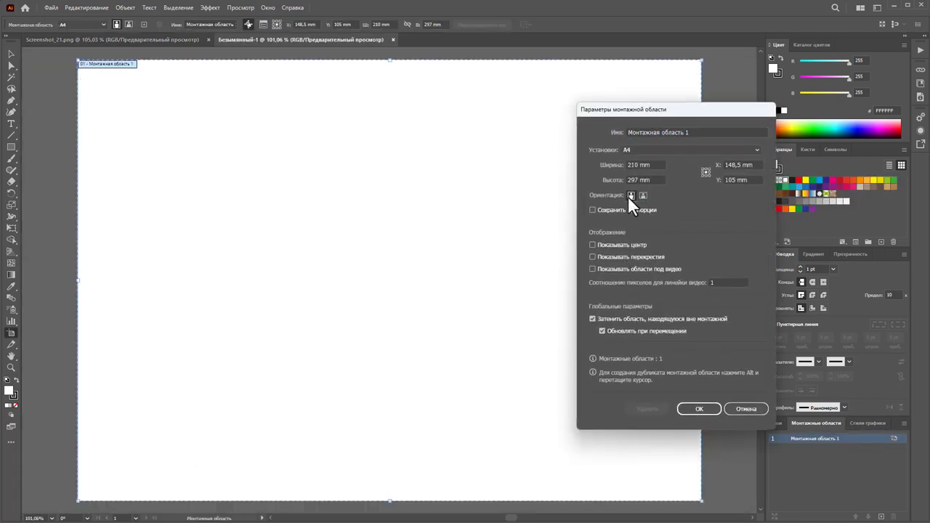
left_click(699, 409)
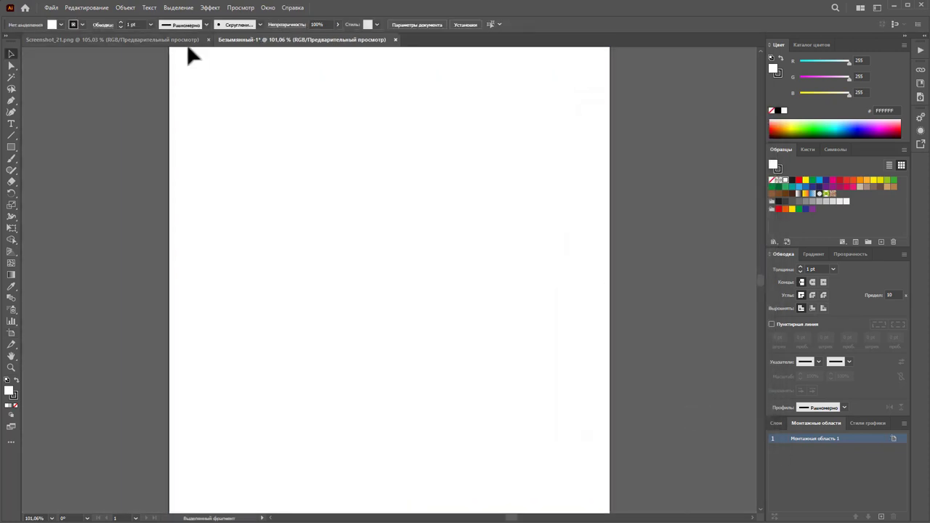
key("ctrl+0")
Paste the model photo into the new document, enlarge it and shift it left on the artboard
left_click(187, 43)
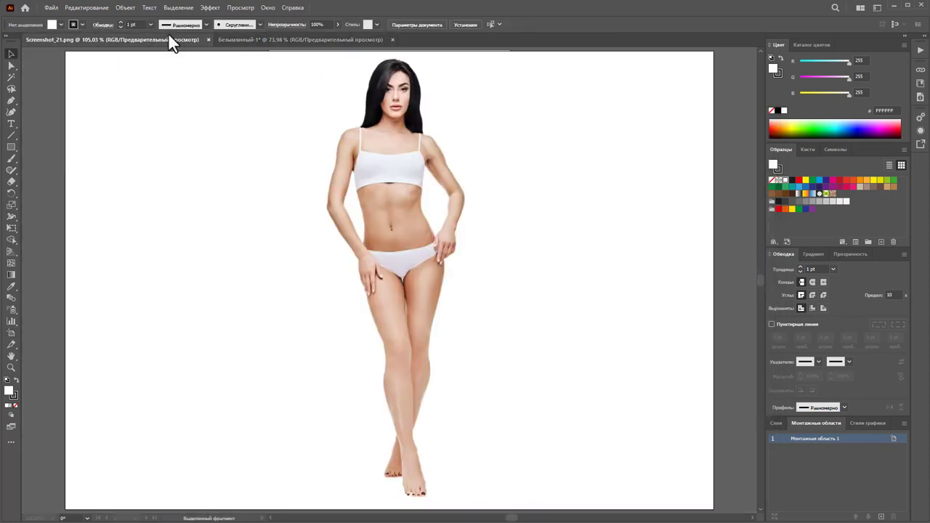
left_click(396, 137)
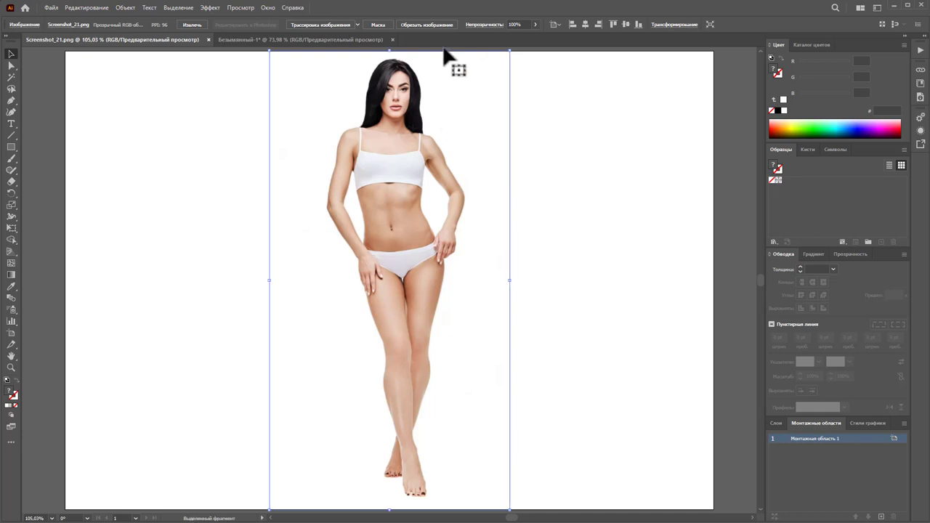
left_click(319, 40)
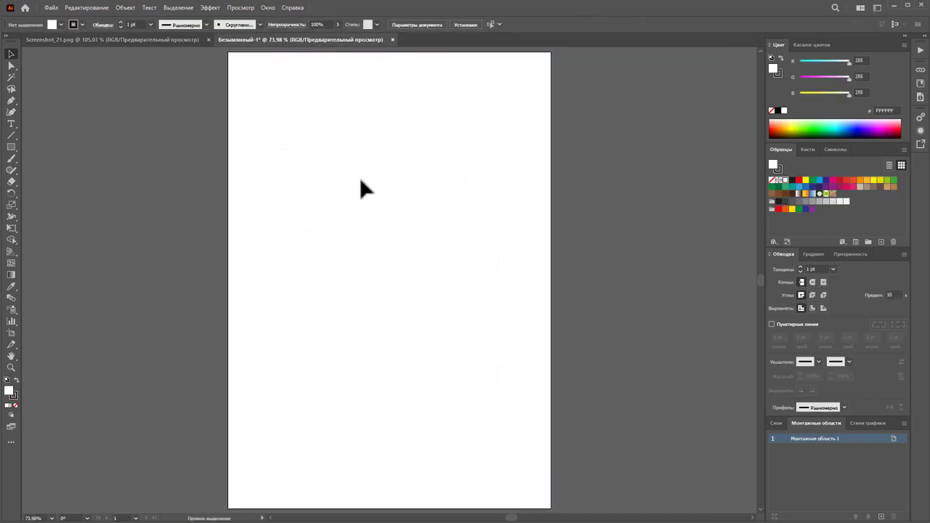
key("ctrl+v")
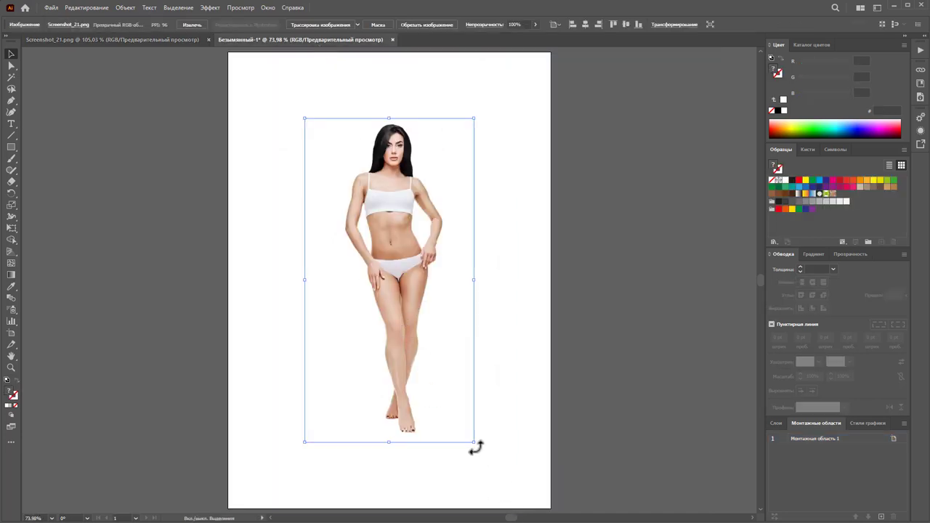
left_click_drag(473, 442, 494, 467)
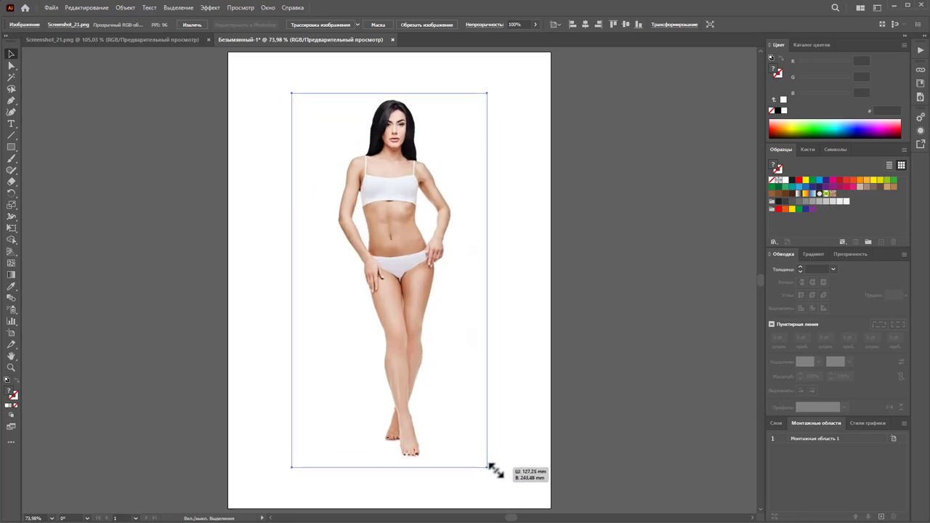
left_click_drag(397, 280, 349, 280)
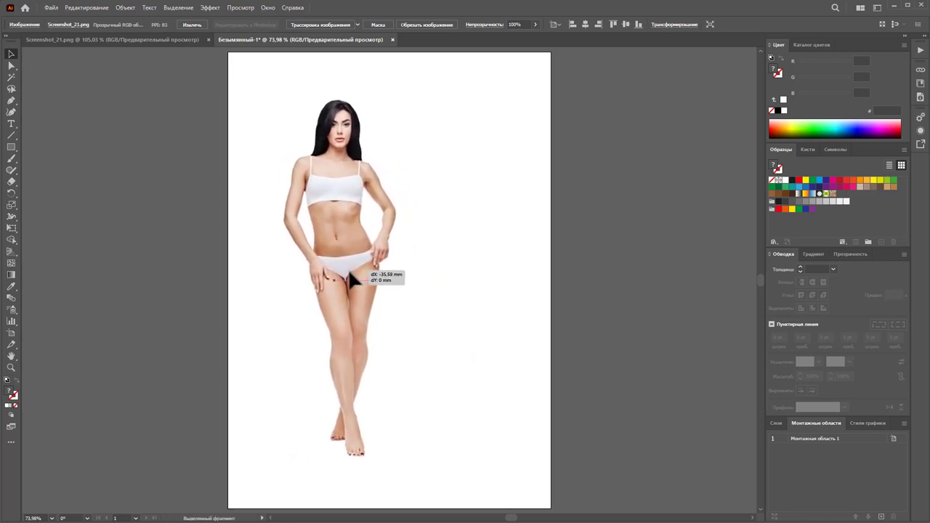
left_click(462, 311)
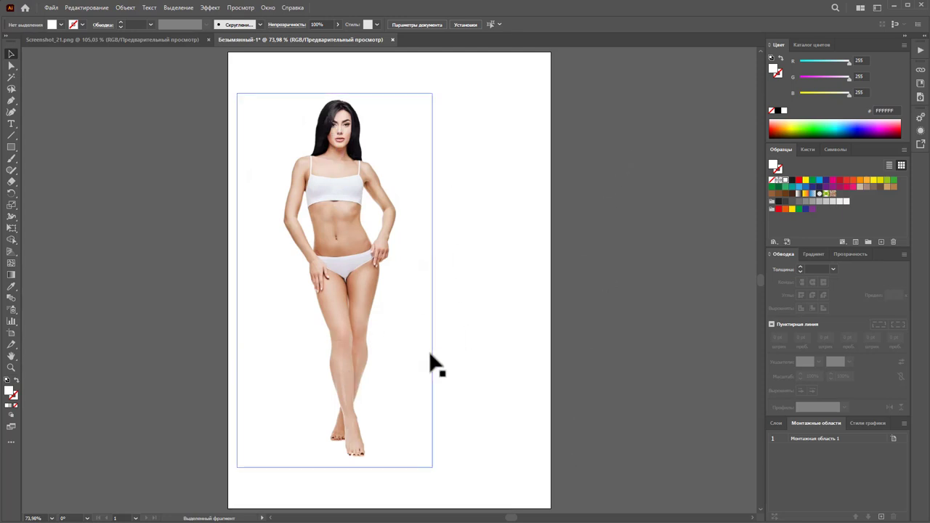
Close the Screenshot_21.png document, keeping only the new document with the photo
left_click(208, 39)
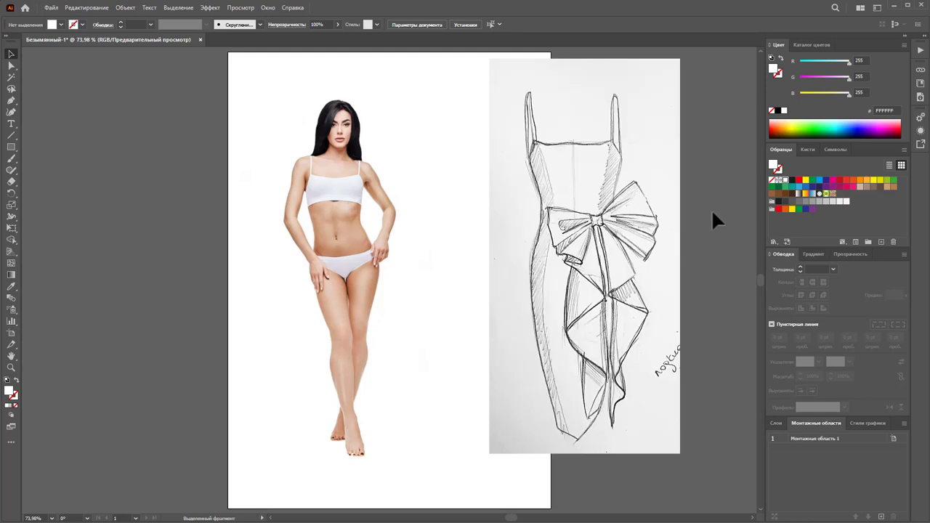
left_click(421, 318)
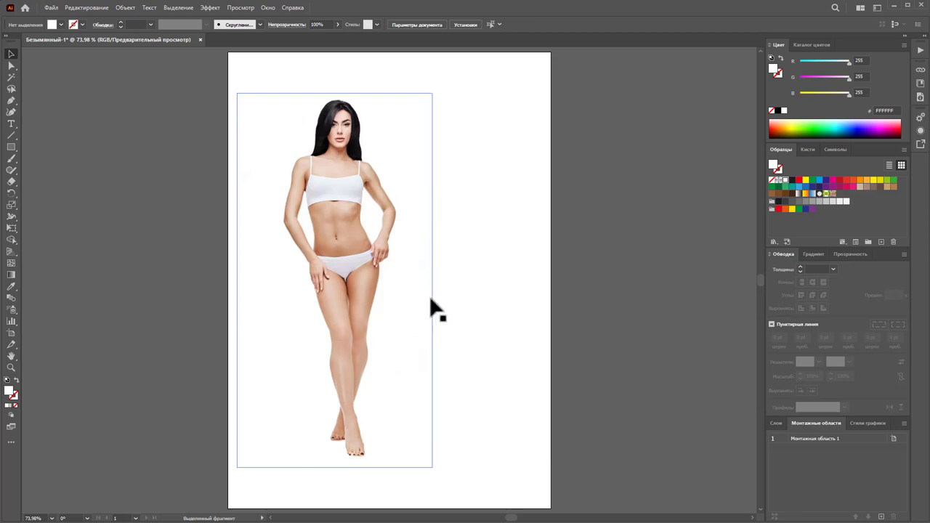
left_click(494, 298)
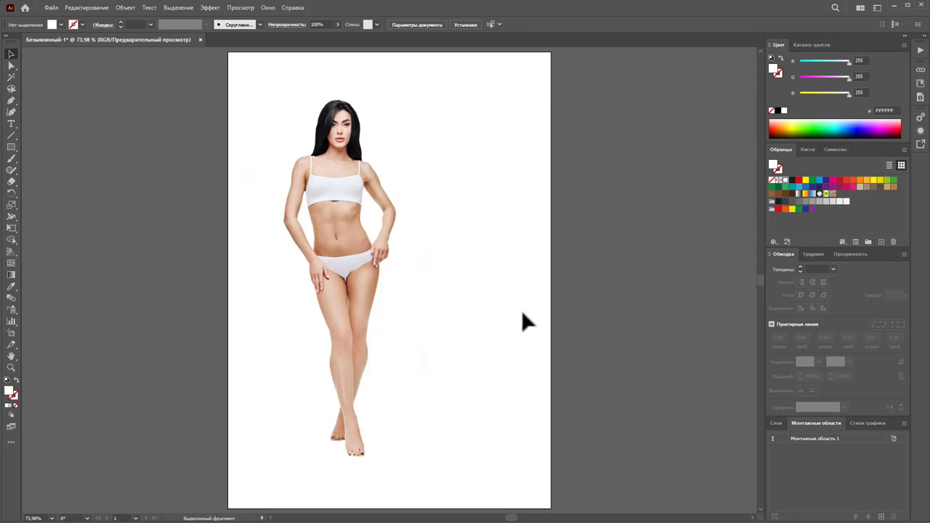
left_click(11, 367)
Zoom in on the model's waist and torso to about 168%
left_click_drag(336, 243, 361, 266)
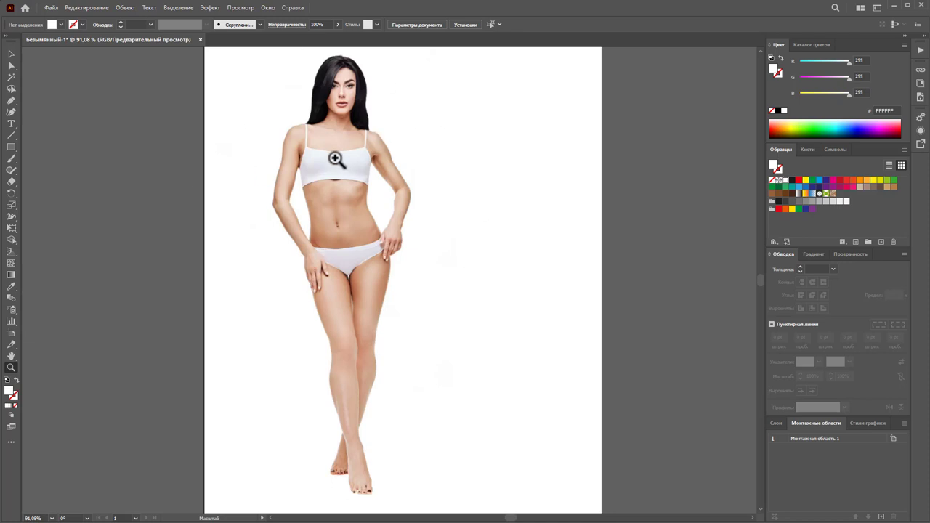
left_click_drag(307, 128, 390, 228)
scroll(391, 223, "up", 2)
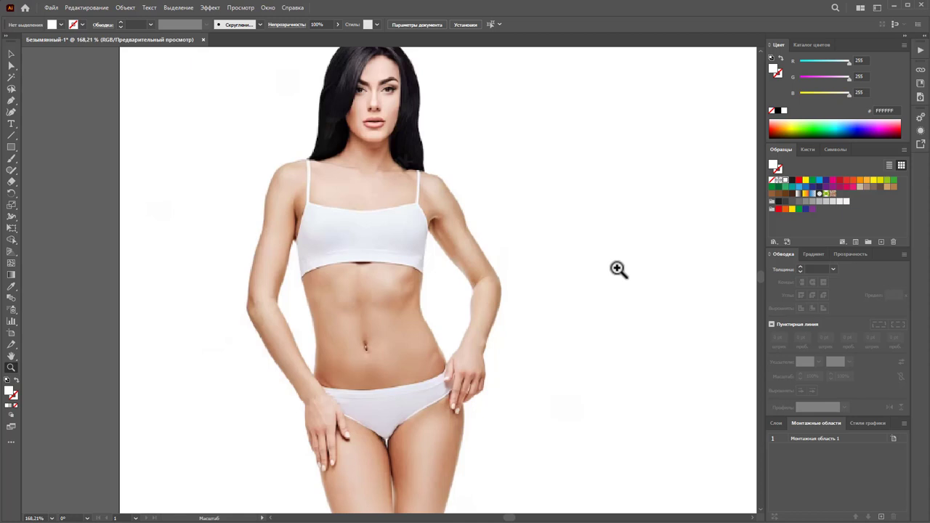
Start a Pen outline at the bust, curving the neckline and running down the right torso
left_click(11, 101)
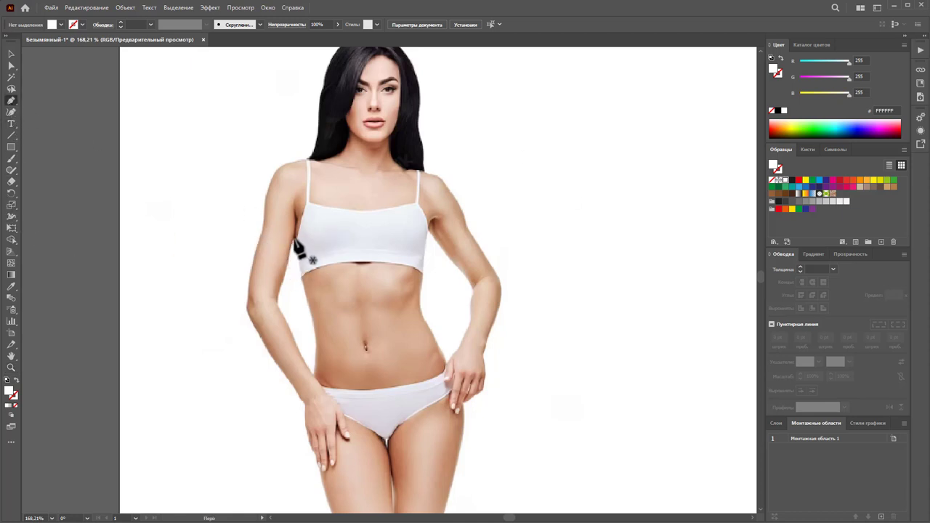
left_click_drag(294, 244, 308, 201)
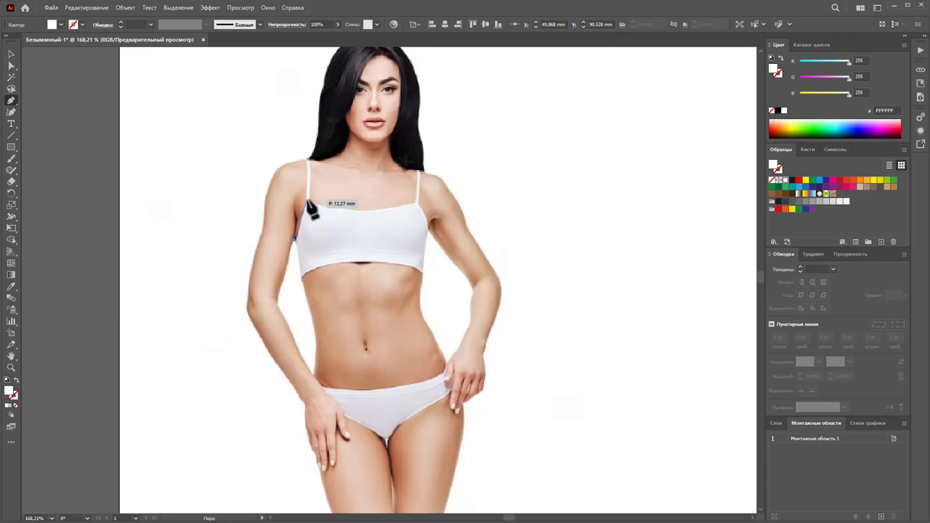
left_click(361, 209)
mouse_move(366, 211)
left_mouse_down()
mouse_move(428, 196)
mouse_move(431, 232)
left_mouse_up()
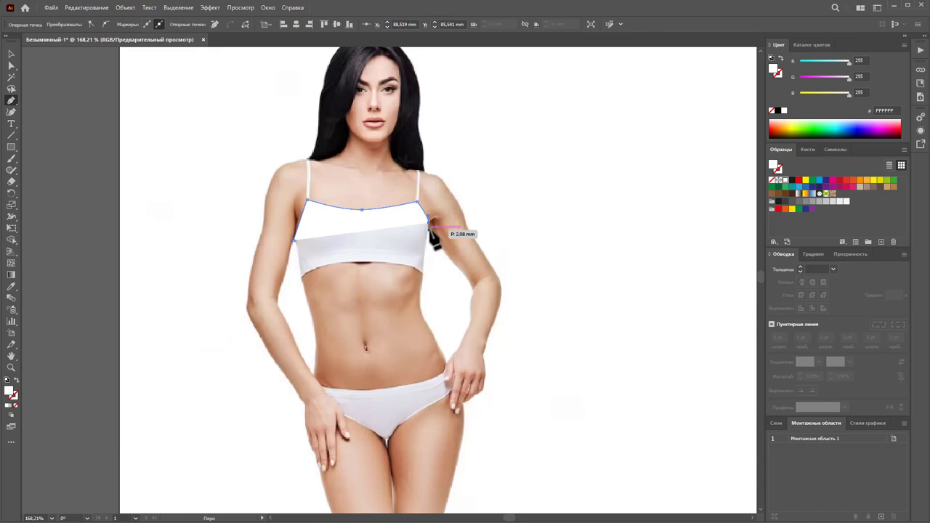
left_click_drag(429, 231, 425, 285)
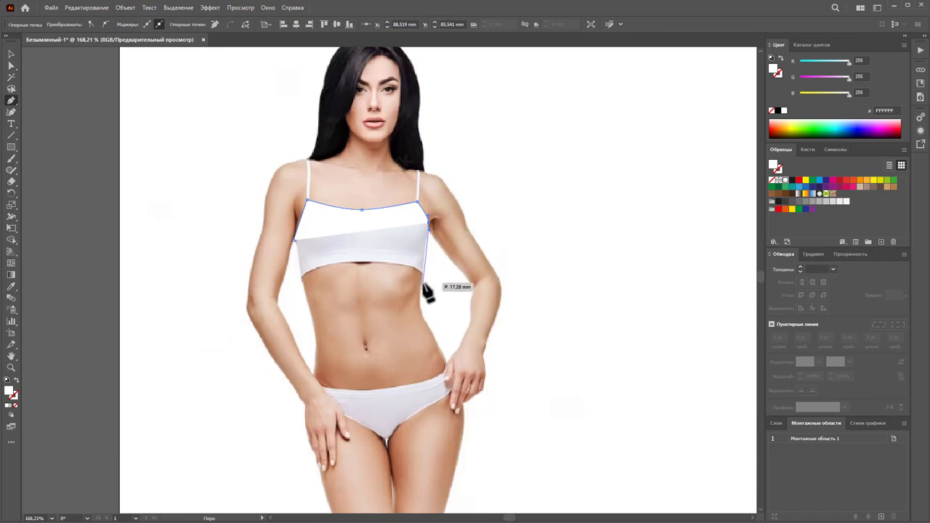
left_click_drag(424, 287, 423, 289)
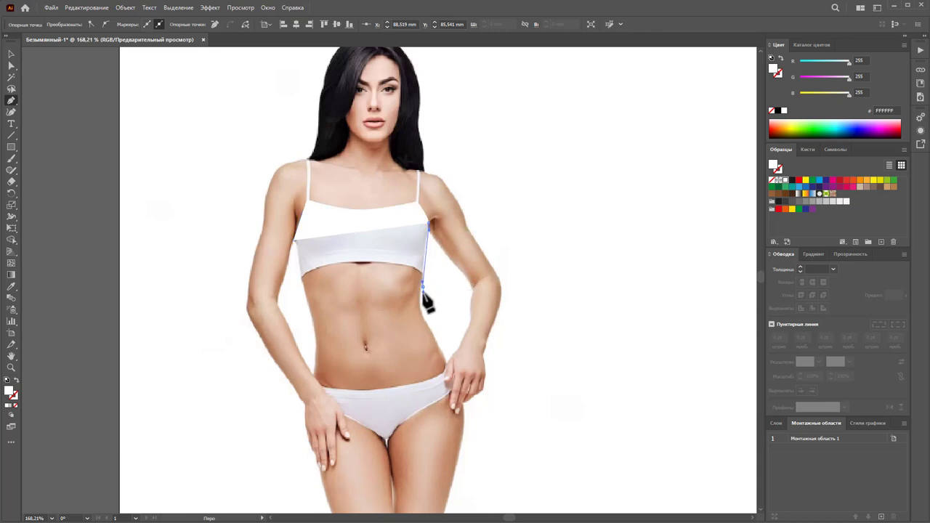
left_click(422, 288)
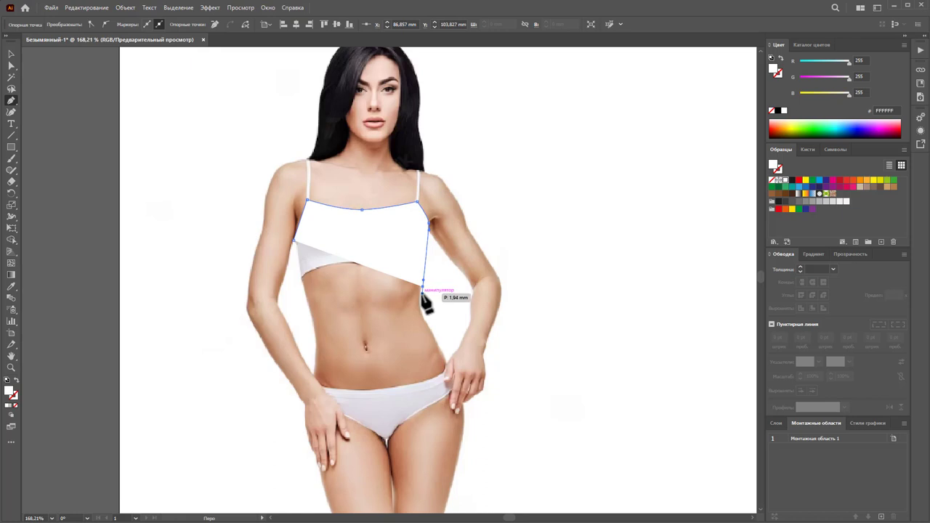
left_click(422, 292)
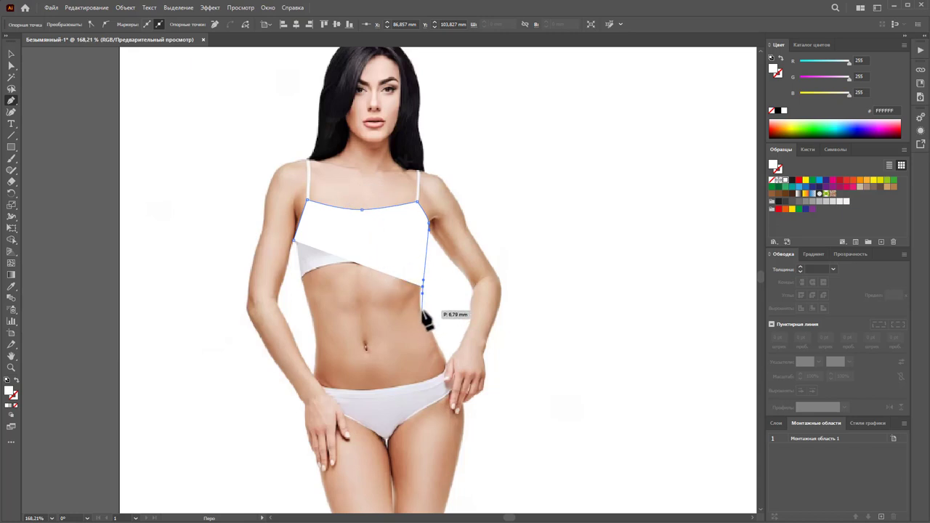
left_click(422, 310)
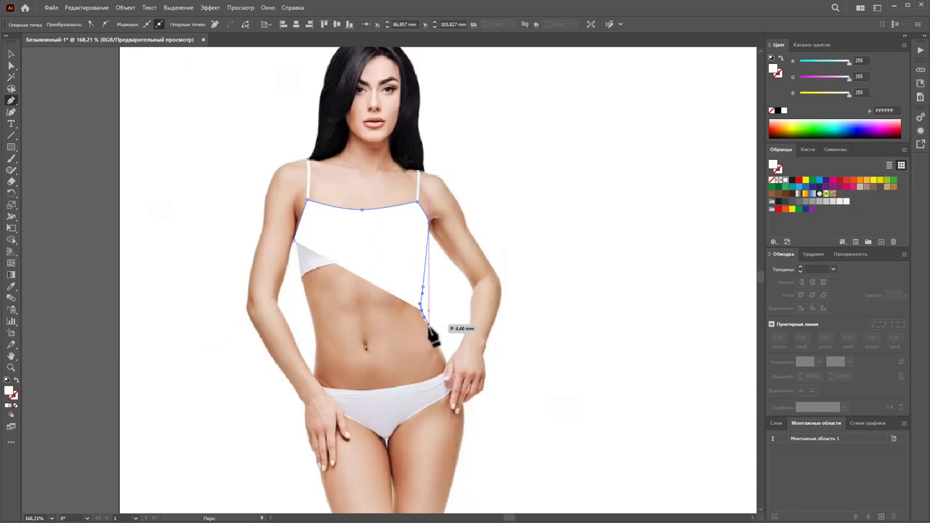
left_click(449, 368)
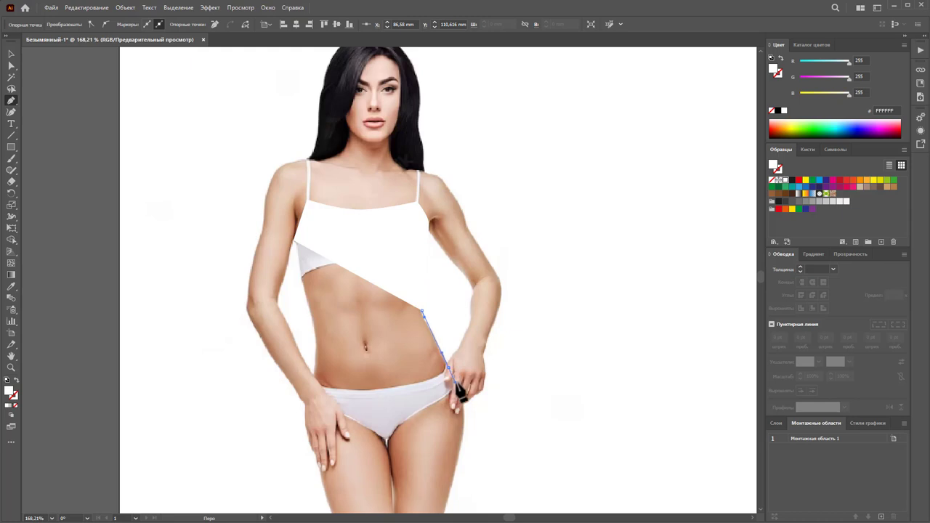
Continue the outline over the right hip and down the thigh toward the knee
scroll(468, 411, "down", 2)
scroll(454, 331, "down", 1)
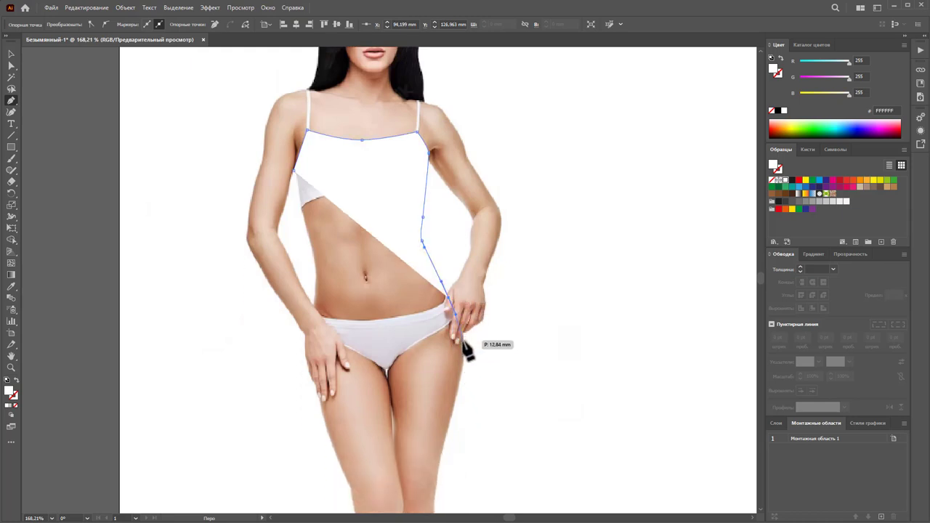
left_click(462, 340)
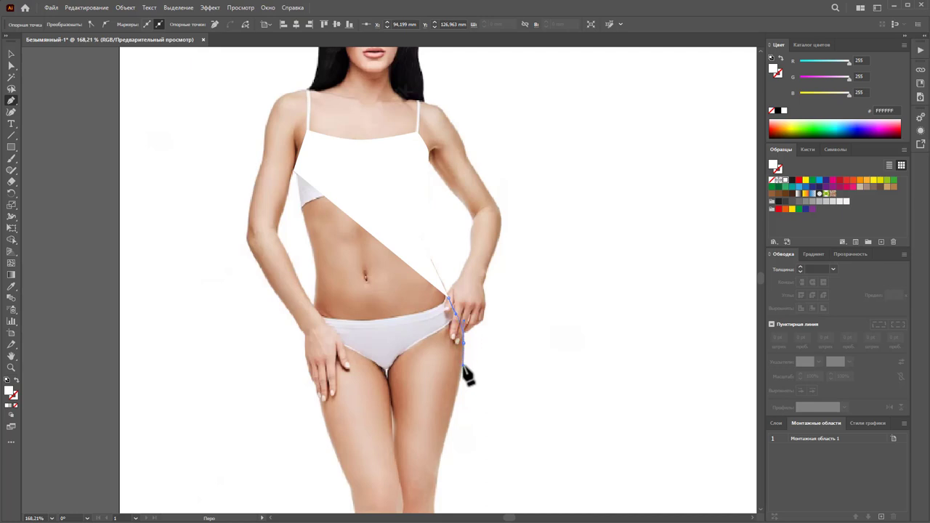
left_click(463, 365)
scroll(460, 362, "down", 2)
scroll(454, 358, "down", 1)
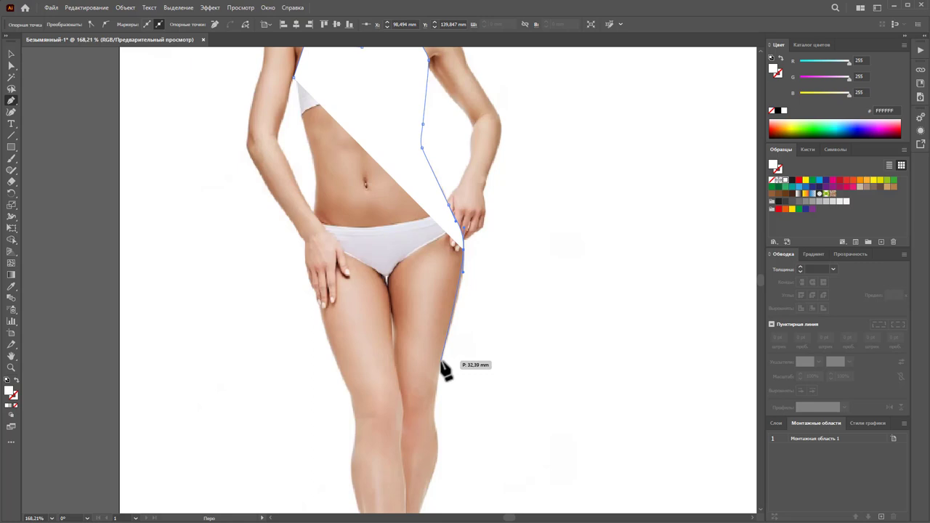
left_click(441, 361)
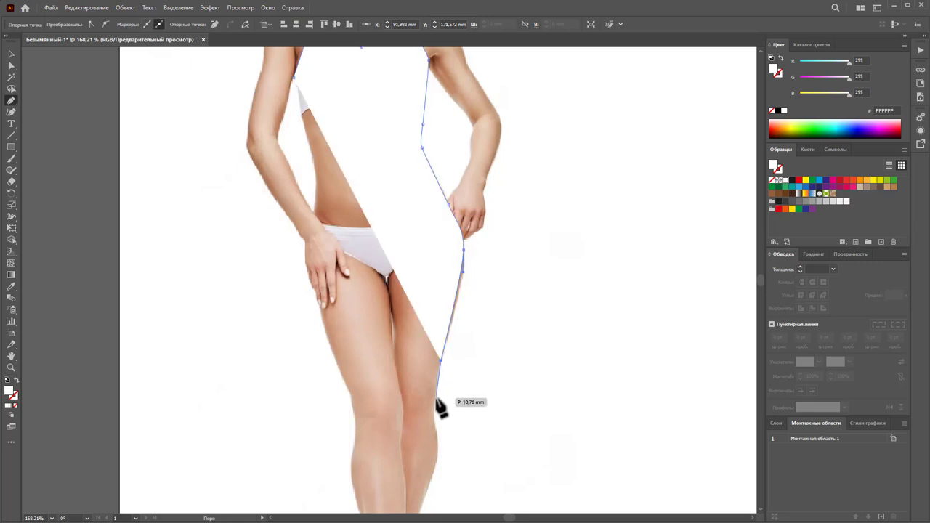
left_click(435, 399)
left_click(435, 411)
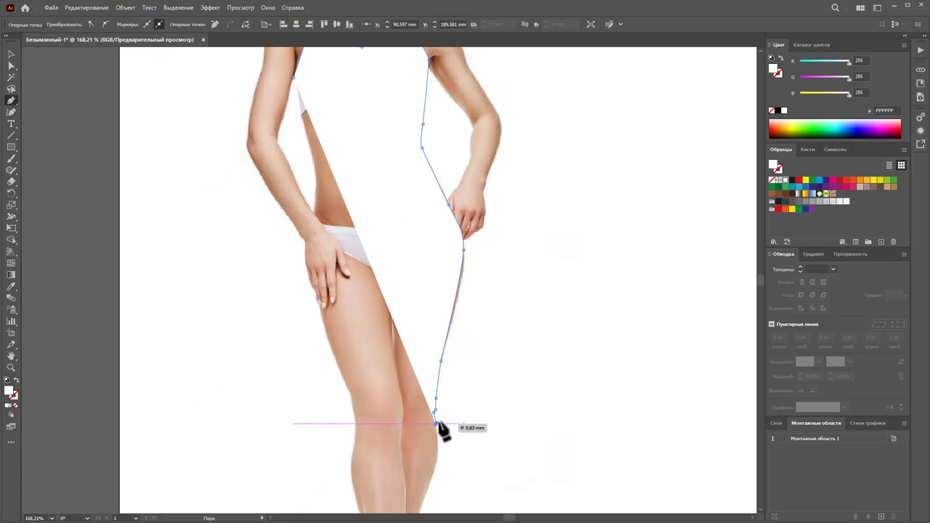
Carry the path below the knee, across the calf and up the inner shin, unfilled
scroll(436, 428, "down", 2)
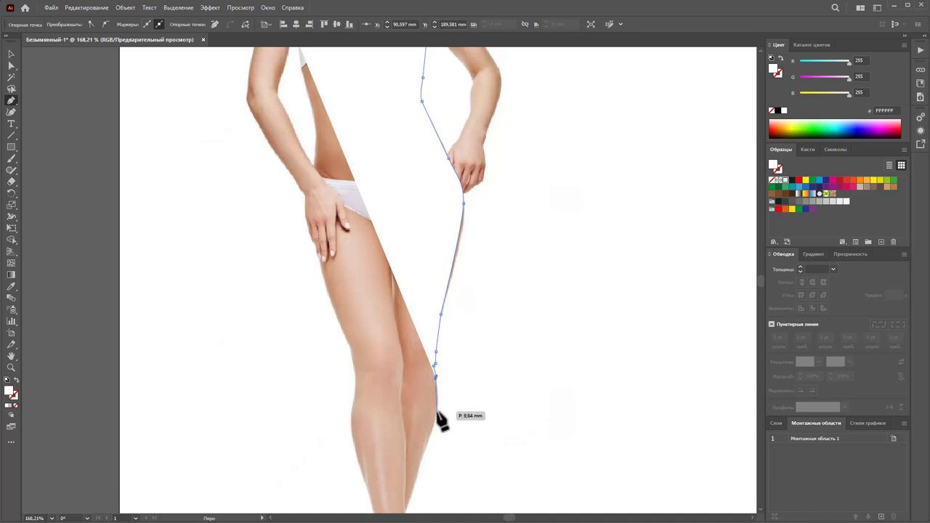
left_click(436, 419)
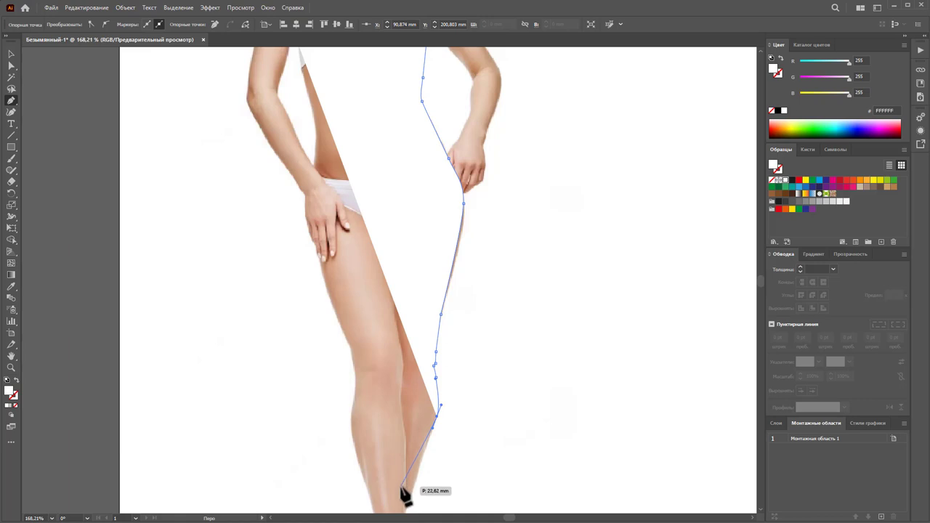
left_click(403, 486)
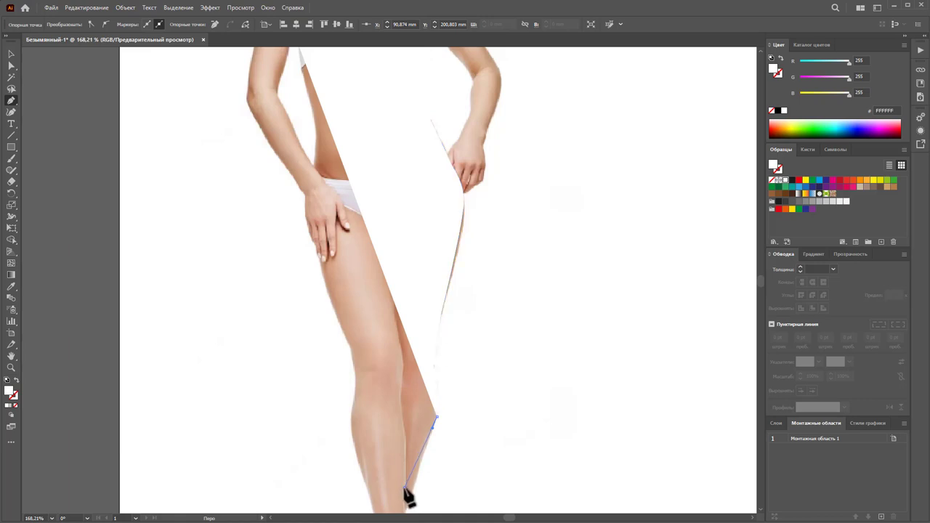
left_click(355, 459)
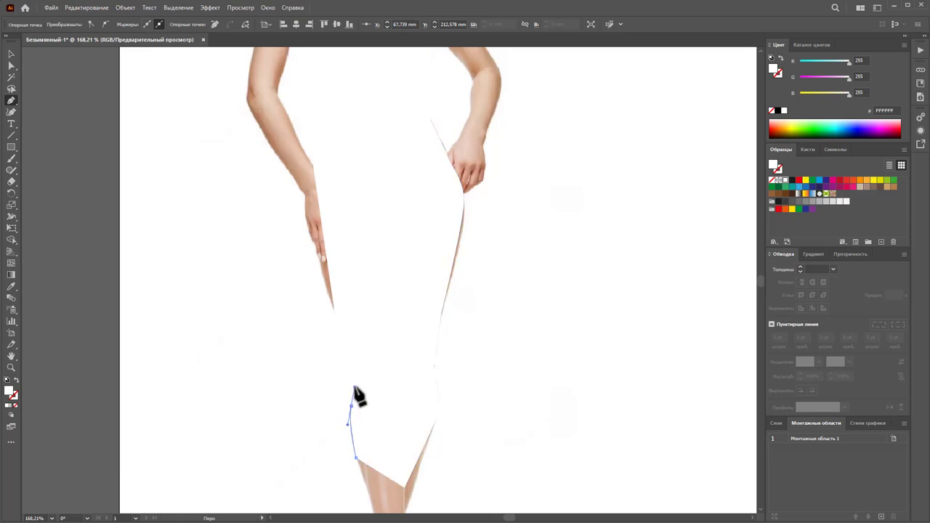
left_click_drag(350, 405, 355, 388)
left_click(17, 379)
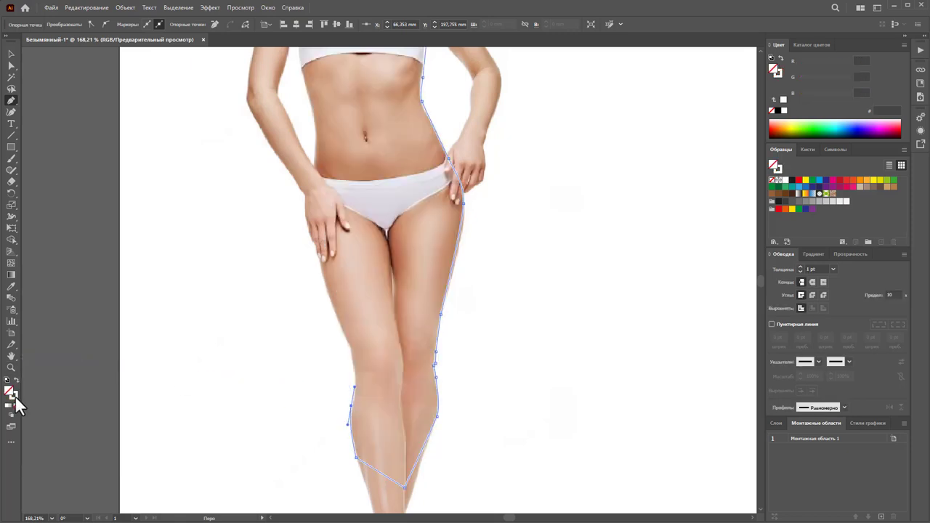
Stroke the path near-black and continue it up the left leg to close at the bust
left_click(791, 180)
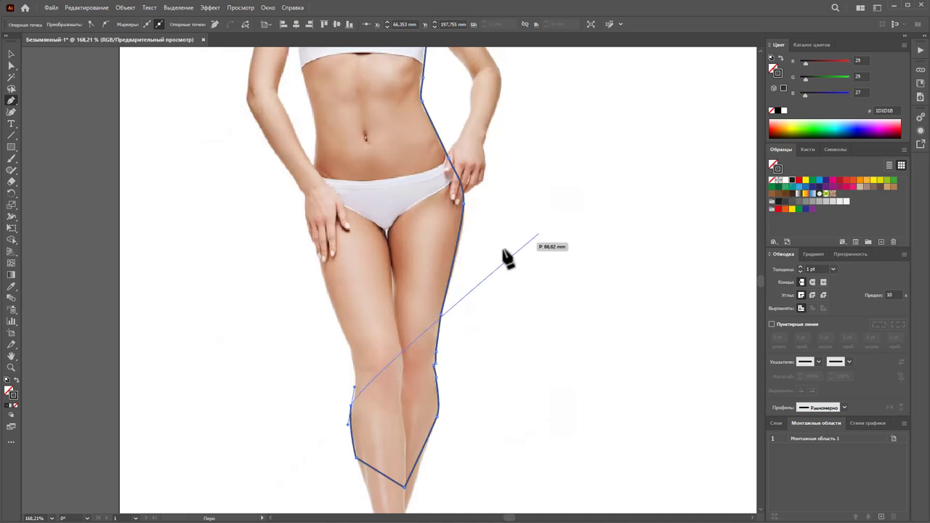
key("ctrl+h")
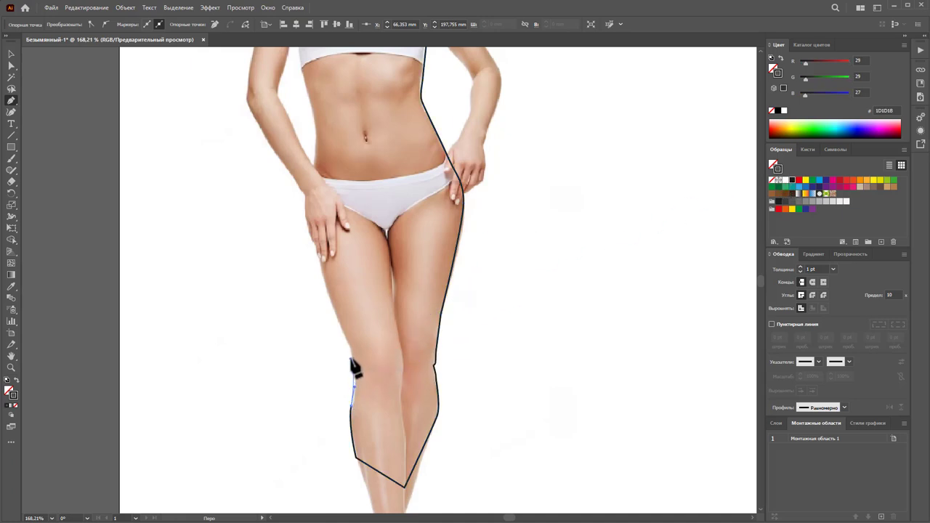
left_click(351, 360)
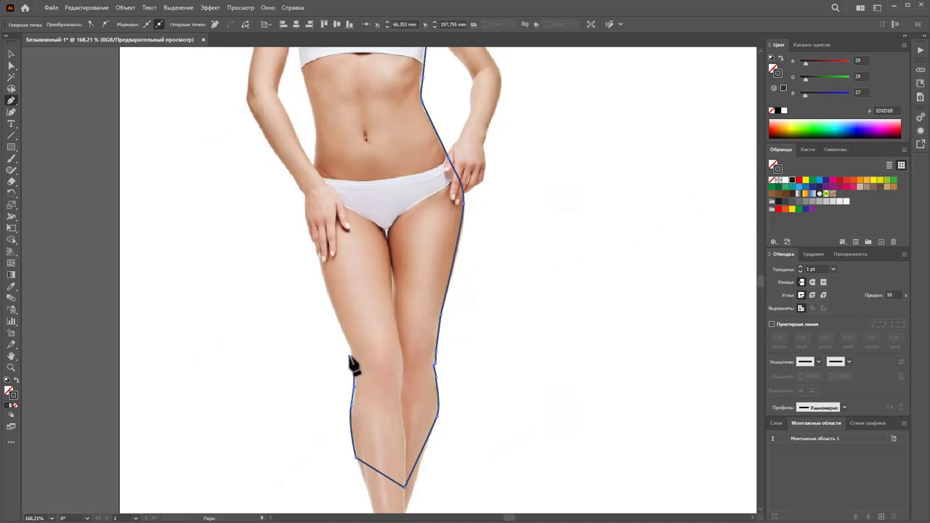
left_click(320, 272)
key("ctrl+h")
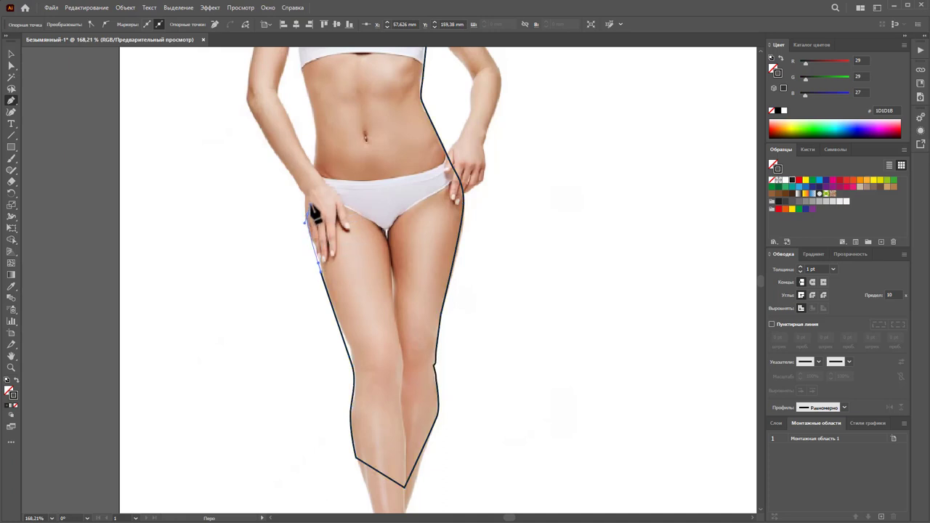
key("ctrl+h")
scroll(313, 175, "up", 1)
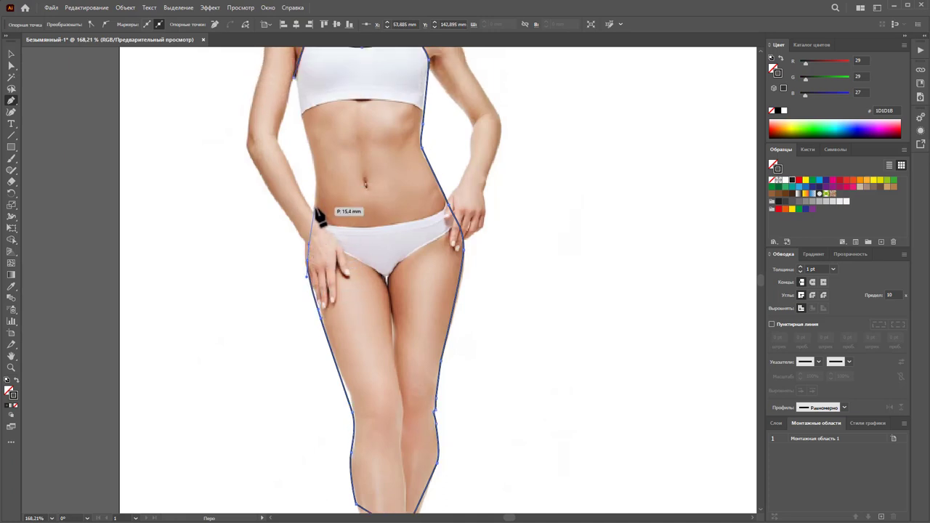
key("ctrl+h")
key("ctrl+h")
scroll(314, 210, "up", 1)
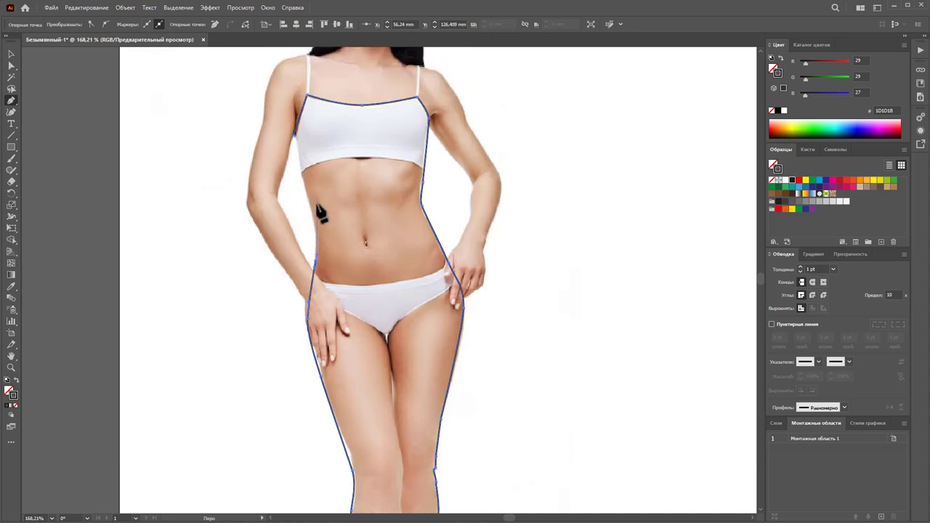
key("ctrl+h")
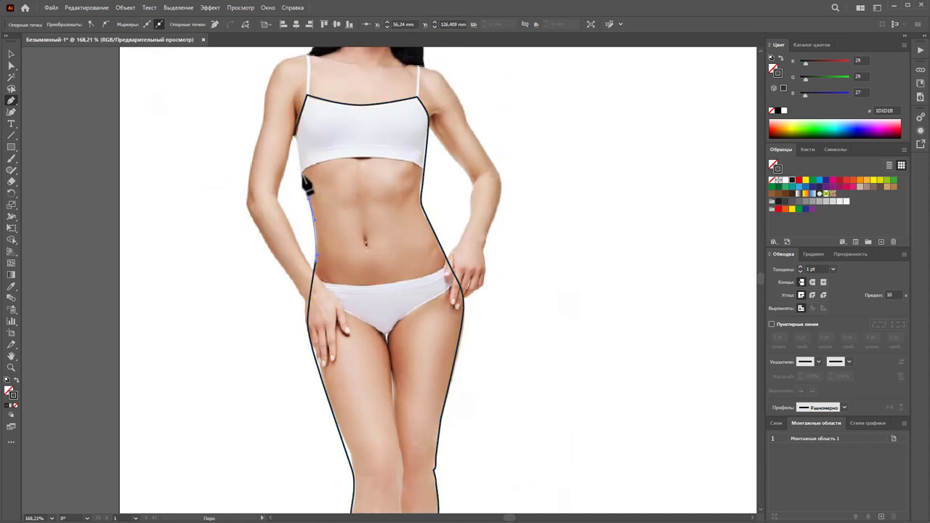
key("ctrl+h")
left_click(296, 142)
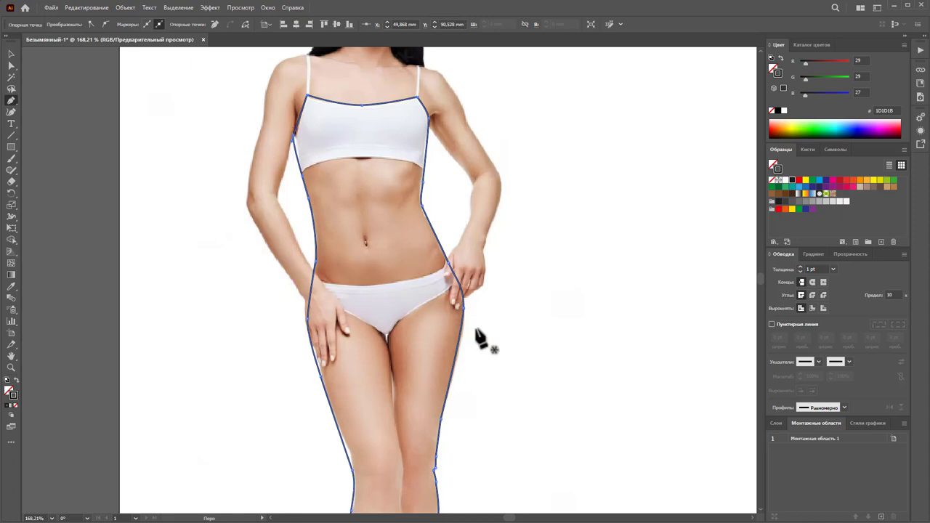
Reshape the outline's hip curve and undo an accidental move of the photo
scroll(534, 287, "down", 1)
scroll(526, 280, "down", 1)
scroll(530, 283, "down", 2)
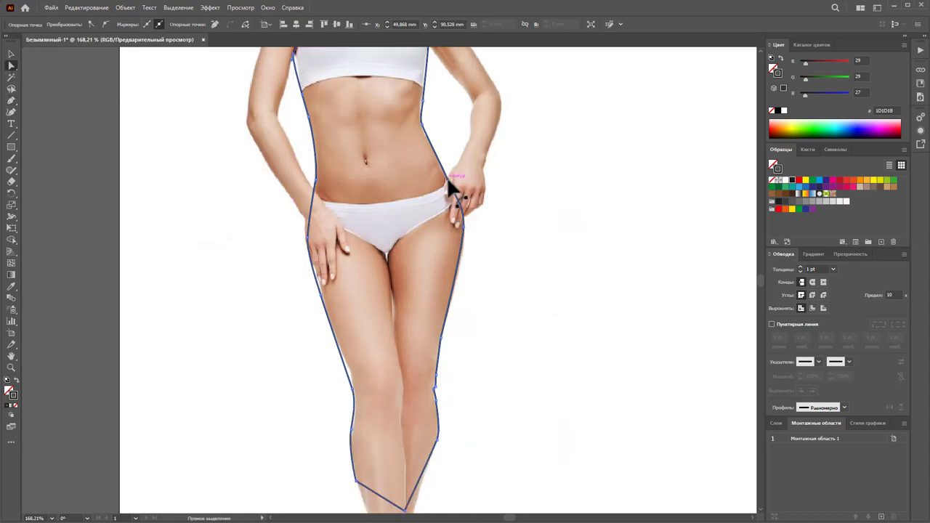
left_click_drag(447, 181, 449, 175)
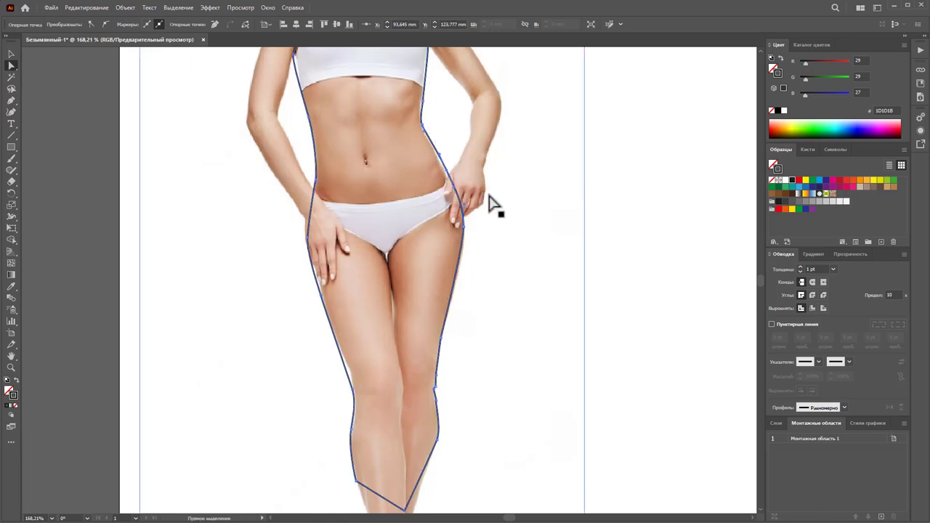
left_click(507, 235)
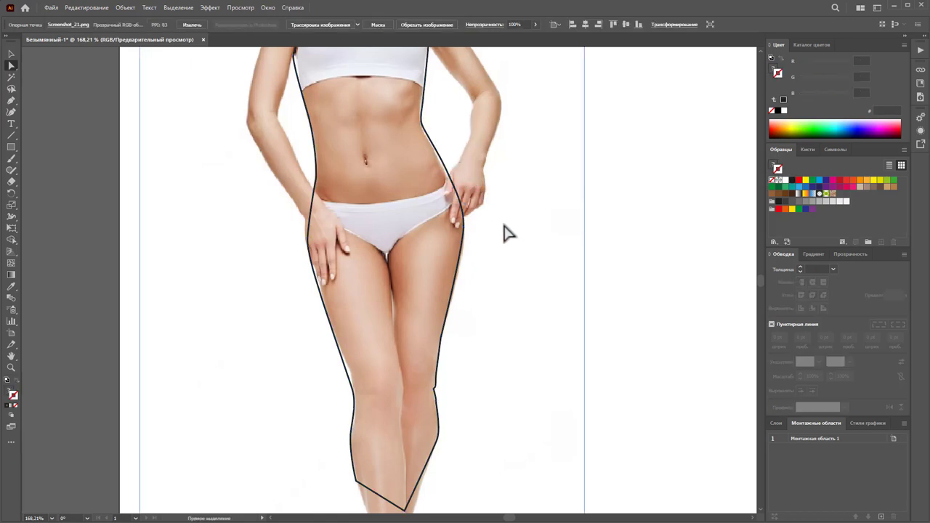
left_click_drag(488, 254, 452, 253)
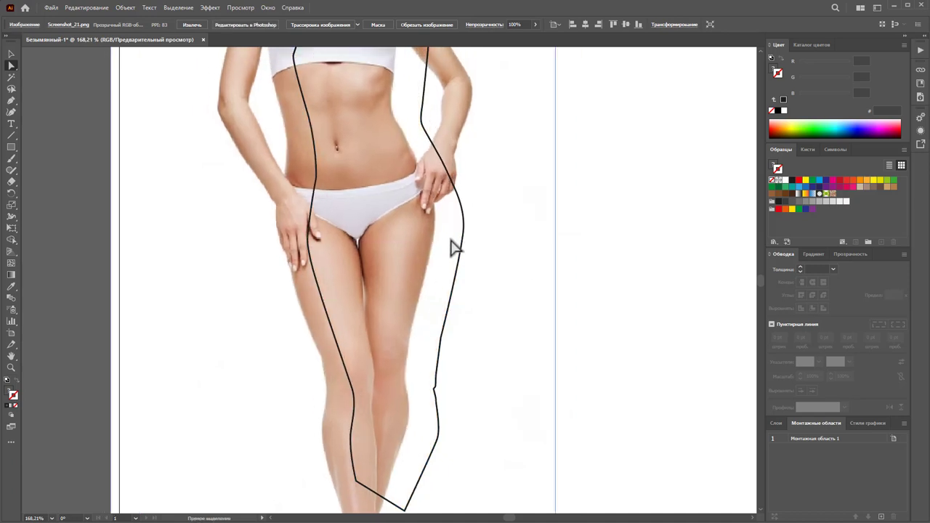
key("ctrl+z")
Lock the <Изображение> photo inside Слой 1 in the Layers panel
left_click(775, 424)
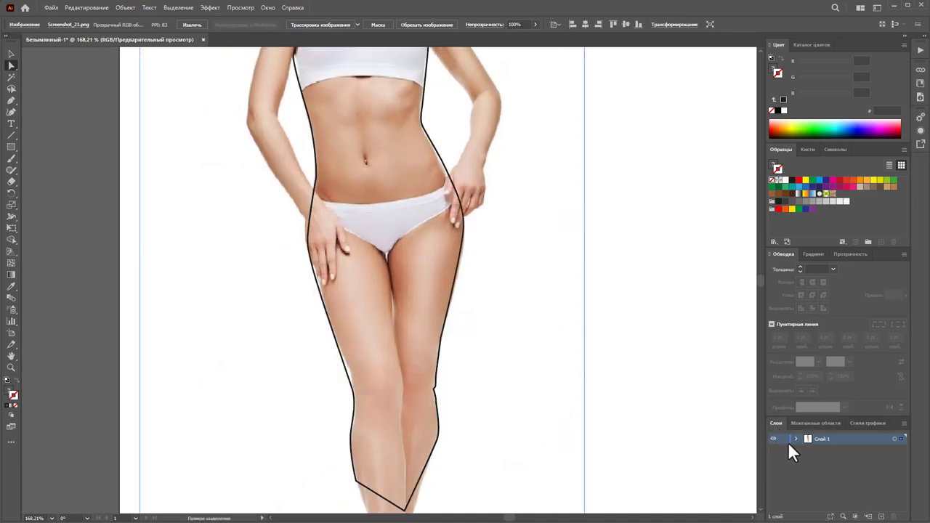
left_click(794, 438)
left_click(815, 459)
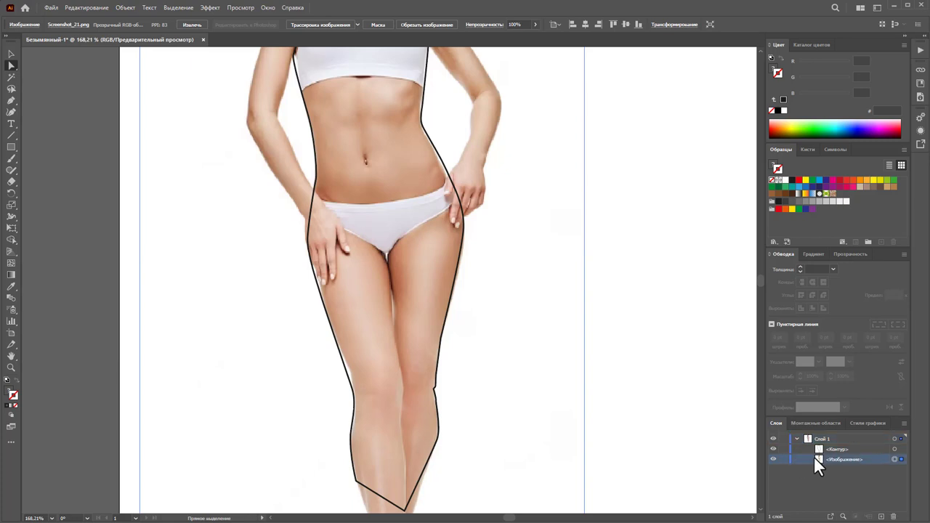
left_click(783, 460)
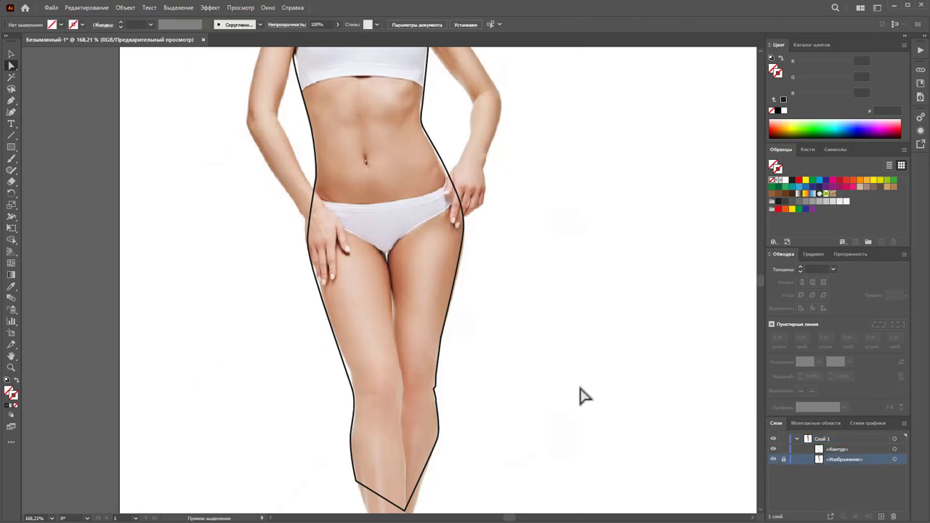
left_click(796, 439)
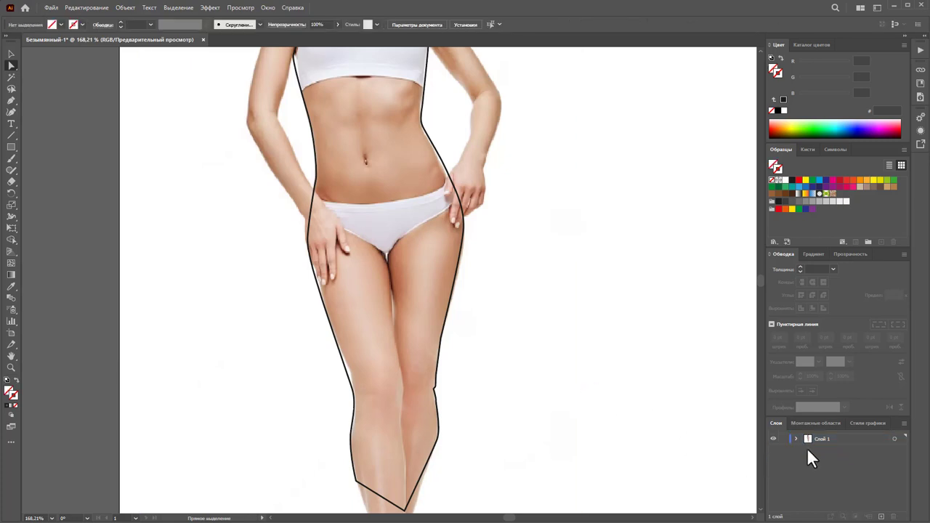
left_click(795, 438)
left_click(819, 459)
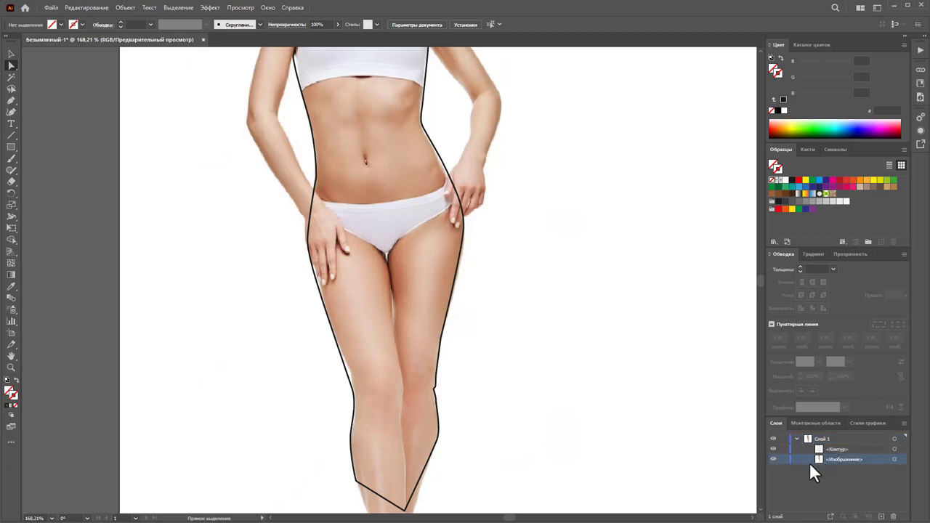
Select the traced <Контур> outline path and delete it
left_click(823, 450)
left_click(446, 309)
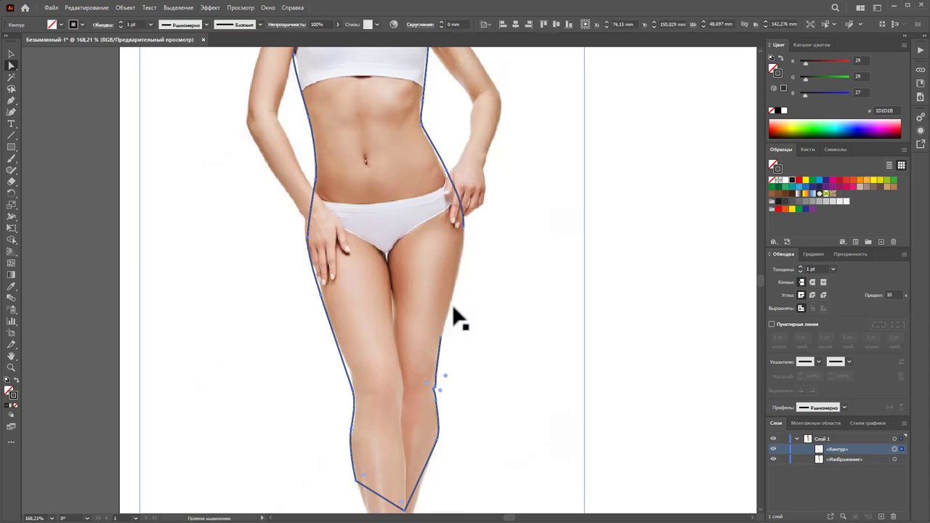
left_click(11, 54)
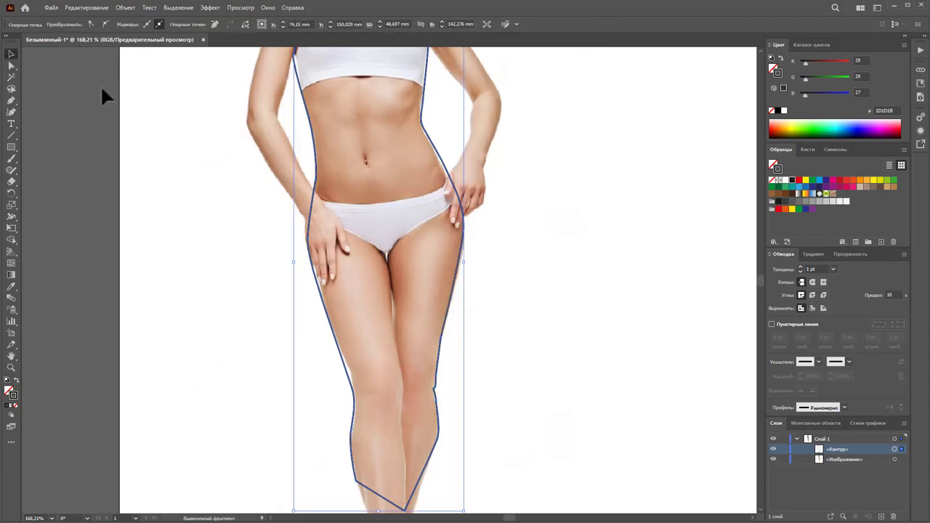
key("a")
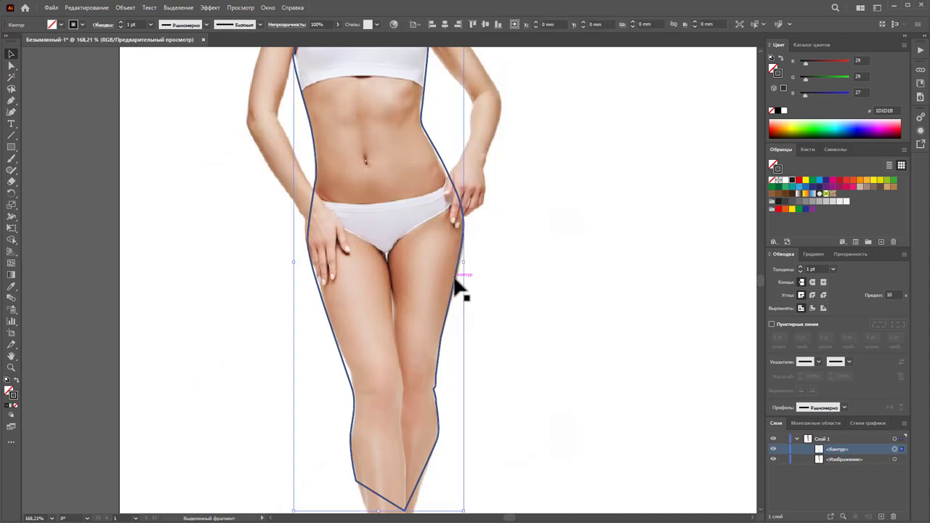
left_click(457, 287)
key("Delete")
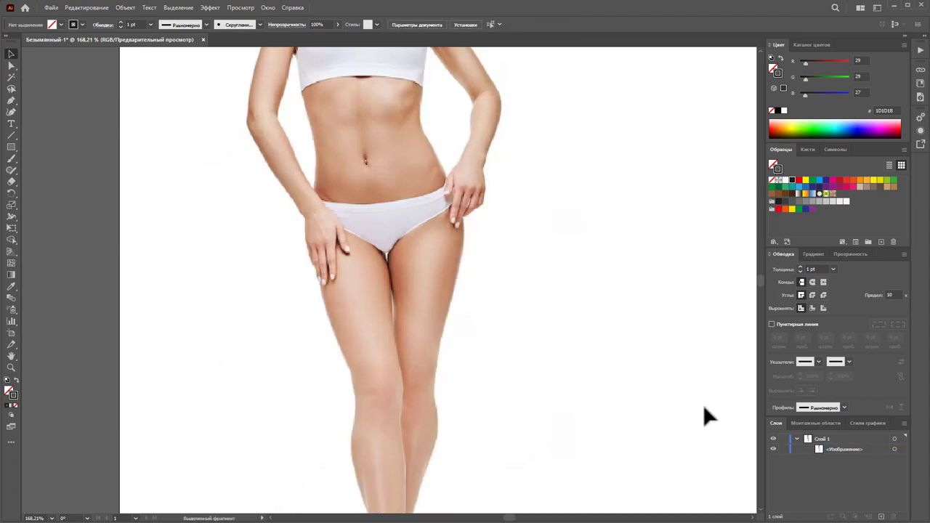
Add a new layer, paste the body outline in front and nudge it left and up onto the figure
left_click(796, 440)
left_click(881, 516)
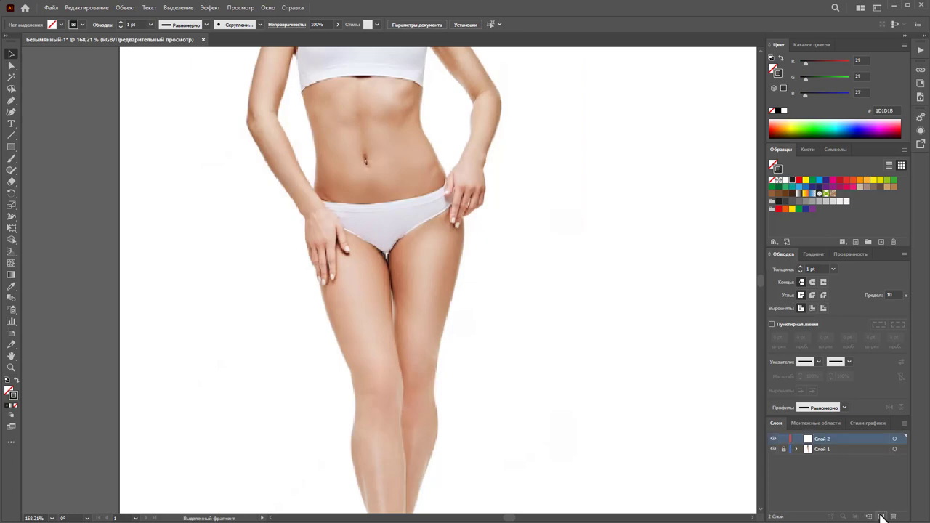
key("ctrl+f")
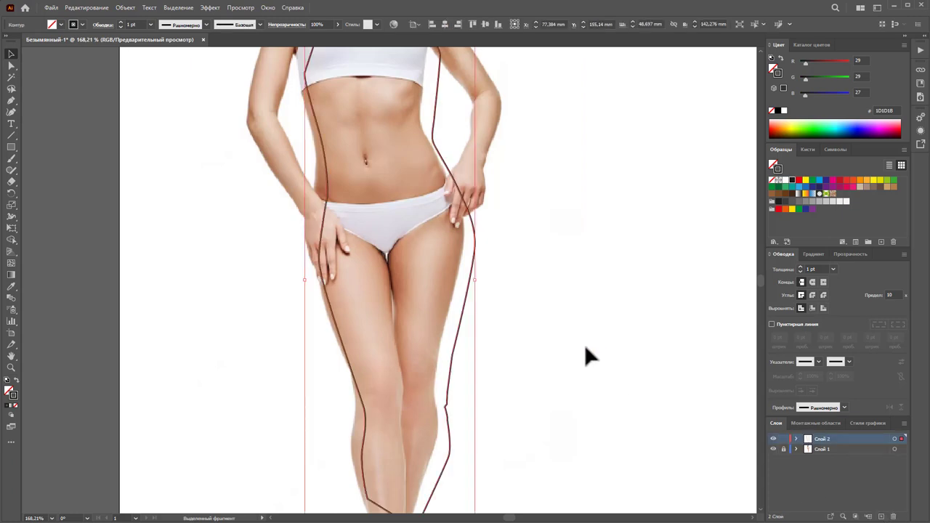
key("Left")
key("Left")
key("Left")
key("Left")
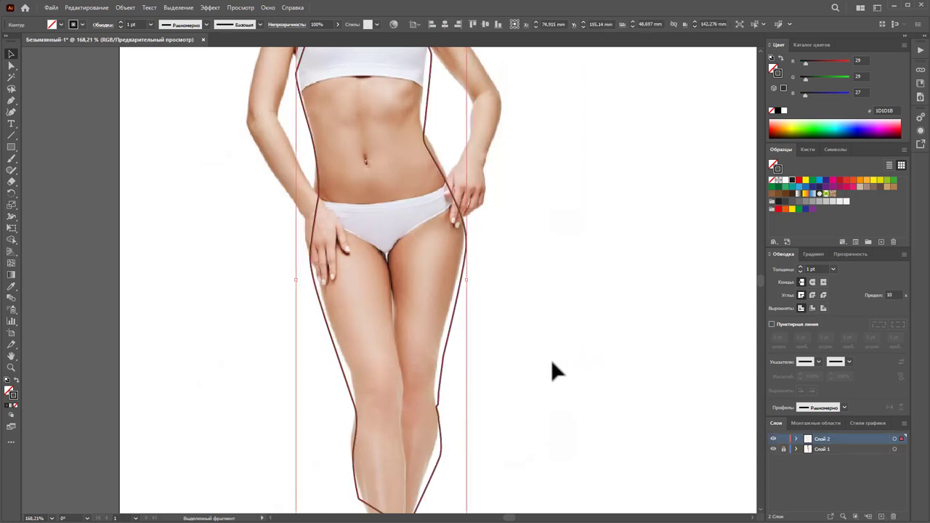
key("Up")
key("Up")
key("Up")
key("Up")
key("Up")
key("Up")
key("Up")
key("Up")
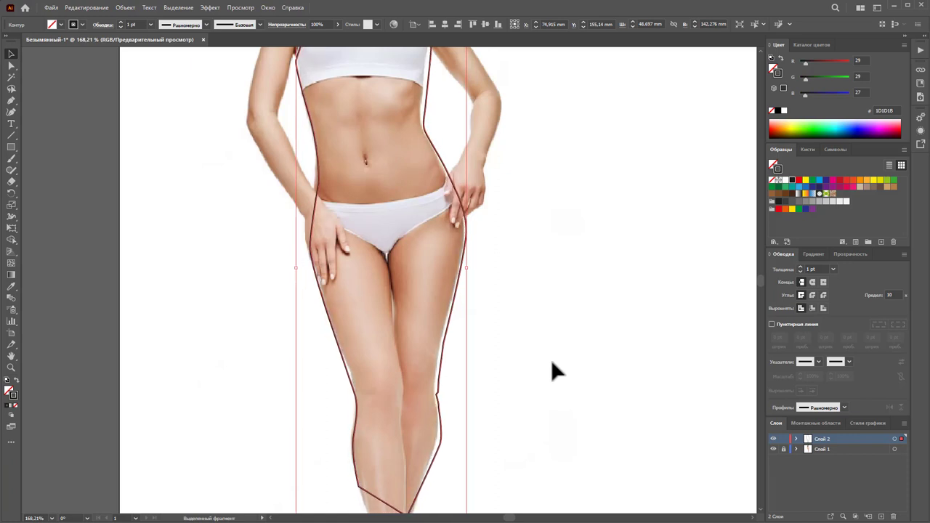
key("Up")
key("Up")
key("Left")
key("Left")
key("Up")
key("Up")
key("Left")
key("Left")
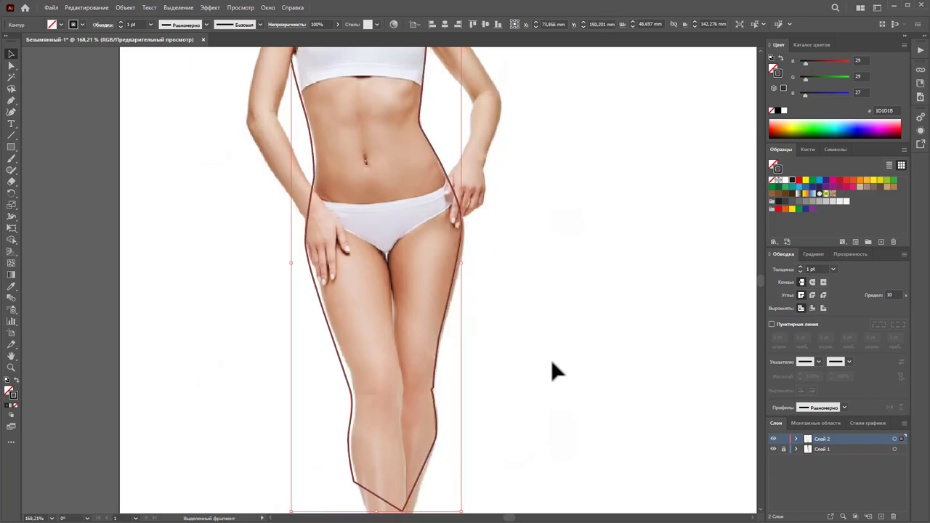
key("Up")
key("Up")
Move one hip anchor to follow the body edge and zoom in on the hand
scroll(452, 311, "up", 1)
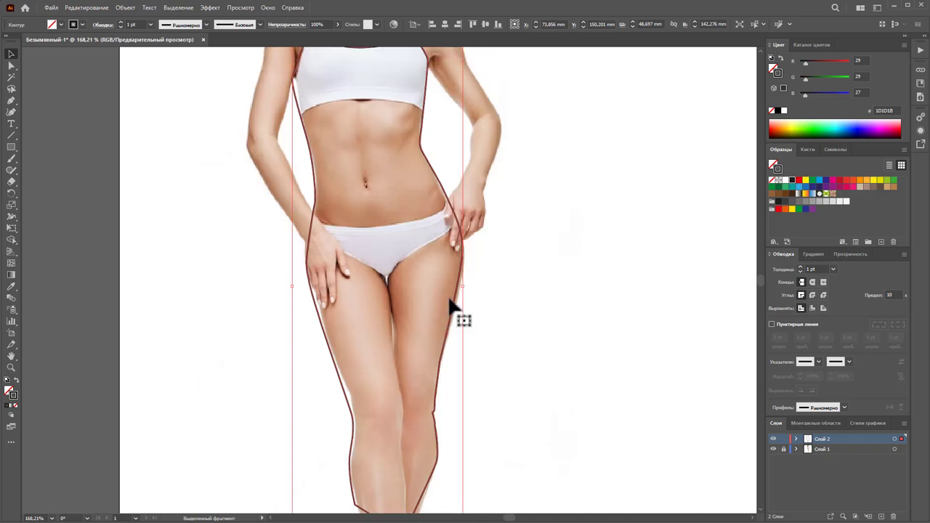
scroll(448, 300, "up", 2)
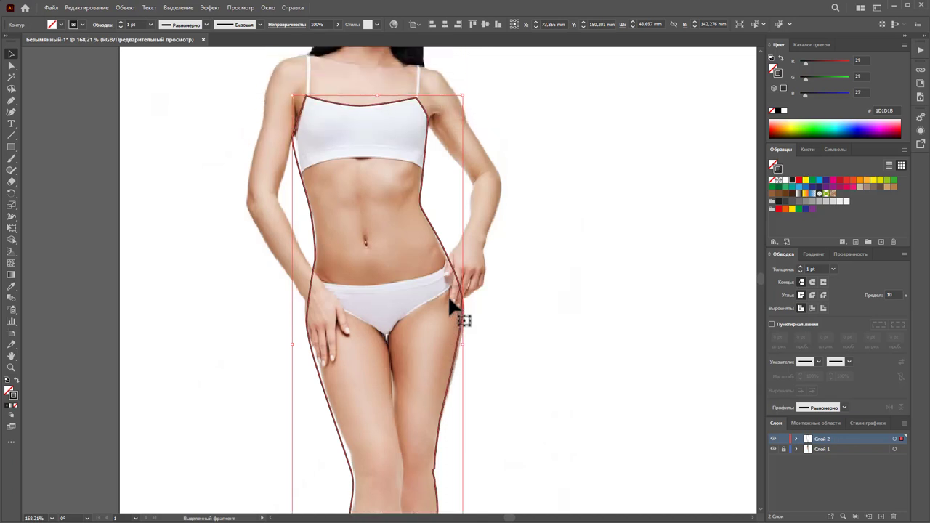
scroll(449, 299, "down", 3)
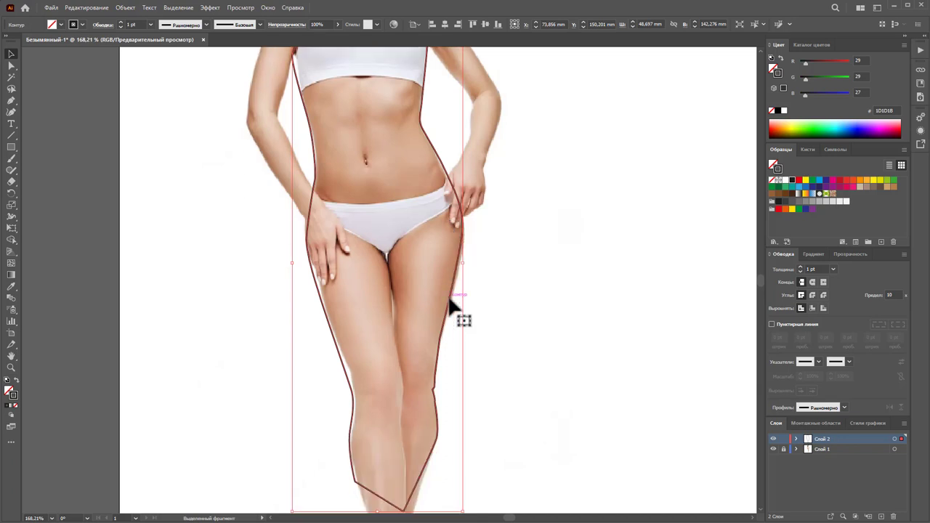
left_click(11, 66)
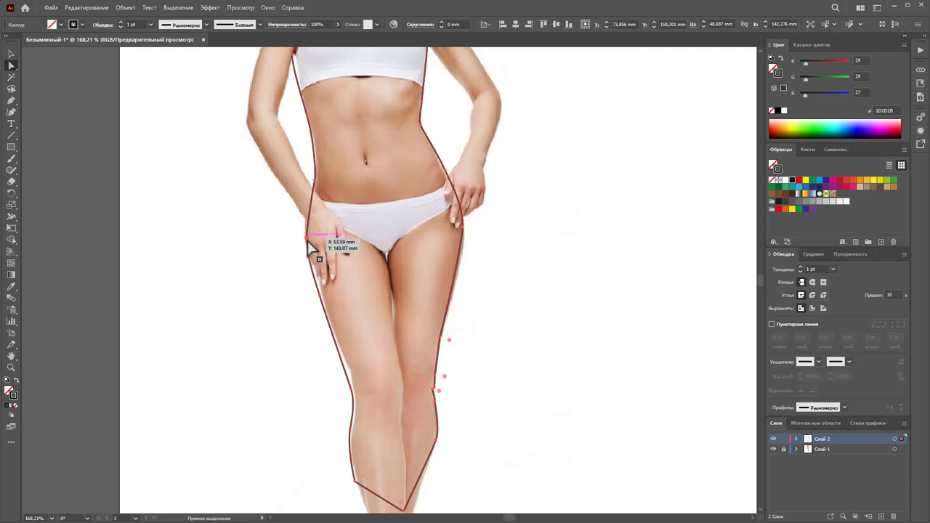
left_click_drag(307, 242, 309, 233)
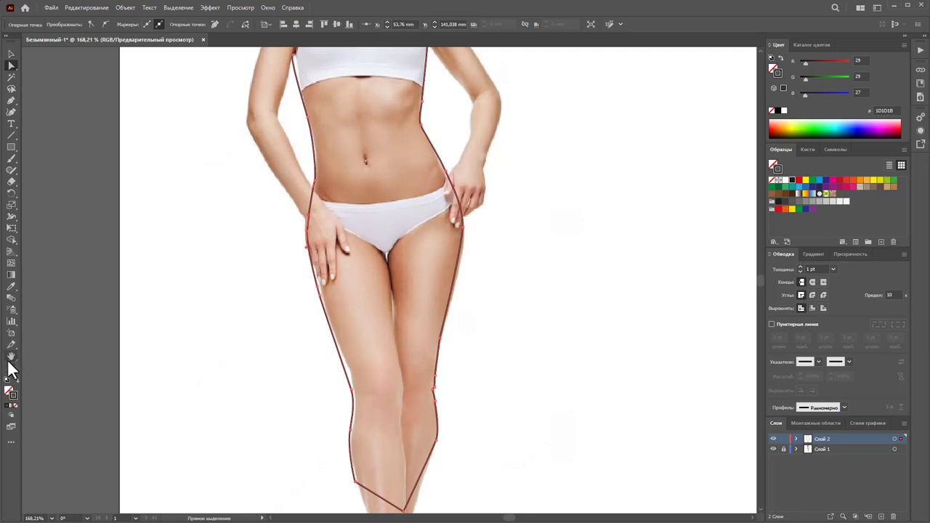
mouse_move(329, 244)
left_mouse_down()
mouse_move(451, 310)
mouse_move(499, 317)
left_mouse_up()
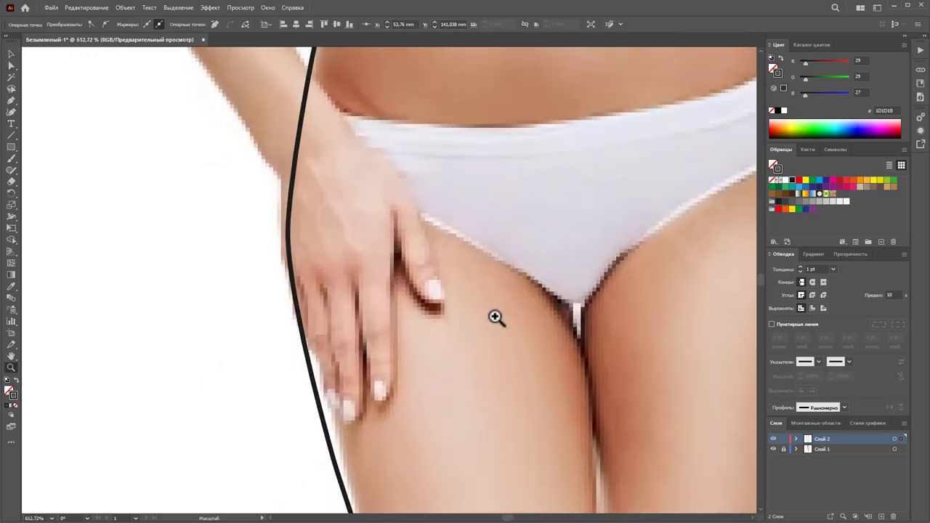
Begin a Pen path at the wrist, down the back of the hand and around the index fingertip
left_click(11, 101)
left_click(301, 58)
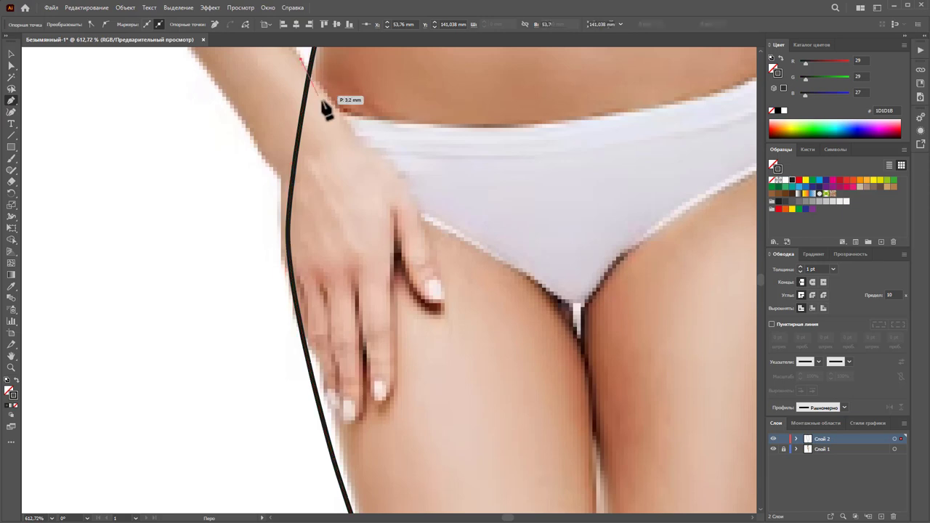
left_click(345, 121)
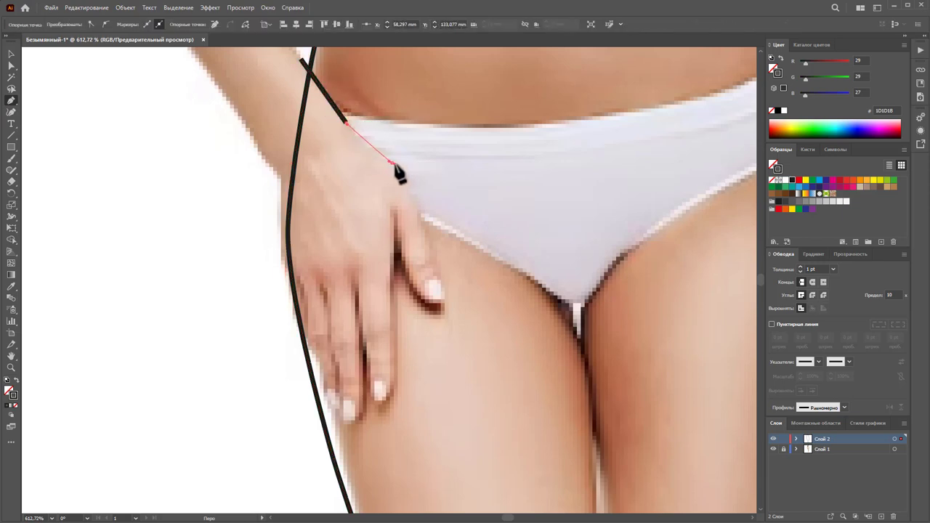
left_click(378, 151)
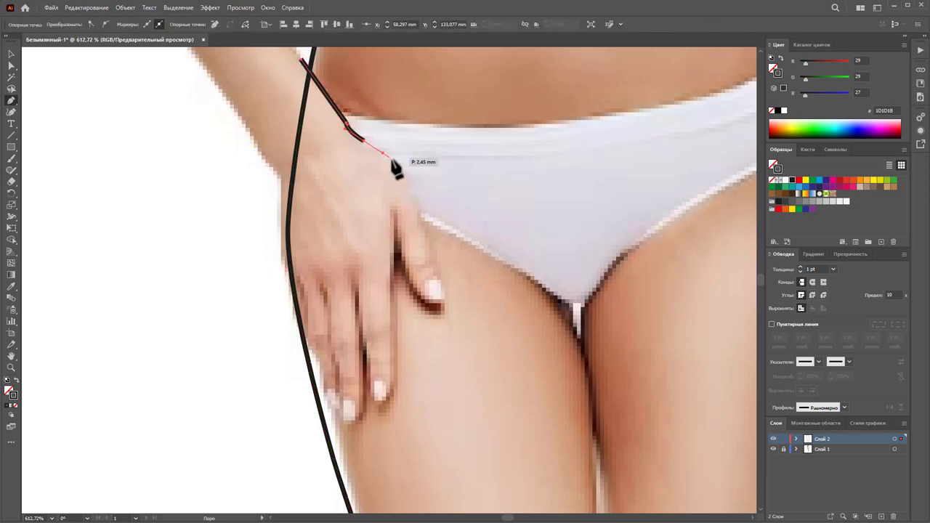
left_click(404, 180)
left_click(427, 245)
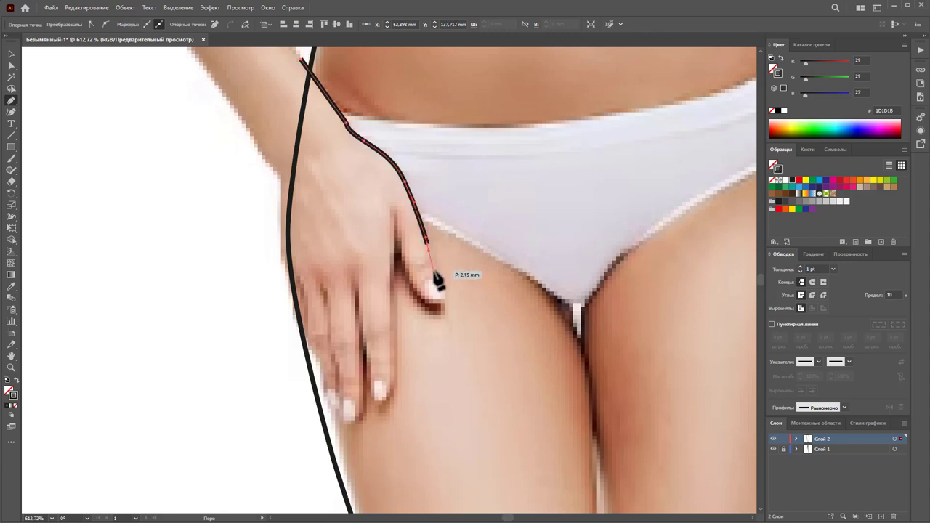
left_click(434, 271)
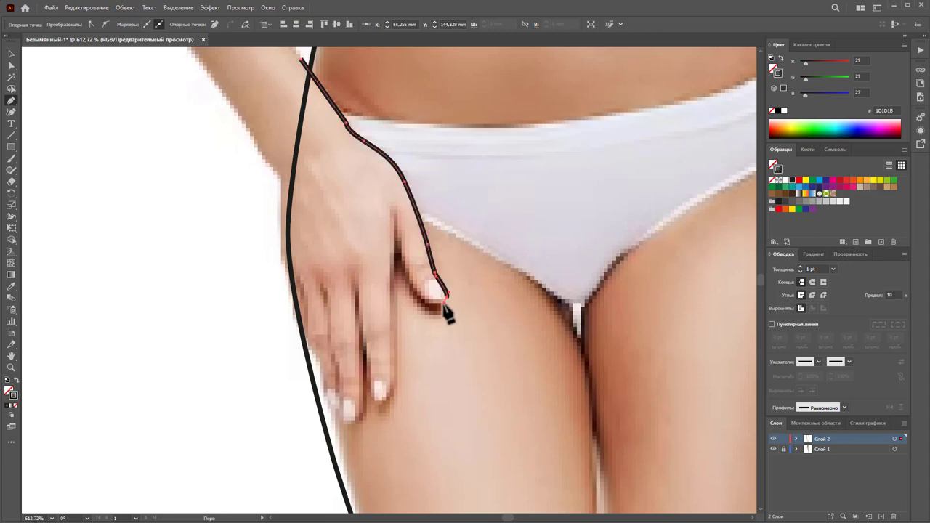
left_click_drag(436, 311, 398, 290)
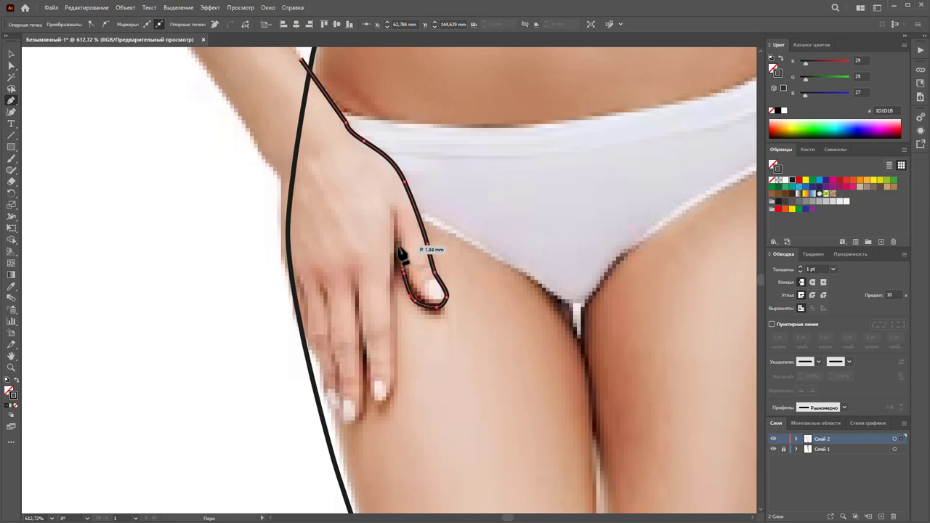
left_click(394, 325)
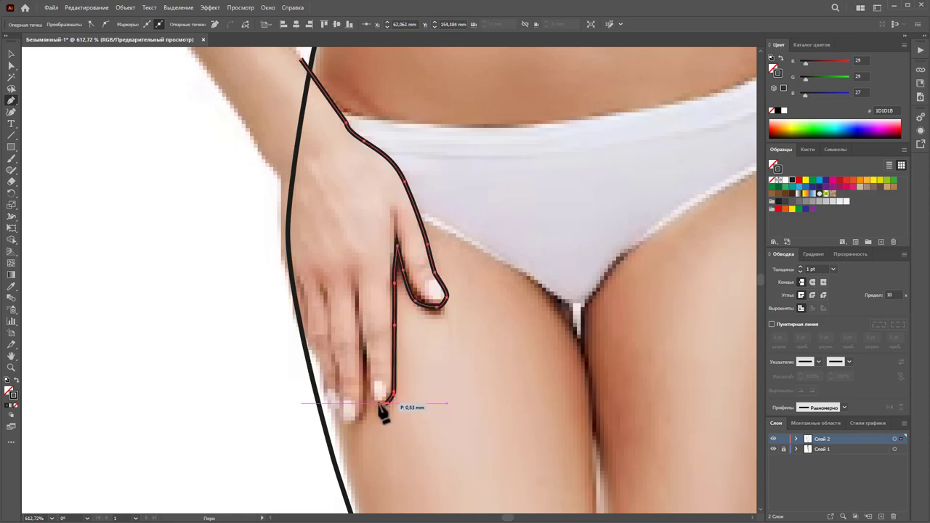
Trace the remaining fingers and outer hand edge back to the wrist, closing the hand outline
left_click_drag(376, 407, 362, 353)
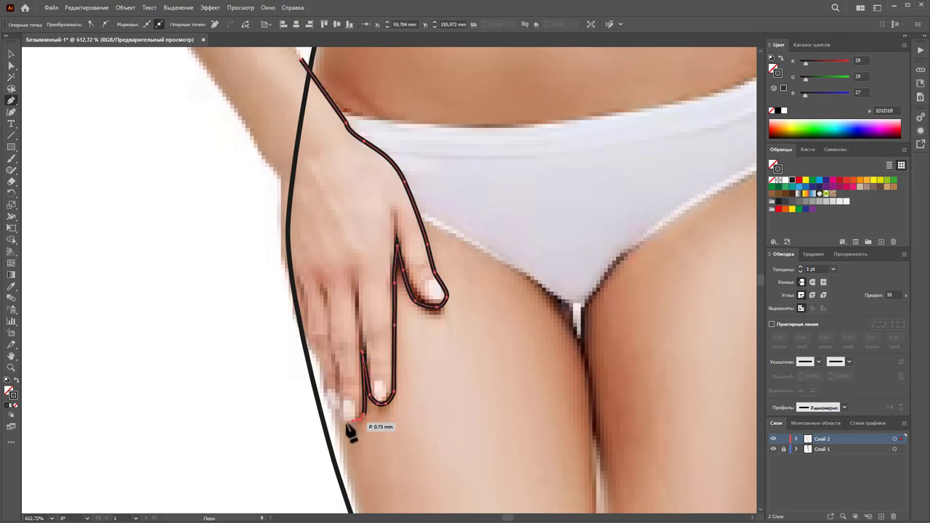
mouse_move(354, 420)
left_mouse_down()
mouse_move(346, 424)
mouse_move(327, 399)
mouse_move(340, 370)
mouse_move(307, 345)
left_mouse_up()
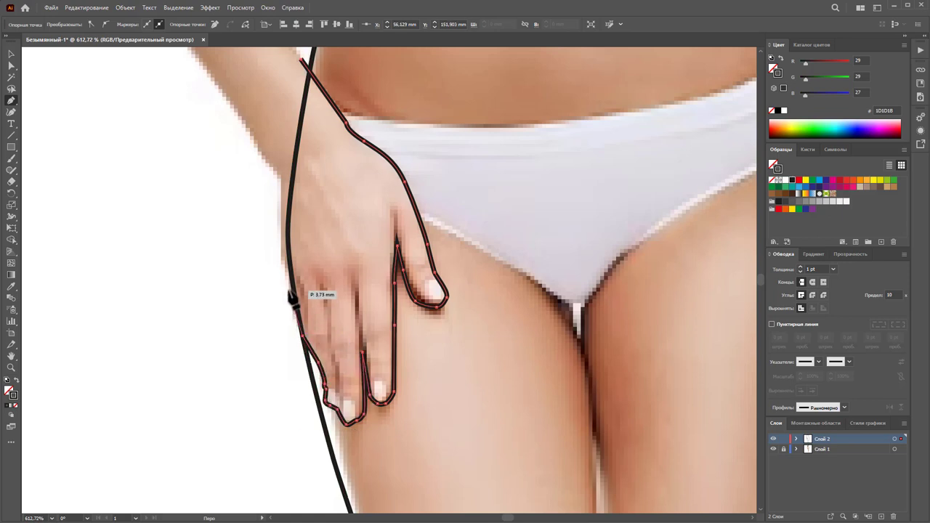
left_click(293, 286)
left_click_drag(291, 244, 286, 231)
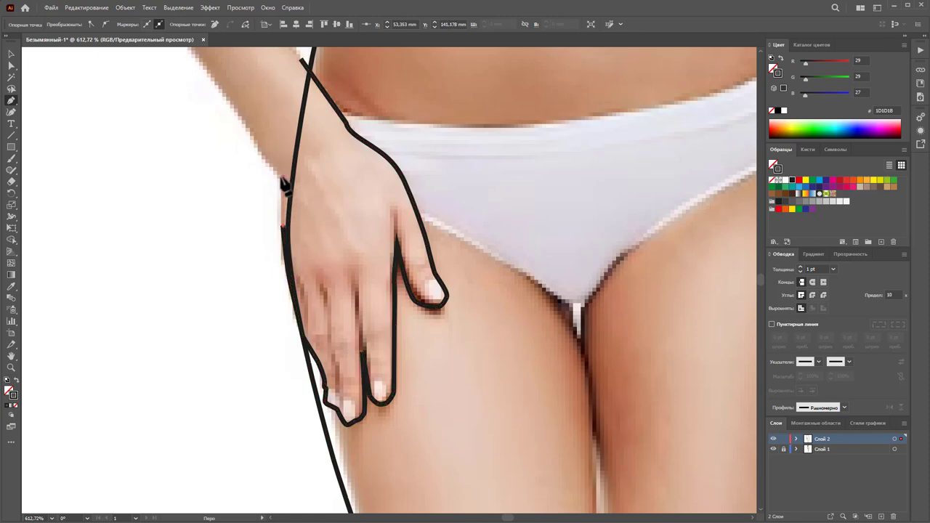
left_click_drag(282, 174, 228, 102)
left_click(223, 93)
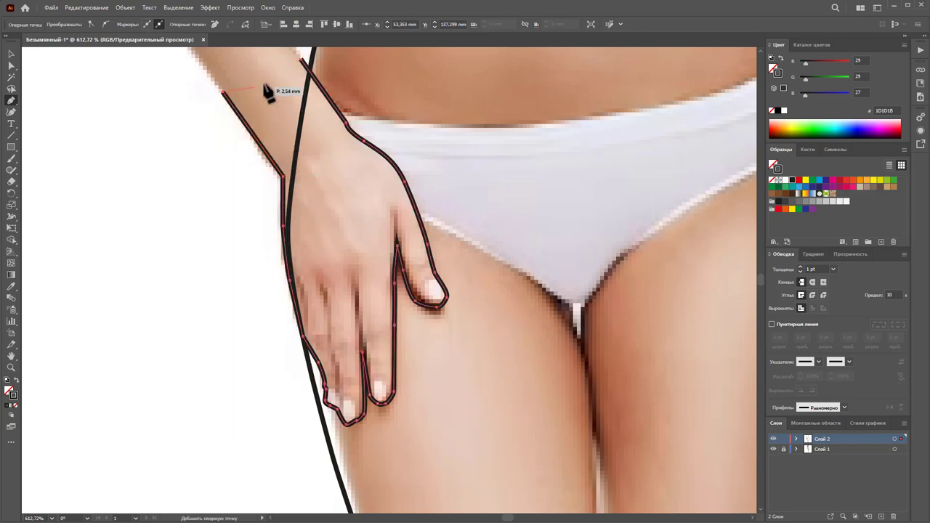
left_click(300, 61)
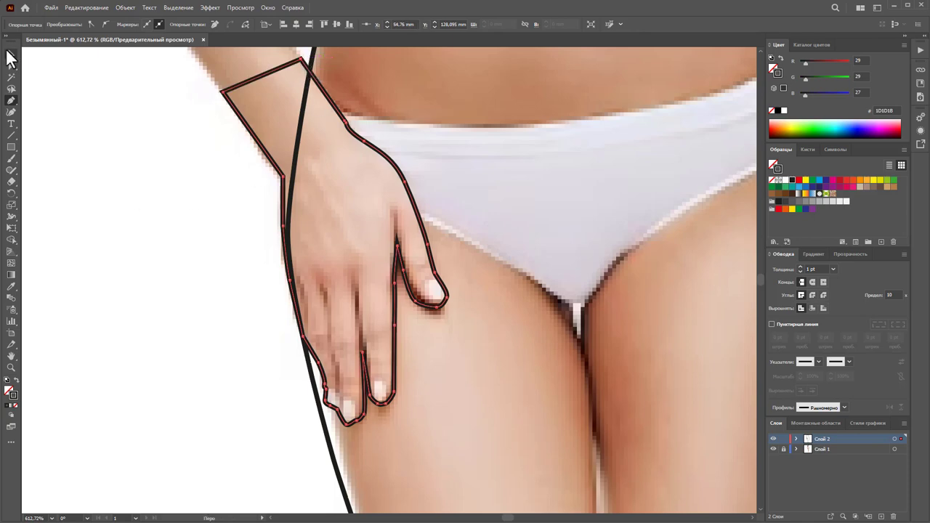
left_click(10, 55)
left_click(147, 226)
Divide the hand outline from the overlapping body outline with Pathfinder and ungroup the pieces
left_click_drag(348, 283, 348, 283)
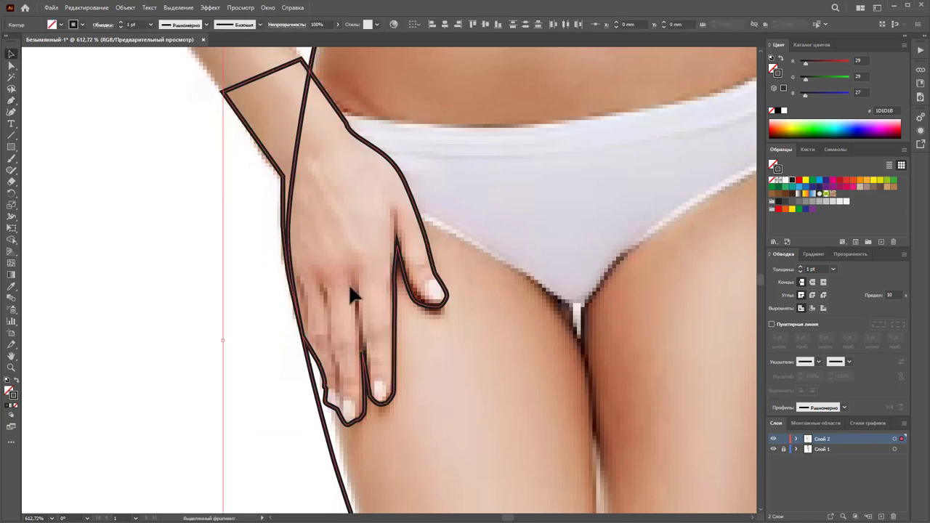
left_click(267, 8)
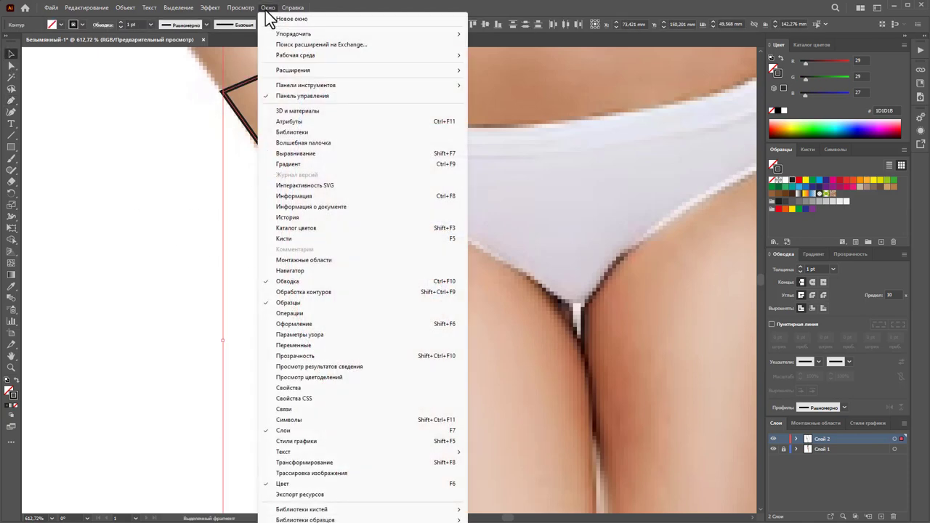
left_click(357, 294)
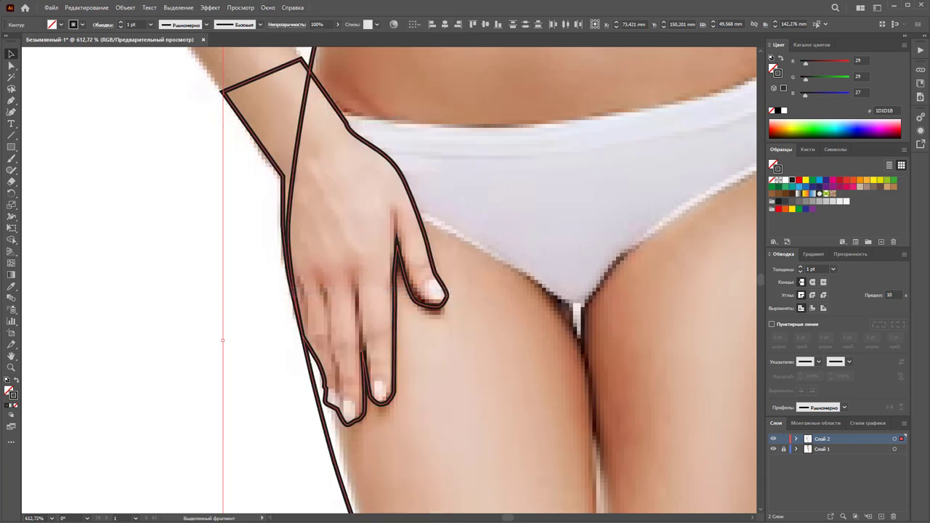
left_click_drag(697, 67, 669, 56)
left_click(636, 118)
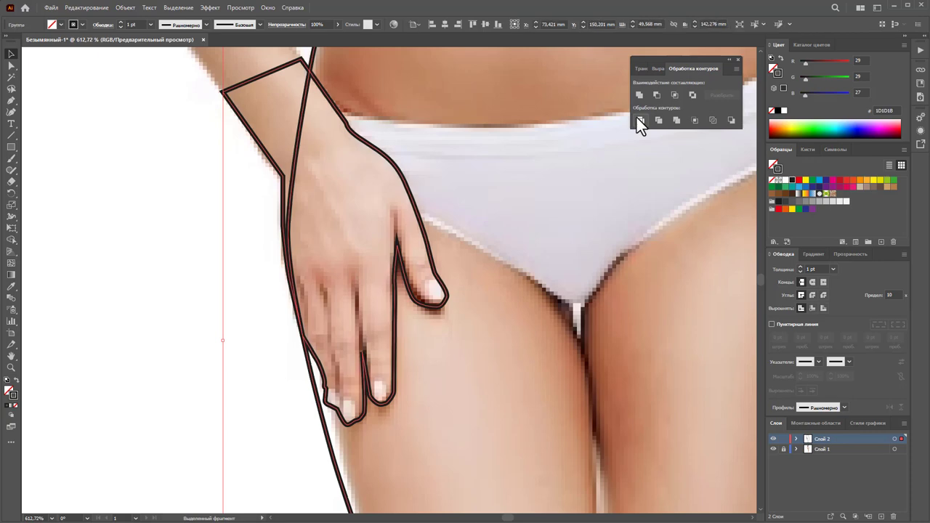
right_click(338, 211)
left_click(367, 367)
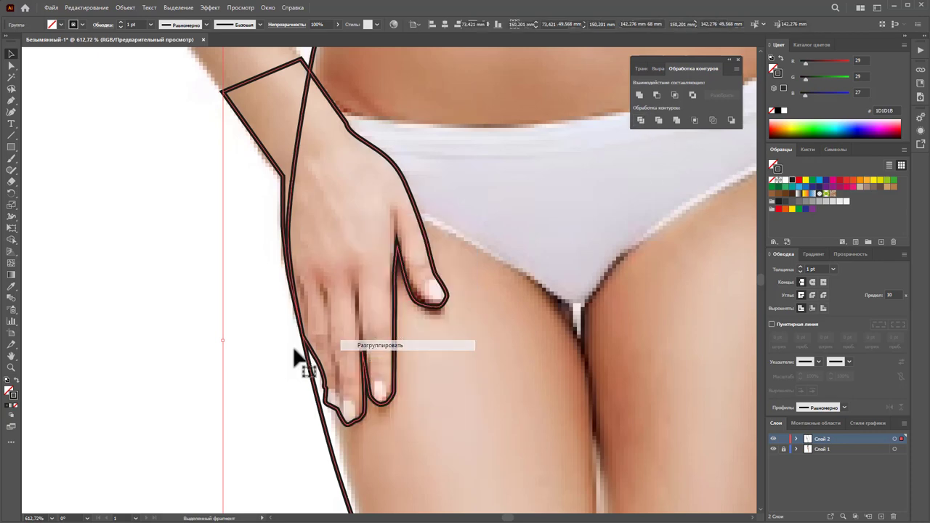
Delete the leftover wrist piece and the stray outline along the arm
left_click(223, 133)
left_click(240, 119)
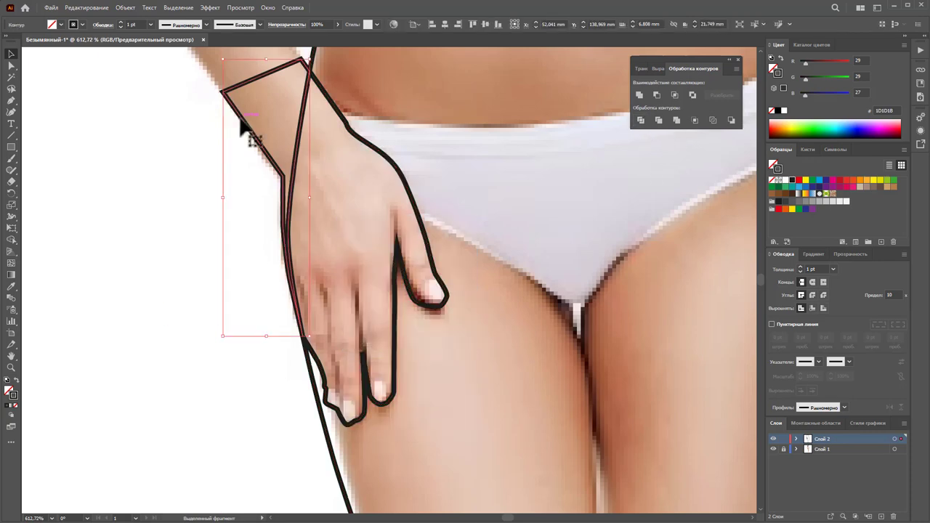
key("Delete")
left_click(301, 147)
key("Delete")
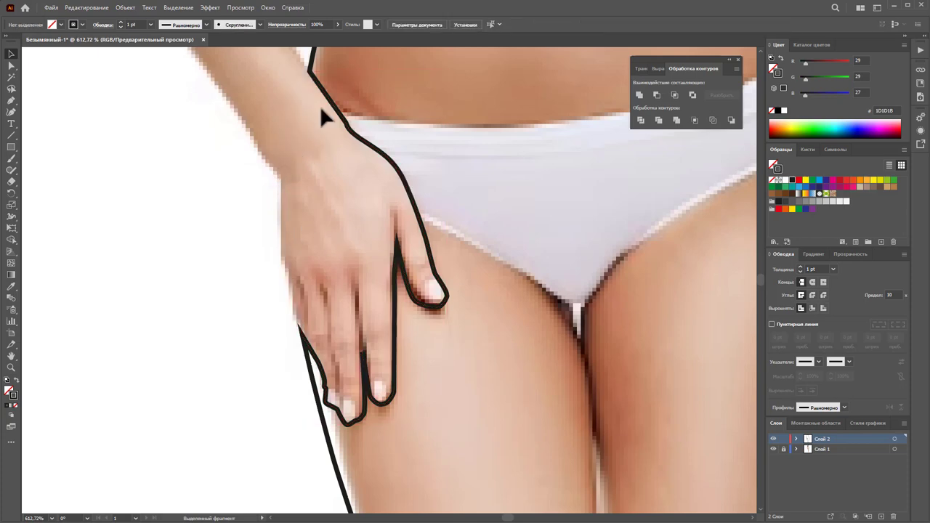
key("z")
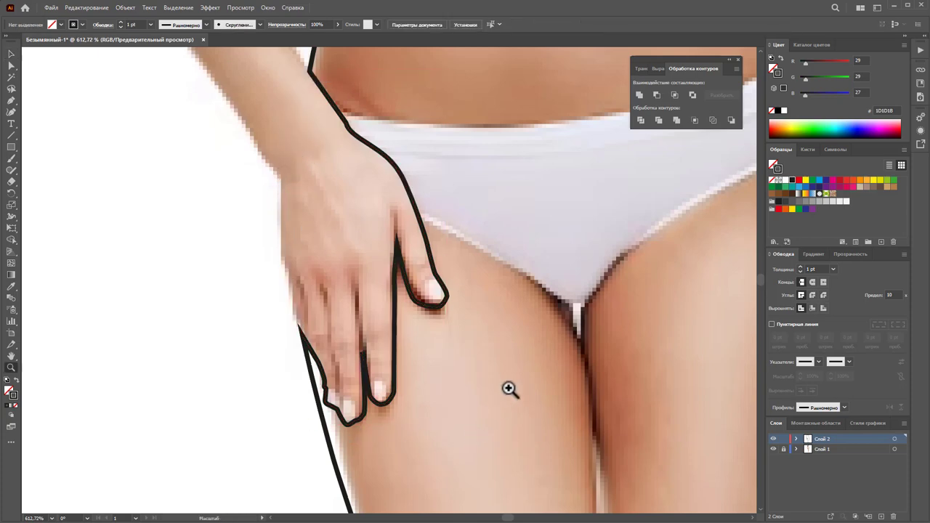
left_click(514, 327, "alt")
left_click(494, 276, "alt")
left_click(402, 266, "alt")
left_click(412, 290, "alt")
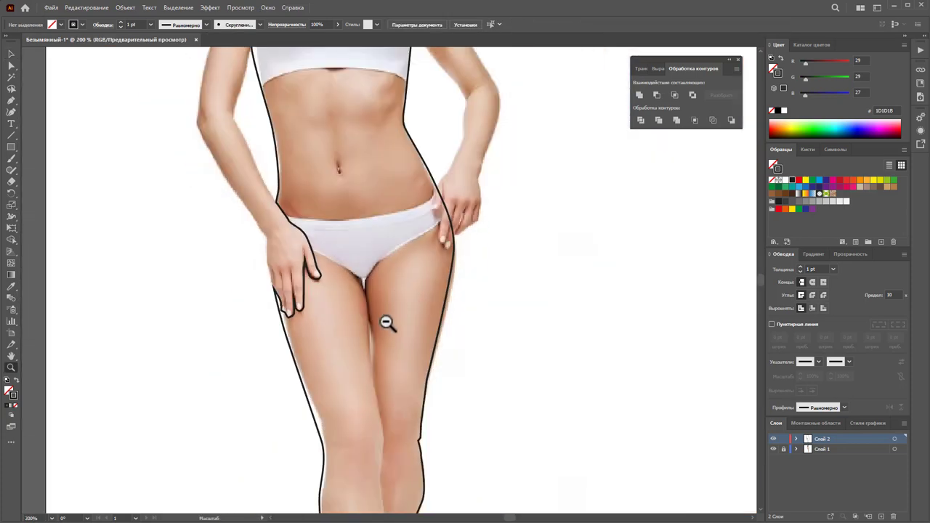
left_click(385, 323, "alt")
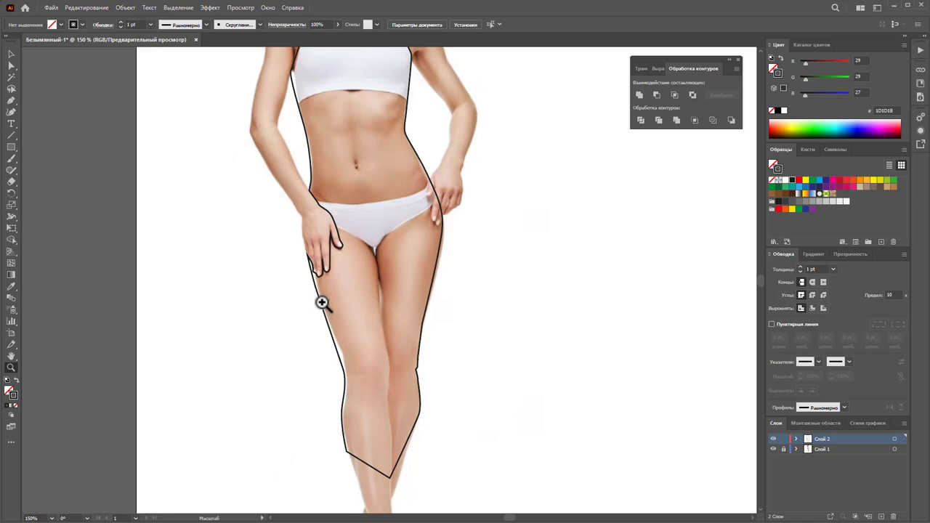
Cut the body outline just above the hip with the Scissors tool
left_click_drag(326, 202, 489, 326)
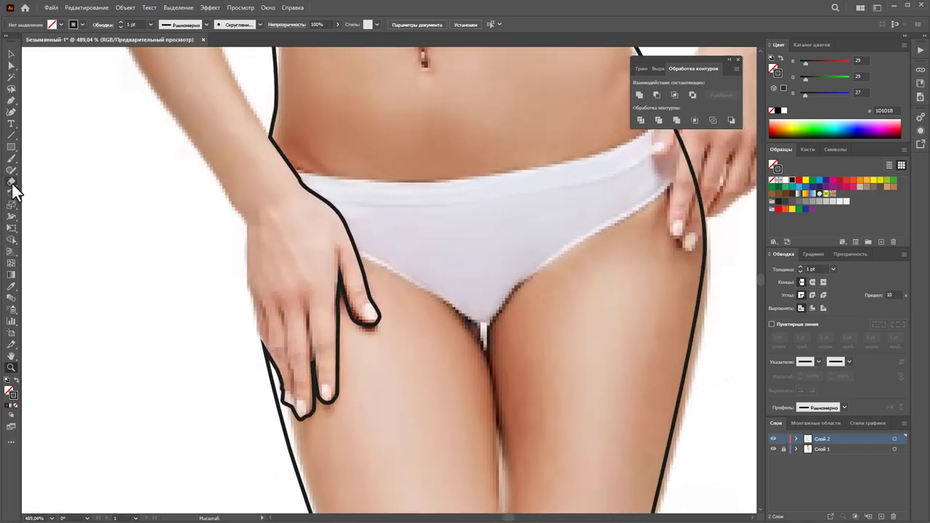
left_click_drag(14, 191, 69, 193)
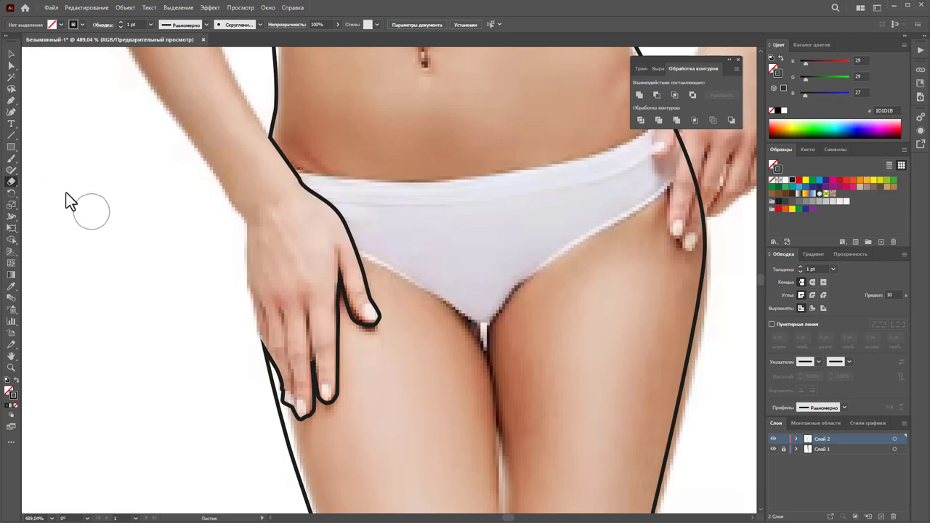
left_click(269, 138)
left_click(270, 138)
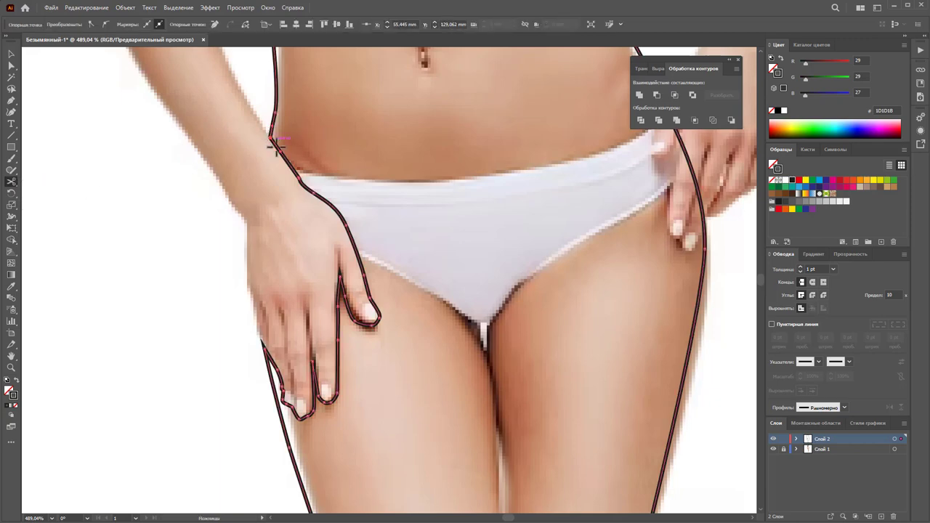
left_click(263, 350)
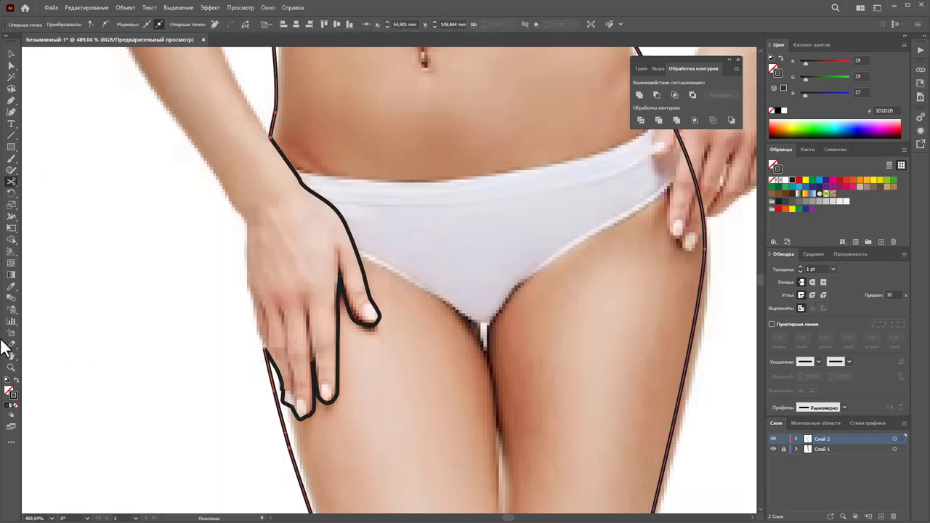
Check that the hand outline is now a separate piece, then zoom back out
left_click(10, 55)
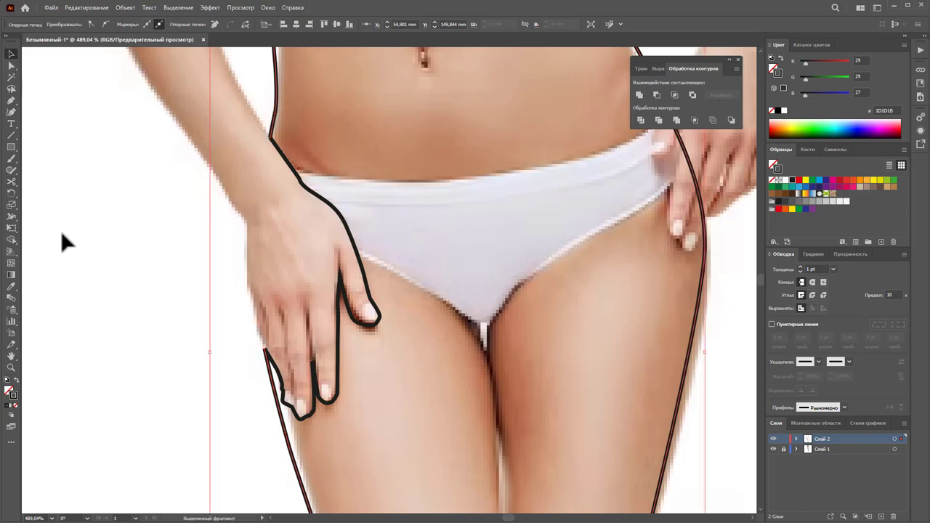
left_click(356, 234)
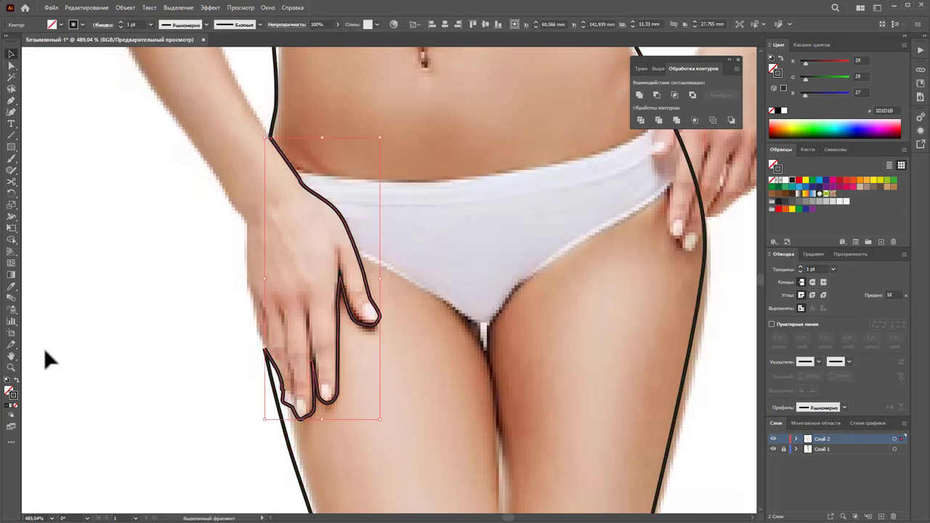
left_click(58, 398)
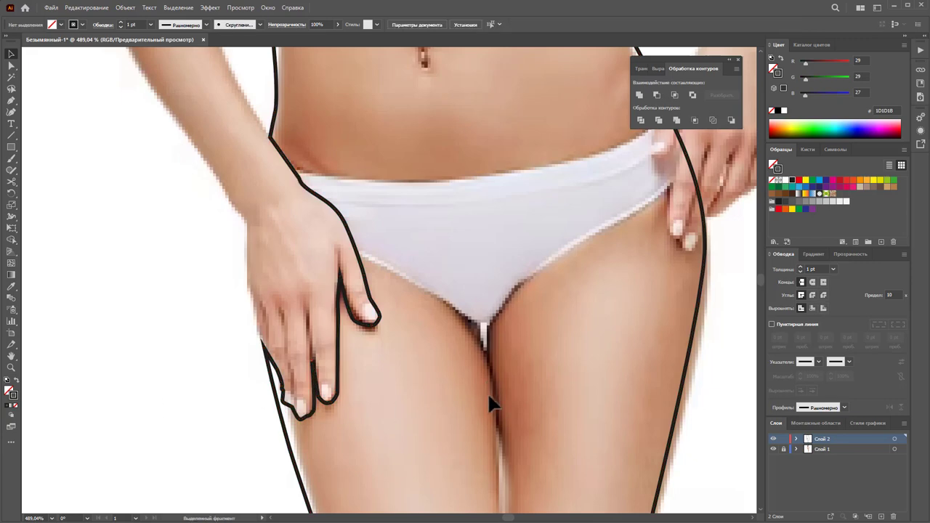
key("z")
left_click(552, 320, "alt")
left_click(432, 306, "alt")
Move the detached hand outline left onto the empty canvas beside the figure
left_click(322, 261, "alt")
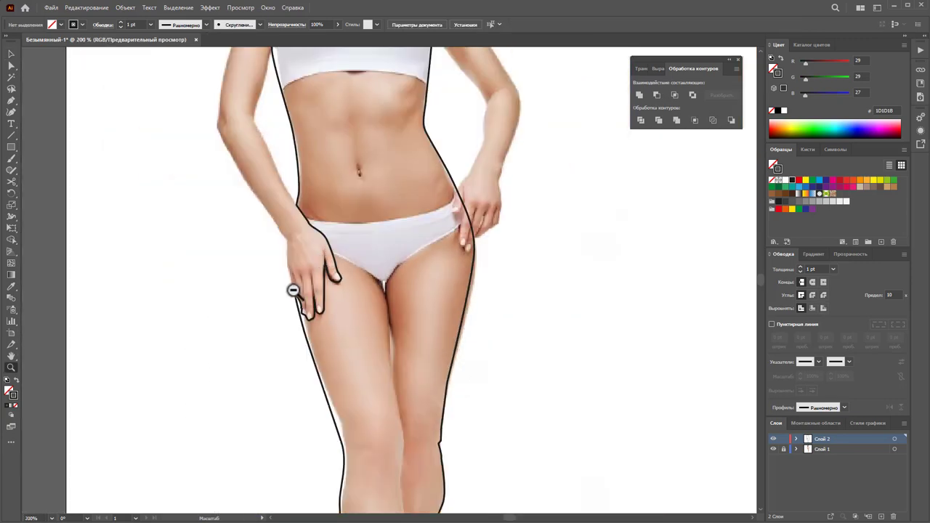
left_click(411, 279, "alt")
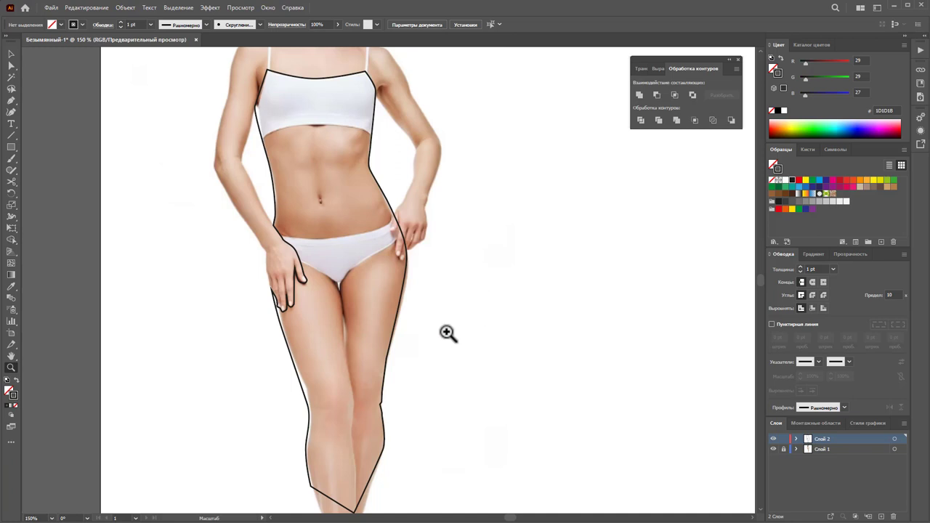
left_click(309, 251, "ctrl")
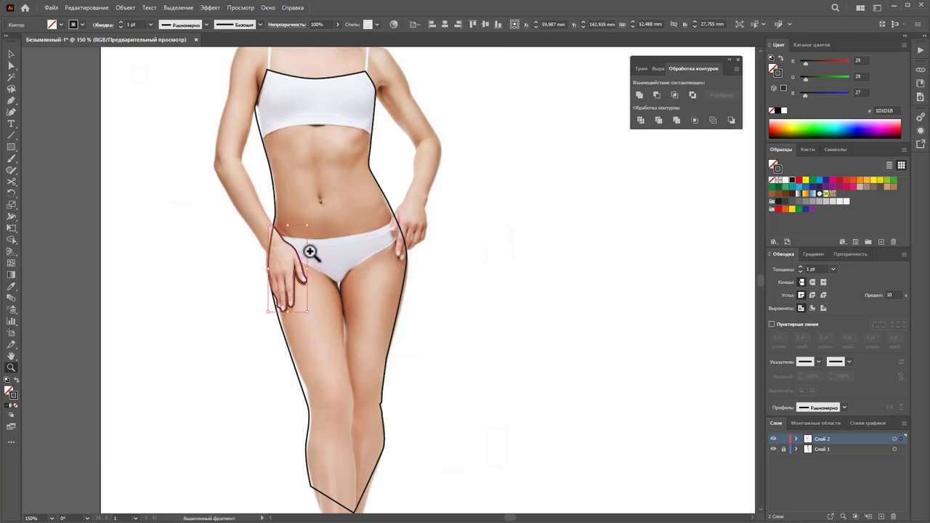
key("ctrl+a")
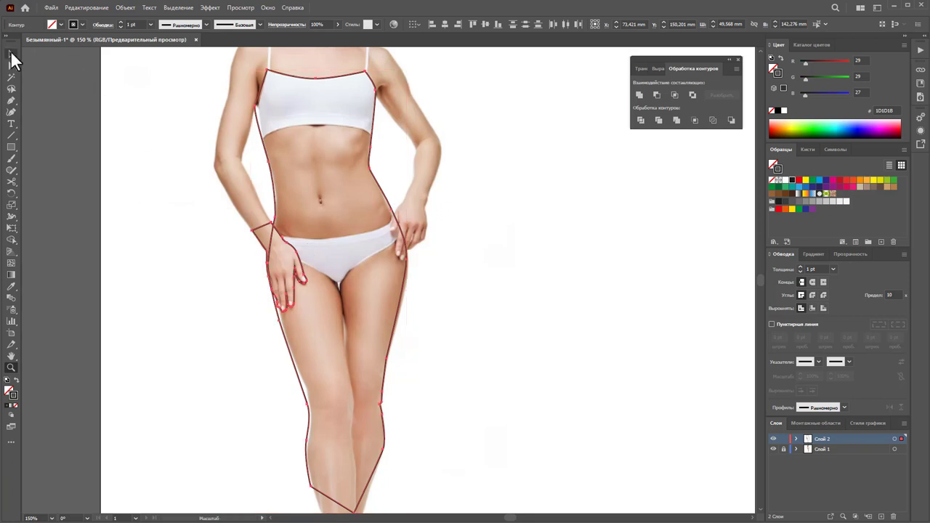
left_click(10, 53)
left_click(210, 333)
left_click(295, 263)
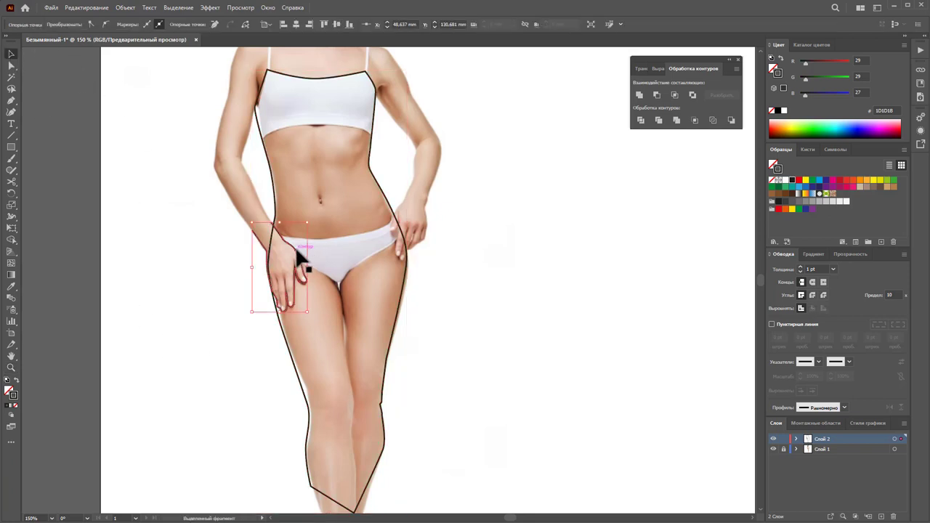
left_click(296, 247)
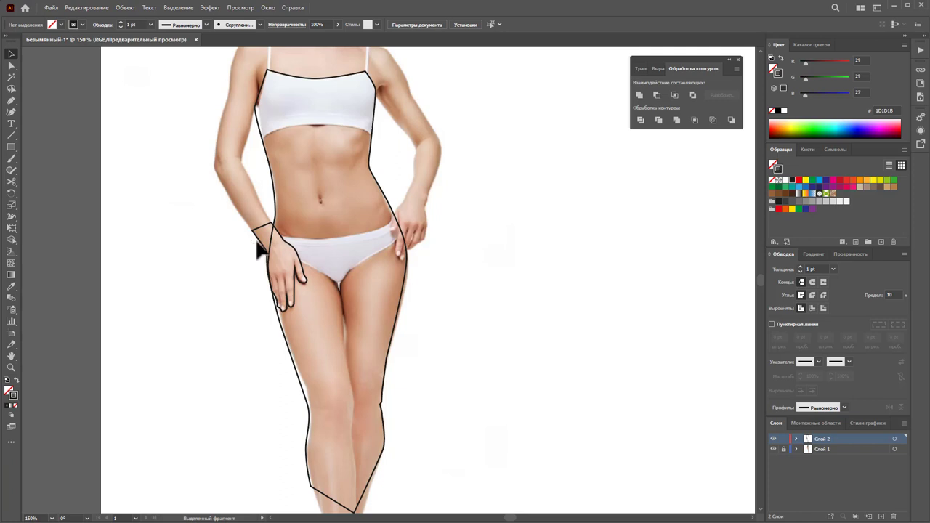
left_click_drag(256, 244, 123, 246)
left_click(181, 320)
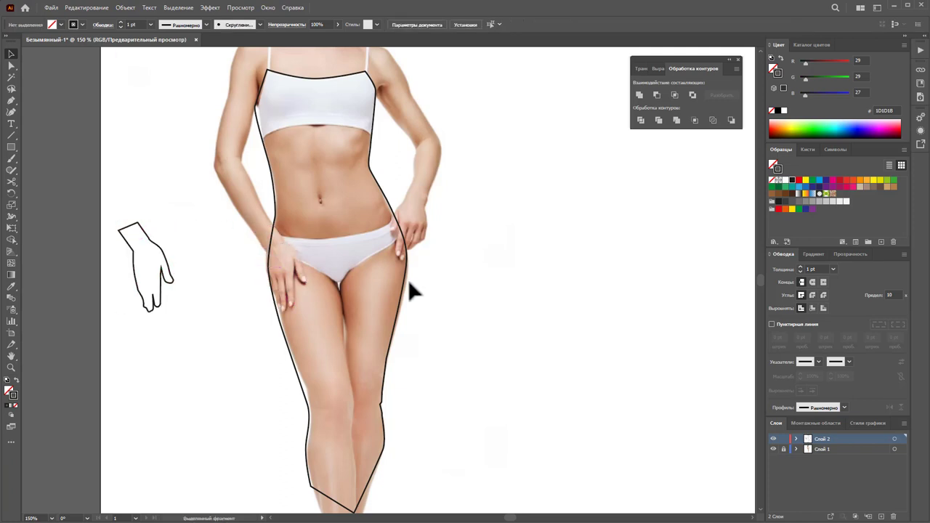
Zoom in on the chest and shoulders
scroll(436, 284, "up", 1)
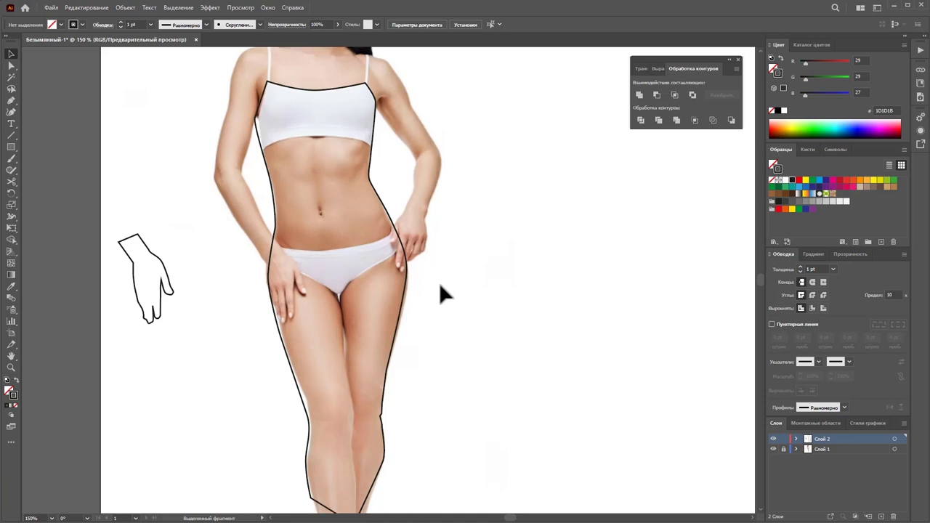
scroll(451, 204, "up", 3)
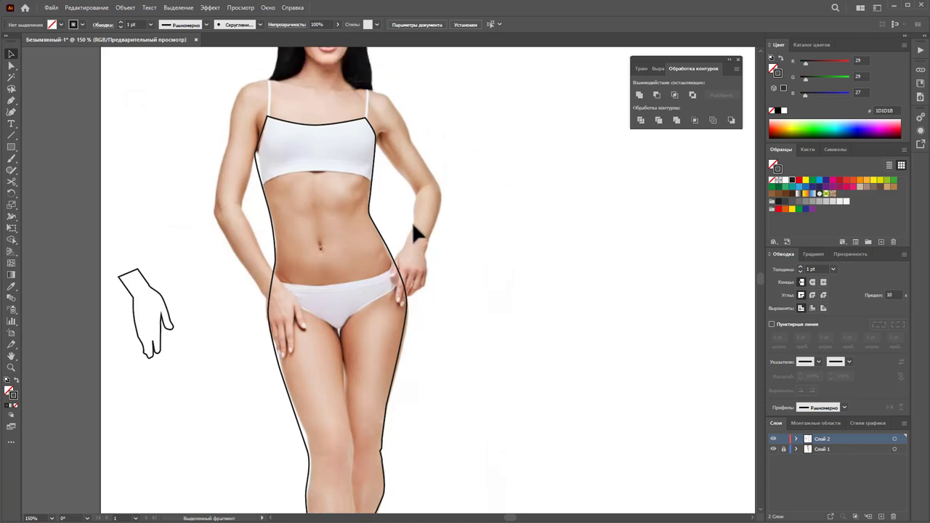
scroll(407, 240, "up", 2)
scroll(356, 261, "up", 1)
scroll(333, 274, "up", 3)
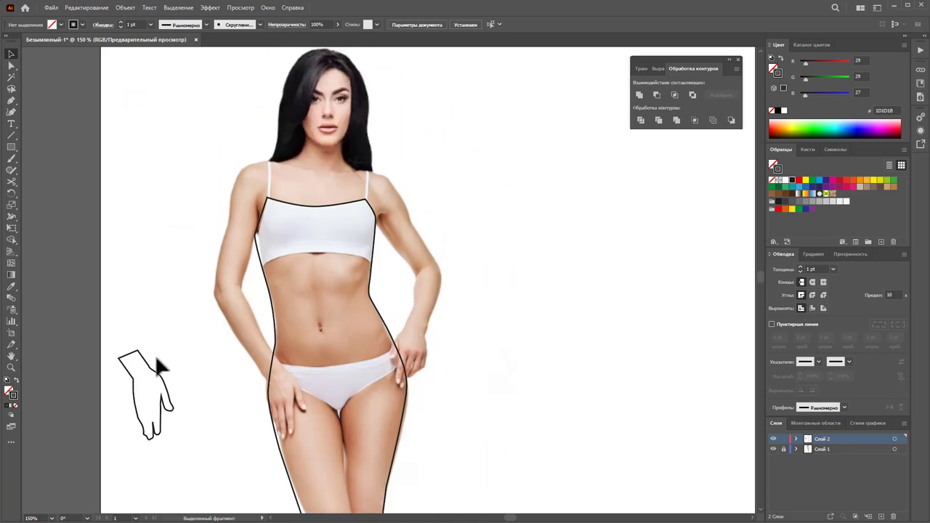
left_click(11, 367)
left_click_drag(278, 153, 440, 270)
Trace closed outlines of the left and right shoulder straps with the Pen tool
key("p")
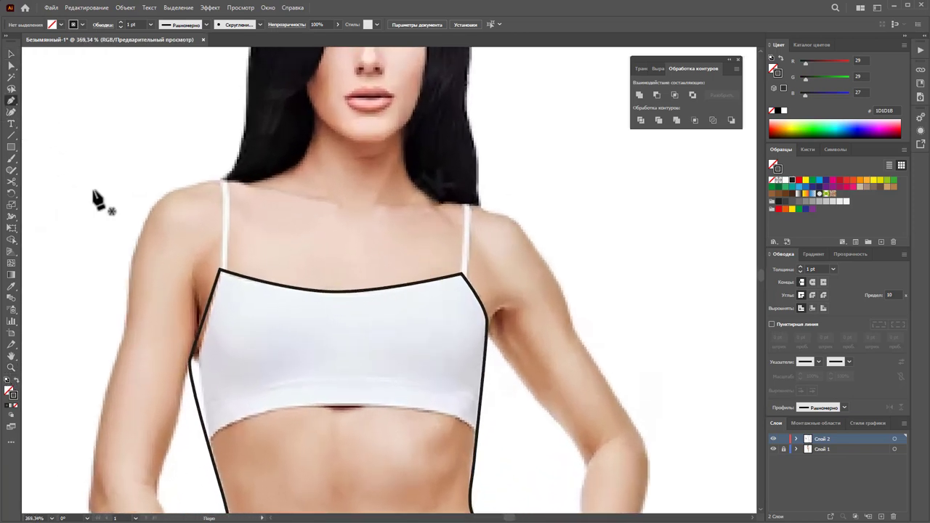
left_click(221, 272)
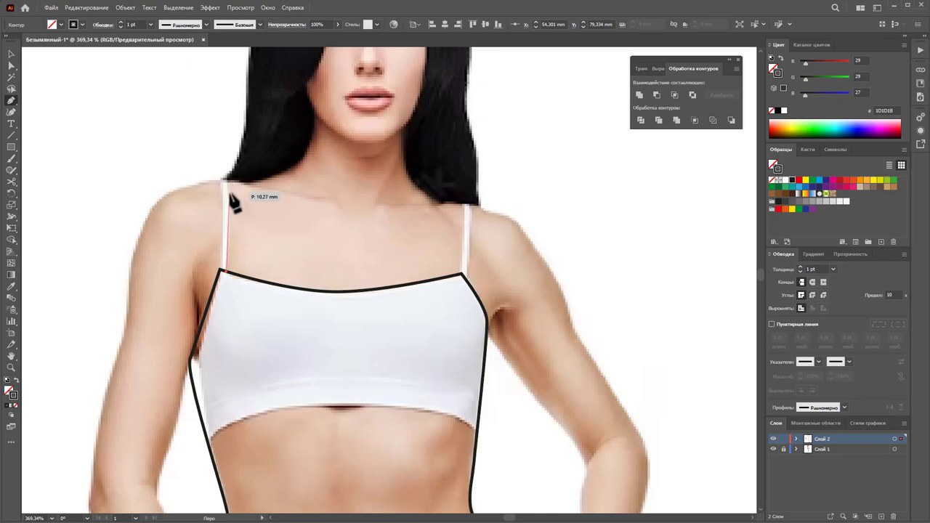
left_click(227, 181)
left_click(225, 182)
left_click(227, 182)
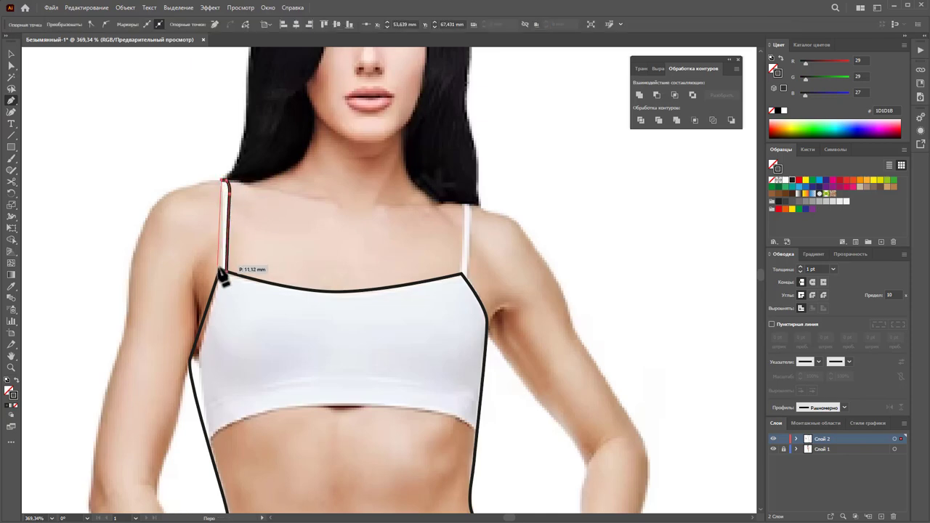
left_click(226, 272)
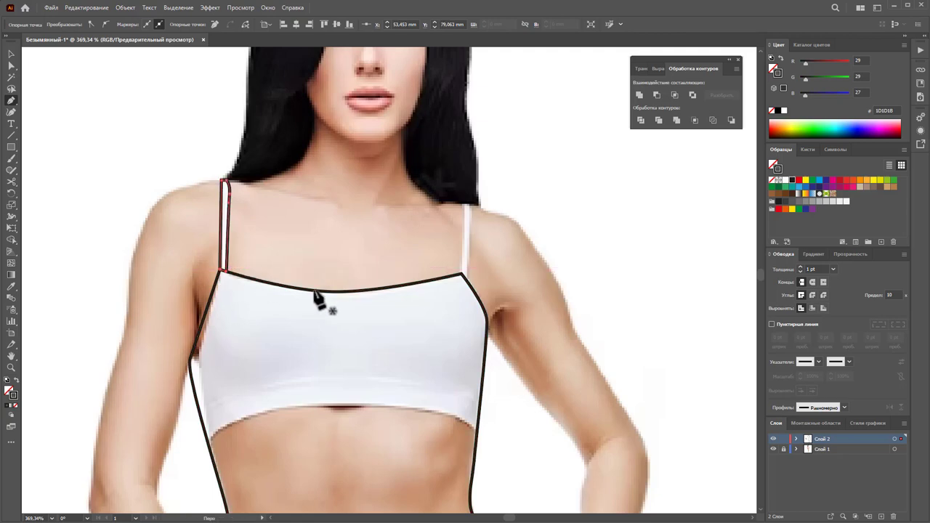
left_click(460, 274)
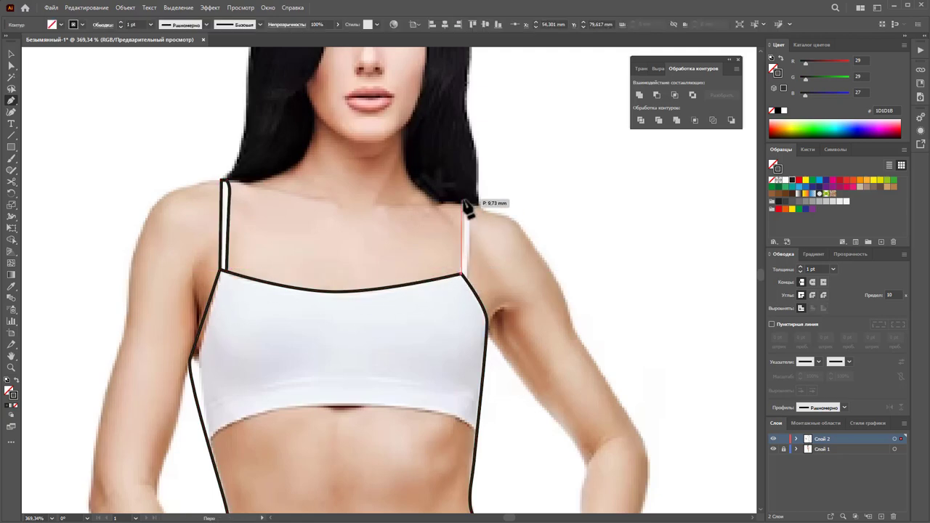
left_click(465, 205)
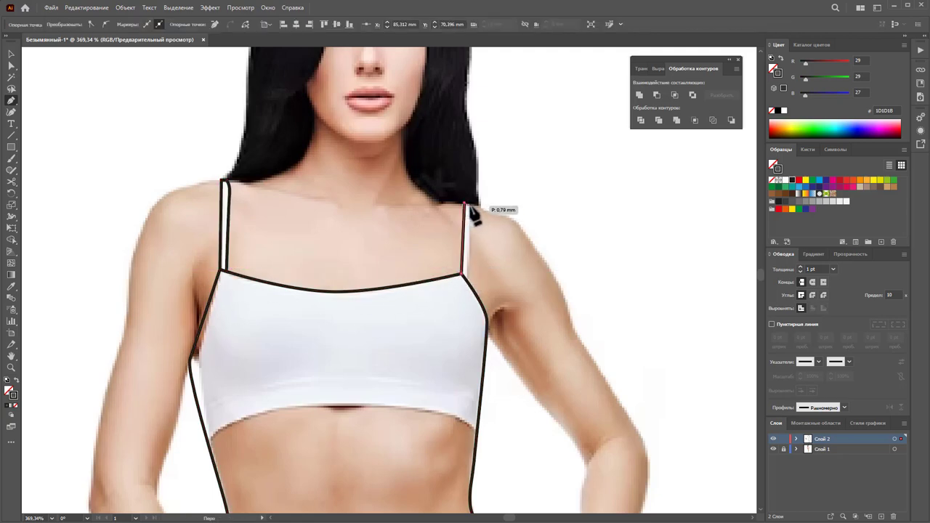
left_click(469, 205)
left_click(463, 276)
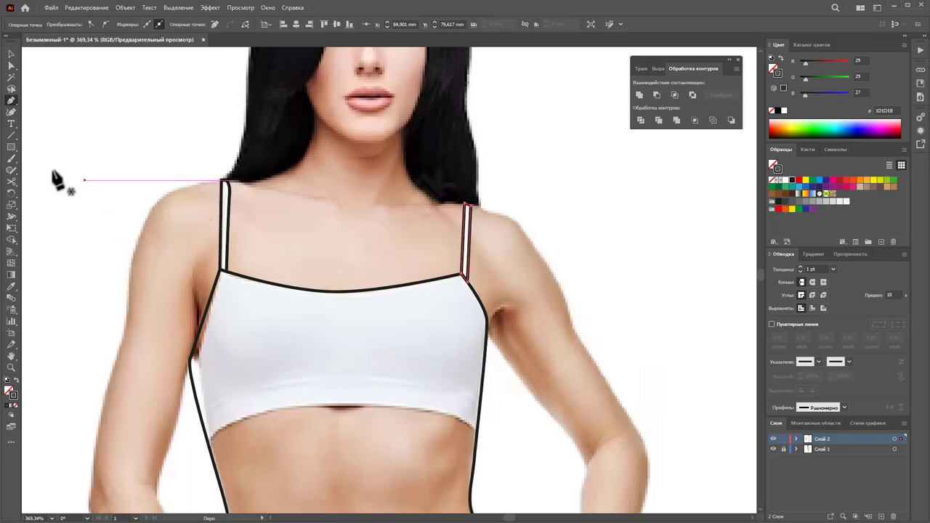
Nudge the left body-outline segment near the underarm to hug the body edge
left_click(10, 66)
left_click(208, 388)
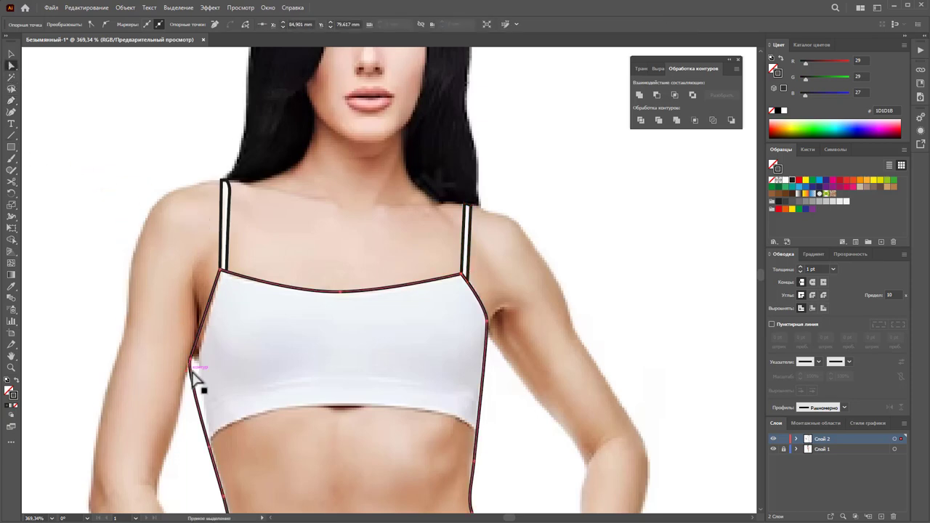
left_click(195, 370)
left_click_drag(192, 362, 204, 364)
left_click(596, 303)
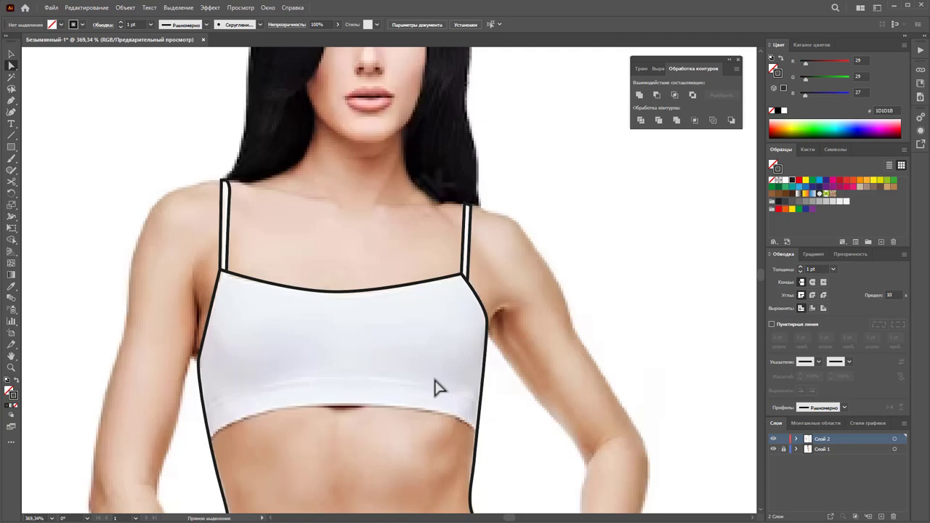
Pull the dress outline's right hip and upper-thigh anchors tighter against the body edge
key("z")
left_click(475, 442, "alt")
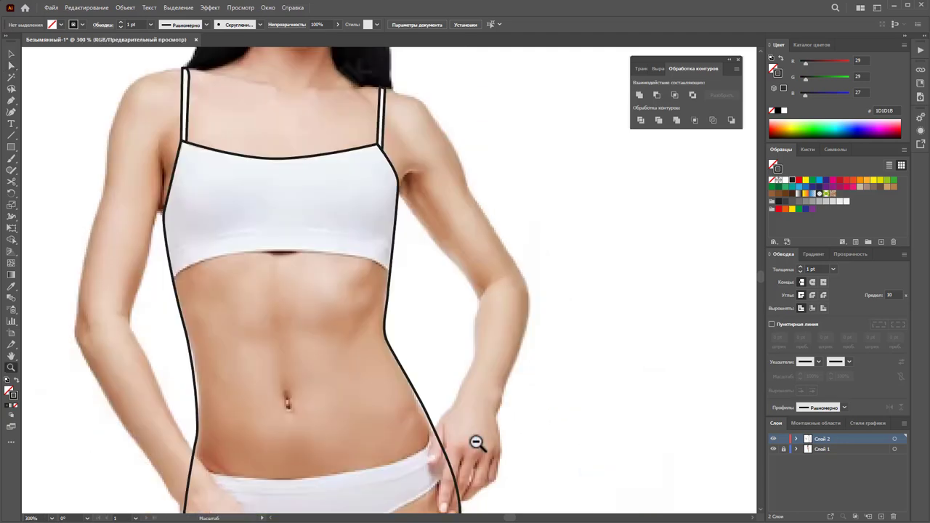
left_click(332, 374, "alt")
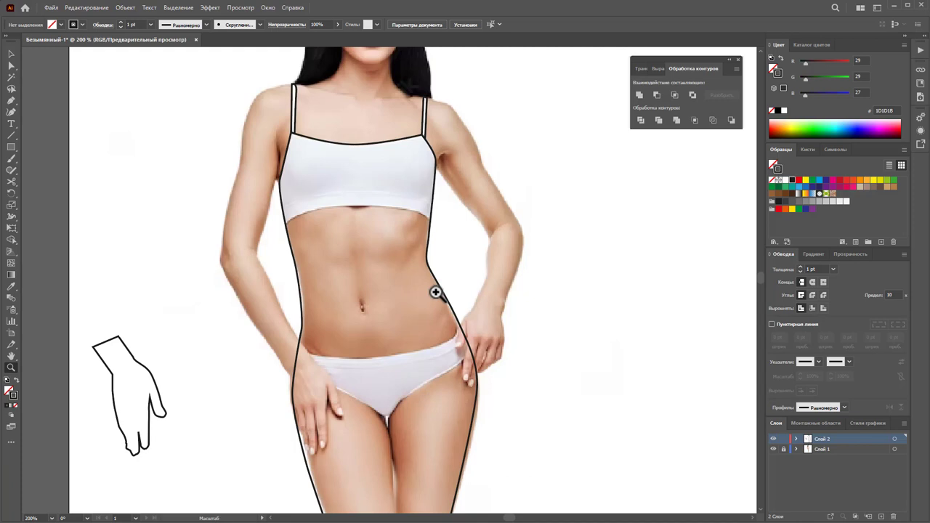
scroll(435, 293, "down", 3)
scroll(436, 293, "down", 2)
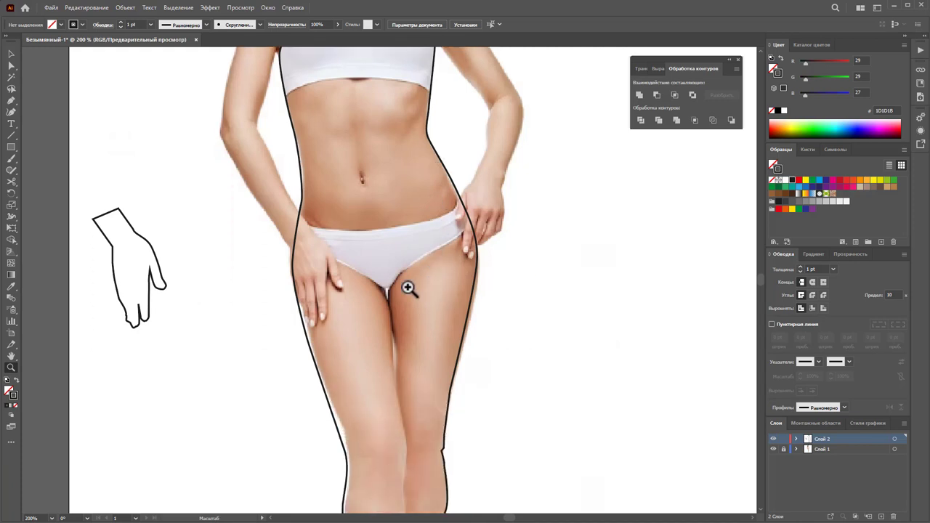
left_click(11, 65)
left_click(470, 316)
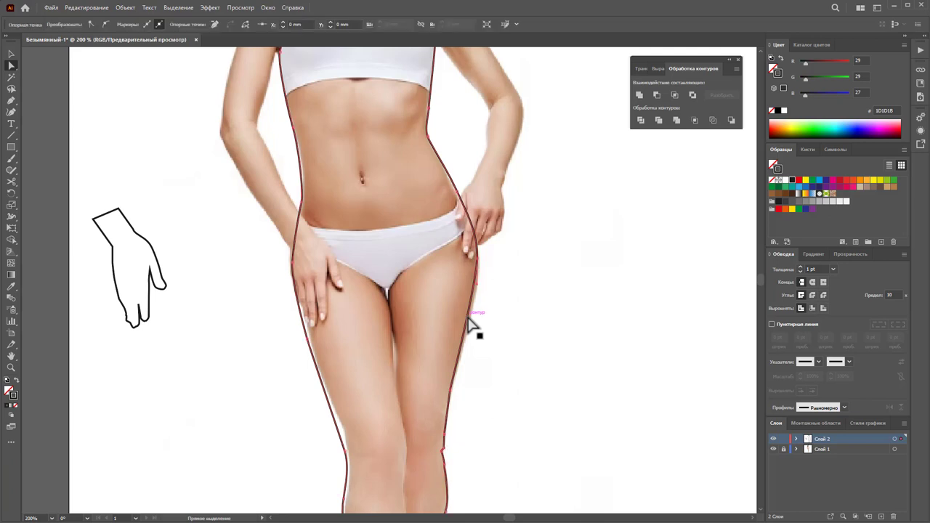
left_click_drag(452, 398, 453, 395)
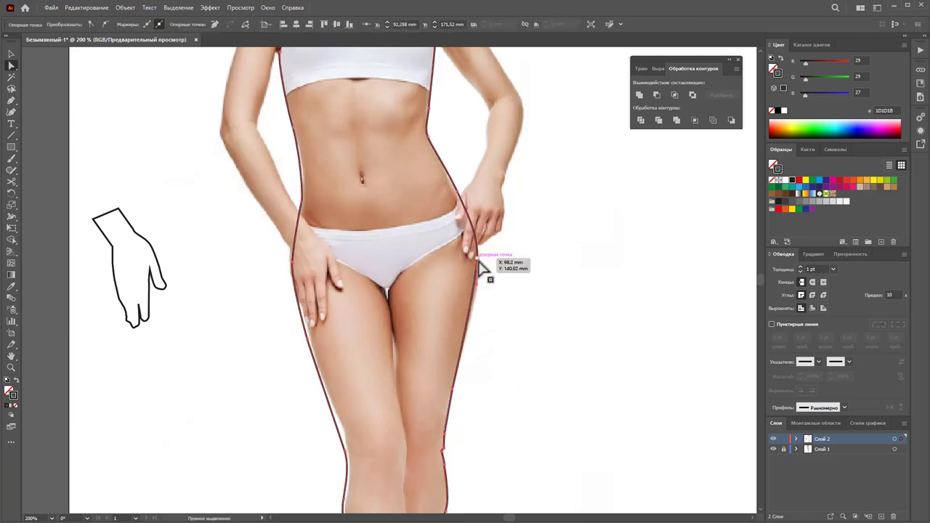
left_click_drag(479, 263, 480, 270)
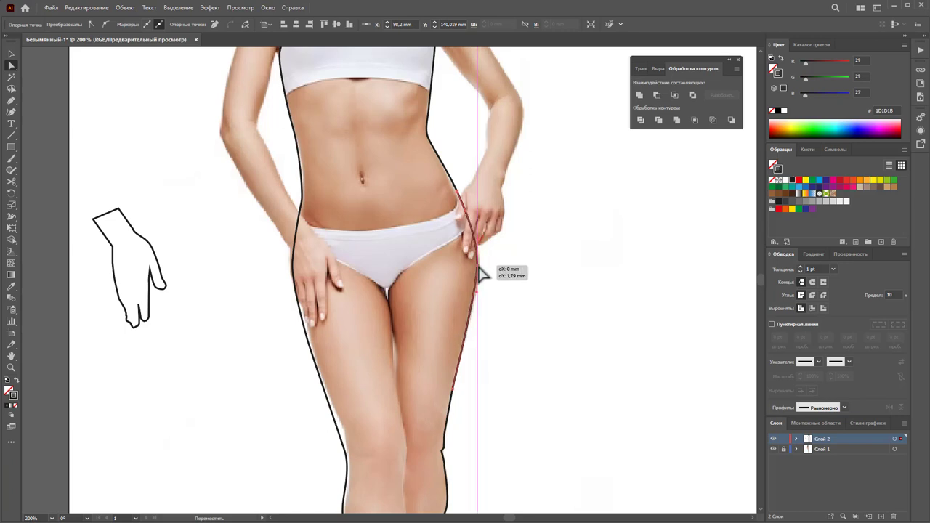
left_click_drag(482, 247, 477, 255)
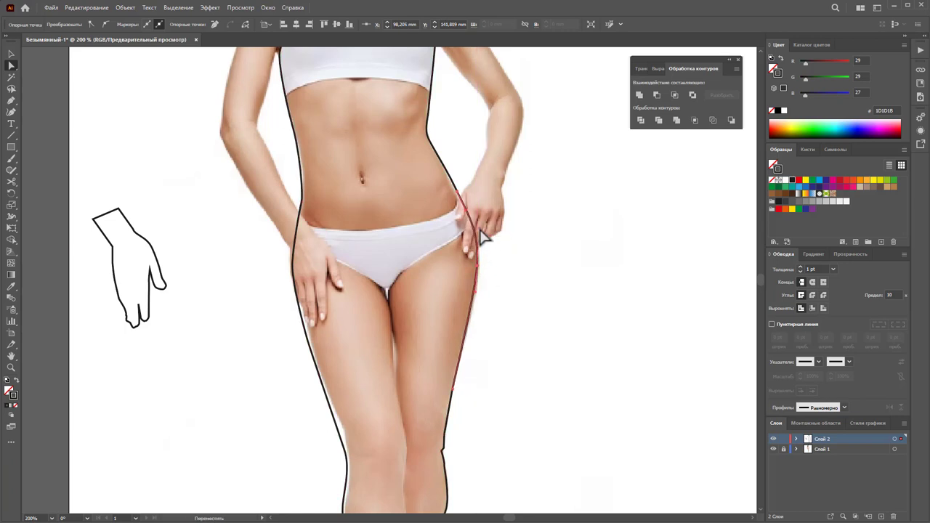
left_click_drag(476, 297, 473, 307)
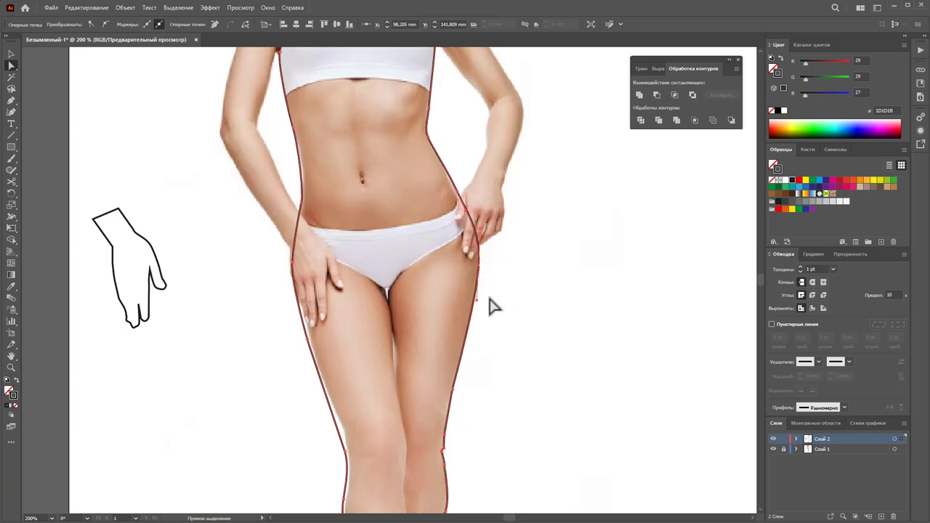
left_click(519, 332)
scroll(517, 331, "down", 2)
scroll(519, 331, "down", 1)
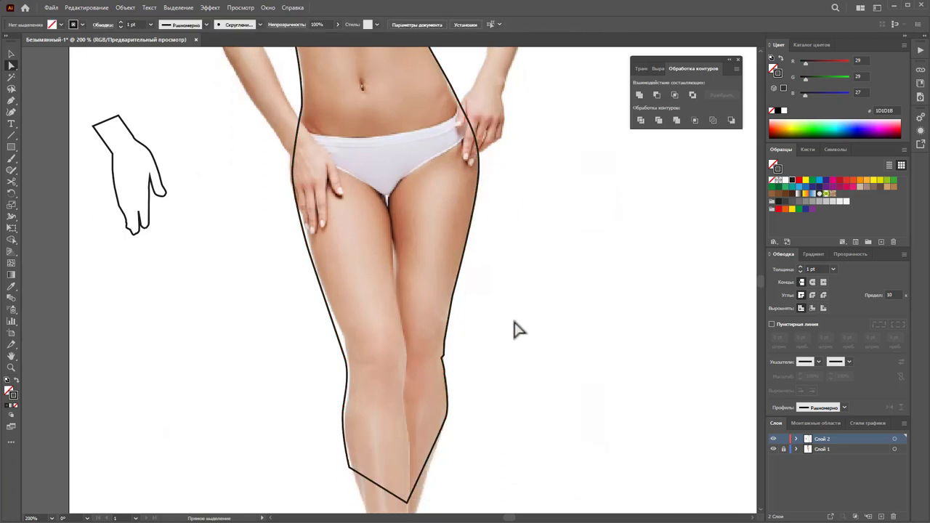
Draw a closed left drape shape from the top's left edge, down past the feet, back to the shoulder
key("z")
left_click(486, 305, "alt")
left_click(321, 229, "alt")
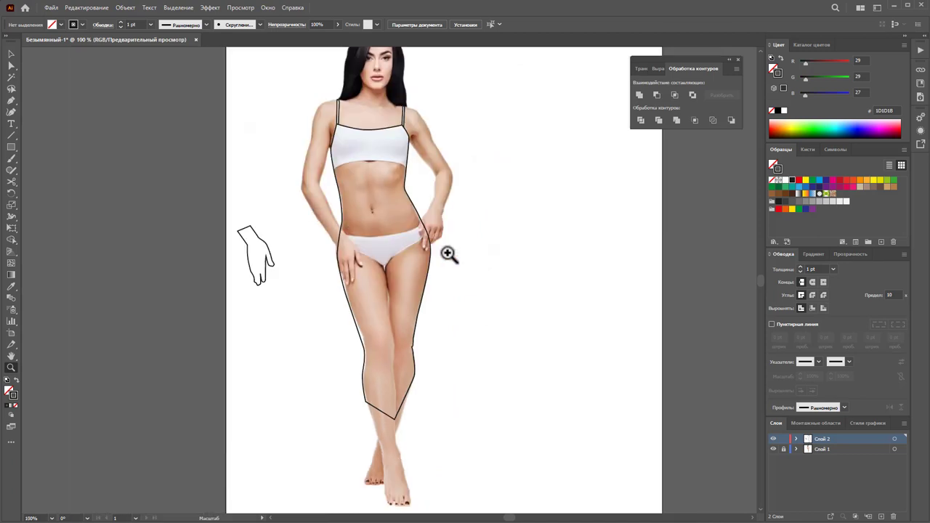
scroll(429, 247, "up", 1)
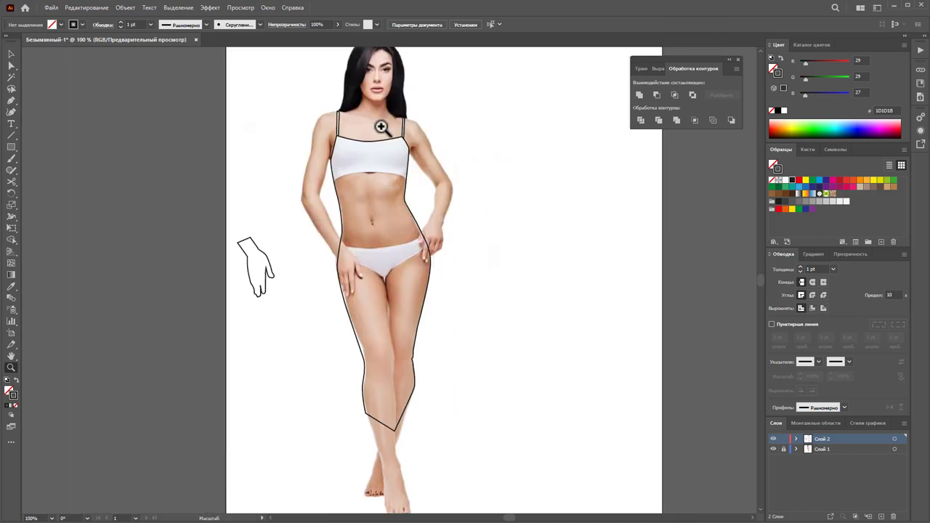
scroll(393, 284, "up", 1)
scroll(393, 284, "up", 2)
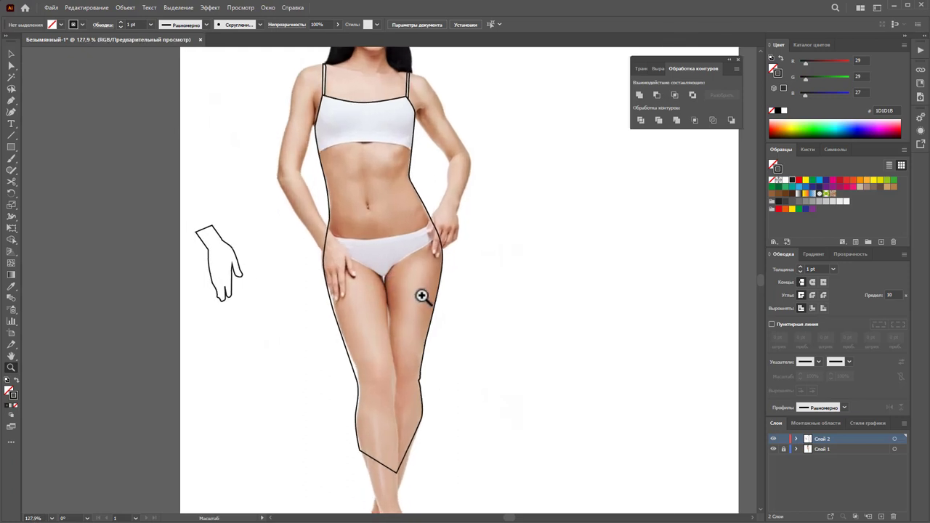
scroll(414, 297, "up", 1)
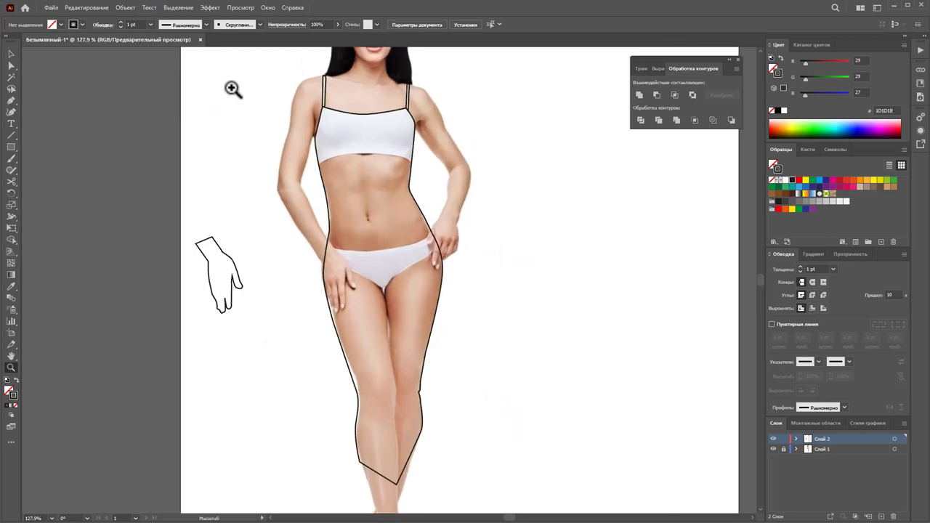
left_click(11, 100)
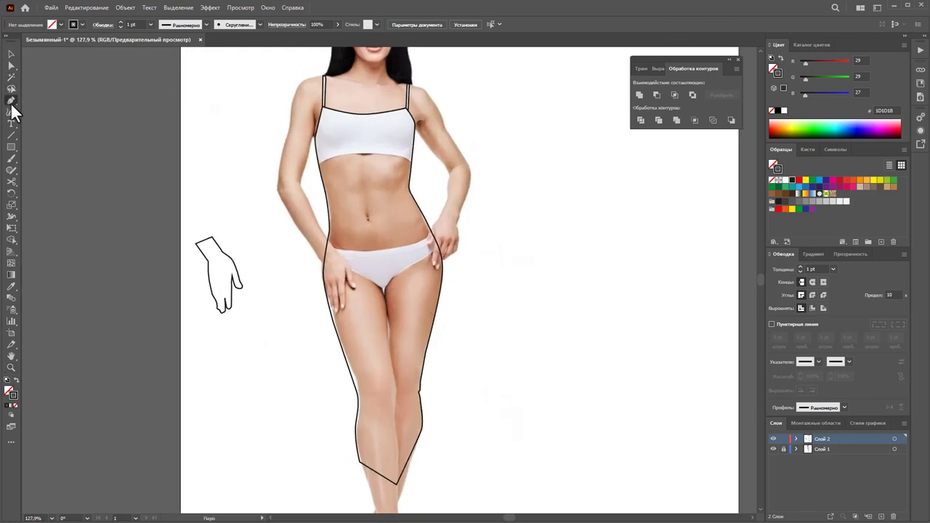
left_click(323, 107)
left_click(348, 231)
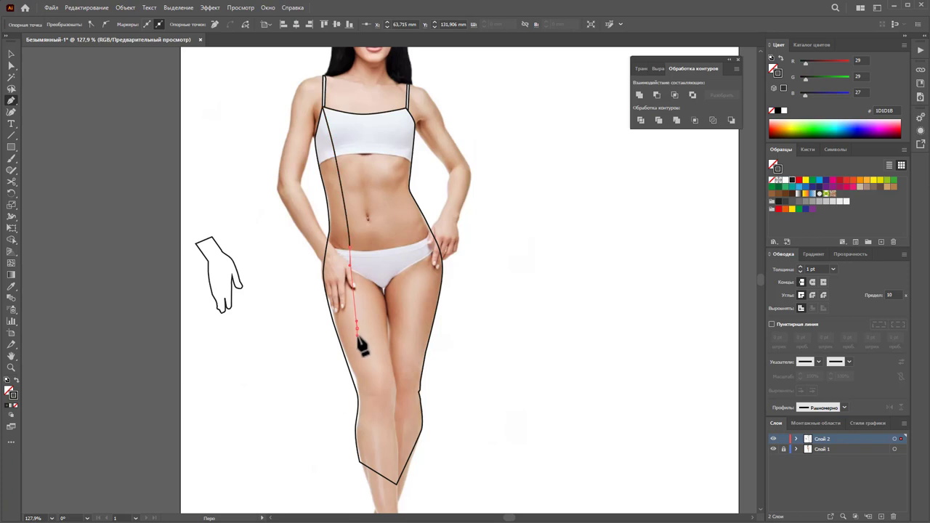
left_click(378, 390)
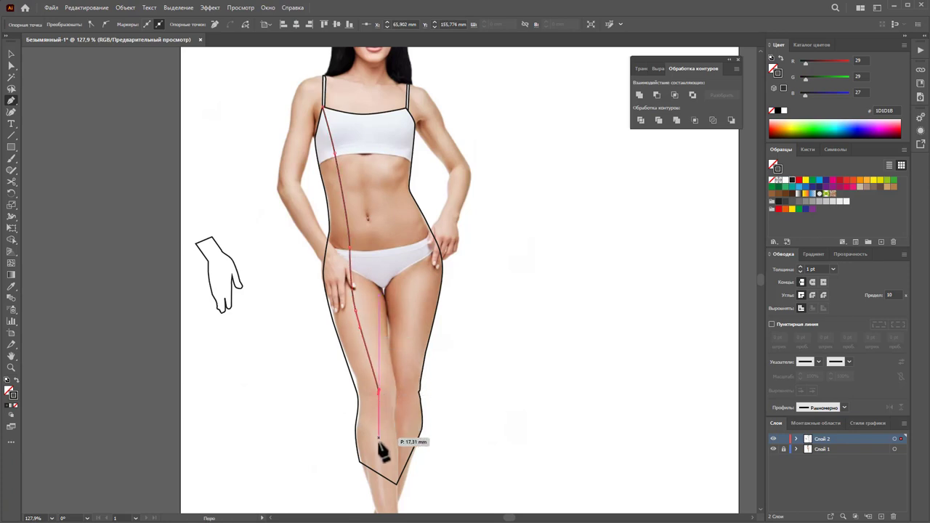
left_click(396, 484)
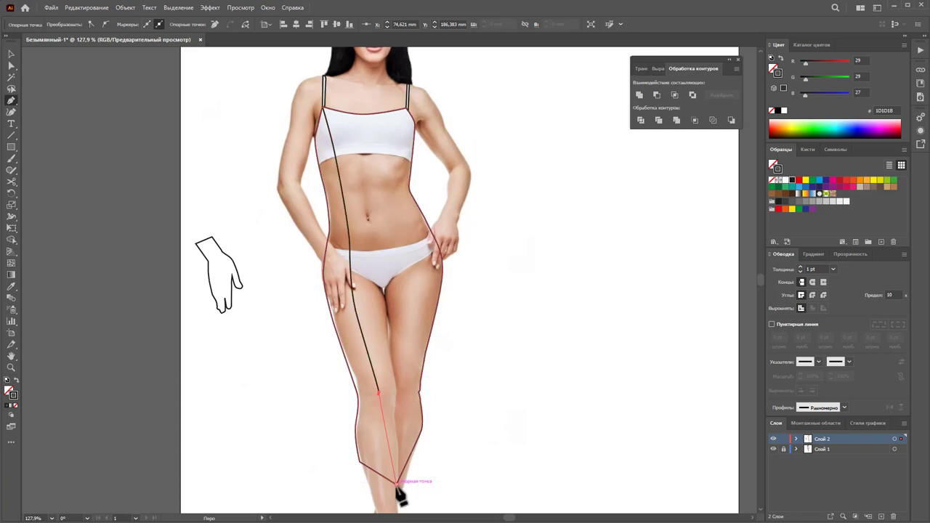
left_click(330, 496)
left_click(305, 434)
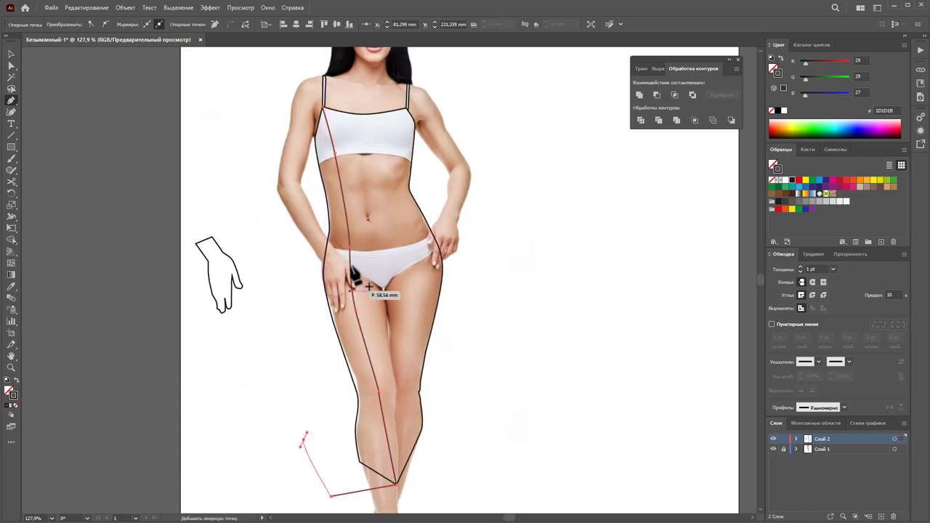
left_click(251, 178)
left_click(321, 108)
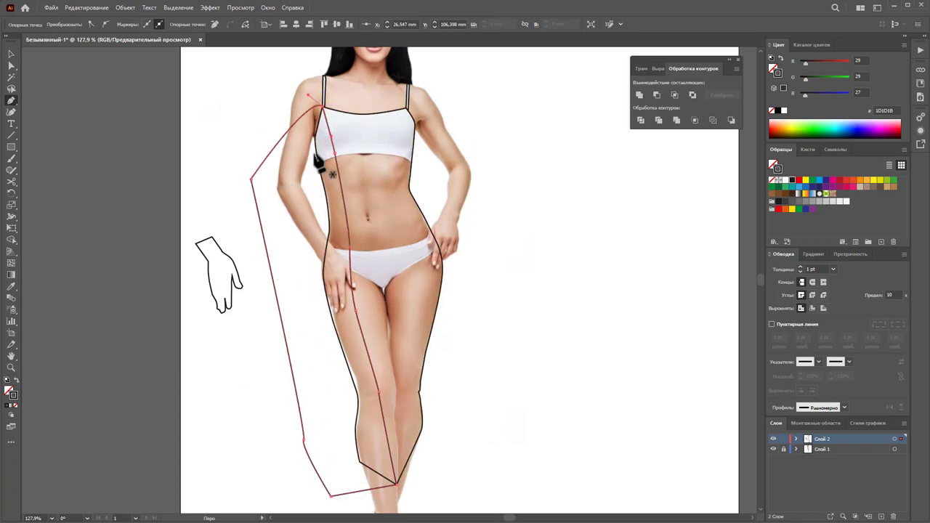
Divide the drape shape with the dress outline, ungroup, and delete the leftover piece outside the figure
left_click(14, 52)
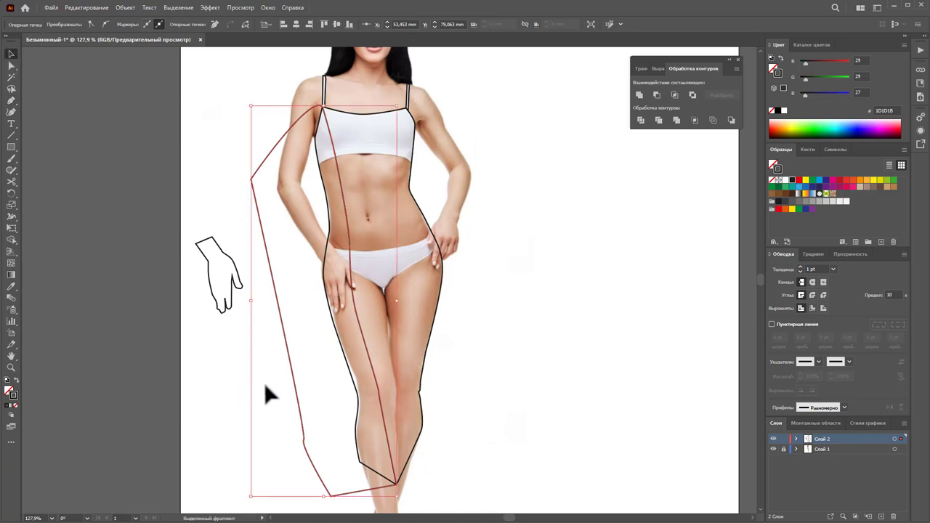
left_click(263, 382)
left_click_drag(239, 434, 504, 313)
left_click(640, 120)
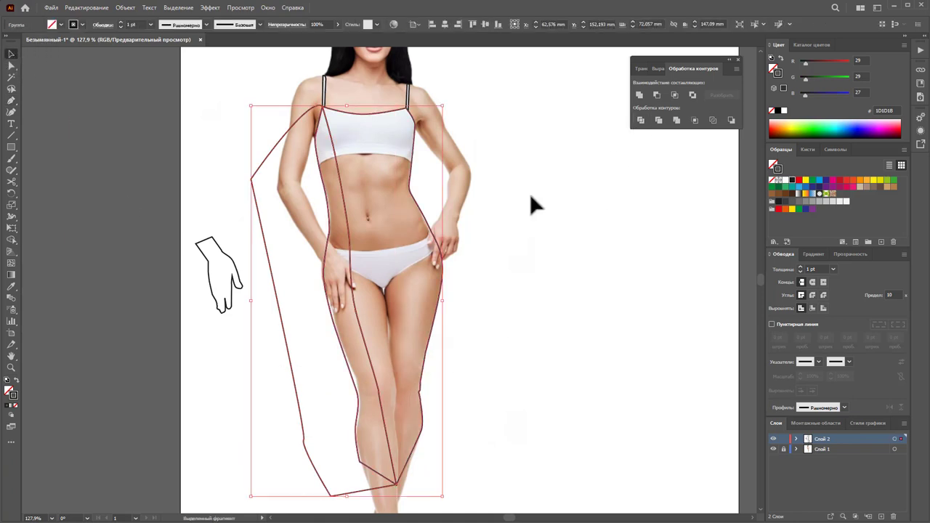
right_click(335, 285)
left_click(377, 415)
left_click(582, 410)
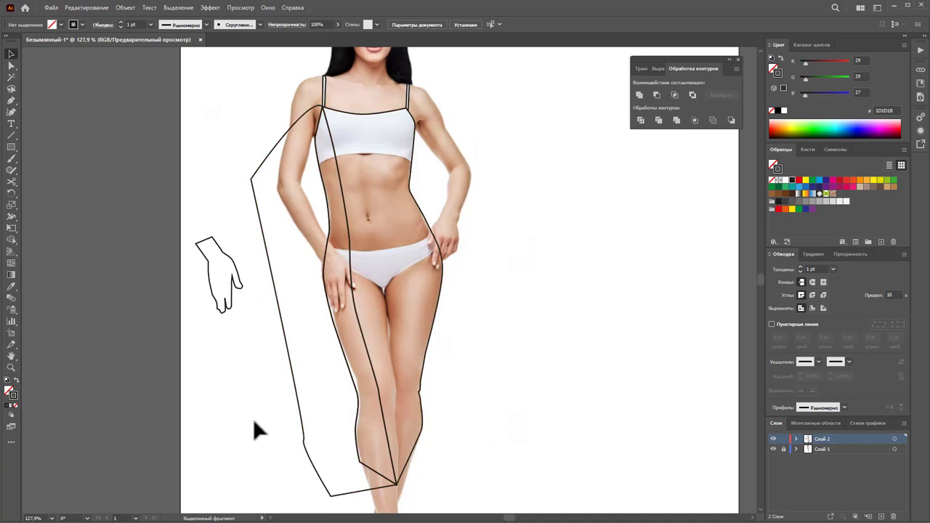
left_click(307, 382)
key("Delete")
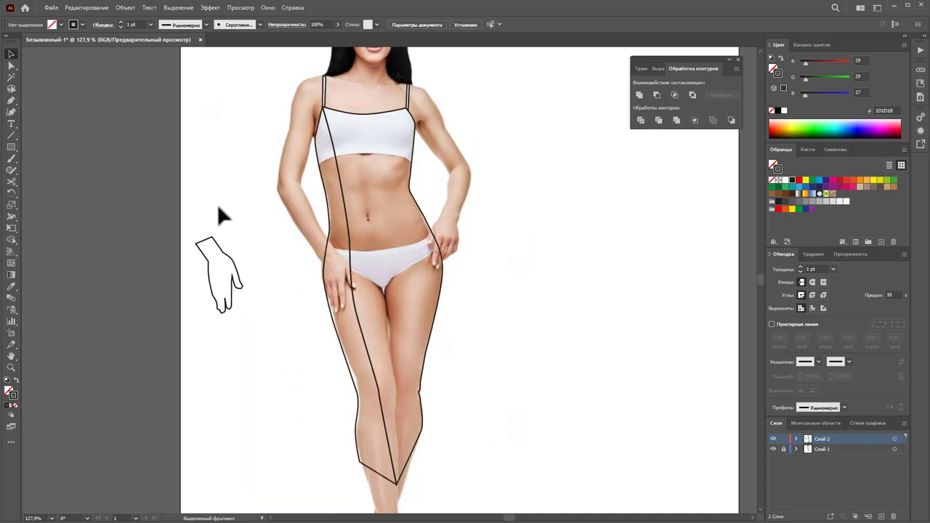
Draw a closed right drape path from the right strap down the leg and back beside the right arm
left_click(10, 100)
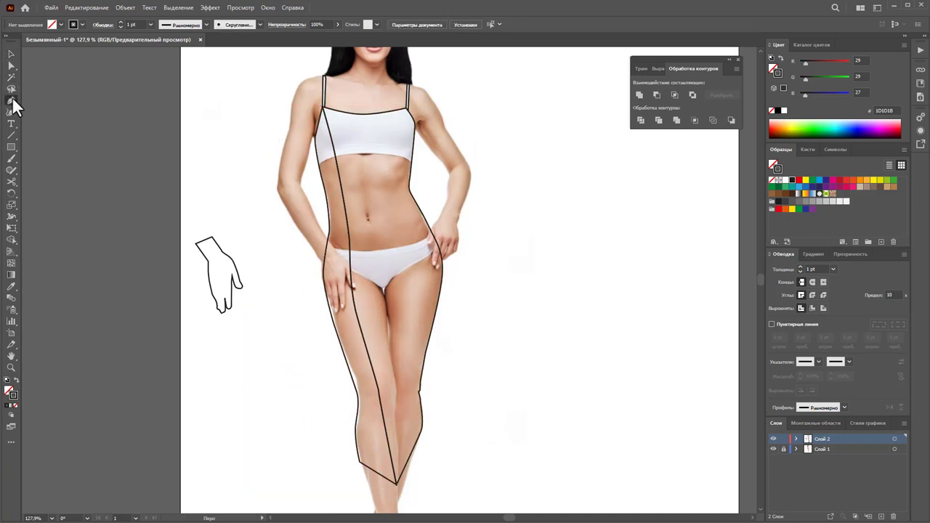
left_click(406, 108)
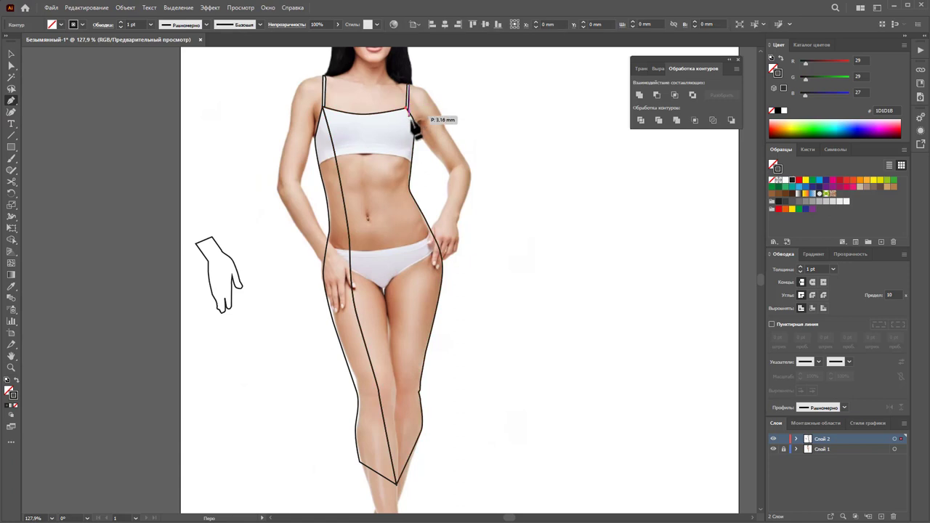
left_click(397, 193)
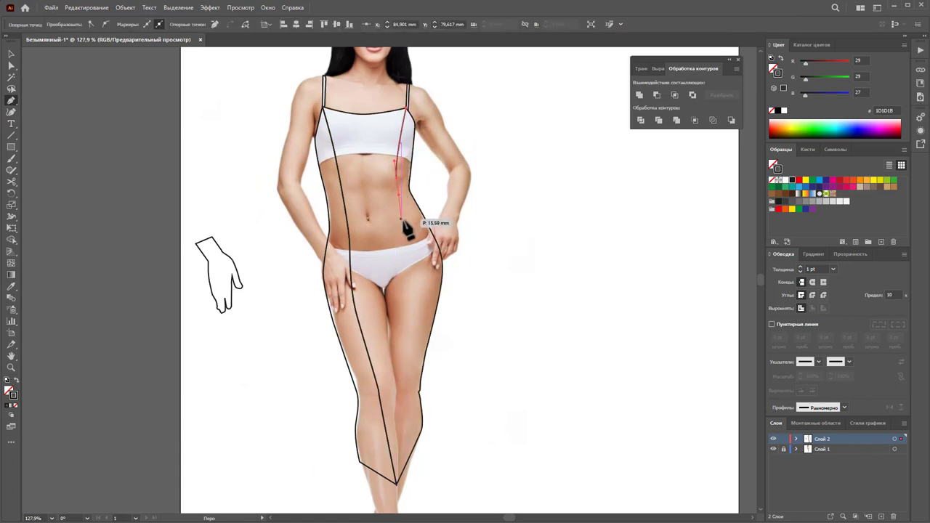
left_click(415, 258)
left_click(418, 295)
left_click(409, 356)
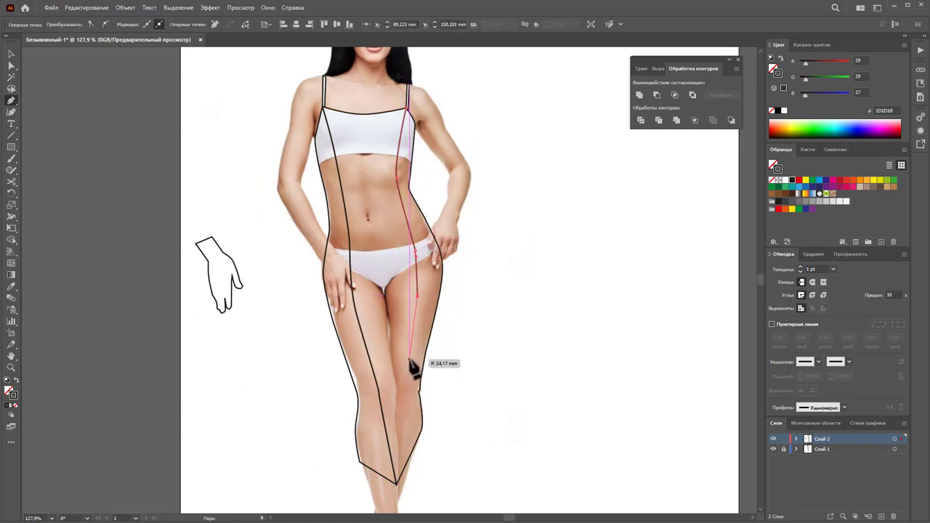
left_click(409, 460)
left_click(488, 422)
left_click(510, 257)
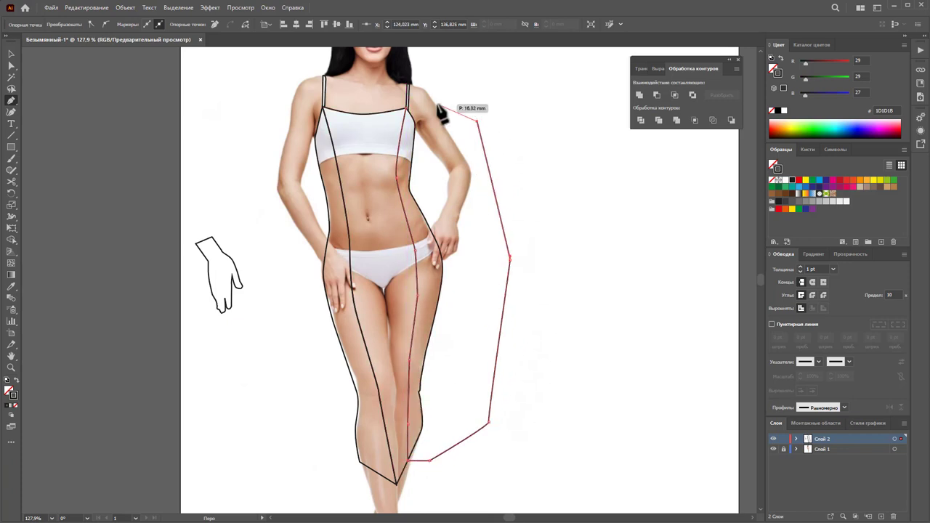
left_click(407, 111)
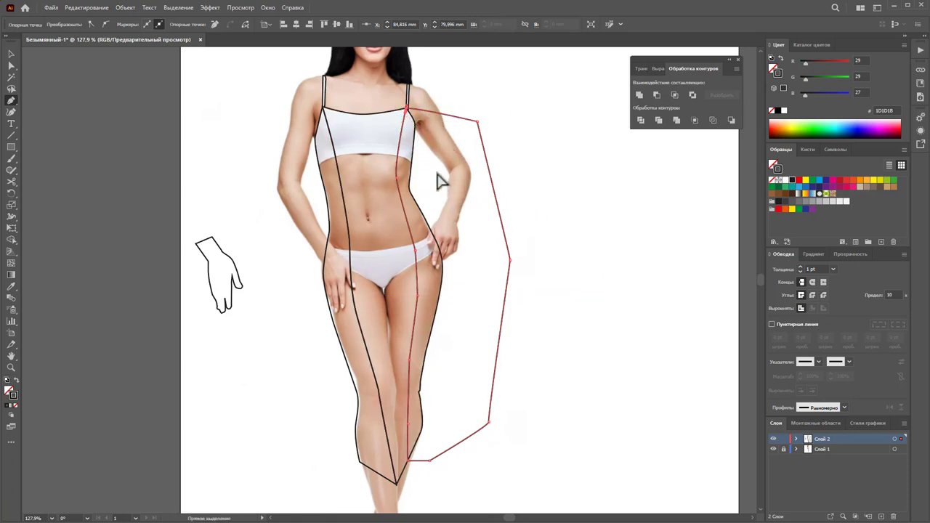
left_click(392, 111, "ctrl")
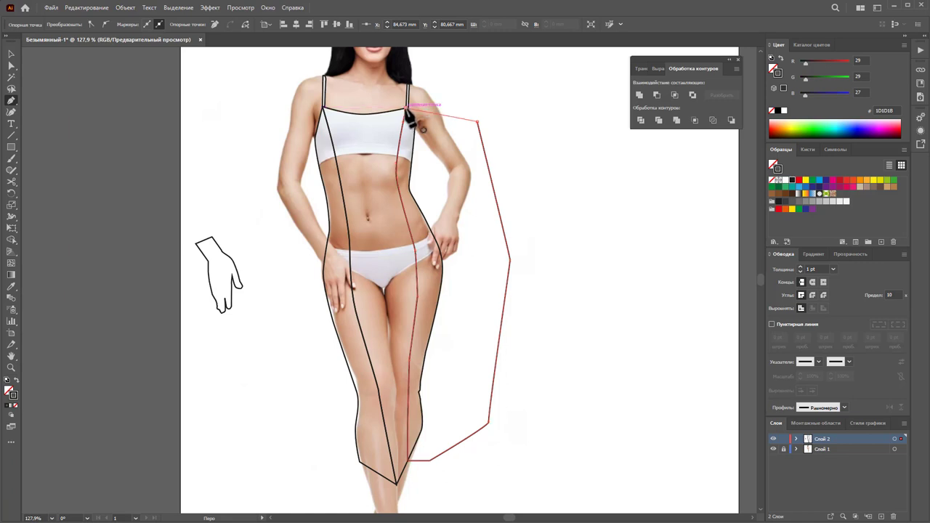
Try joining the new outline's paths and dismiss the join warning
key("ctrl+a")
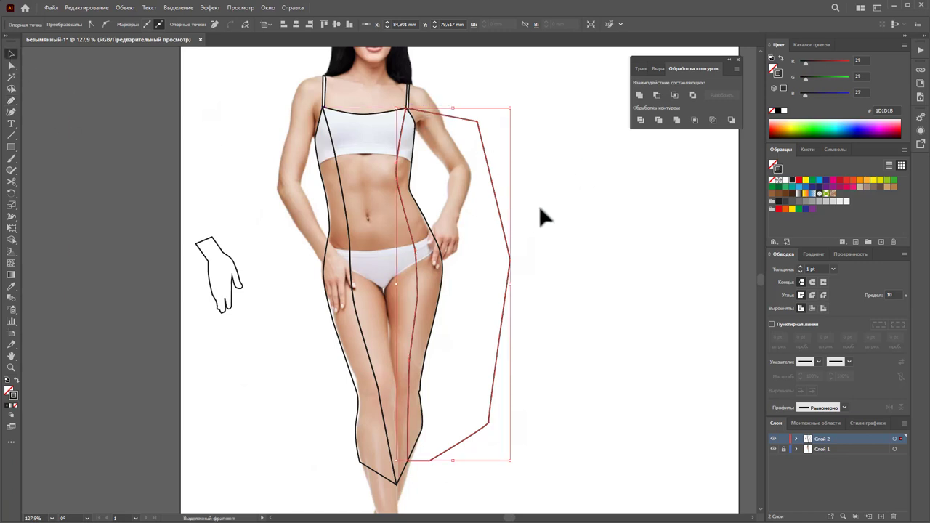
right_click(501, 218)
mouse_move(533, 257)
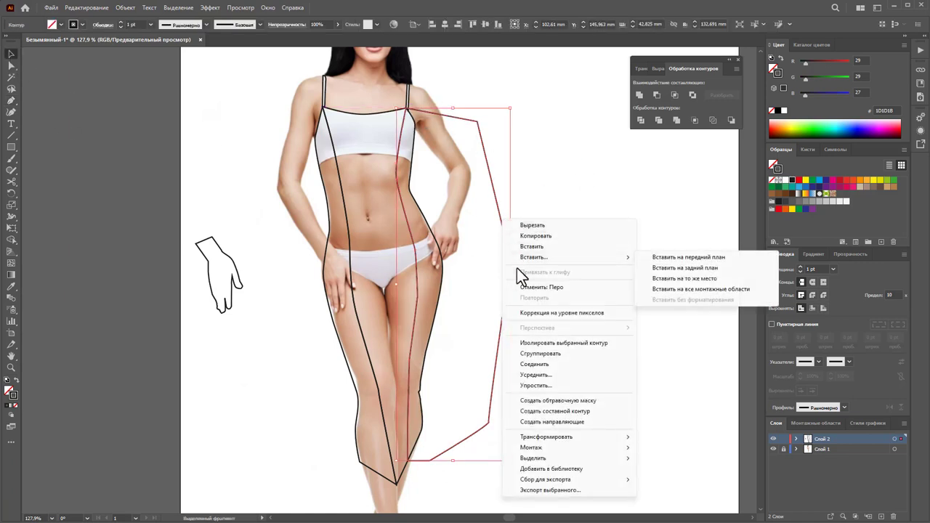
left_click(602, 364)
left_click(556, 291)
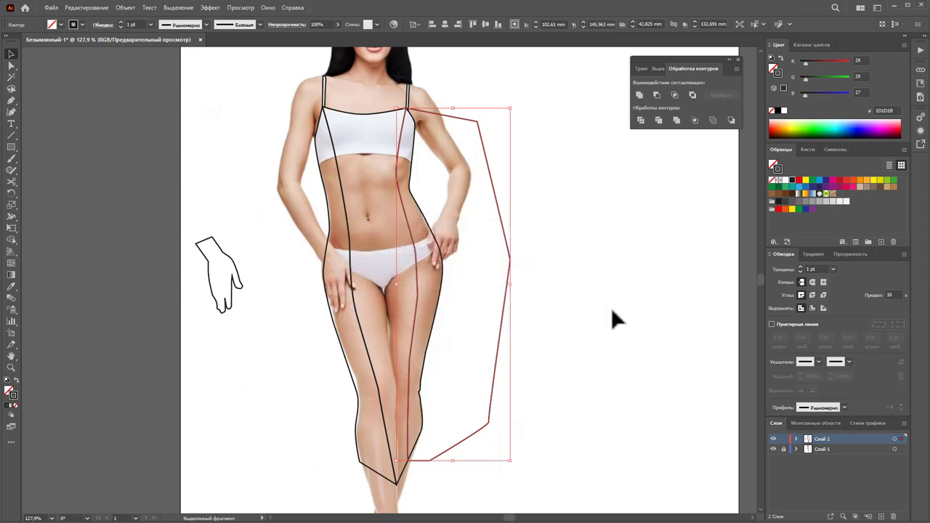
Merge the right-side path into the body outline, delete the outer polygon, and add new layer Слой 3
left_click_drag(548, 379, 420, 275)
left_click(641, 120)
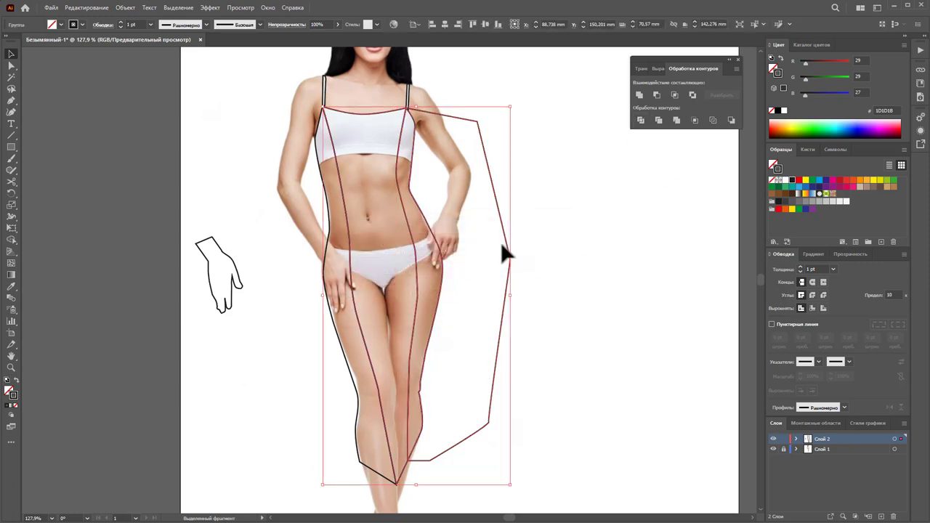
right_click(481, 260)
left_click(522, 394)
left_click(530, 298)
left_click(509, 272)
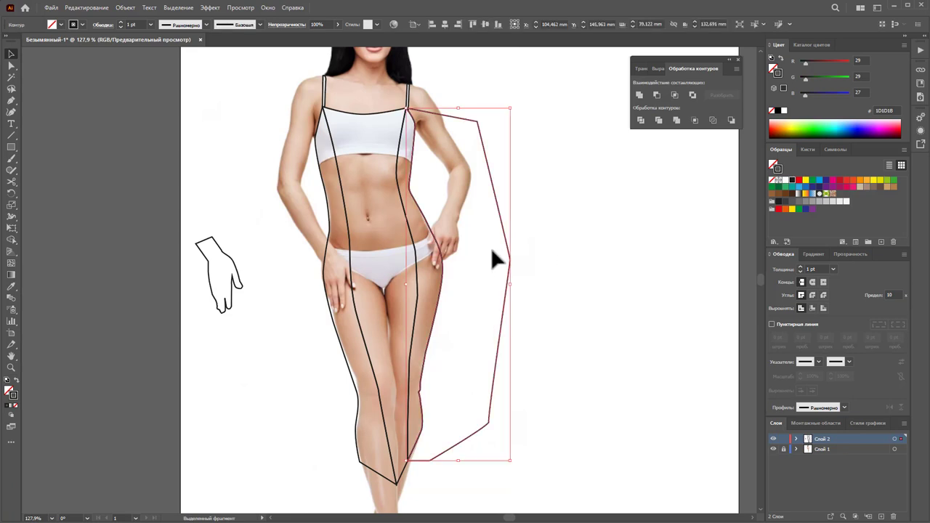
key("Delete")
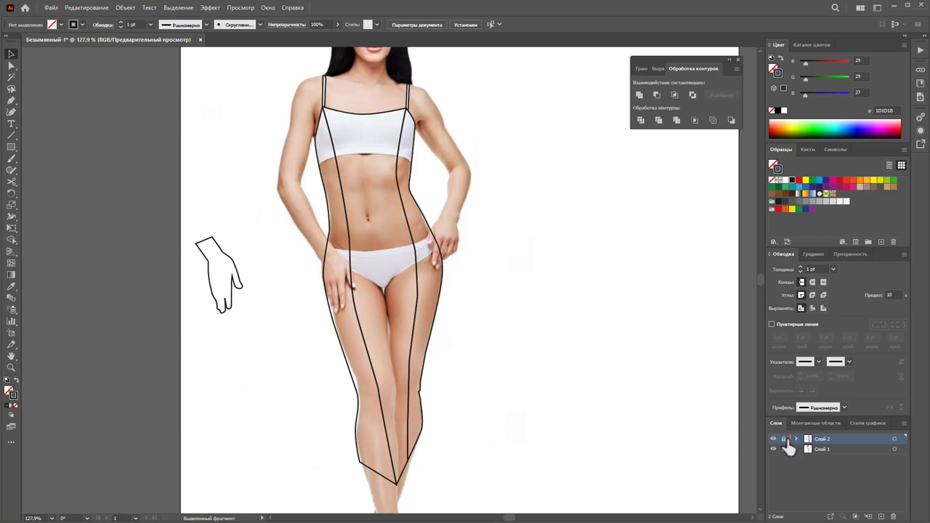
left_click(880, 516)
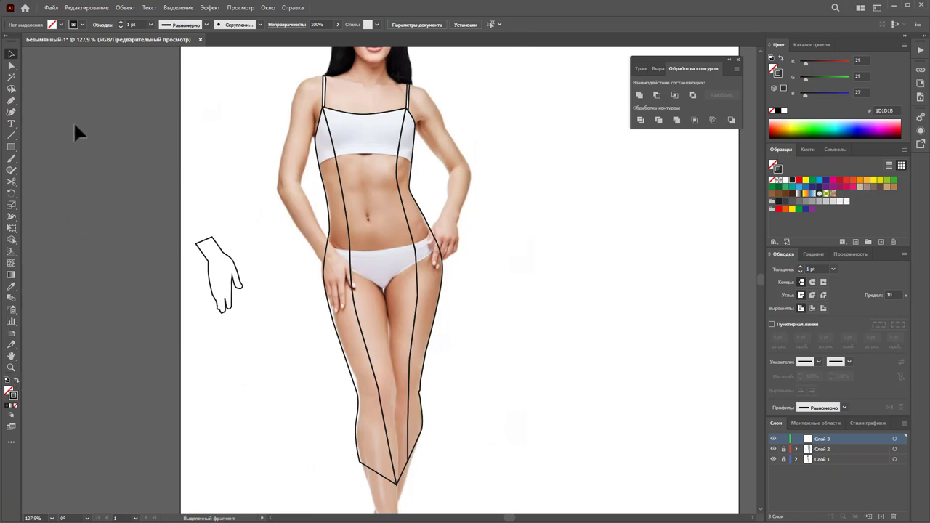
Draw the small closed bow knot at the waist with the Pen tool, then deselect it
left_click(12, 101)
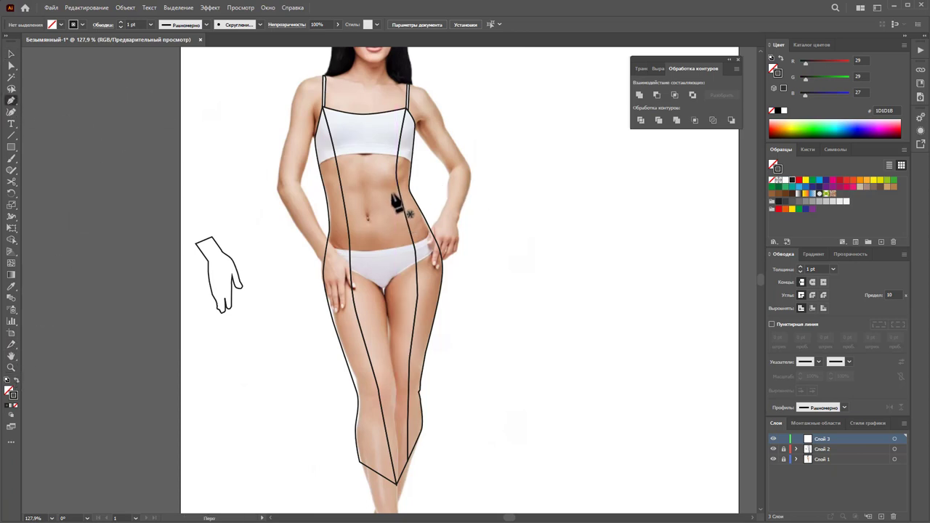
left_click(392, 193)
left_click(394, 194)
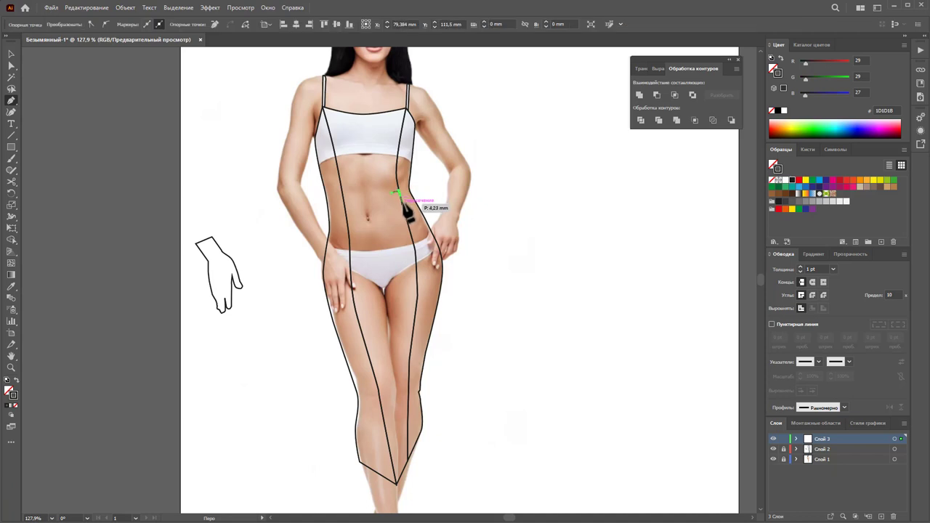
left_click_drag(401, 203, 391, 206)
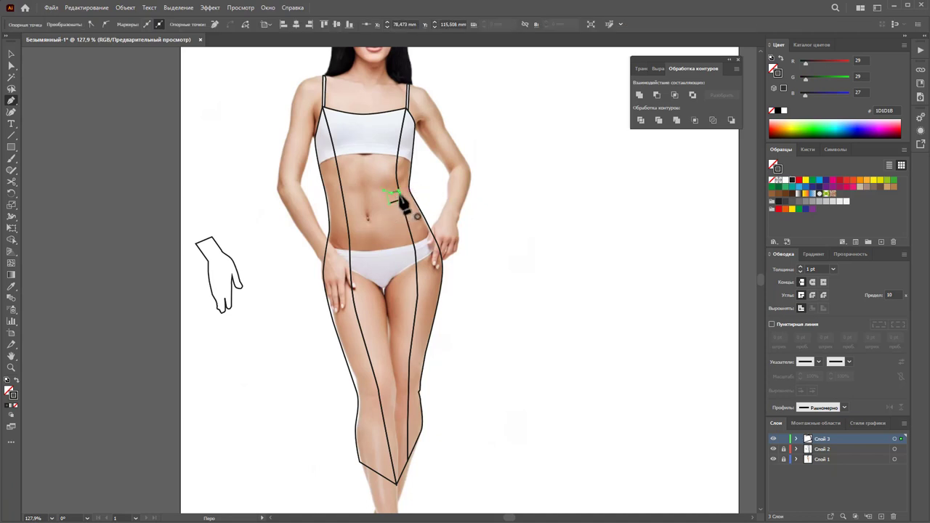
left_click(393, 194)
left_click(9, 54)
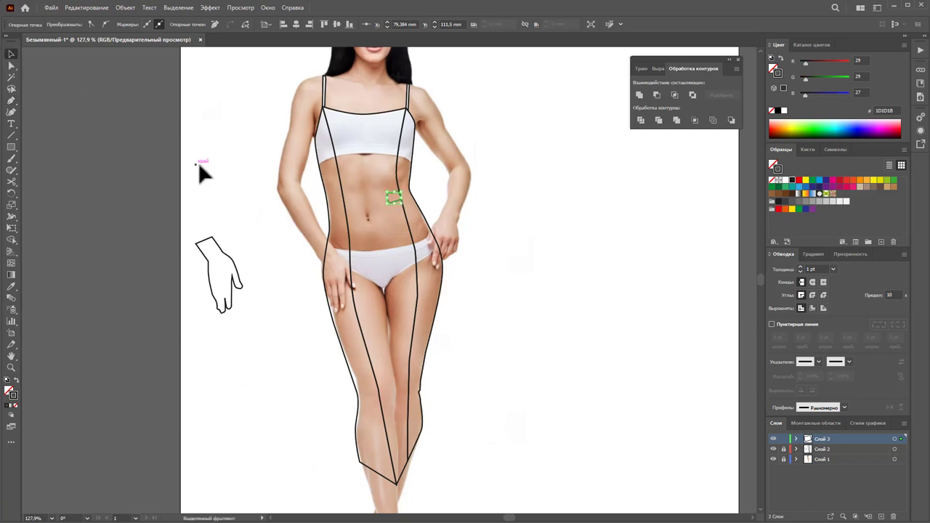
left_click(55, 122)
Draw the bow loop curving up toward the shoulder, down to the hip, and closed at the knot
left_click(11, 101)
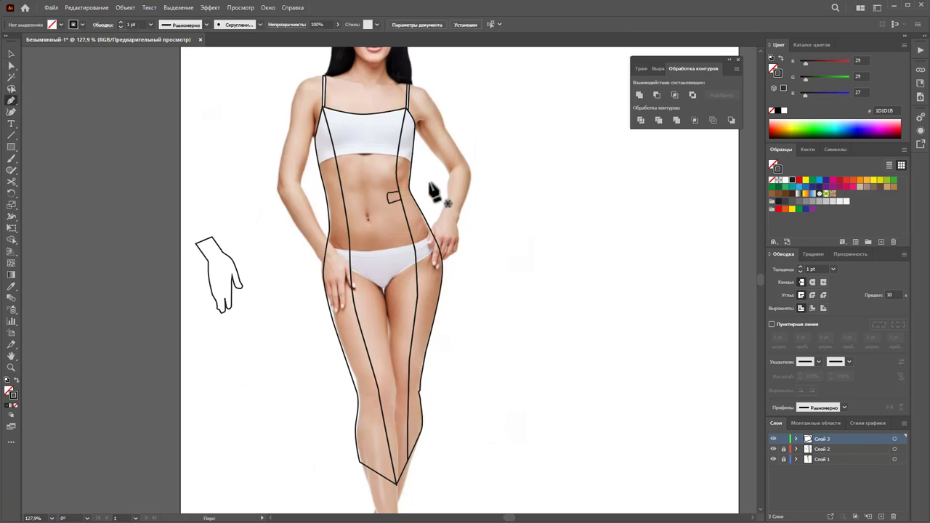
left_click(399, 193)
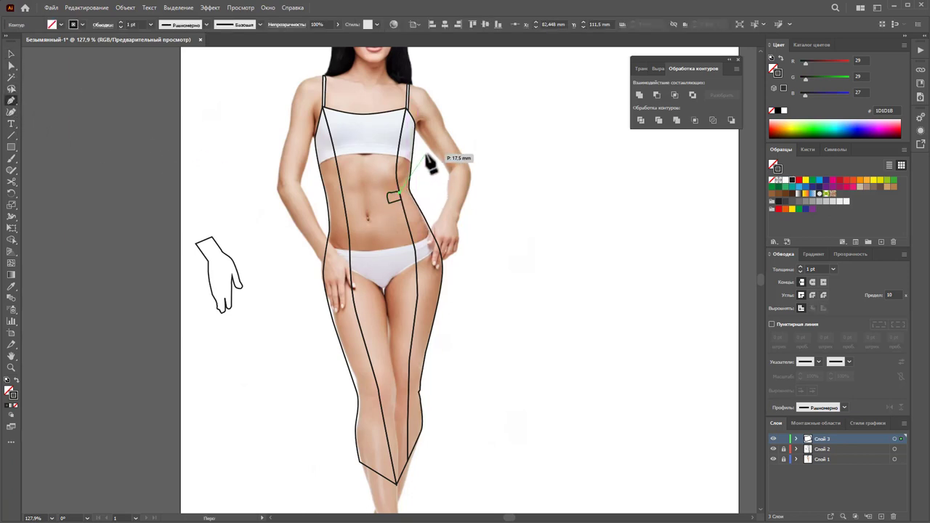
left_click_drag(422, 155, 438, 161)
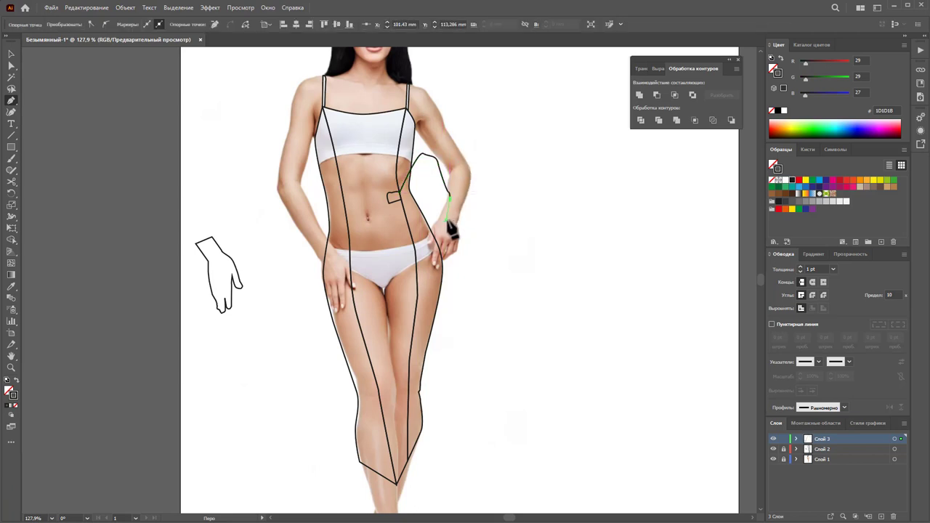
left_click_drag(445, 223, 444, 245)
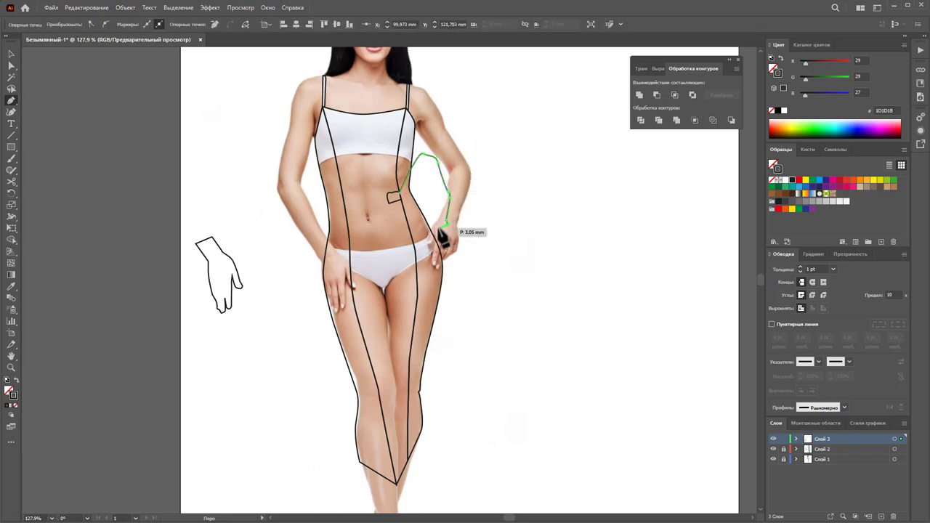
left_click(399, 193)
Draw the zigzag draped panel from the knot across the left waist and belly down to the hip
left_click(387, 194)
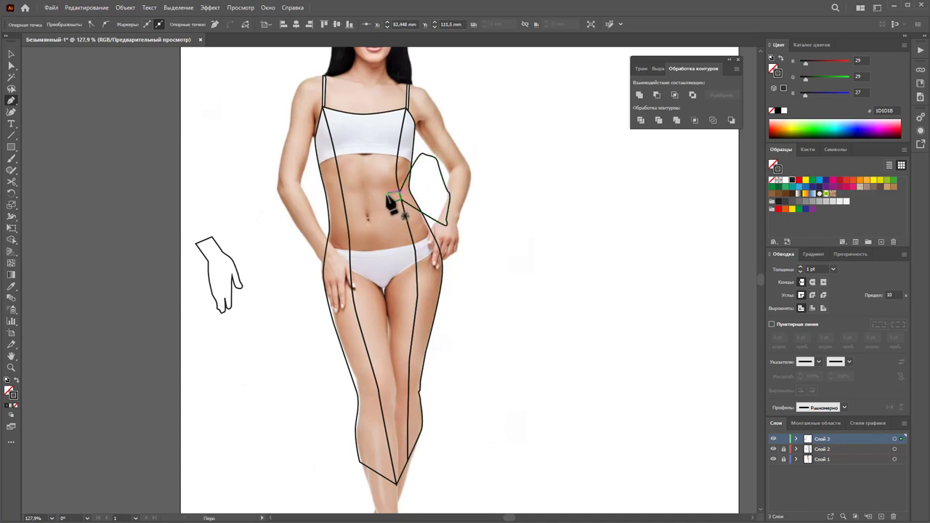
left_click(340, 177)
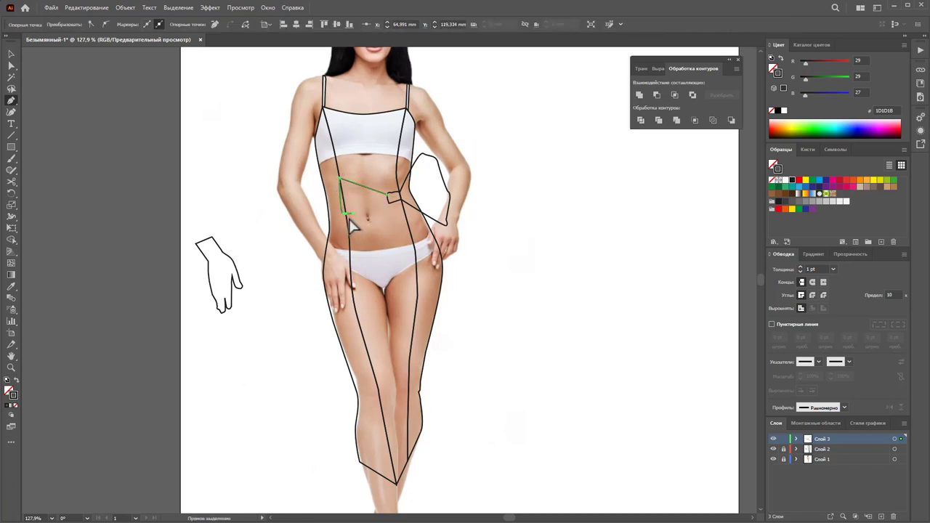
left_click(343, 213)
left_click(347, 220)
left_click(367, 226)
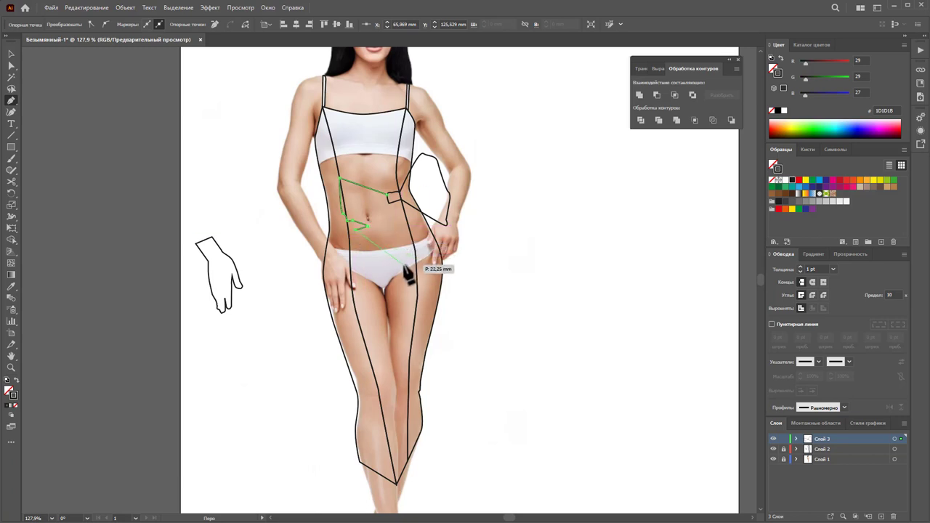
left_click(400, 272)
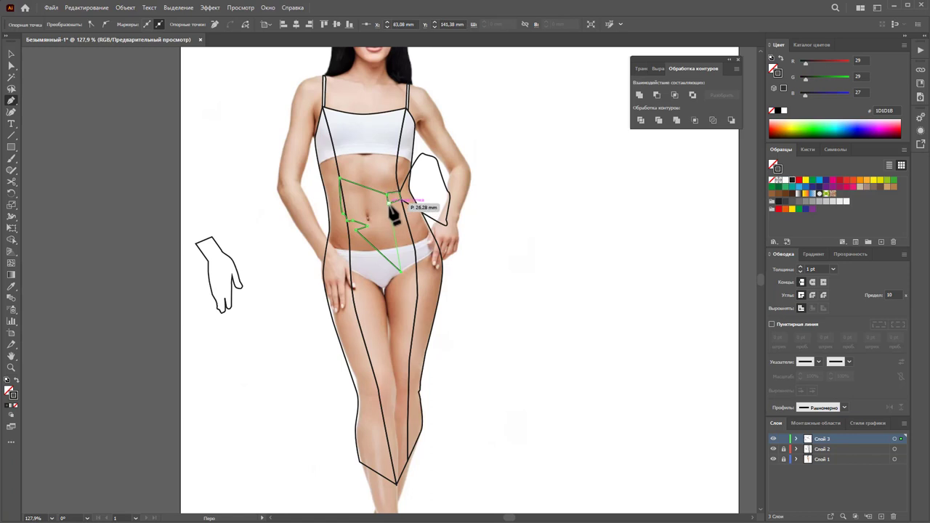
left_click(391, 196)
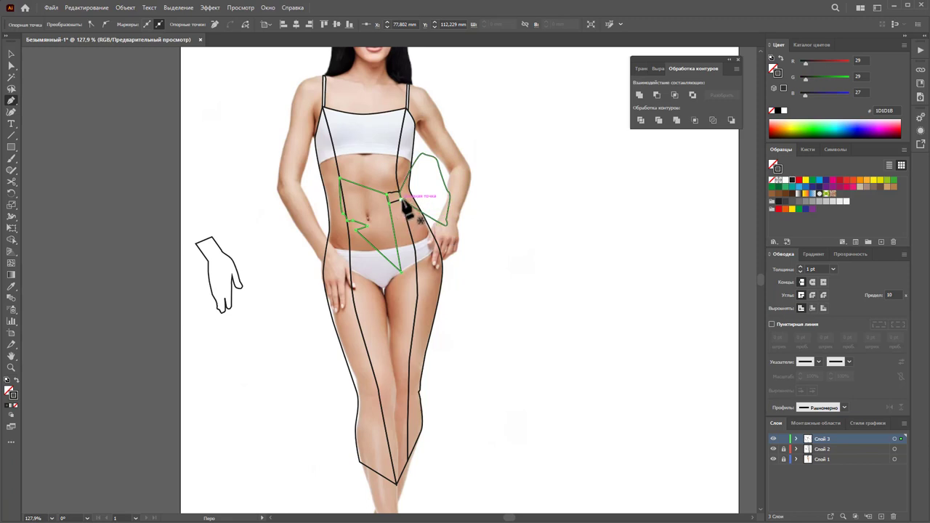
Draw the closed hip drape from the knot to the right hip, then deselect
left_click(401, 198)
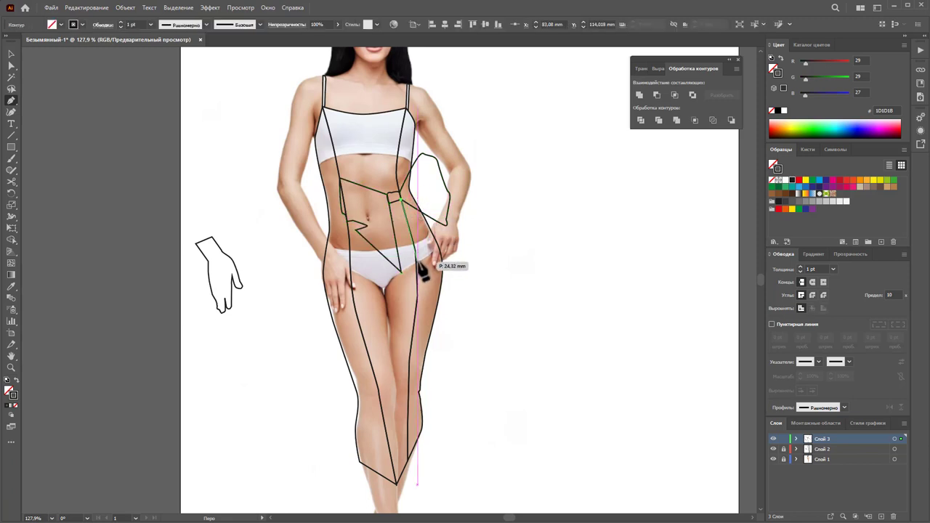
left_click(419, 263)
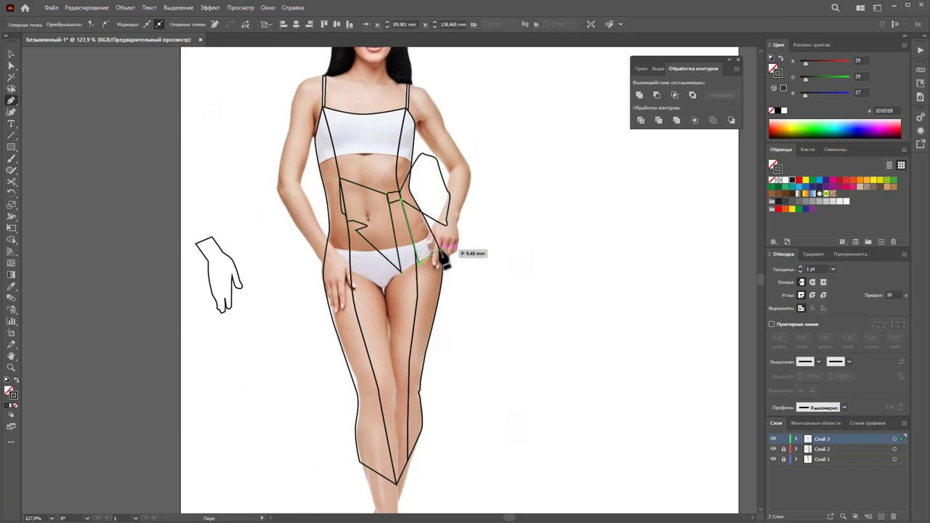
left_click(439, 253)
left_click(402, 200)
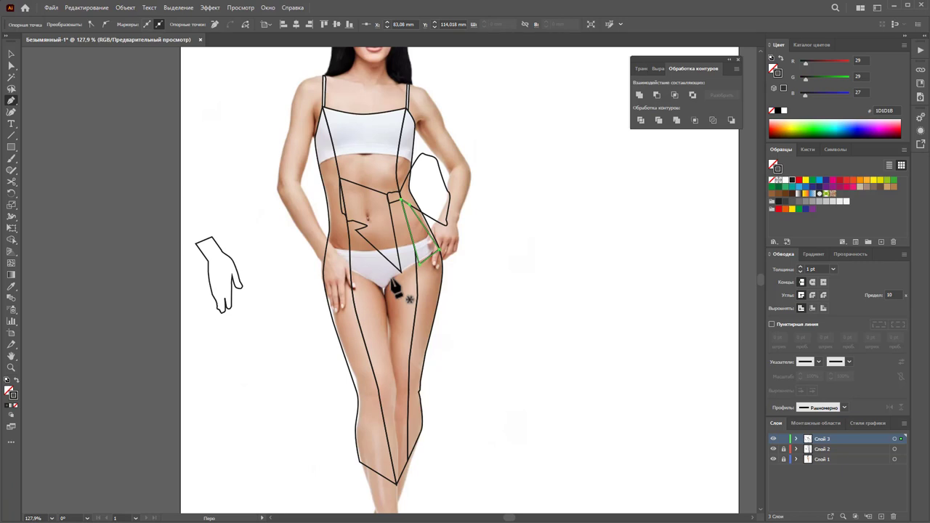
left_click(11, 54)
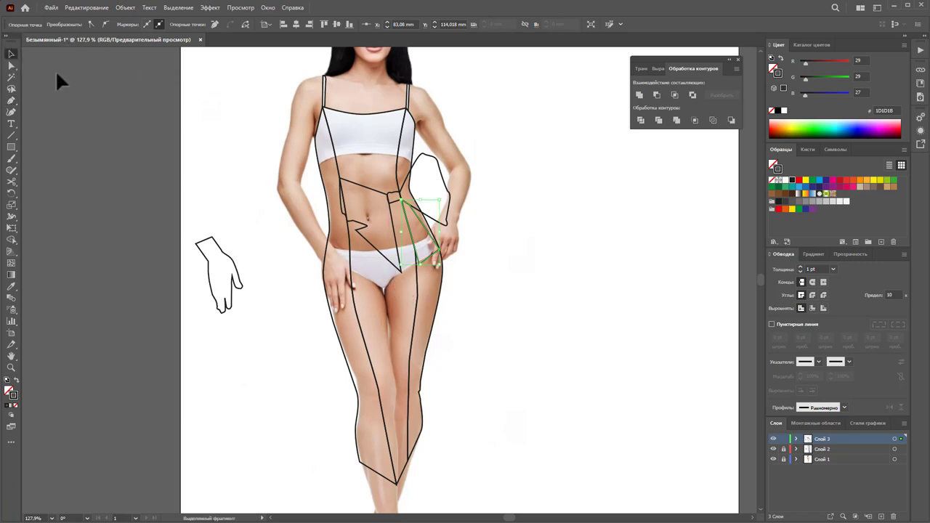
left_click(519, 268)
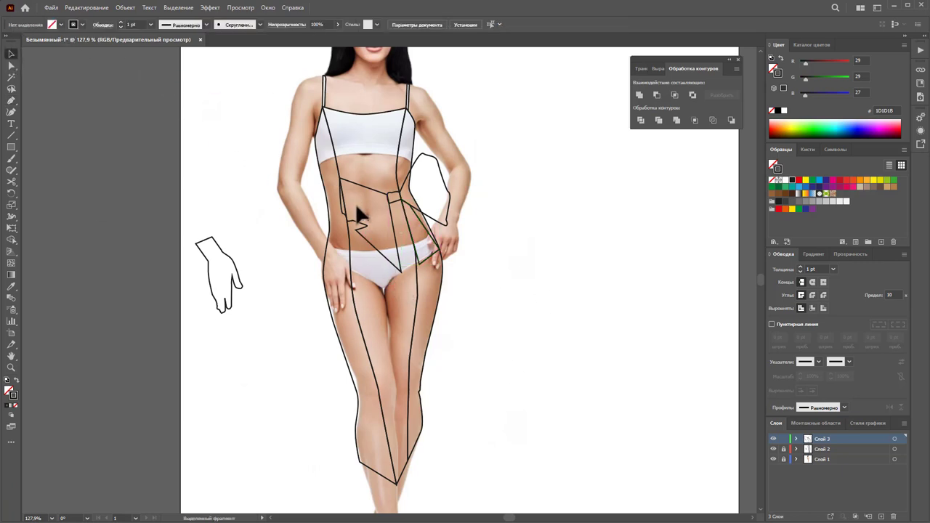
Draw a closed triangular drape below the belly, curving down the thigh
left_click(11, 100)
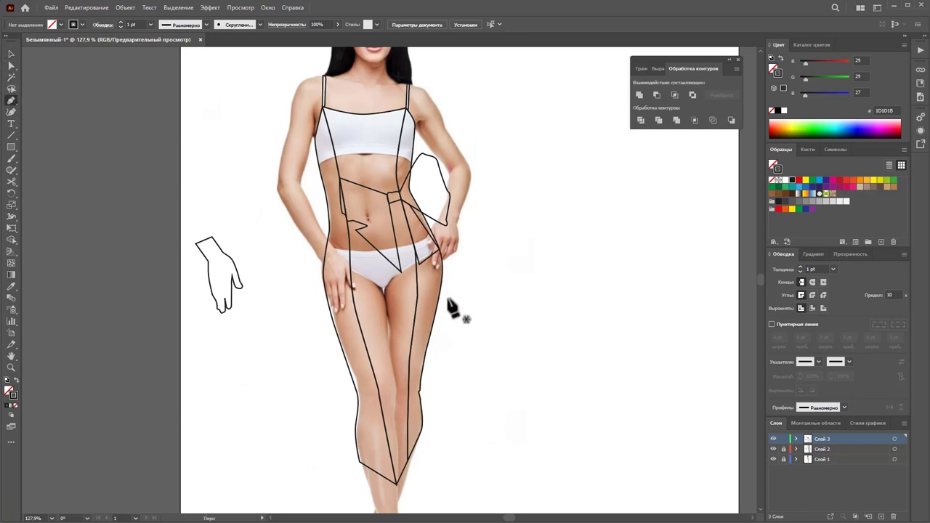
left_click(425, 263, "ctrl")
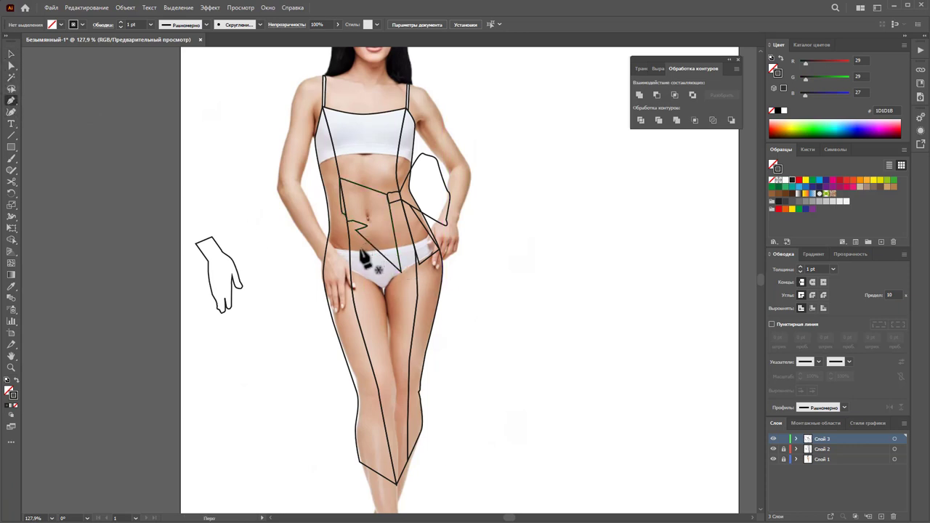
left_click(369, 243, "ctrl")
left_click(367, 242)
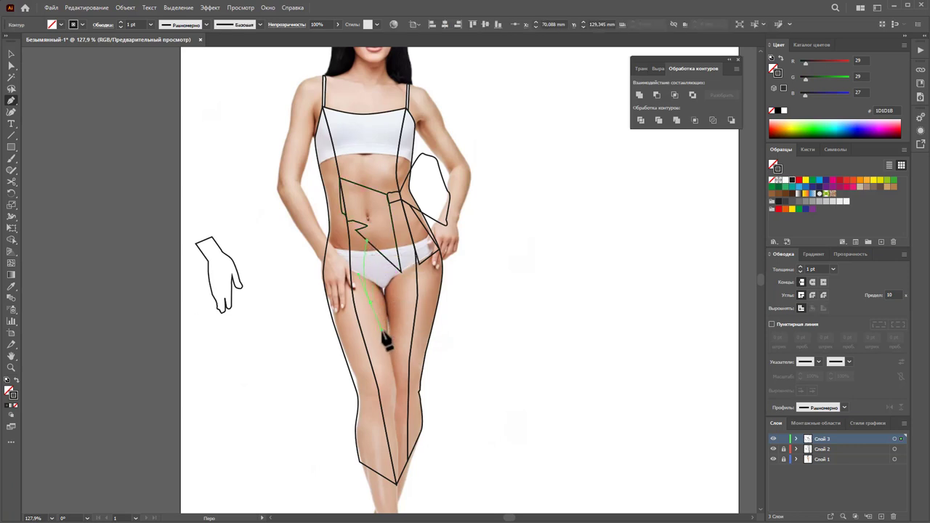
left_click_drag(375, 317, 379, 327)
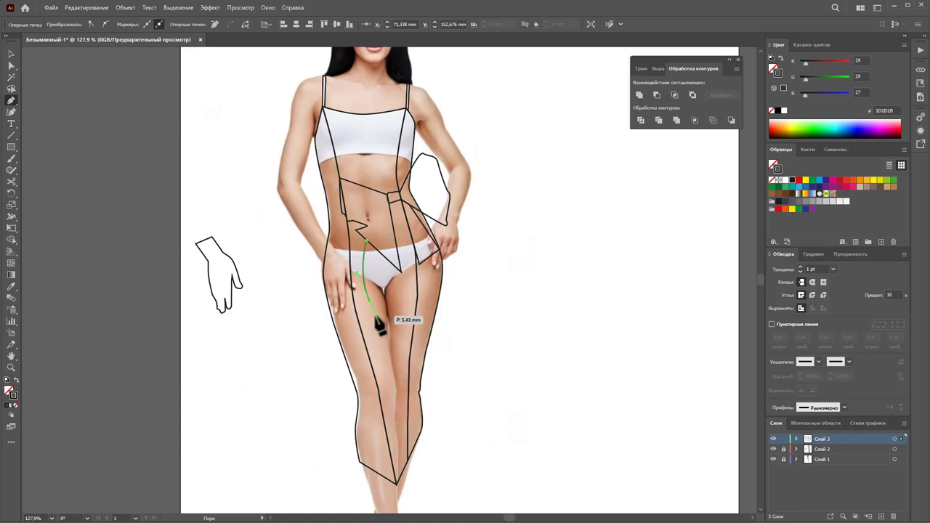
left_click(400, 270)
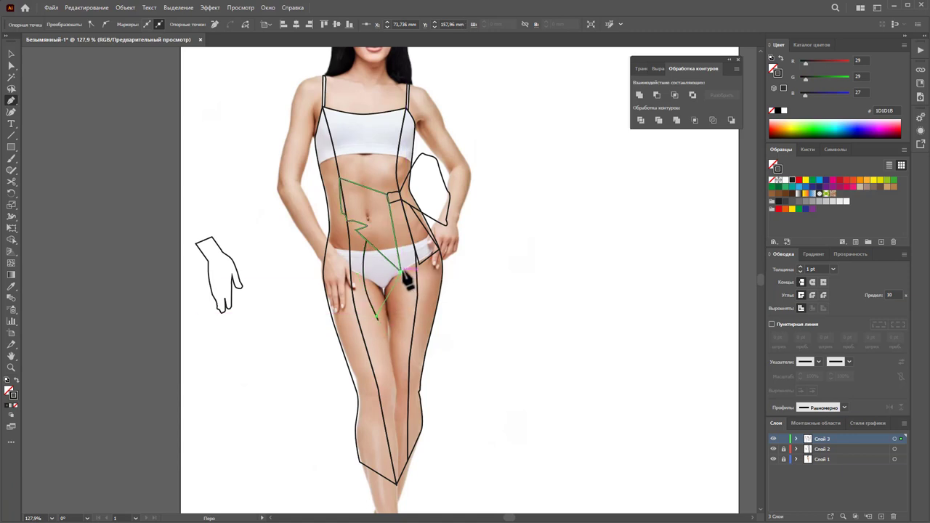
left_click(367, 241)
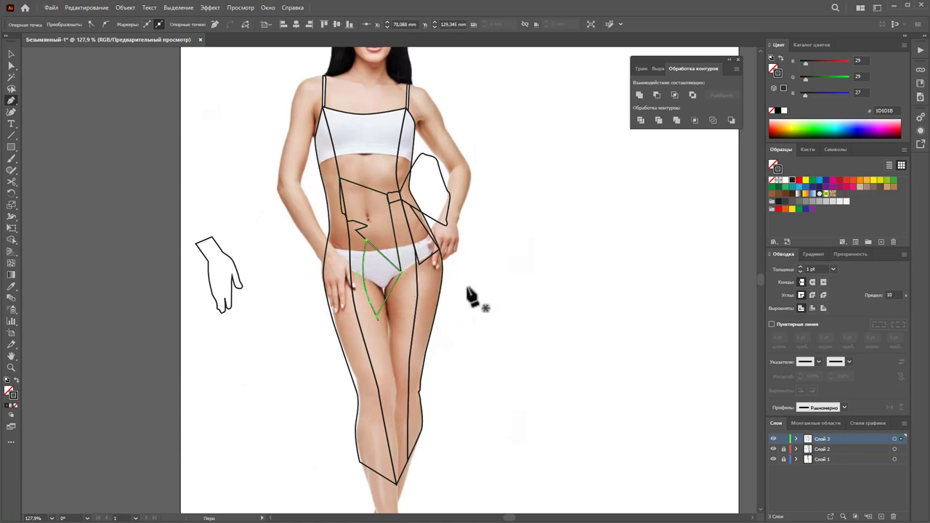
Draw a curved fold at the right hip and reshape its upper part with Direct Selection
left_click(402, 200)
left_click(418, 264)
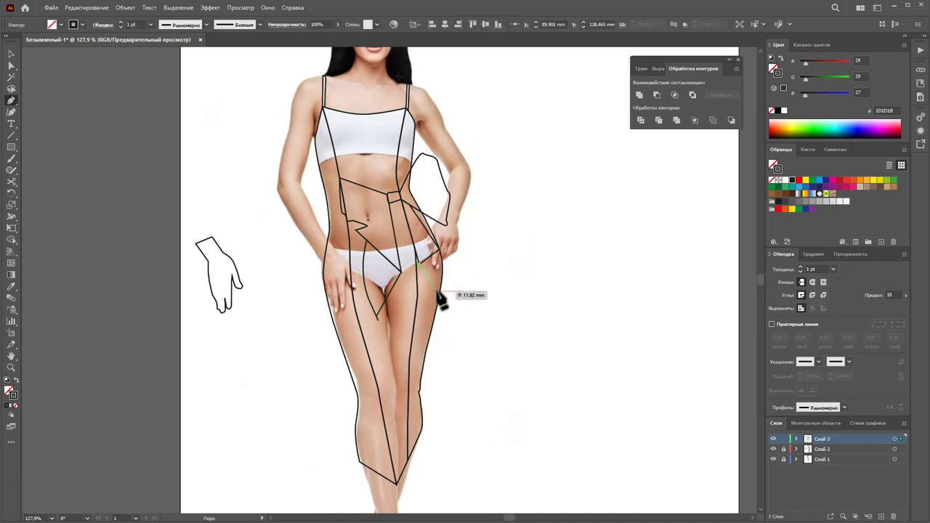
left_click(417, 282)
mouse_move(460, 313)
left_mouse_down()
mouse_move(438, 261)
mouse_move(427, 269)
left_mouse_up()
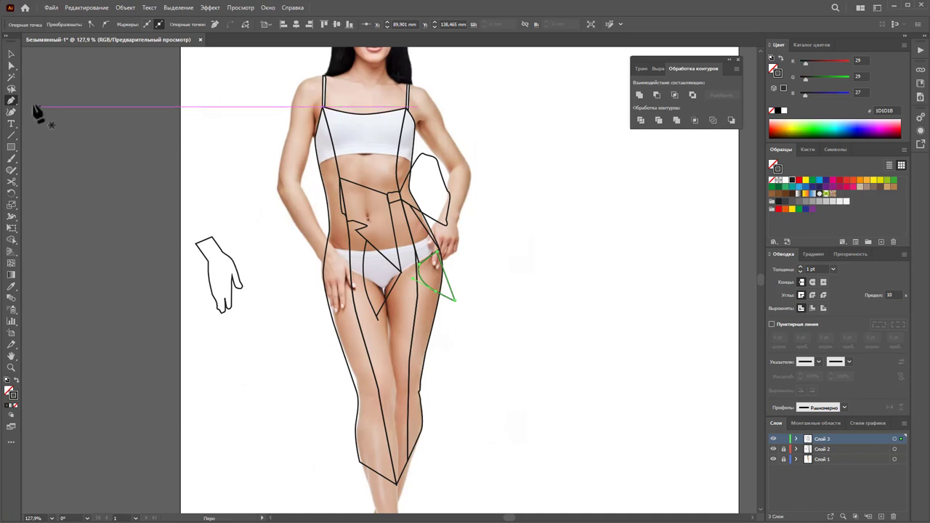
left_click(11, 66)
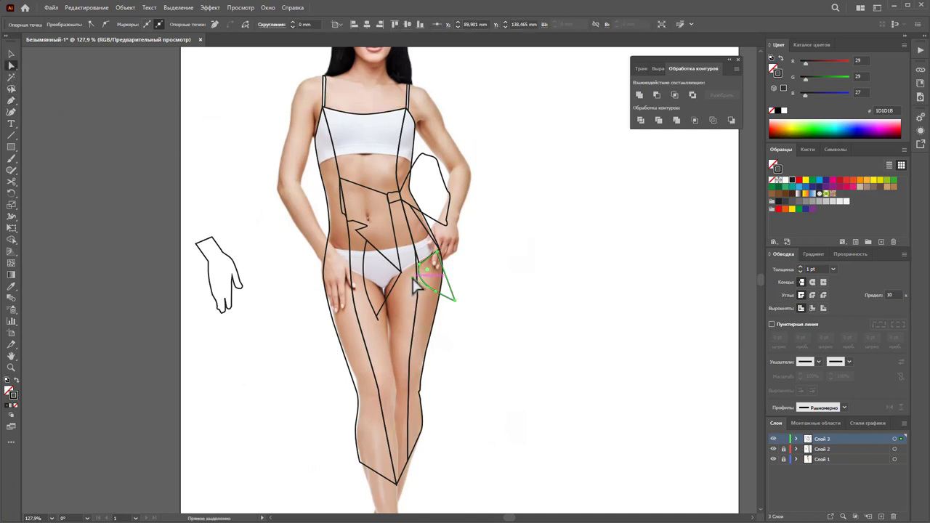
left_click_drag(414, 287, 421, 287)
left_click(484, 378)
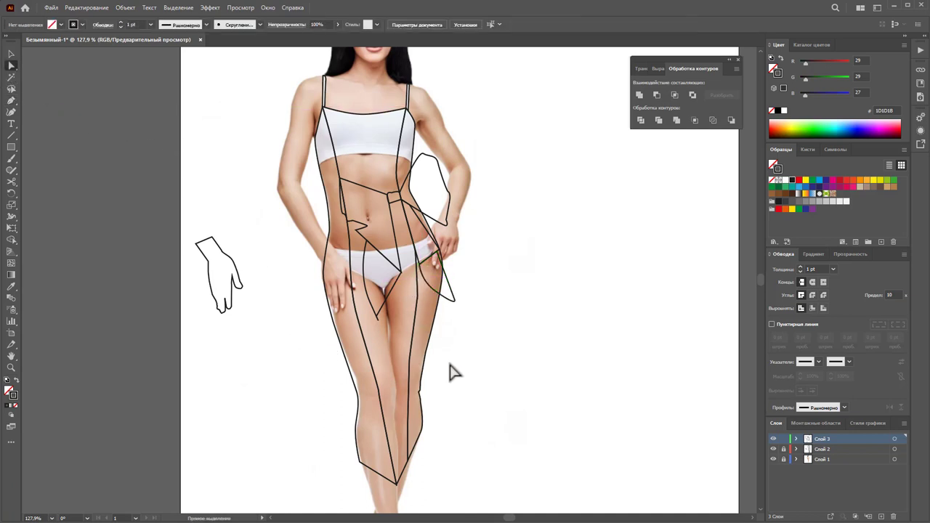
Tear off the selection and pen tool groups, and convert an anchor on the lower triangle
left_click(379, 326)
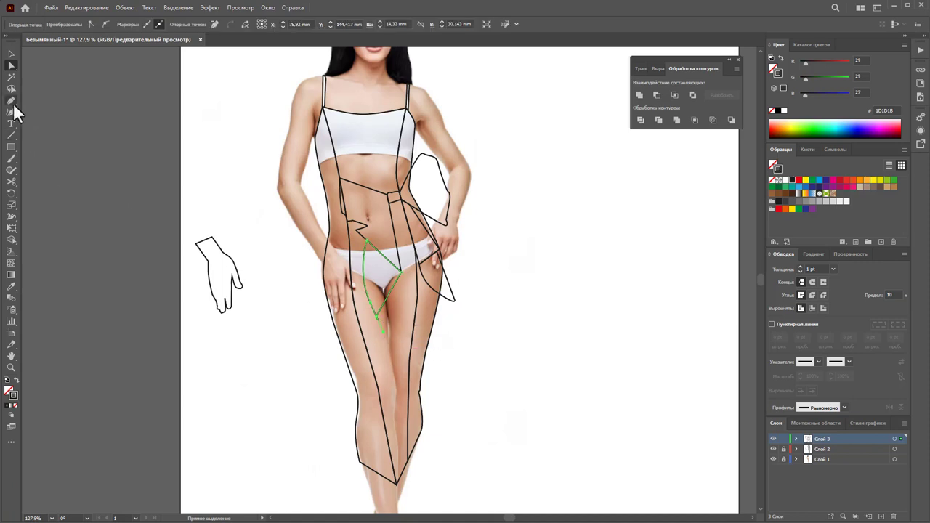
left_click_drag(10, 64, 148, 83)
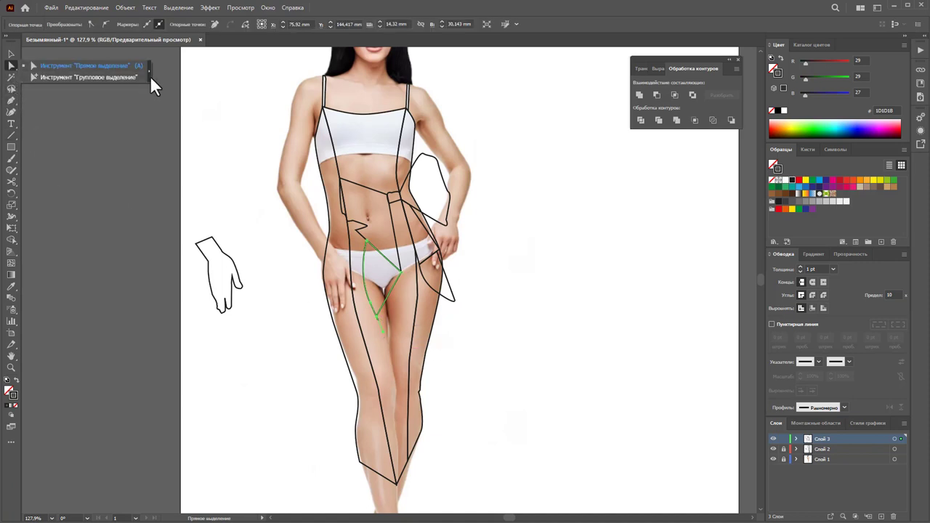
left_click(148, 77)
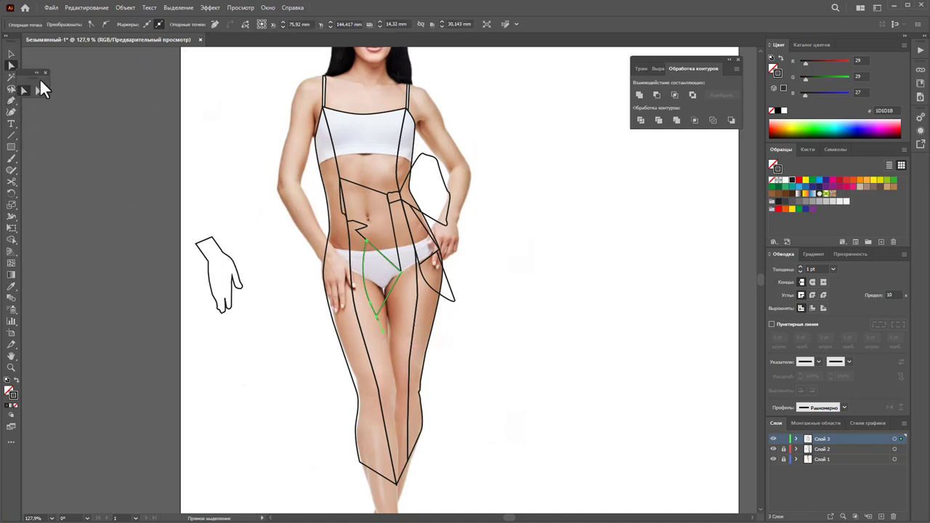
left_click(43, 71)
left_click_drag(11, 100, 169, 131)
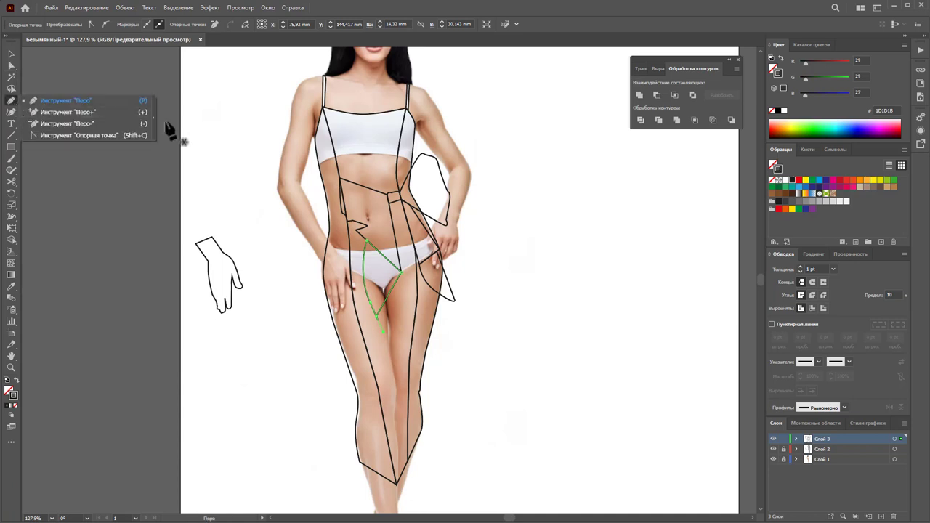
left_click(152, 121)
left_click(66, 125)
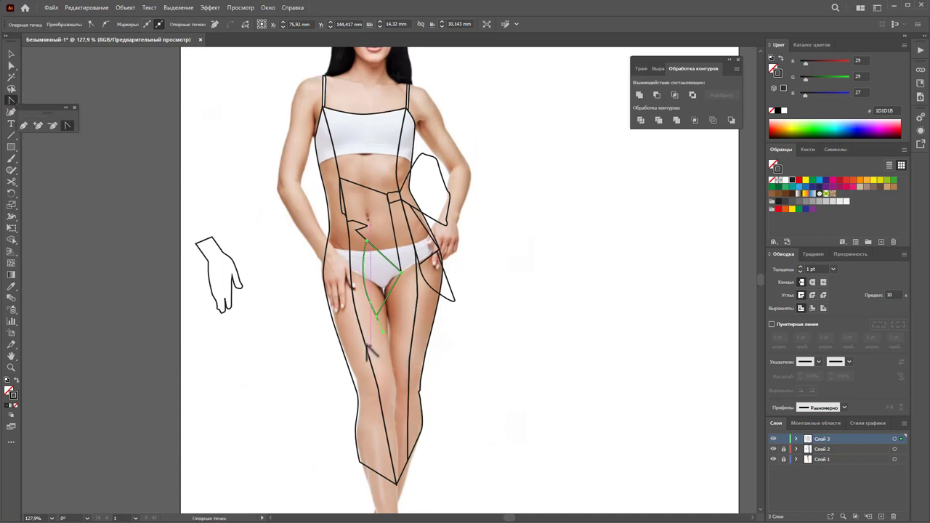
left_click(383, 332)
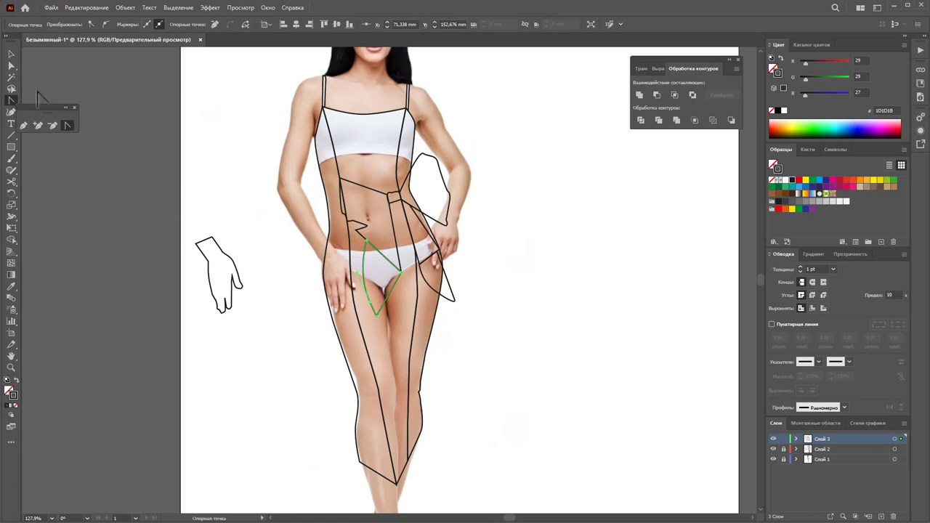
left_click(10, 53)
left_click_drag(42, 106, 51, 58)
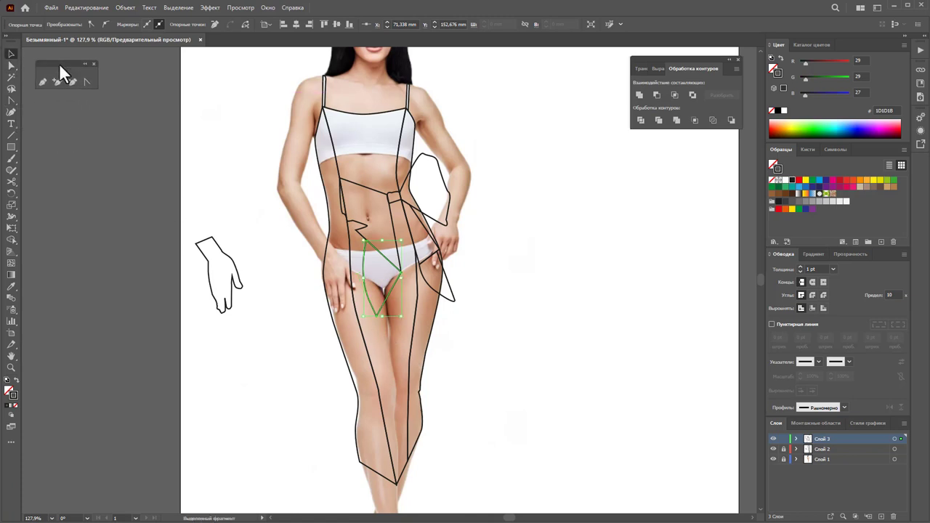
left_click(99, 176)
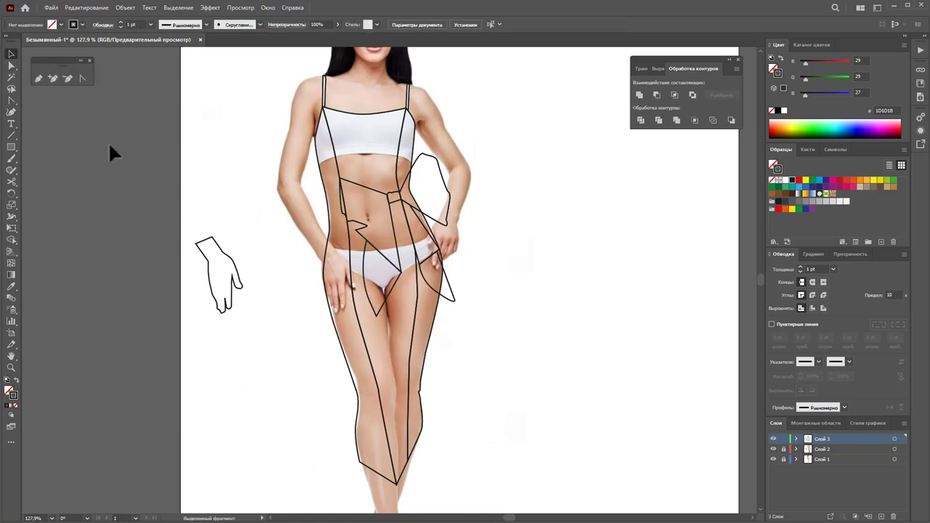
Draw a closed thigh triangle from below the briefs down toward the knee
left_click(399, 272)
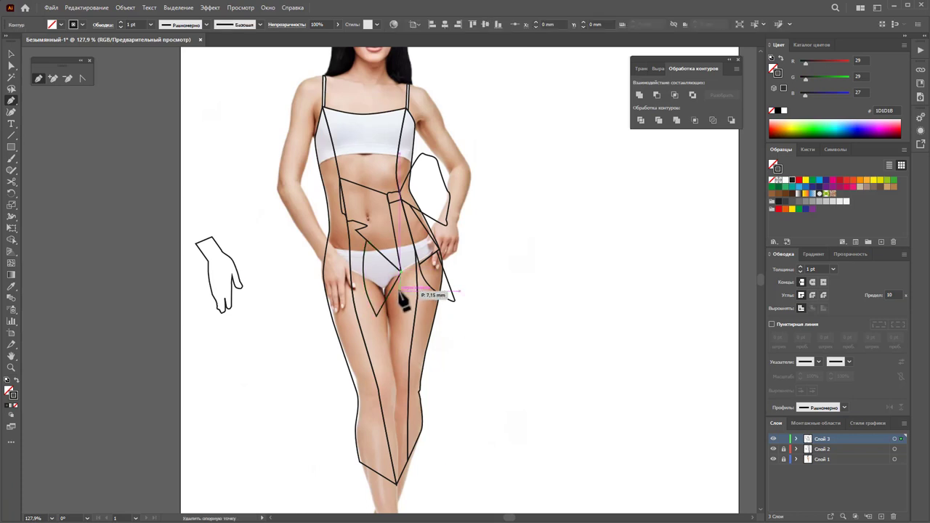
left_click(408, 368)
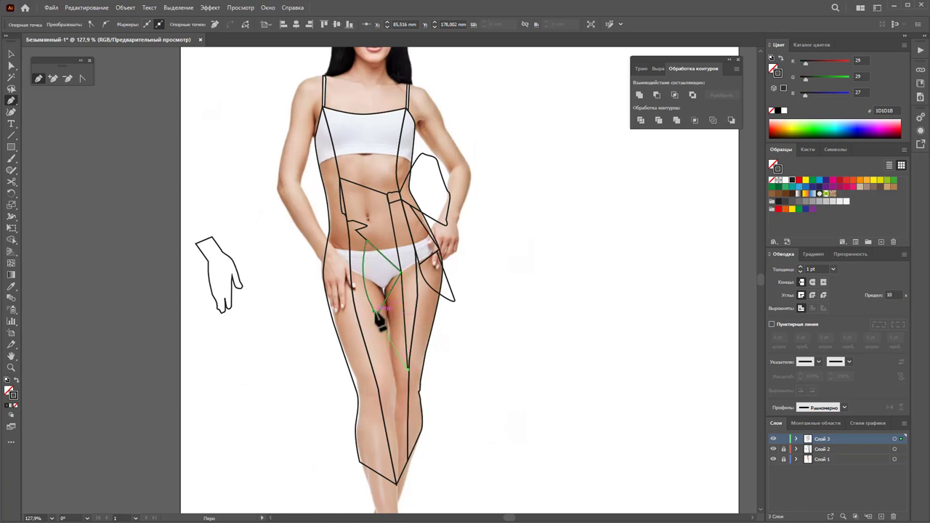
left_click(375, 313)
left_click(399, 272)
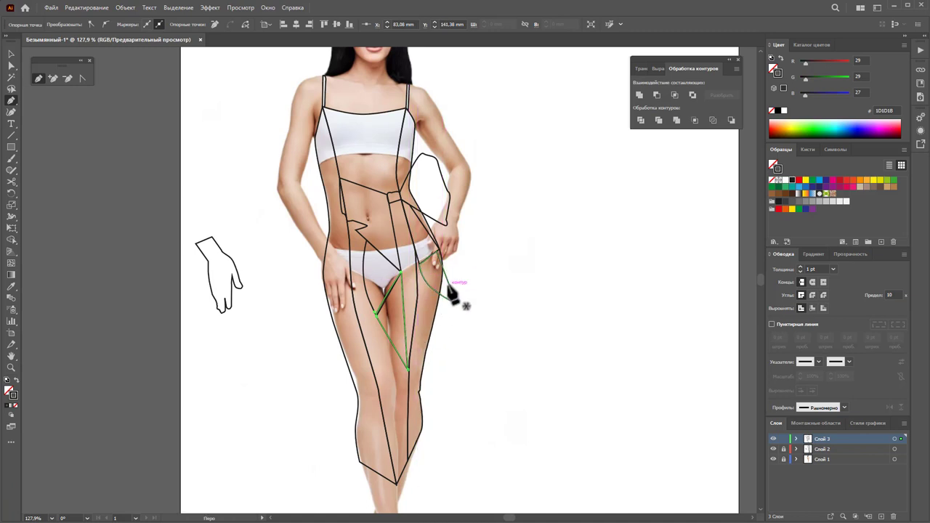
Draw a curved fold edge down the right thigh and start another path at the inner thigh
left_click(418, 263)
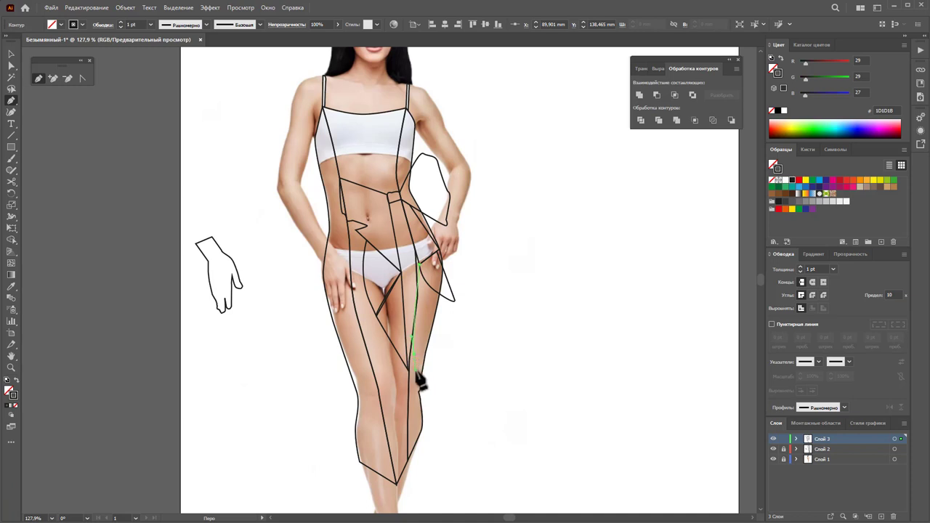
left_click_drag(417, 373, 427, 378)
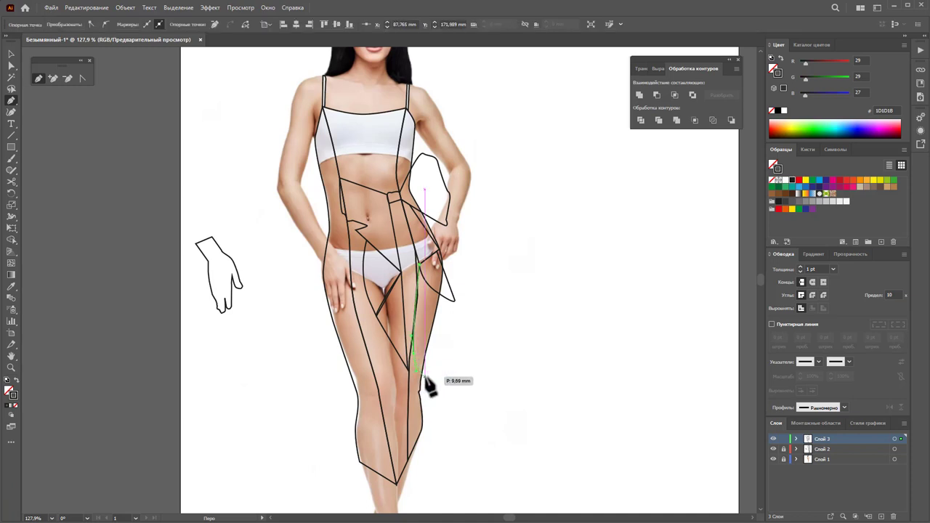
mouse_move(426, 379)
left_mouse_down()
mouse_move(430, 328)
mouse_move(451, 305)
mouse_move(420, 263)
left_mouse_up()
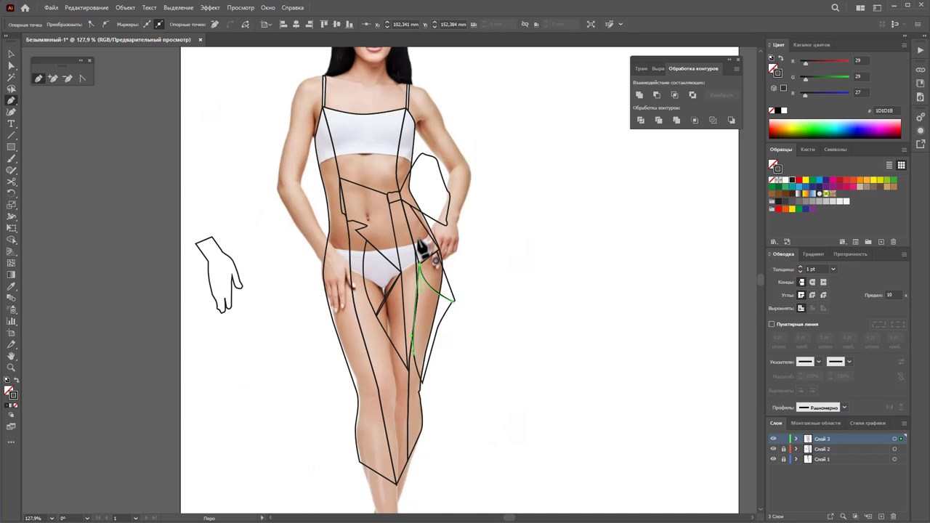
left_click(422, 382)
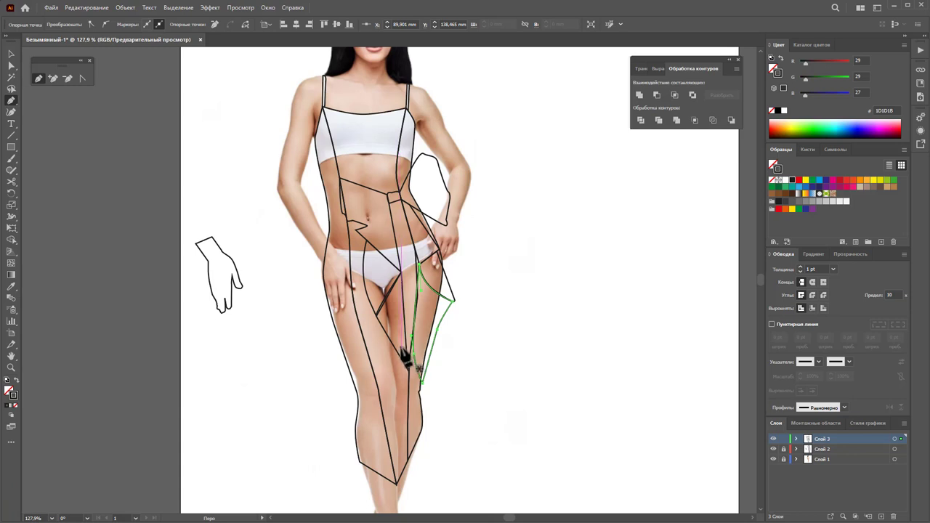
left_click(380, 327)
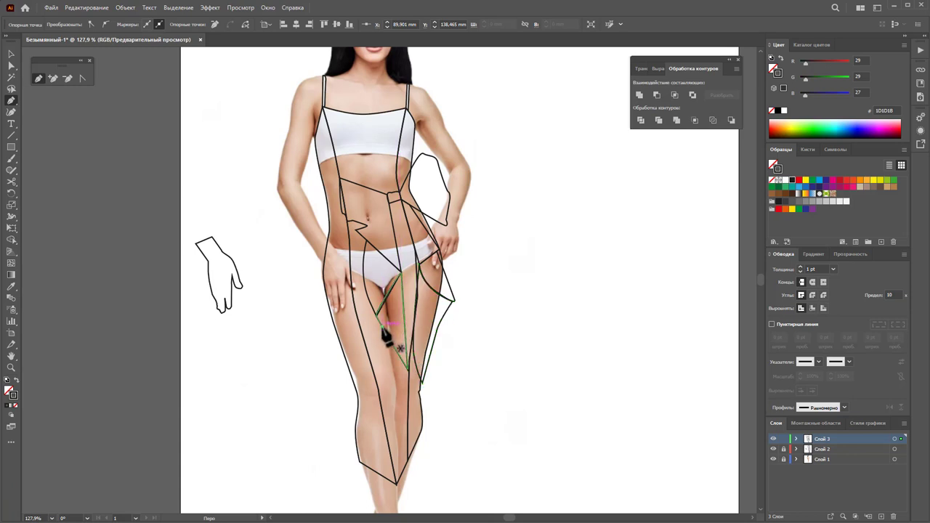
Close the lower leg fold and another triangular fold along the right thigh
left_click(398, 419)
left_click_drag(402, 418, 404, 408)
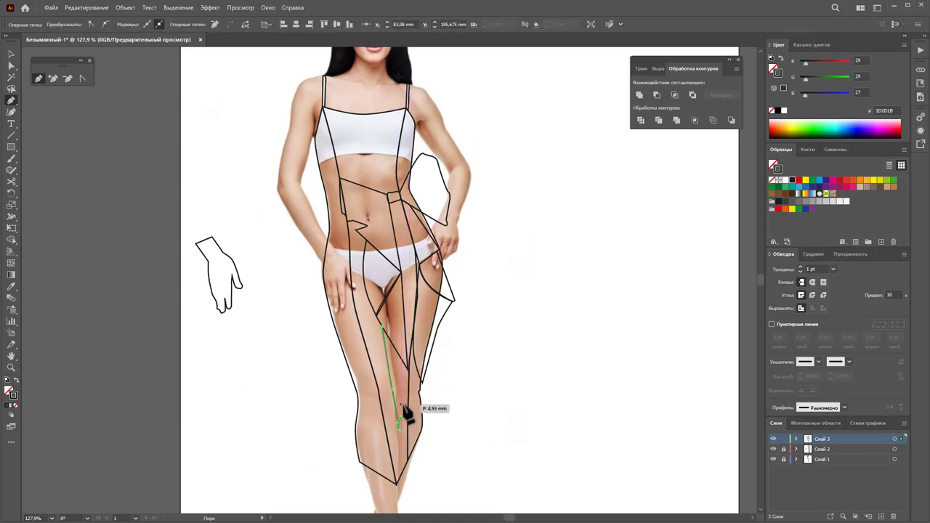
left_click(408, 368)
left_click(382, 328)
left_click(421, 381)
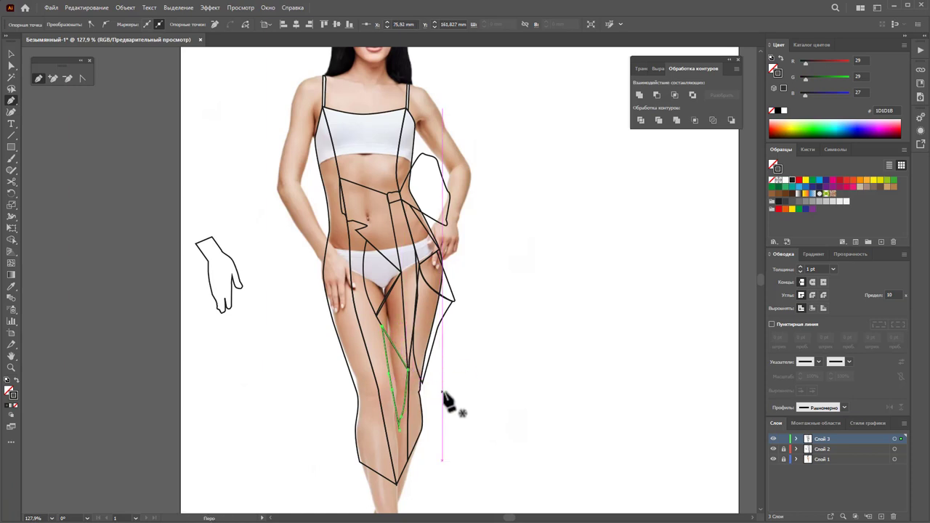
left_click(420, 265)
left_click(453, 300)
left_click(422, 381)
Draw a small closed triangular fold near the right knee
left_click(433, 338)
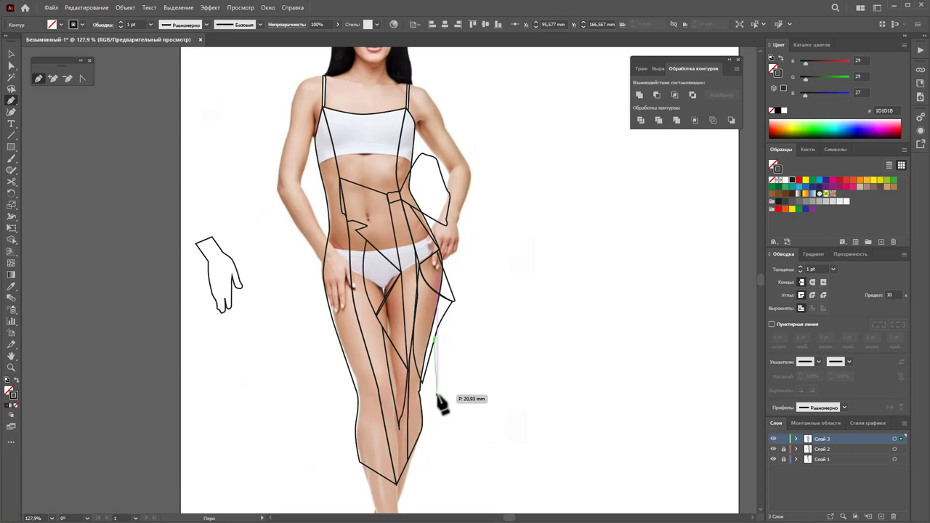
left_click(434, 380)
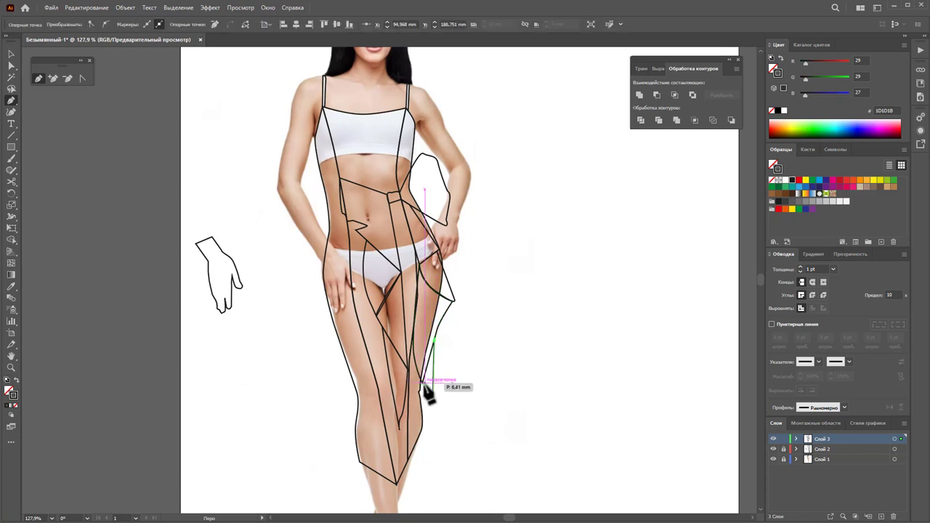
left_click(423, 383)
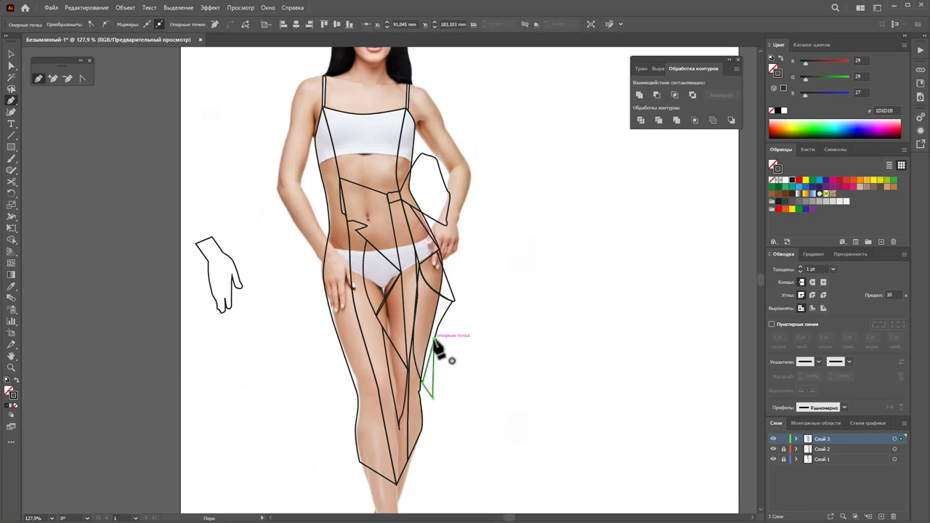
left_click(433, 339)
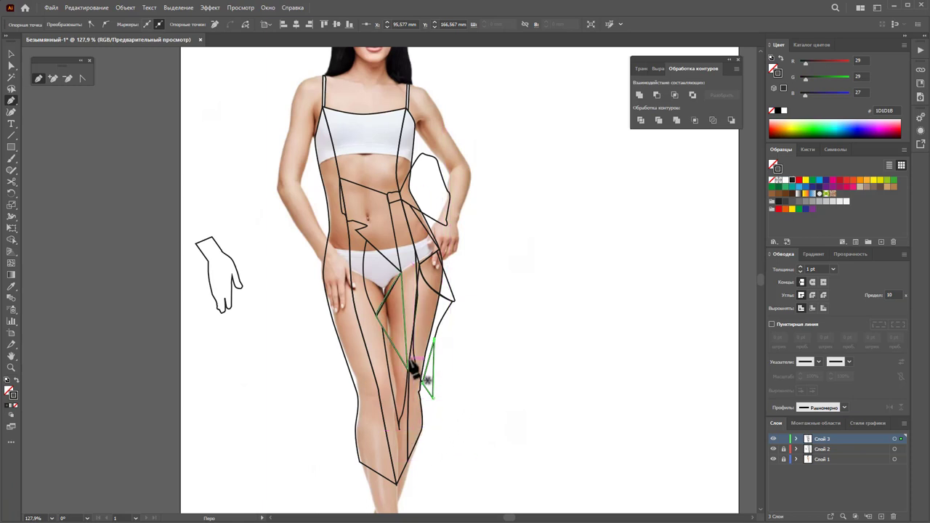
Draw the narrow closed drape strip from the inner thigh past the knee, then deselect
left_click(412, 350)
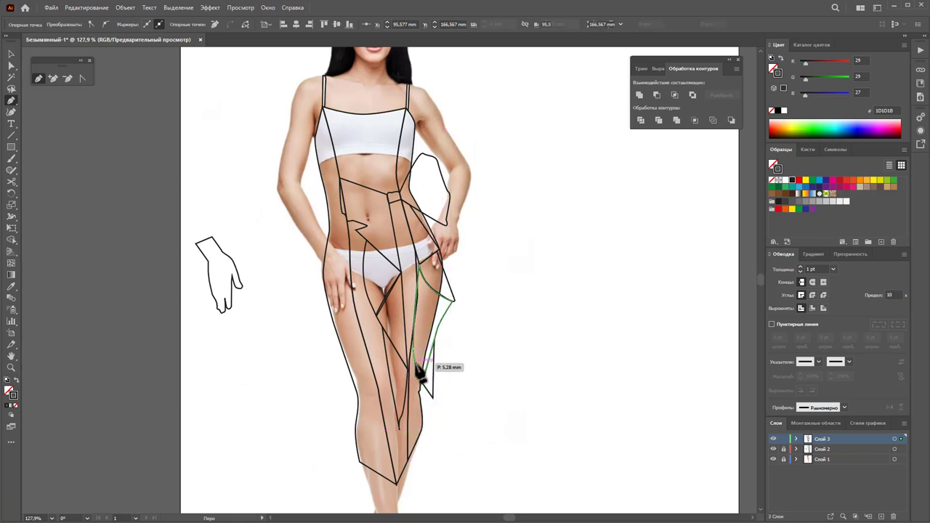
left_click(423, 463)
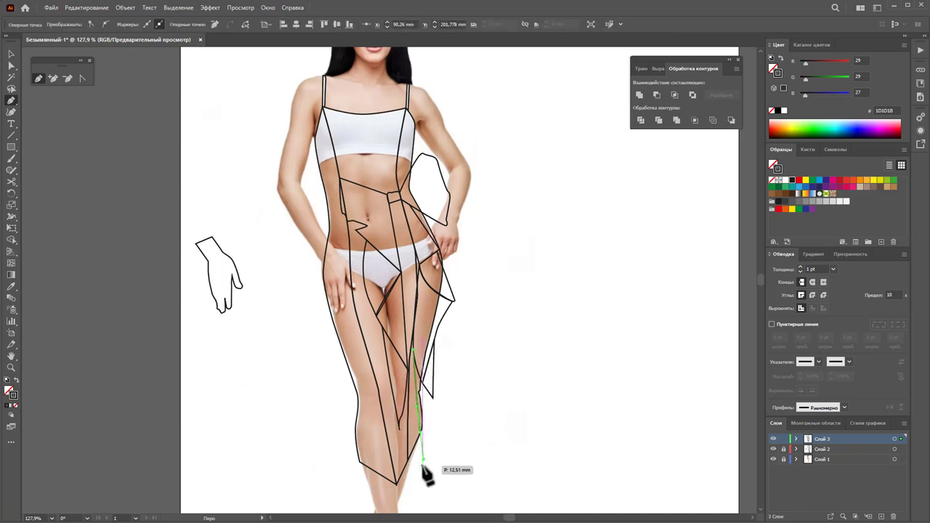
left_click(433, 398)
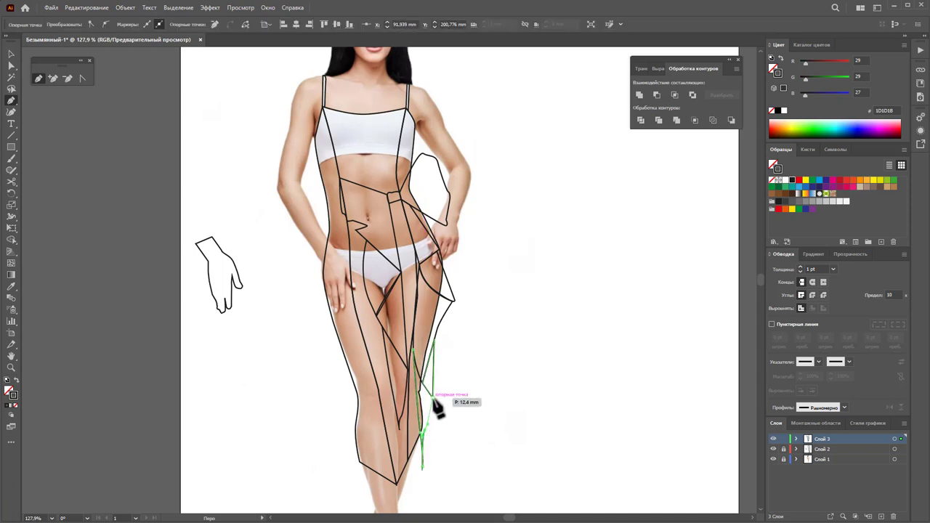
left_click(414, 349)
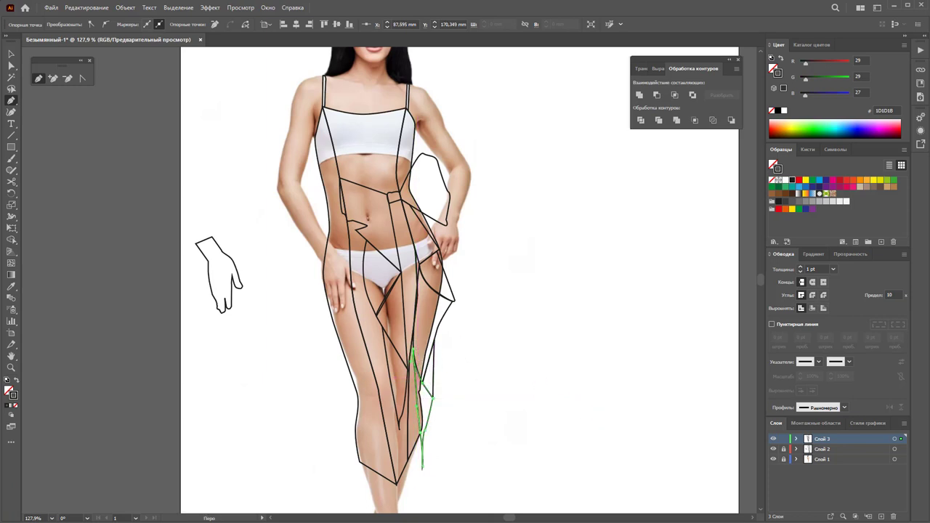
left_click(11, 54)
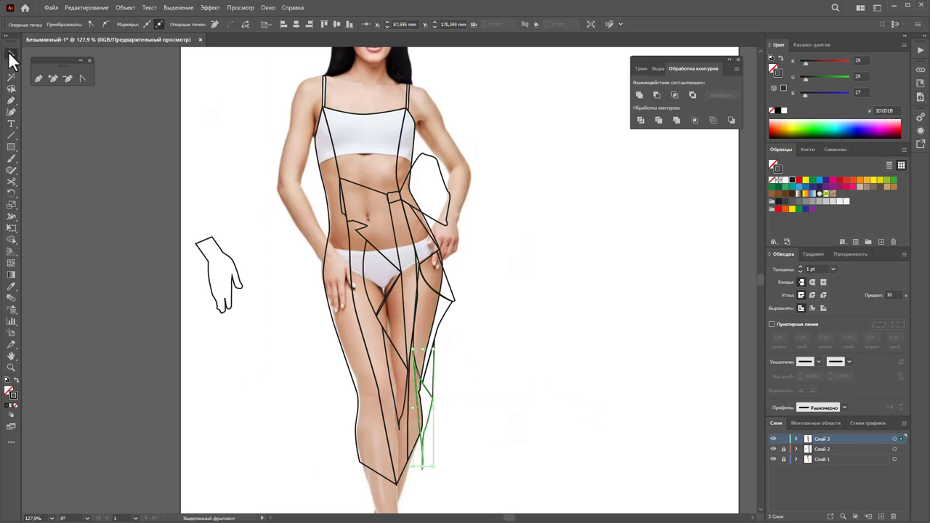
left_click(531, 298)
Marquee-select all the dress and bow shapes and fill them with the white swatch
left_click_drag(505, 480, 330, 161)
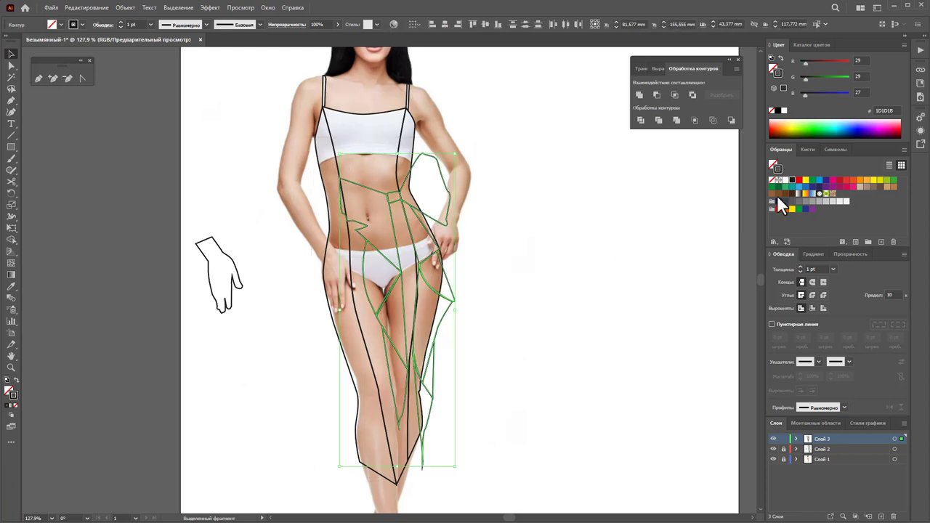
left_click(9, 393)
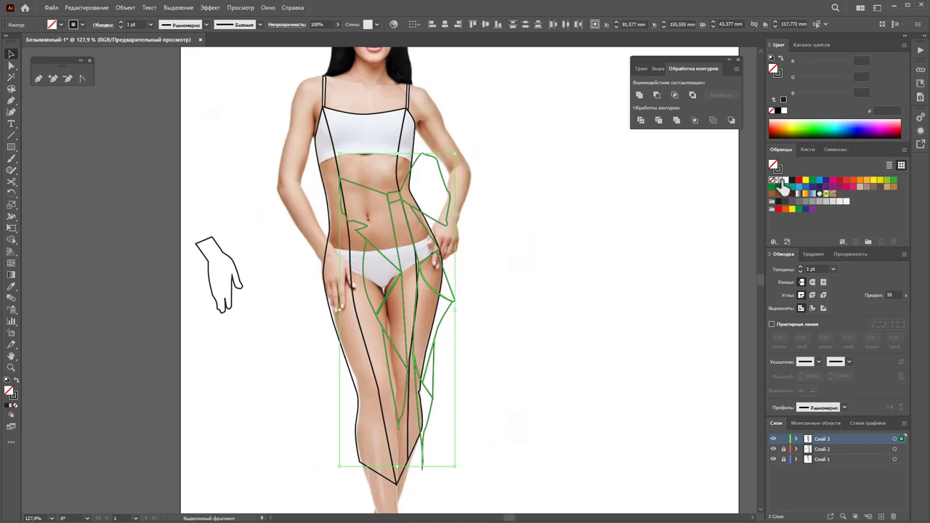
left_click(781, 182)
left_click(529, 294)
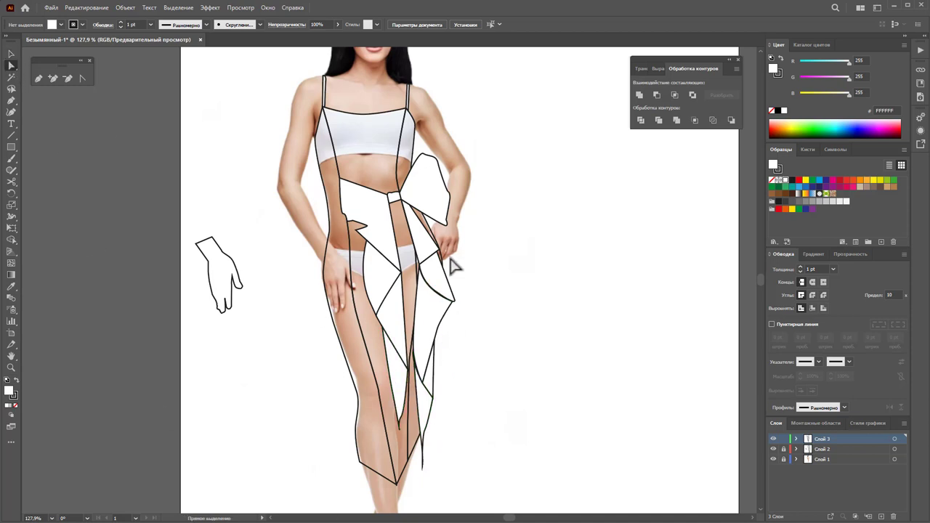
Move a corner of the lower bow piece and nudge the upper bow loop's top corner
left_click(408, 207)
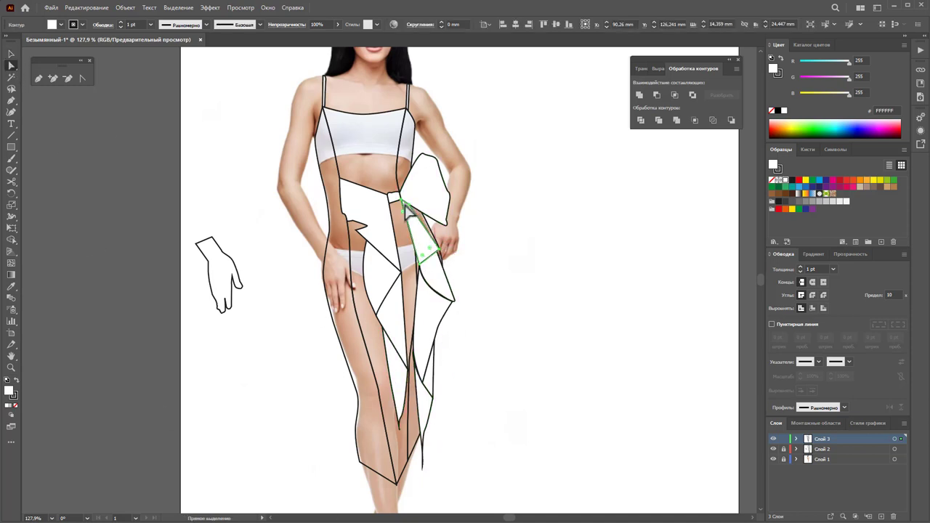
left_click(426, 209)
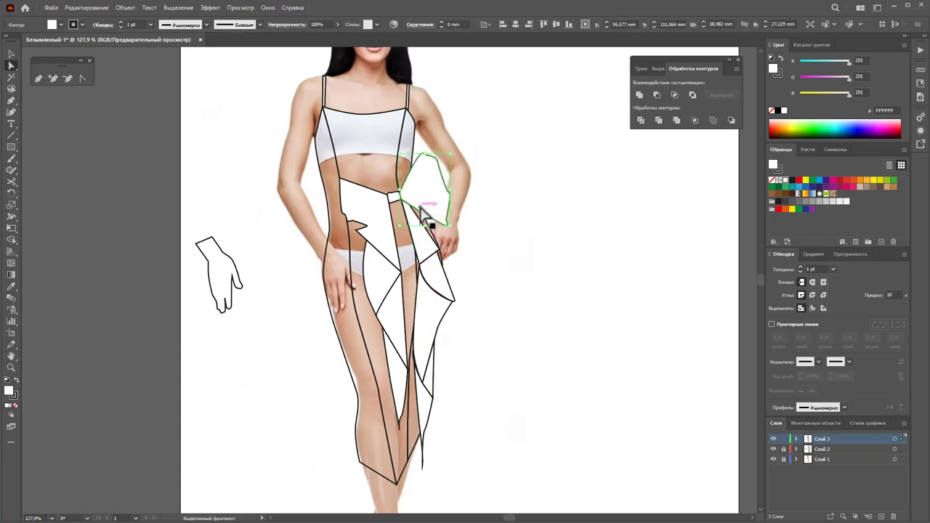
left_click(412, 209)
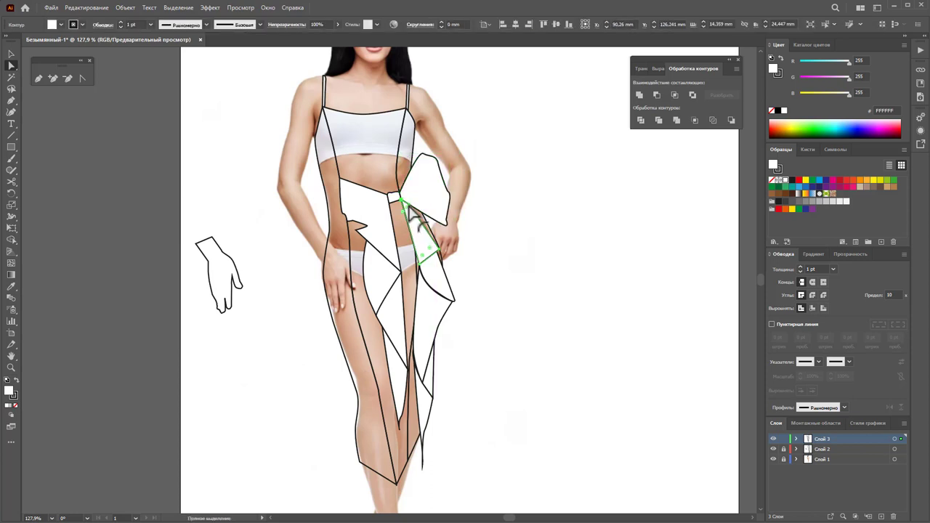
left_click_drag(418, 223, 430, 231)
left_click(515, 267)
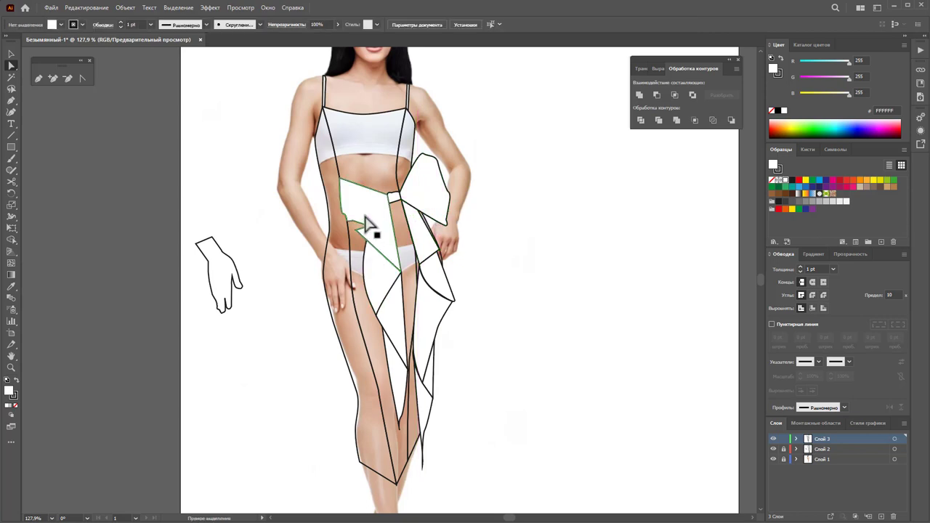
left_click(429, 190)
left_click_drag(426, 160, 440, 180)
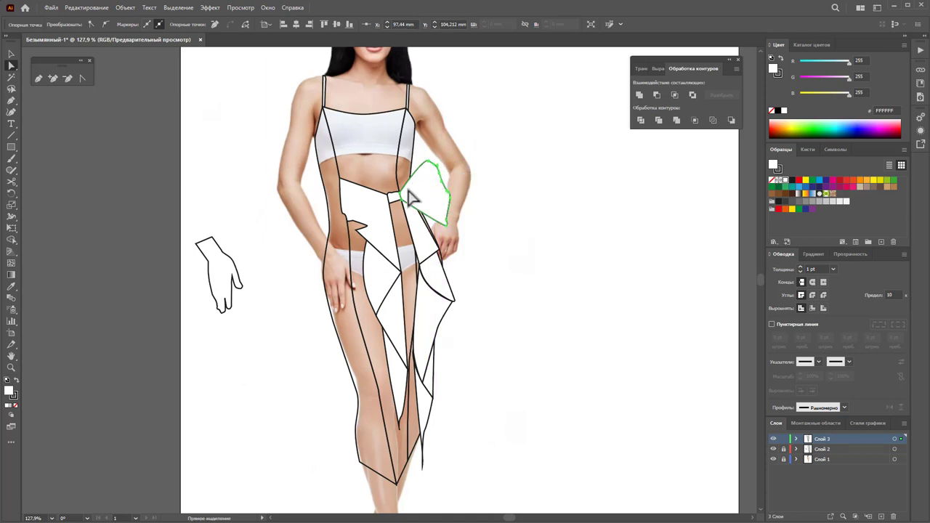
Enlarge the bow knot with the Selection tool
left_click(392, 198)
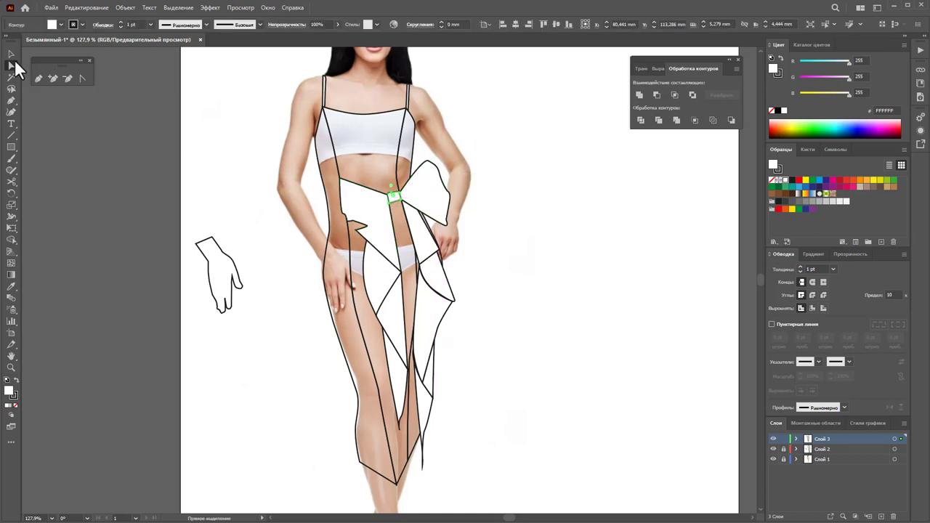
left_click(12, 56)
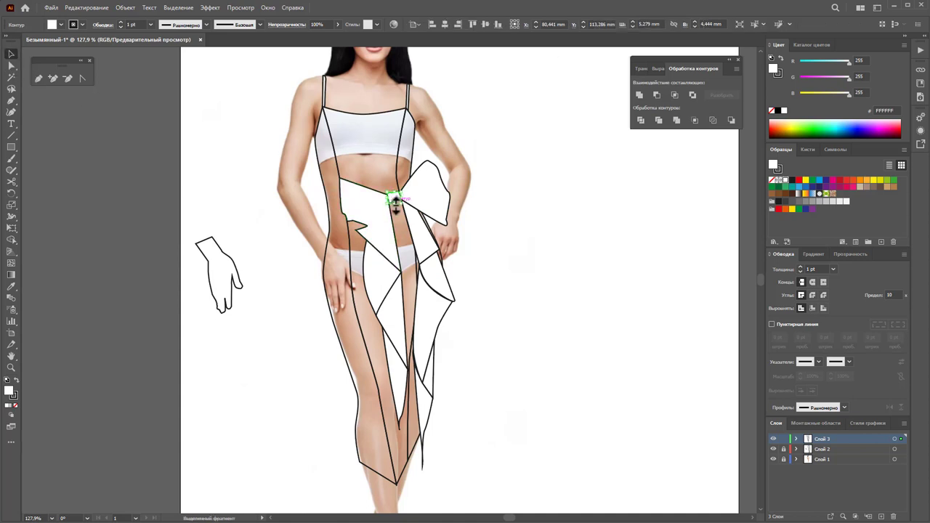
left_click_drag(394, 202, 398, 211)
left_click(609, 327)
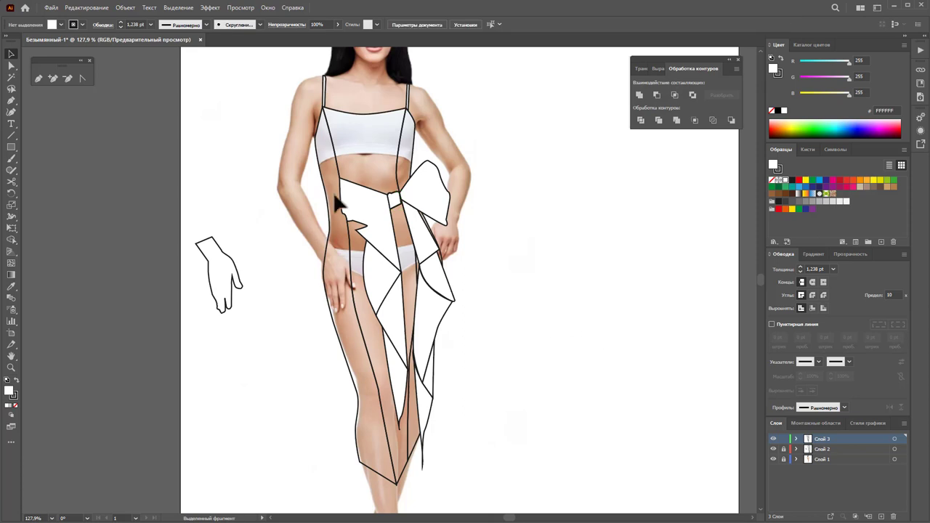
Reshape the waist piece into a belt band and curve the ribbon strip's left edge
left_click(12, 65)
left_click(370, 214)
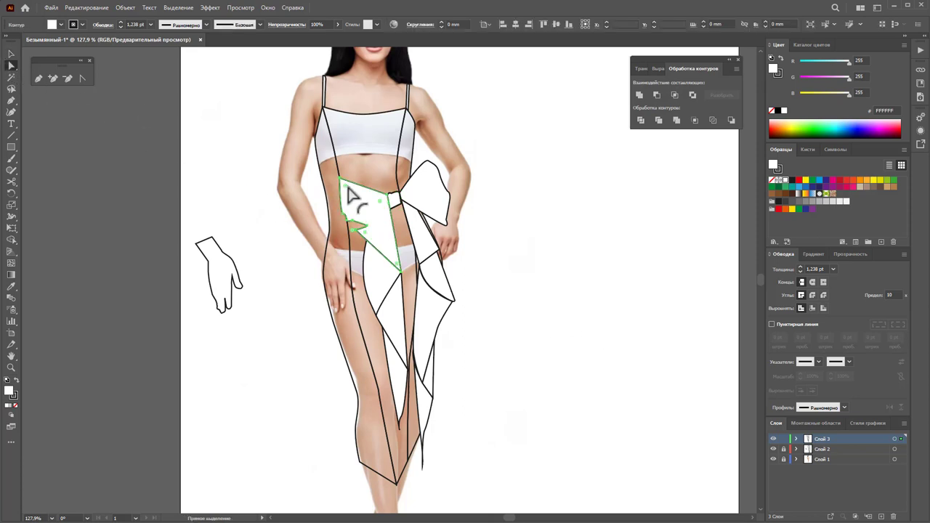
left_click_drag(344, 182, 343, 191)
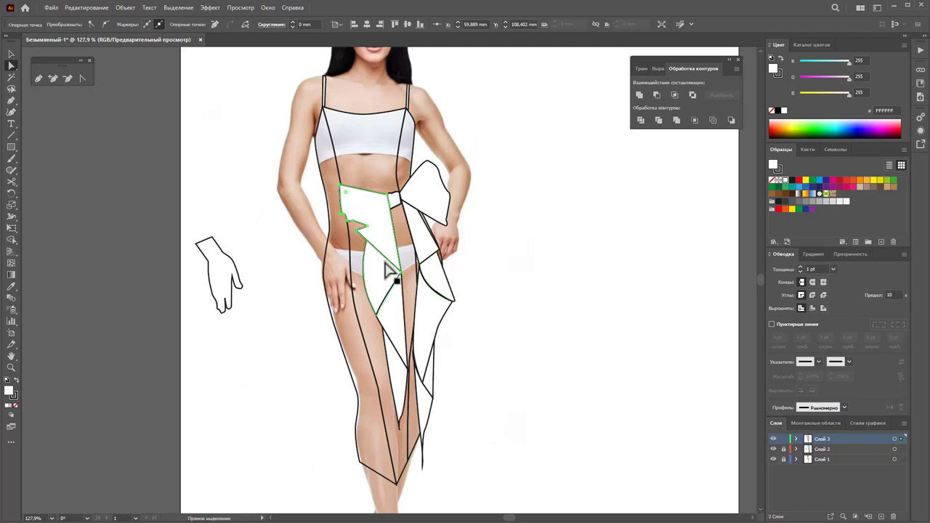
left_click_drag(384, 263, 354, 226)
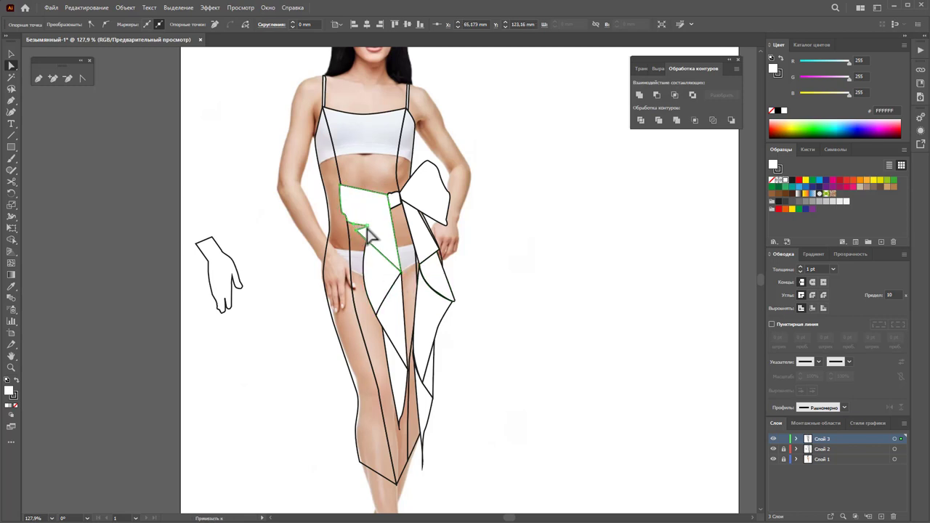
left_click(567, 270)
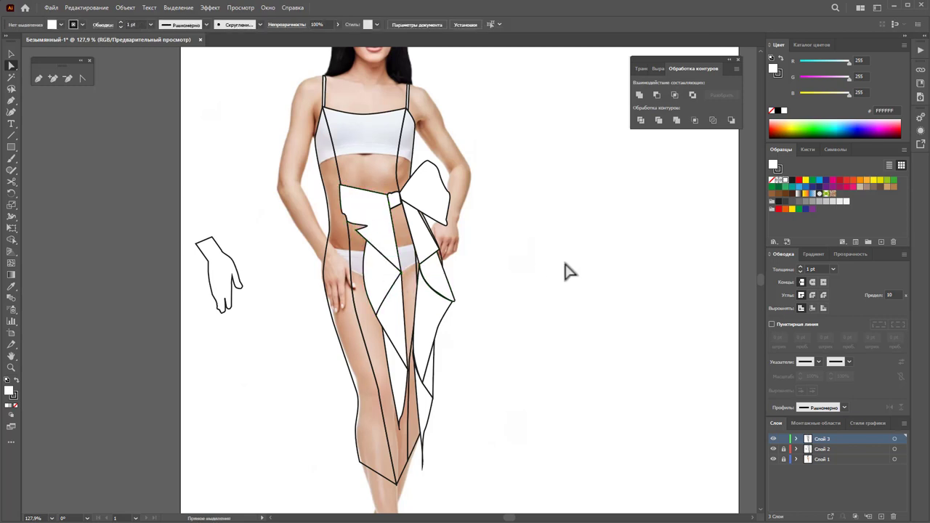
left_click(420, 263)
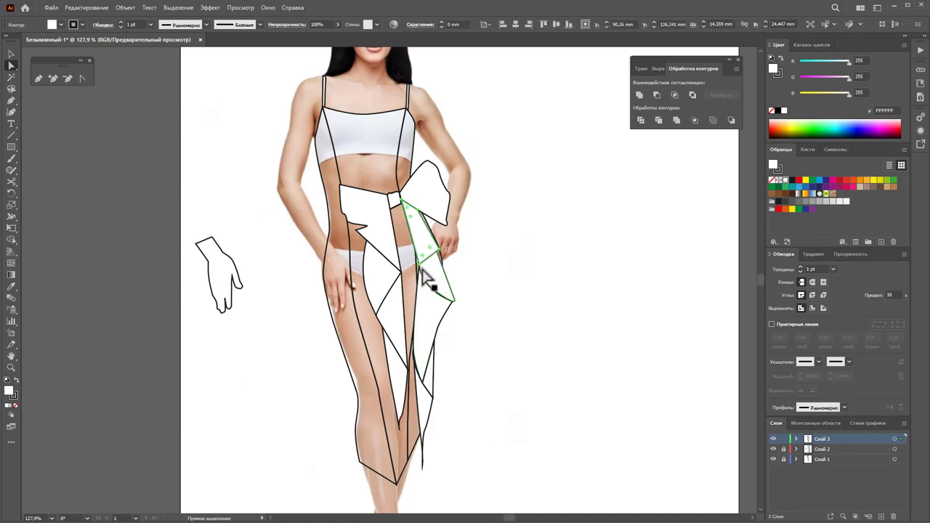
left_click_drag(421, 267, 440, 297)
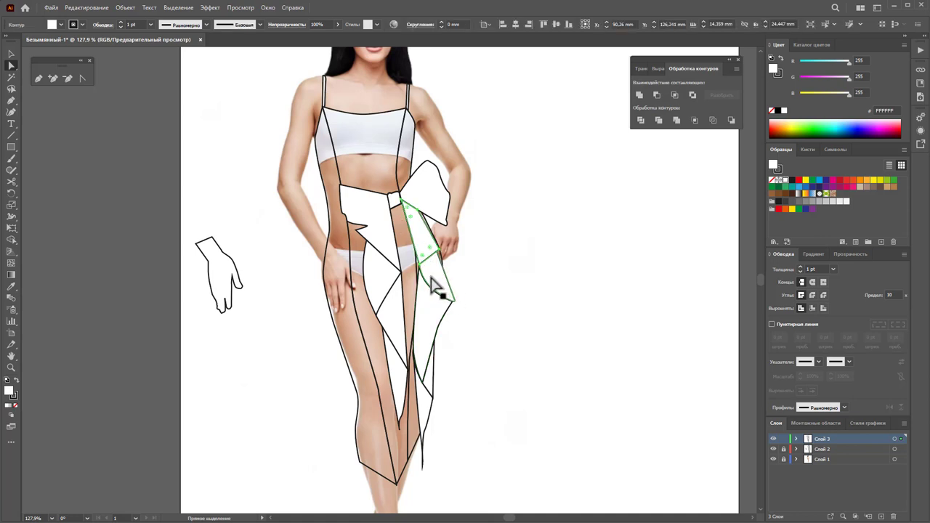
left_click(565, 312)
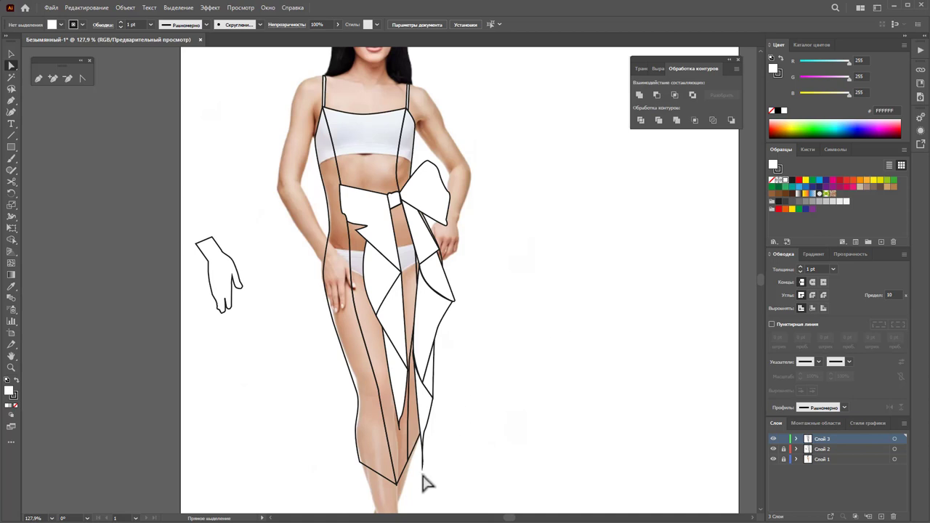
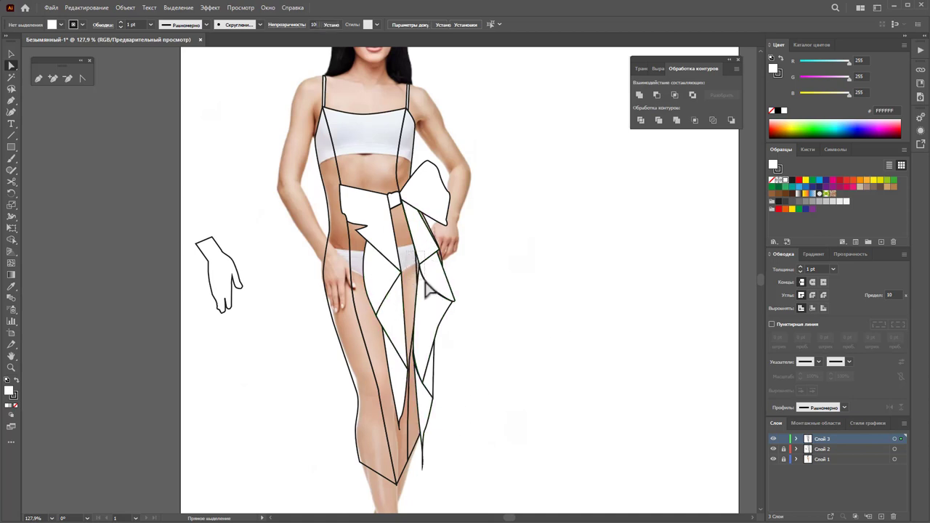
Nudge corner points on the right triangular and left ribbon pieces to reshape their notches
left_click(430, 288)
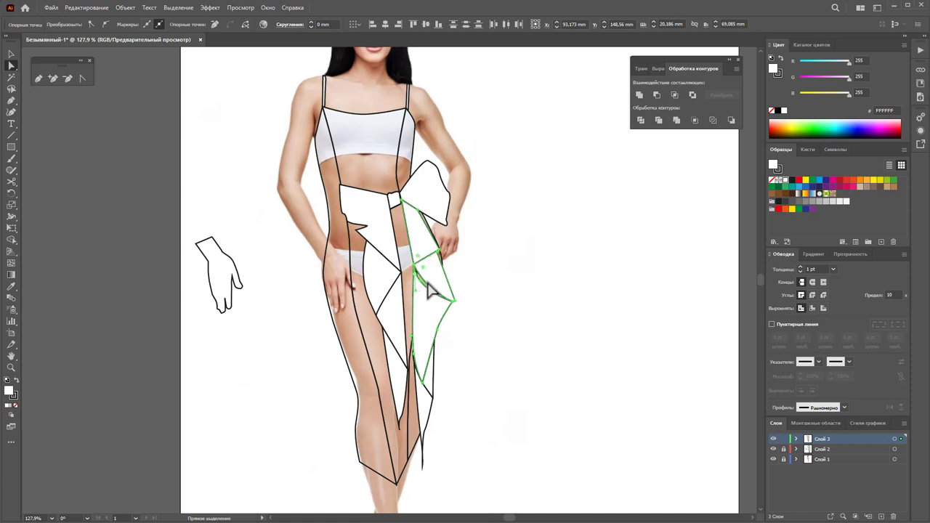
left_click(434, 282)
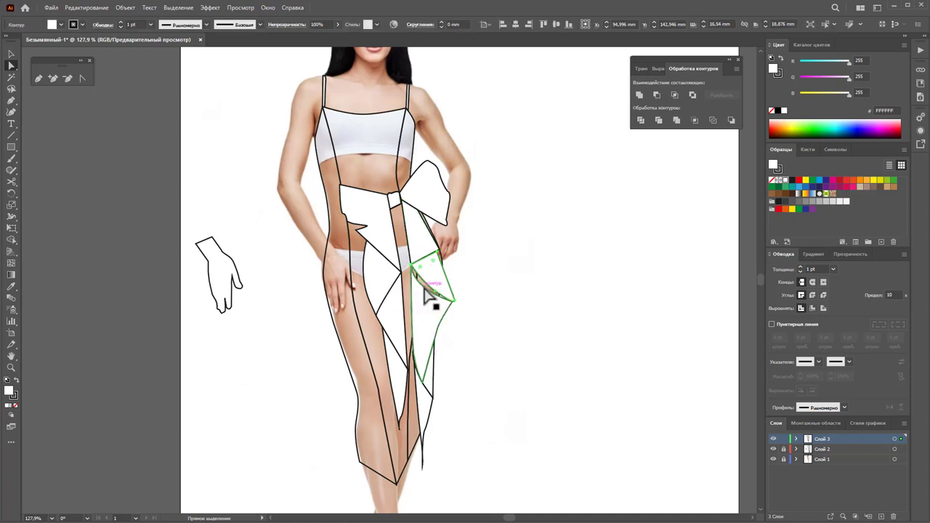
left_click_drag(435, 293, 436, 248)
left_click(465, 311)
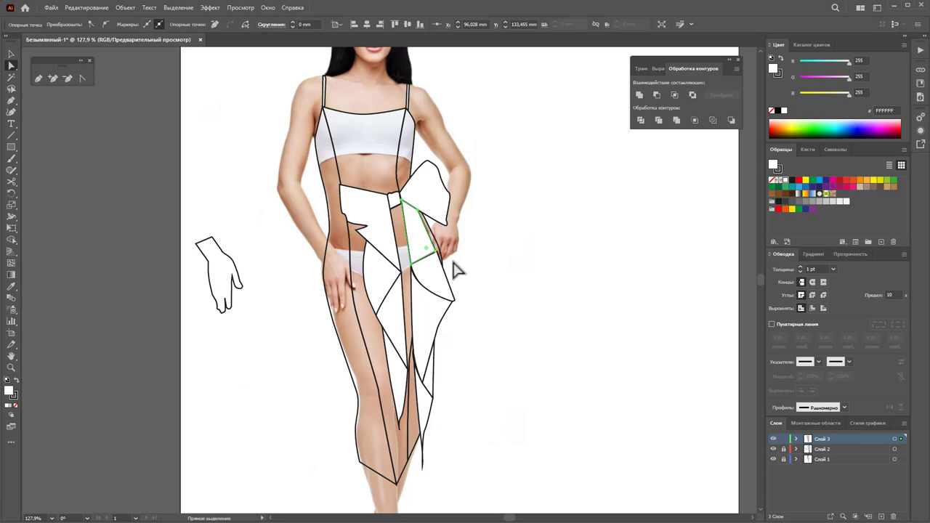
left_click(496, 298)
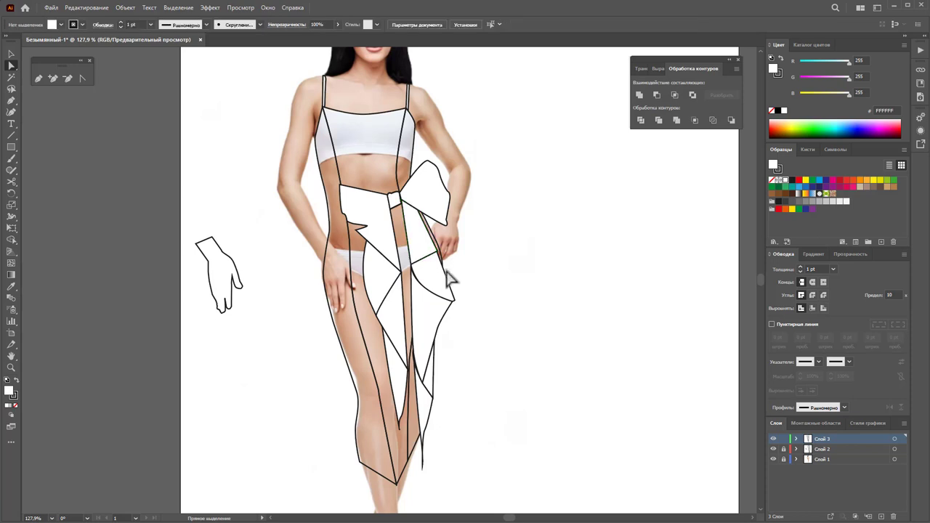
left_click(397, 231)
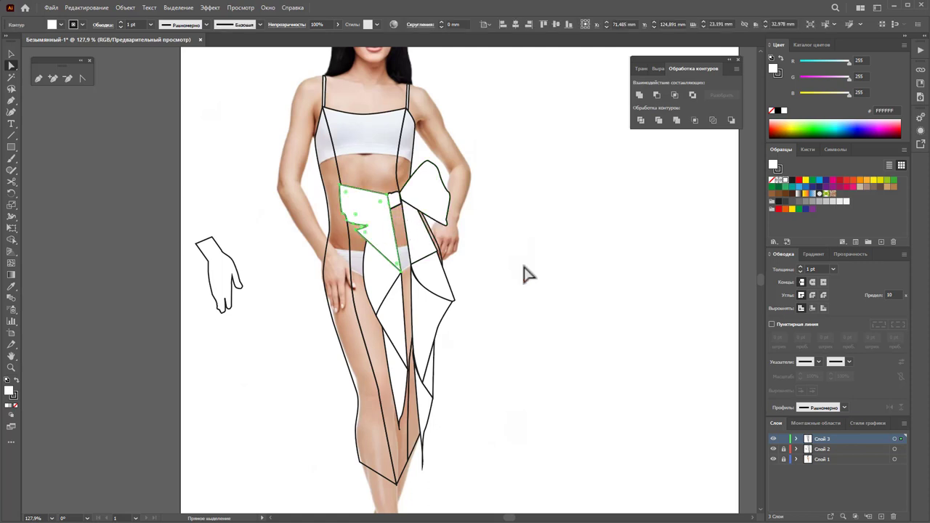
left_click(610, 325)
left_click(367, 231)
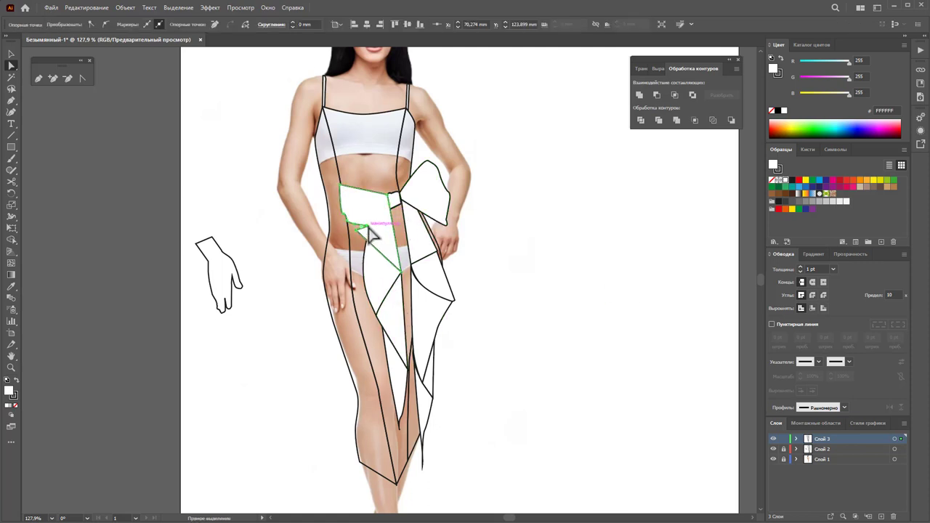
mouse_move(369, 228)
left_mouse_down()
mouse_move(376, 231)
mouse_move(366, 240)
left_mouse_up()
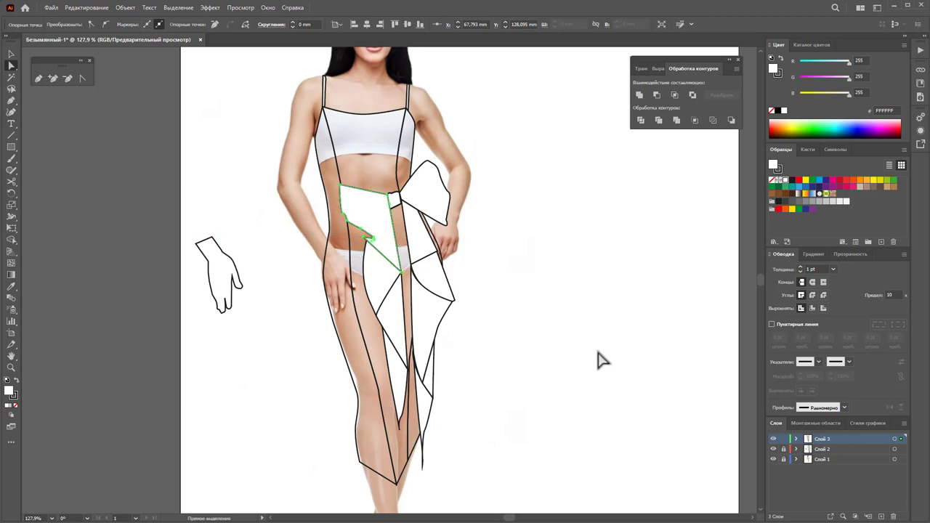
Give all the bow and ribbon outlines Round Join stroke corners
left_click_drag(502, 443, 364, 164)
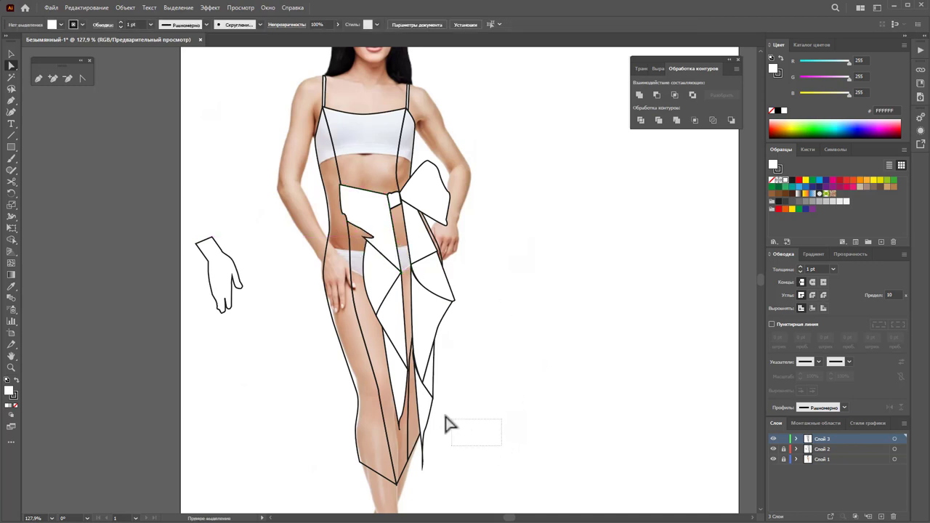
left_click(810, 294)
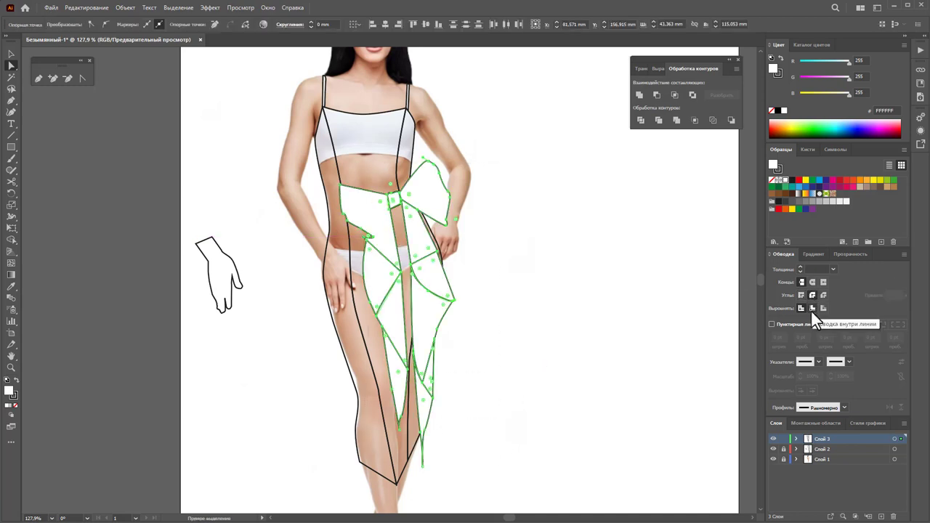
left_click(569, 329)
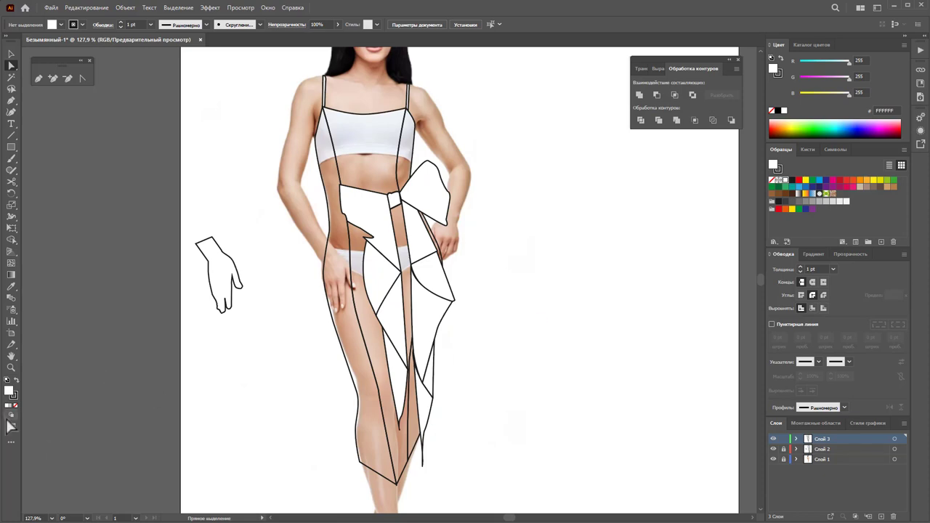
Zoom in on the bow and draw a fold line from the ribbon notch tip to the knot
left_click(11, 367)
left_click(394, 233)
mouse_move(395, 232)
left_mouse_down()
mouse_move(561, 326)
mouse_move(517, 304)
left_mouse_up()
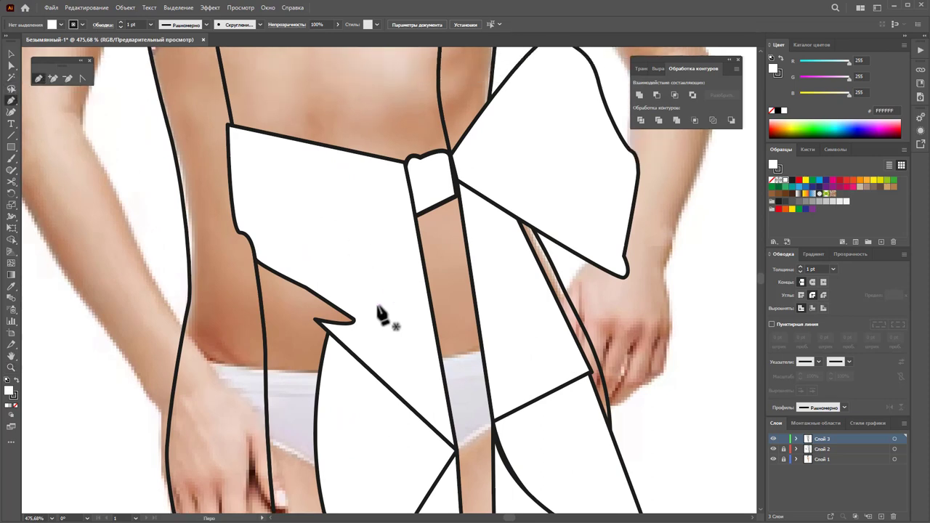
left_click(353, 321)
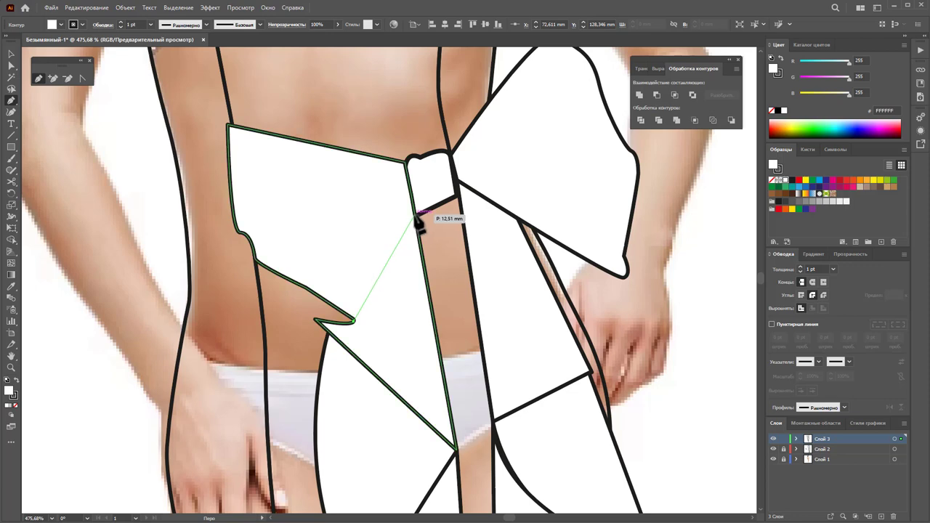
left_click(417, 216)
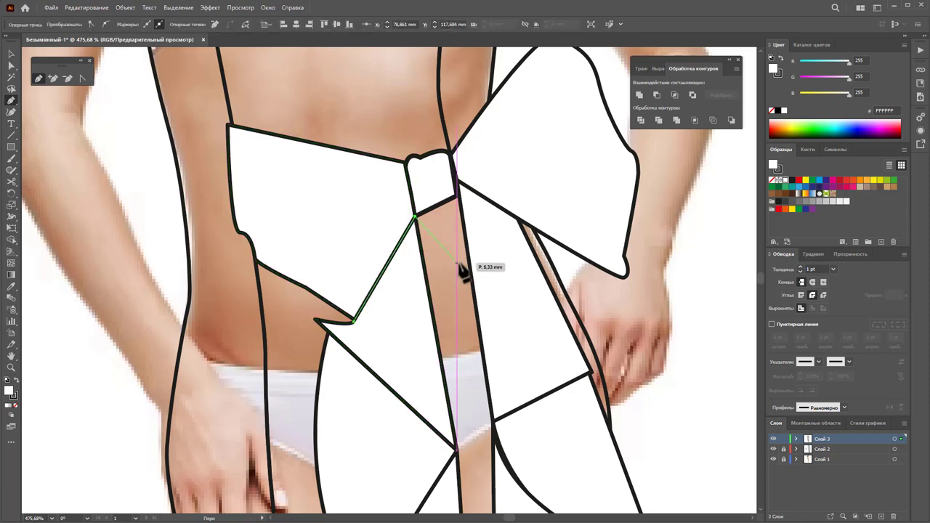
key("Escape")
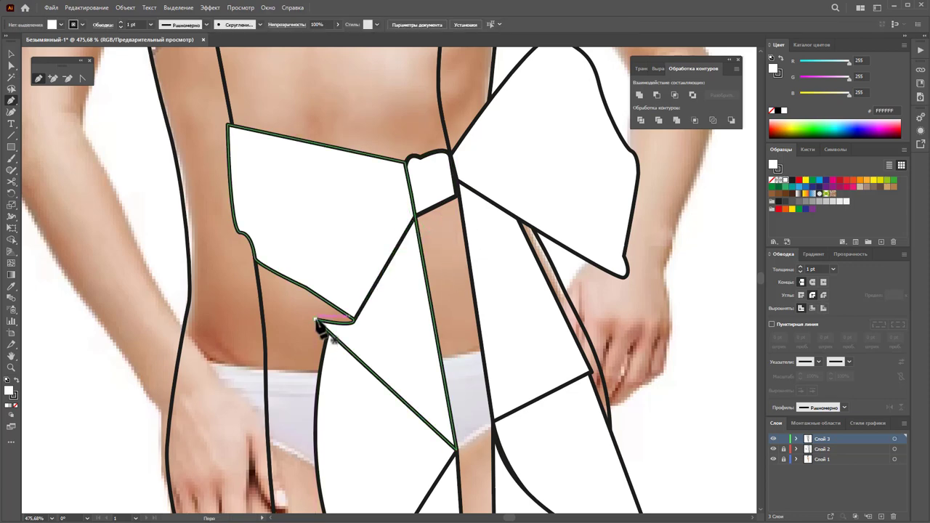
Draw a small closed fold shape at the notch with a smooth curved corner
left_click(316, 320)
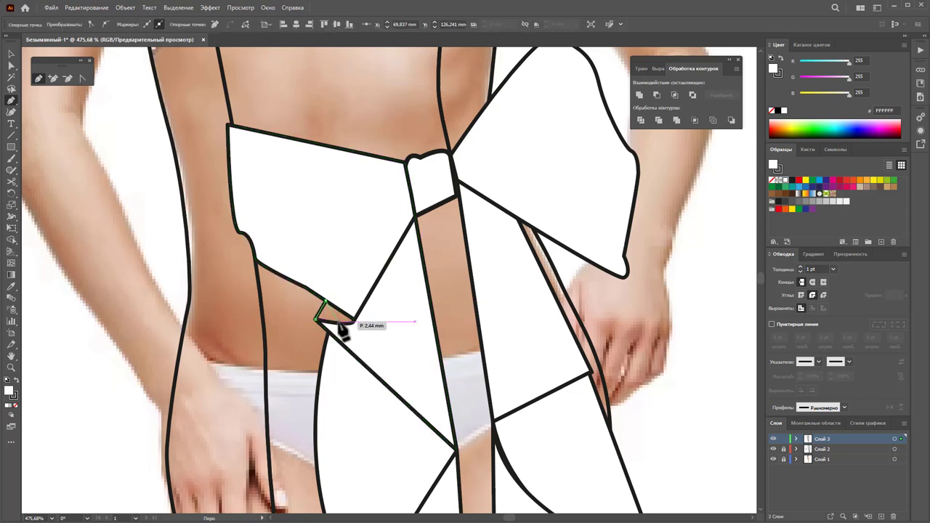
left_click_drag(354, 323, 331, 323)
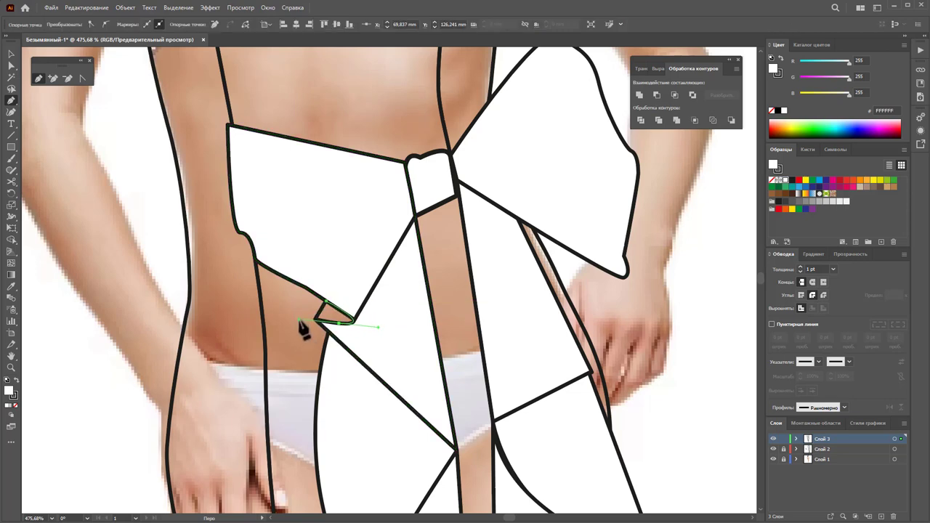
left_click(316, 322)
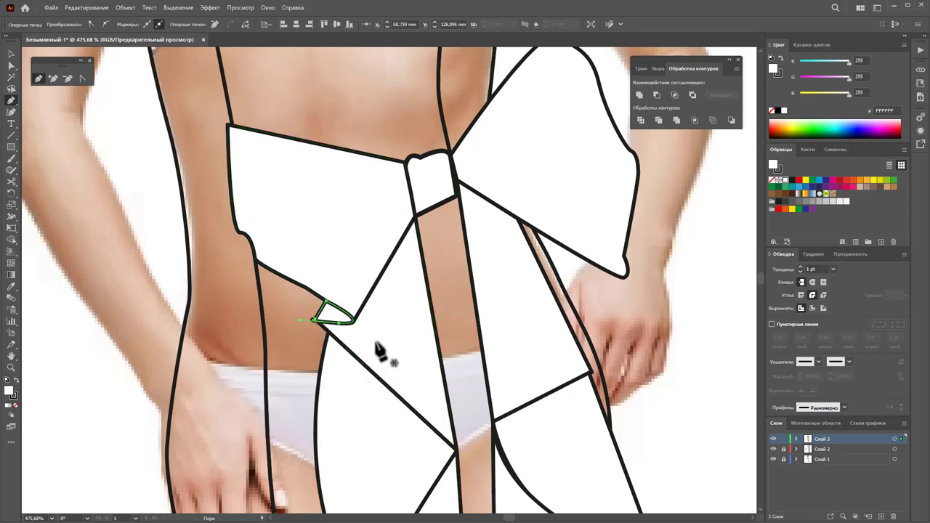
left_click(82, 78)
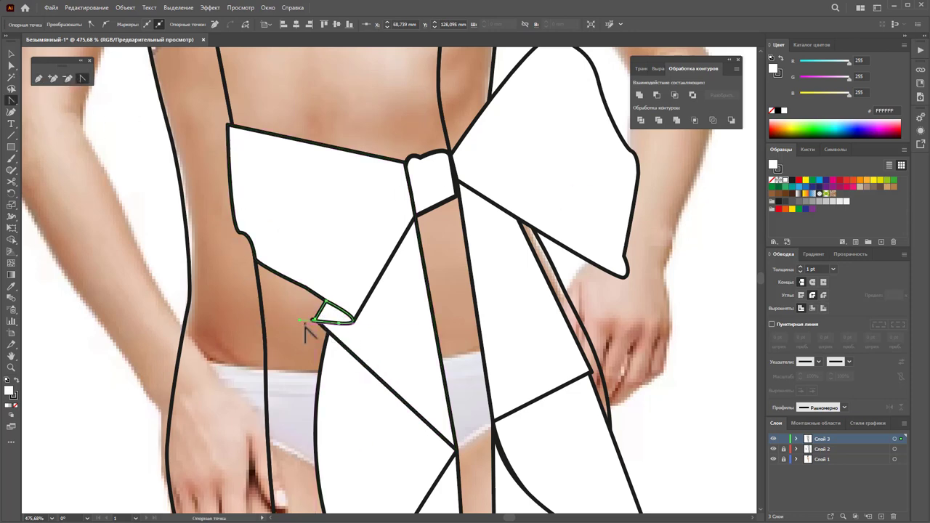
left_click_drag(299, 320, 316, 324)
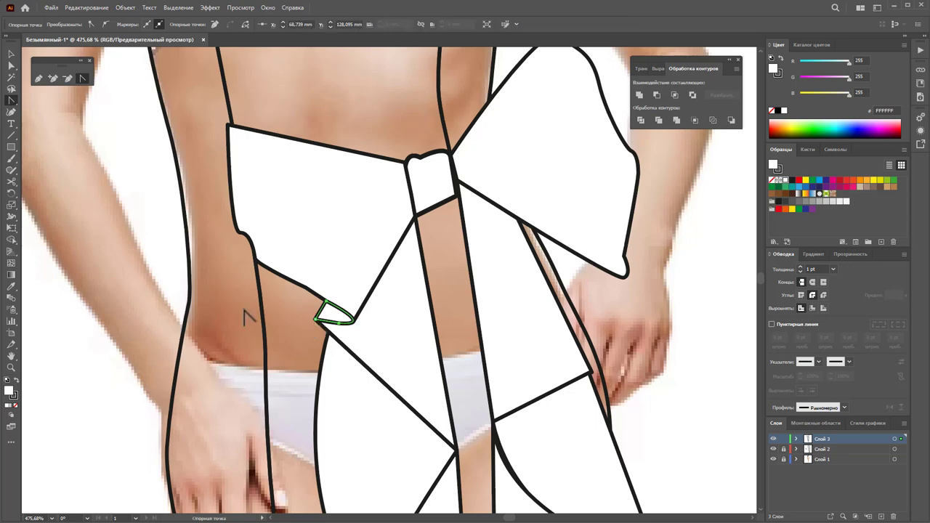
Draw two crease lines across the left bow loop
left_click(41, 80)
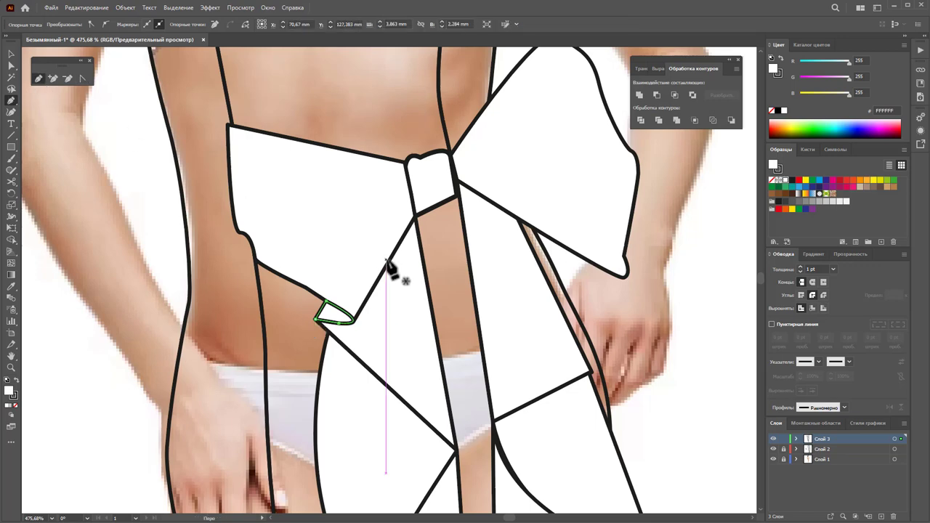
left_click(255, 260)
left_click(405, 203)
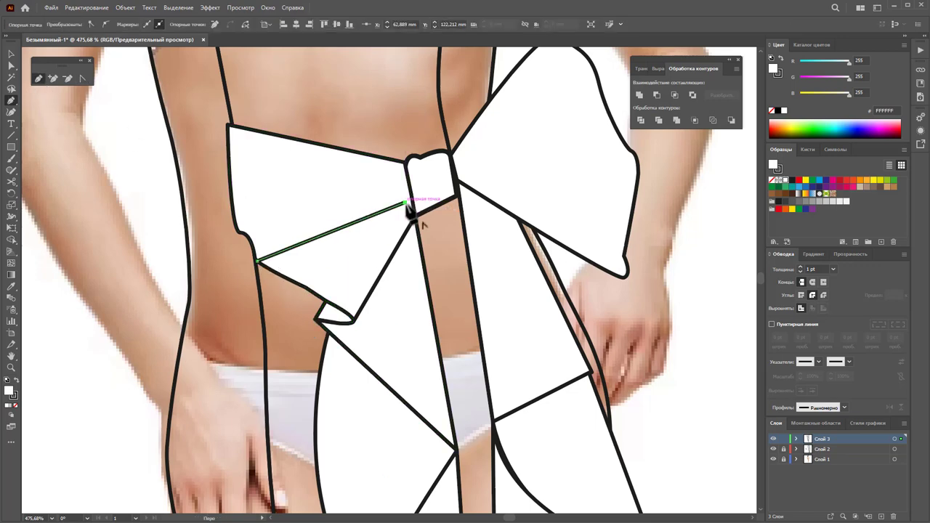
key("Escape")
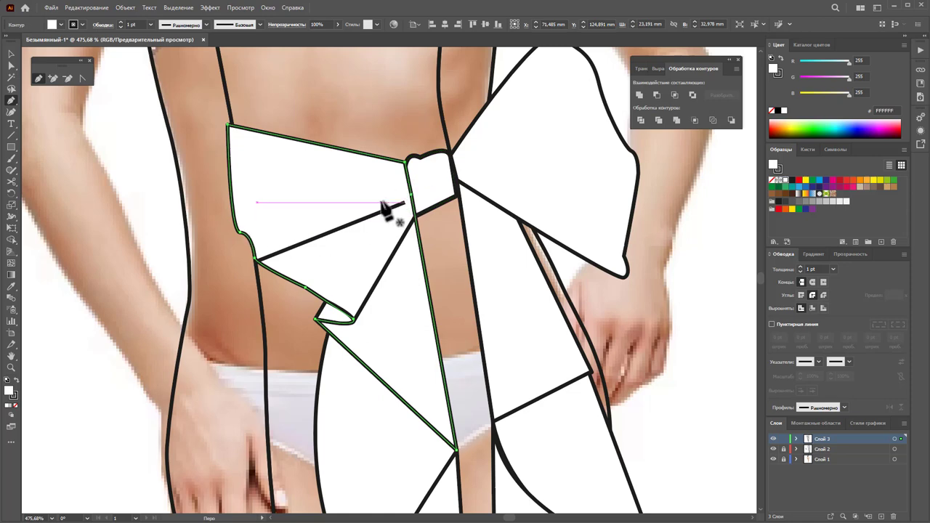
left_click(403, 186)
left_click(241, 232)
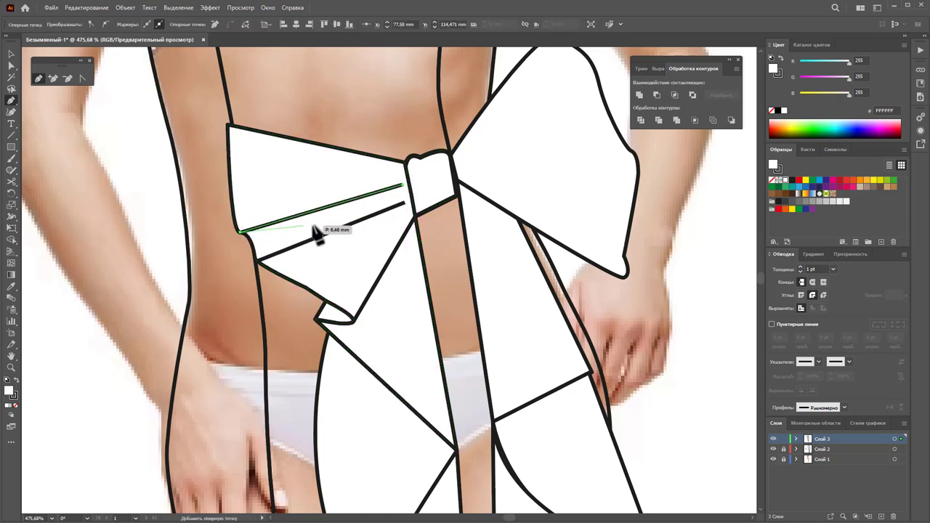
key("Escape")
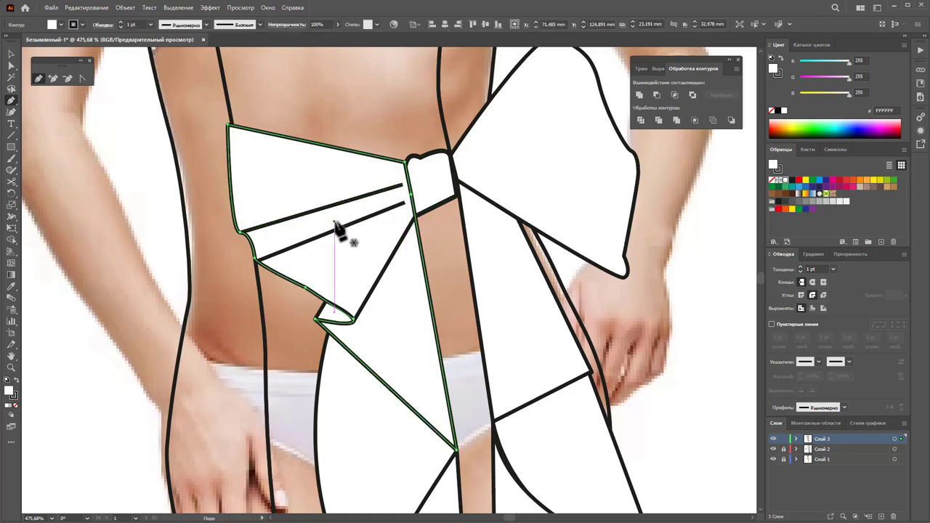
Draw three crease lines across the right and upper-right bow loop
left_click(623, 256)
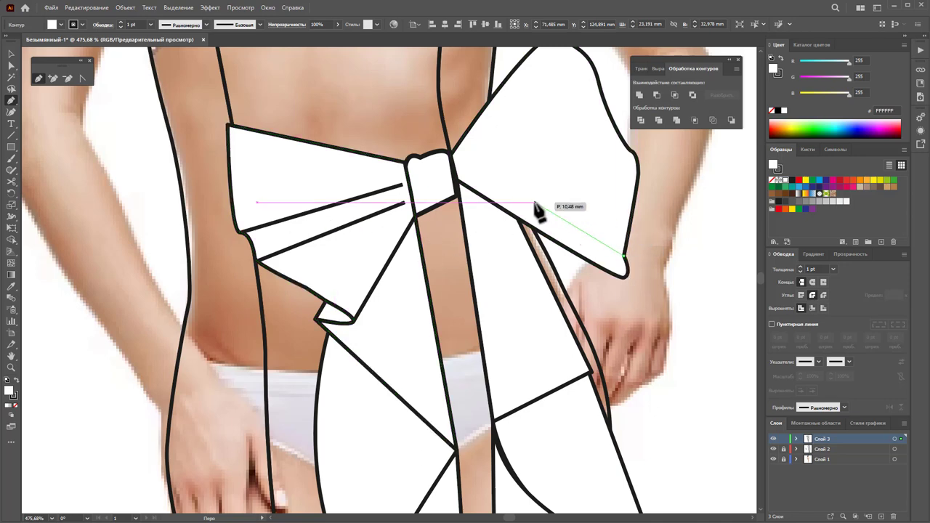
left_click(467, 178)
key("Escape")
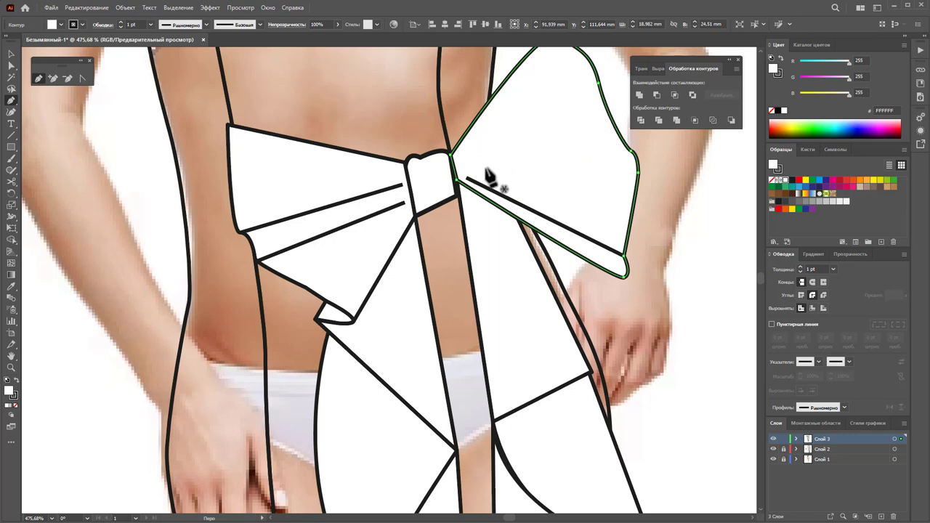
left_click(486, 167)
left_click(629, 152)
key("Escape")
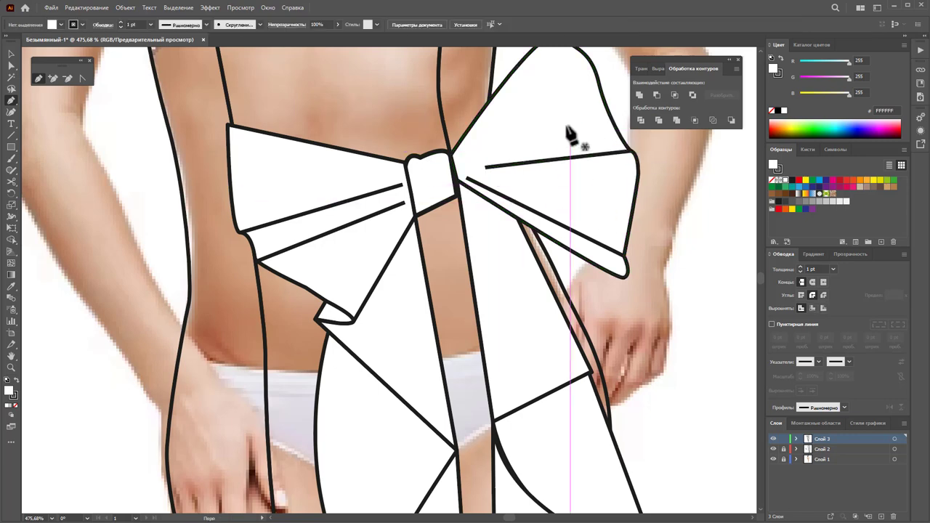
left_click(554, 102)
left_click(457, 165)
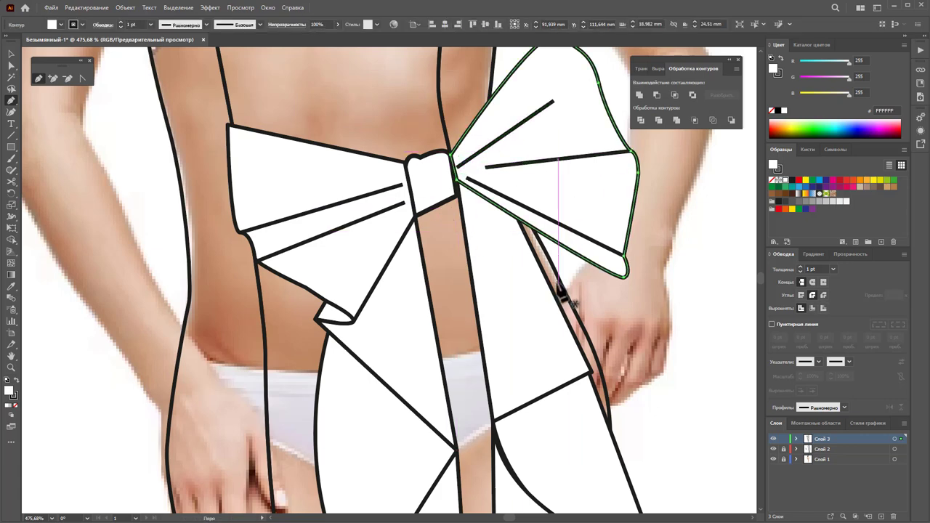
Nudge a corner of the diagonal skirt panel with Direct Selection
scroll(482, 316, "down", 1)
scroll(483, 312, "down", 2)
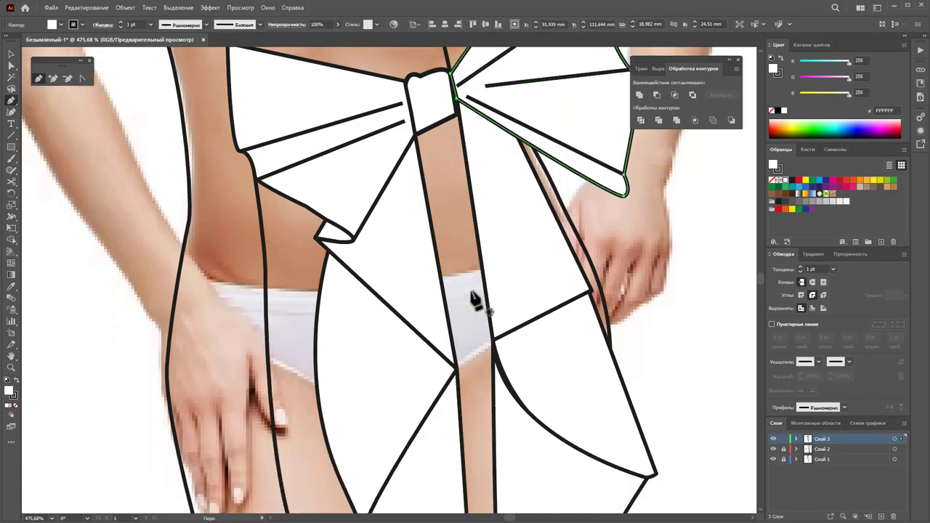
scroll(471, 294, "down", 1)
scroll(469, 289, "down", 1)
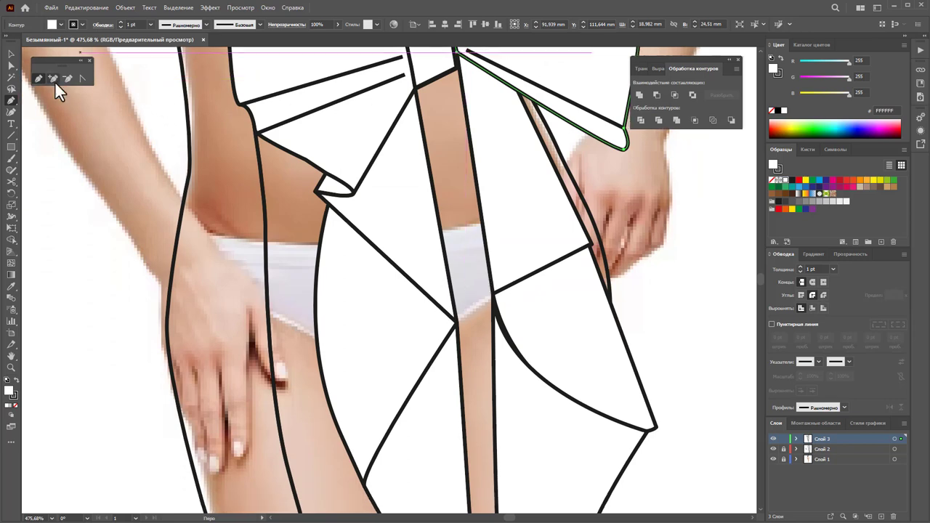
left_click(11, 64)
left_click(456, 322)
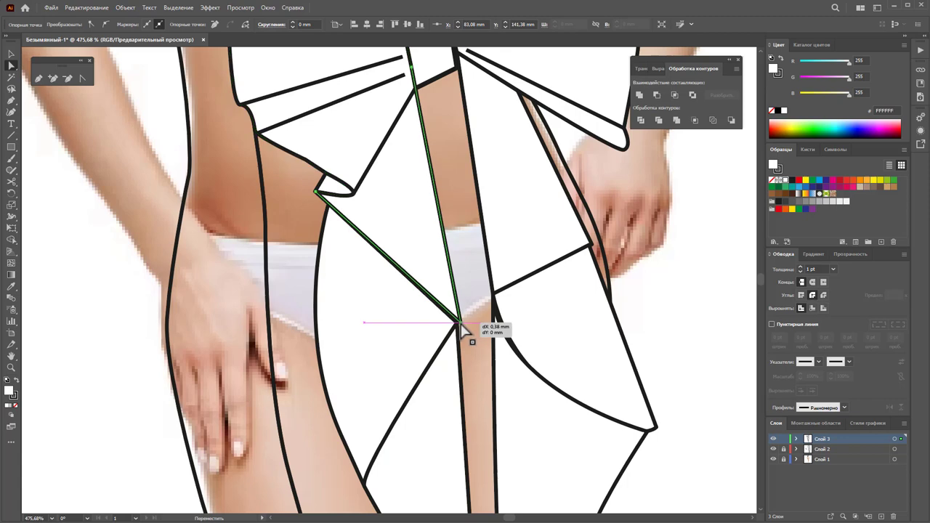
left_click(457, 324)
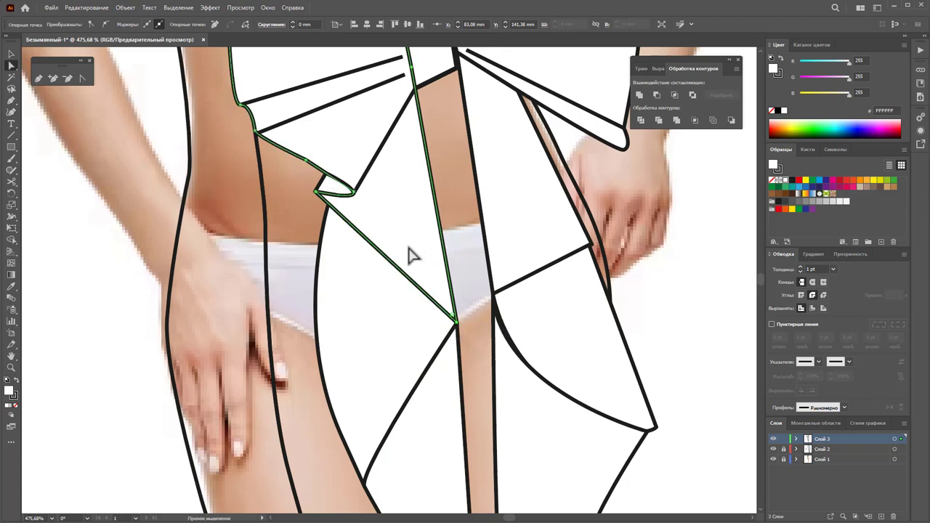
scroll(409, 253, "up", 3)
left_click(442, 223)
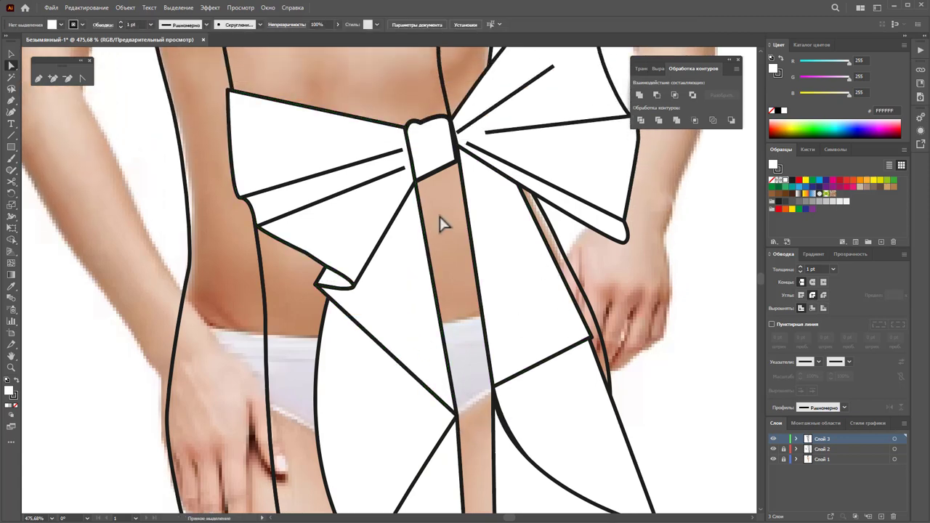
Fill the small bow fold and the large triangle panel below it light grey
left_click(333, 277)
left_click(838, 202)
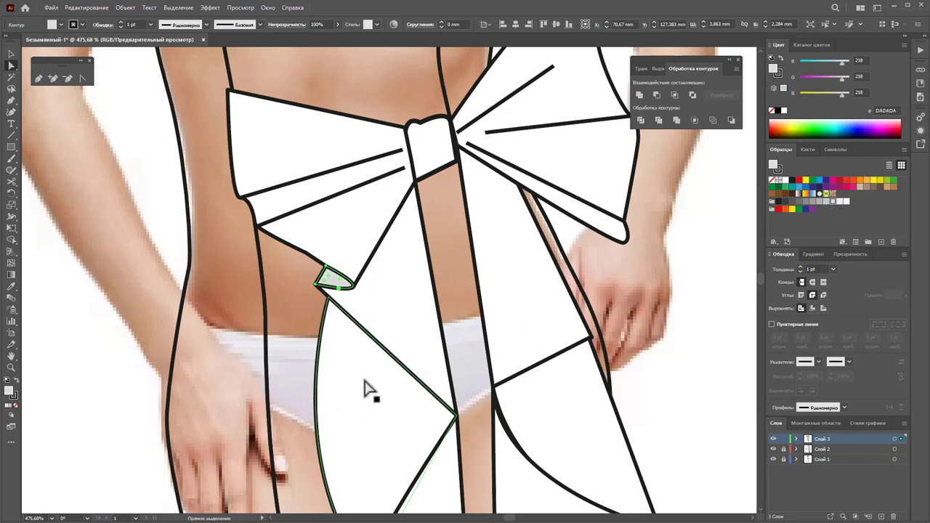
left_click(366, 386)
left_click(828, 202)
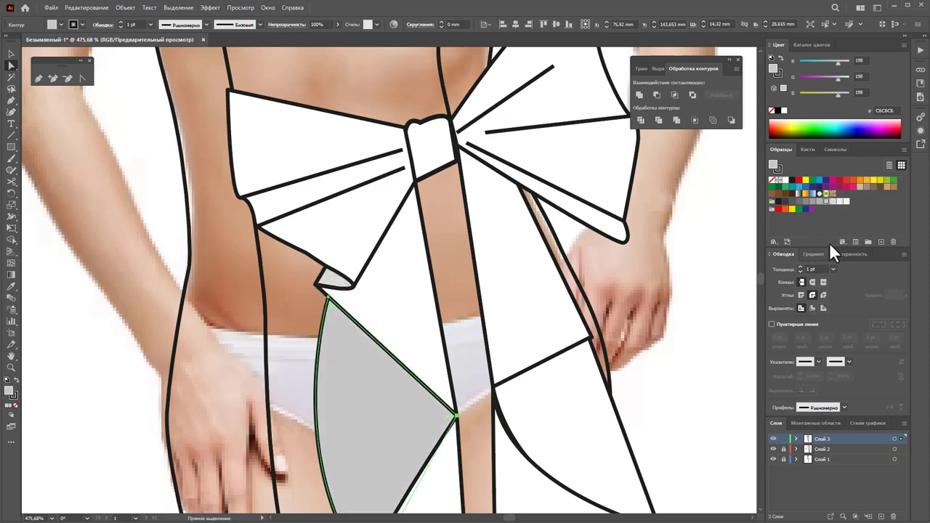
left_click(838, 202)
scroll(504, 296, "down", 3)
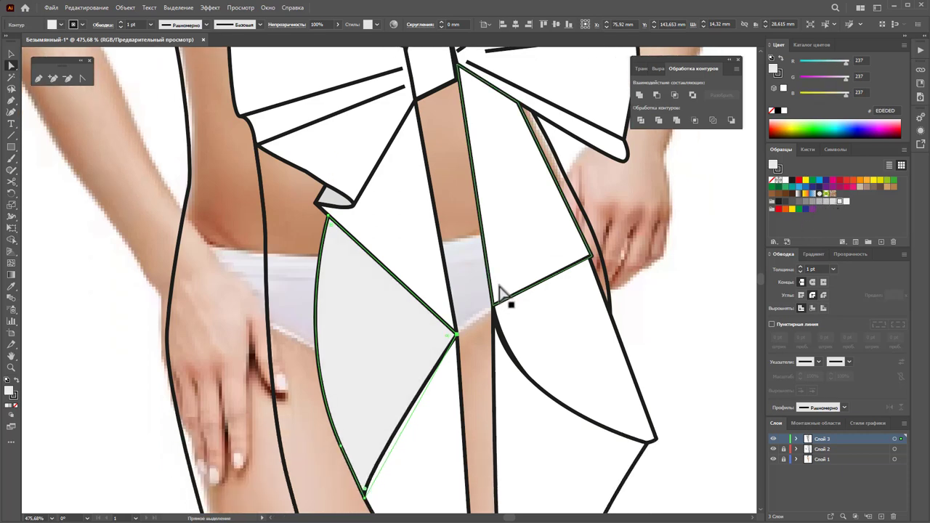
scroll(505, 296, "down", 5)
Fill the lower skirt panel and upper-right skirt panel light grey
left_click(438, 454)
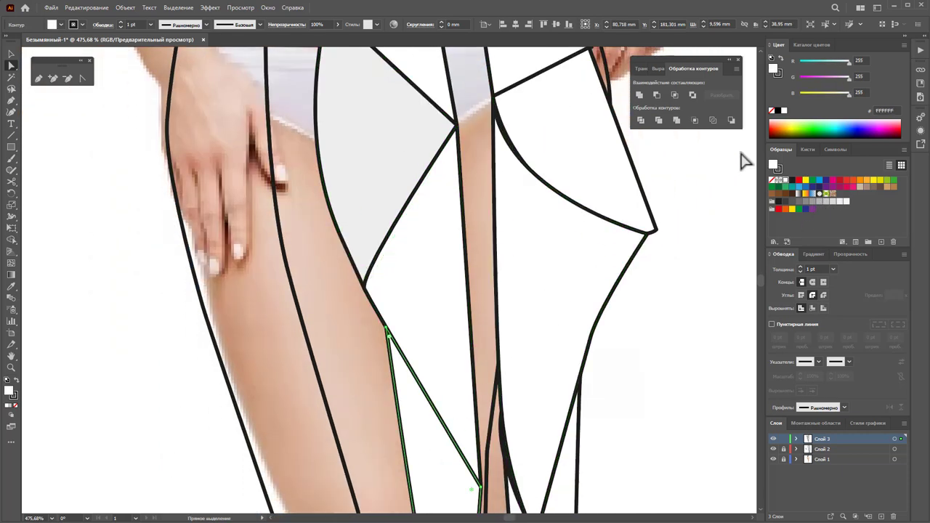
left_click(831, 203)
scroll(699, 305, "up", 1)
scroll(700, 305, "up", 2)
scroll(700, 305, "up", 3)
left_click(581, 331)
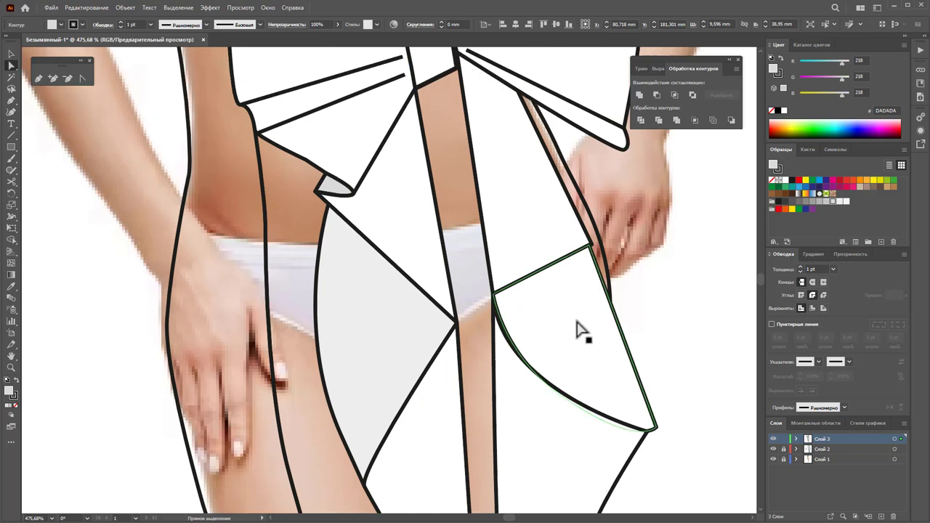
left_click(837, 202)
Fill the thin triangle panel and the long panel beside the leg light grey
scroll(697, 286, "down", 4)
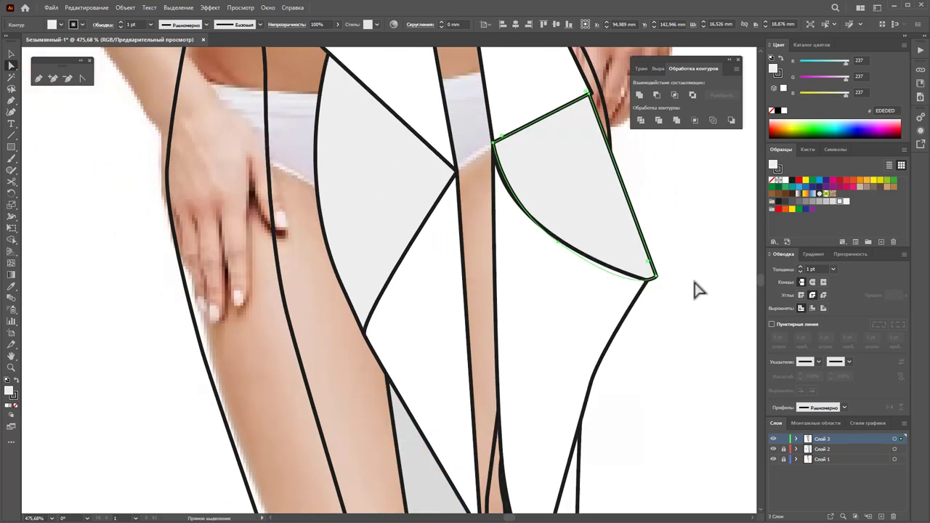
scroll(637, 295, "down", 4)
left_click(569, 435)
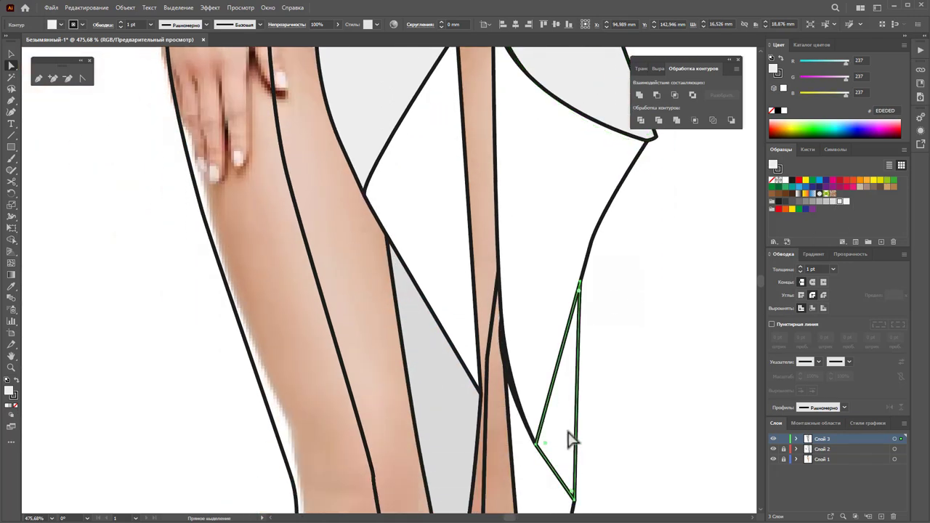
left_click(837, 204)
scroll(691, 358, "down", 2)
scroll(604, 371, "down", 2)
left_click(519, 392)
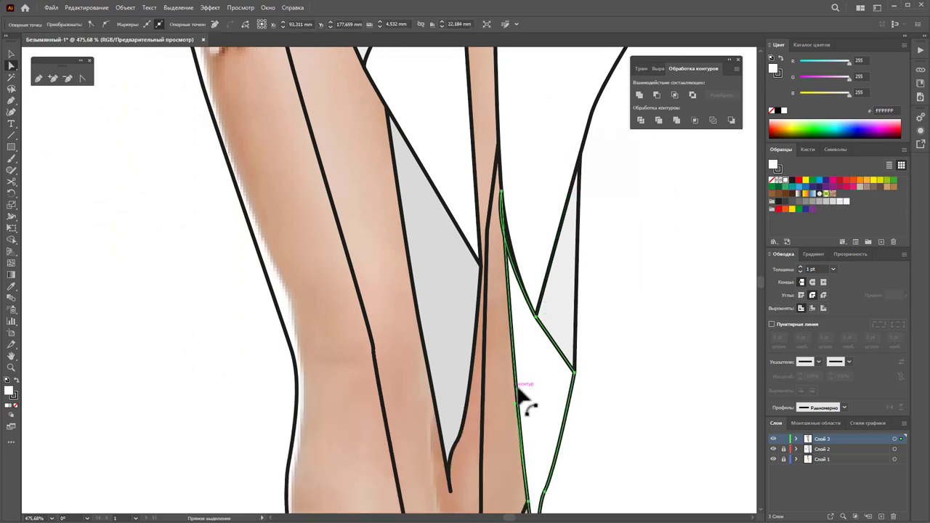
left_click(832, 203)
Deselect and zoom out to see the whole figure
key("z")
left_click(475, 199, "alt")
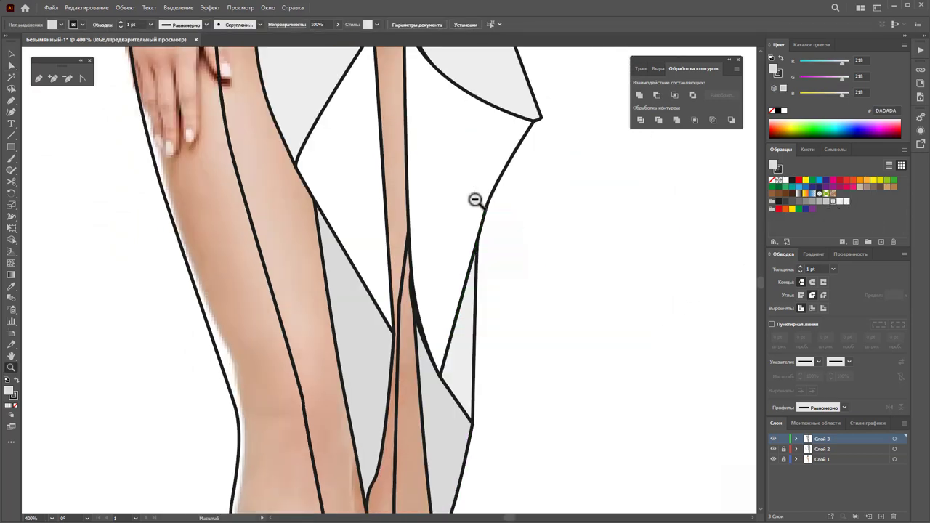
left_click(378, 204, "alt")
left_click(372, 223, "alt")
scroll(365, 245, "down", 2)
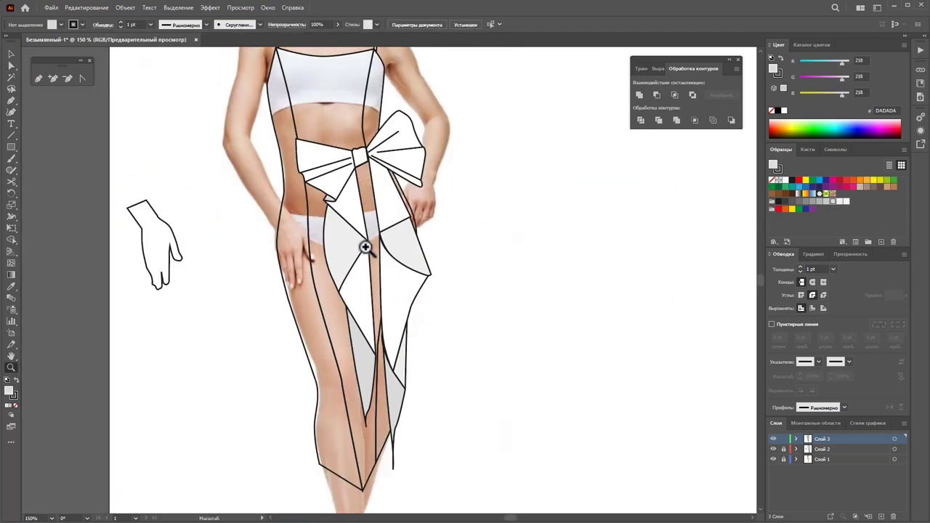
scroll(365, 247, "down", 2)
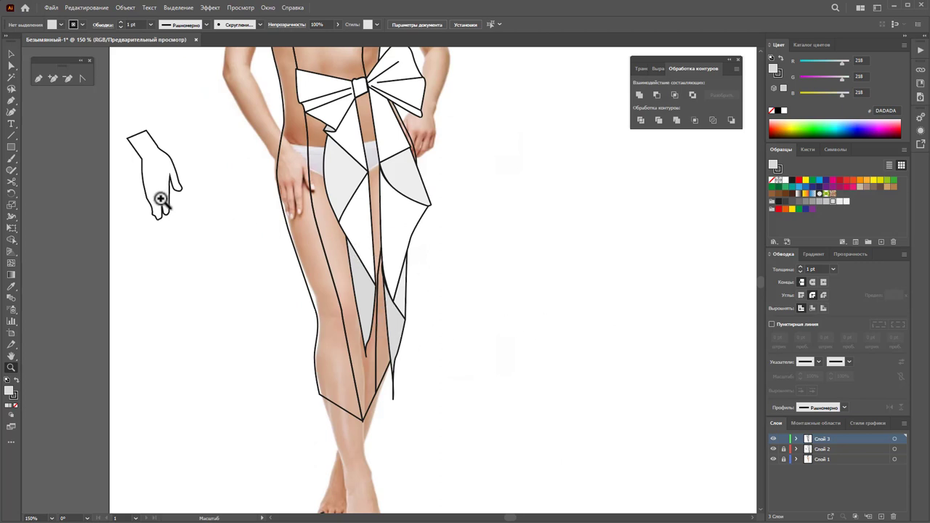
left_click_drag(386, 363, 396, 355)
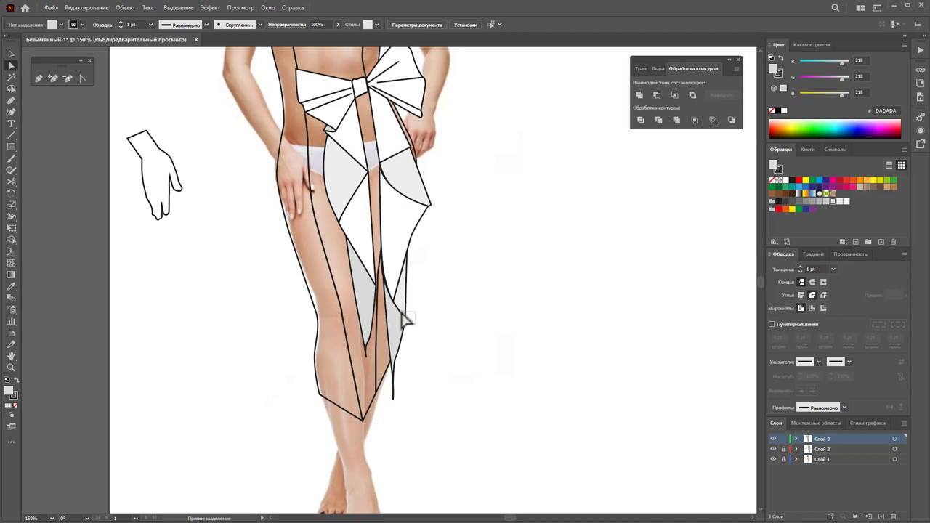
Send the tail strip below the bow to the back with Arrange > Send to Back
left_click(403, 321)
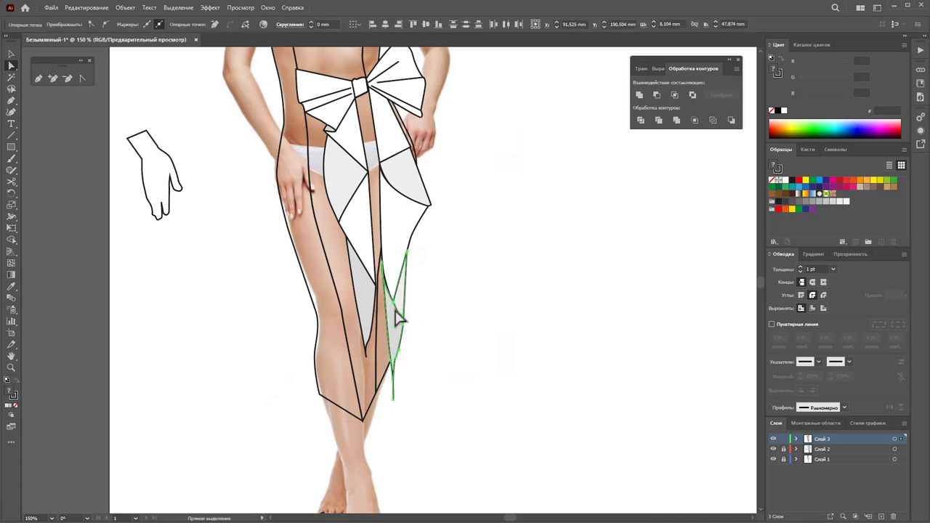
left_click(457, 331)
scroll(458, 331, "up", 3)
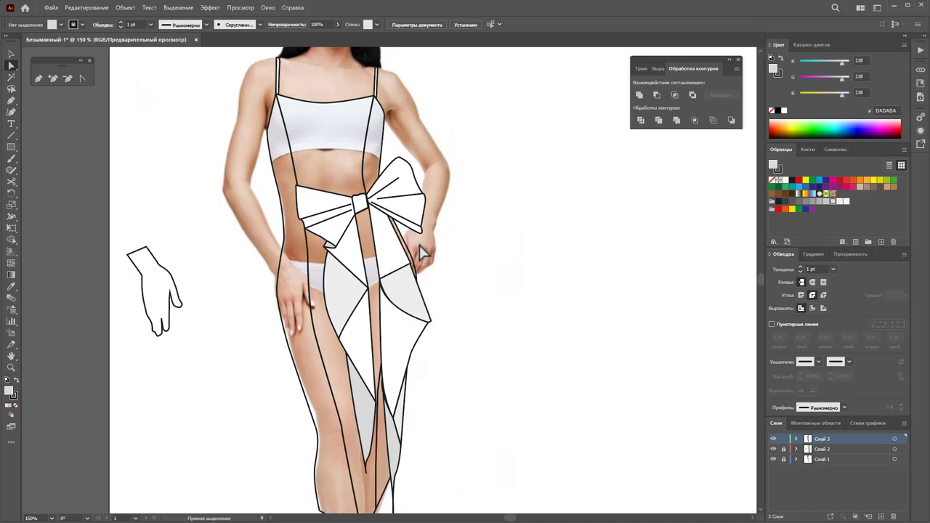
left_click(424, 235)
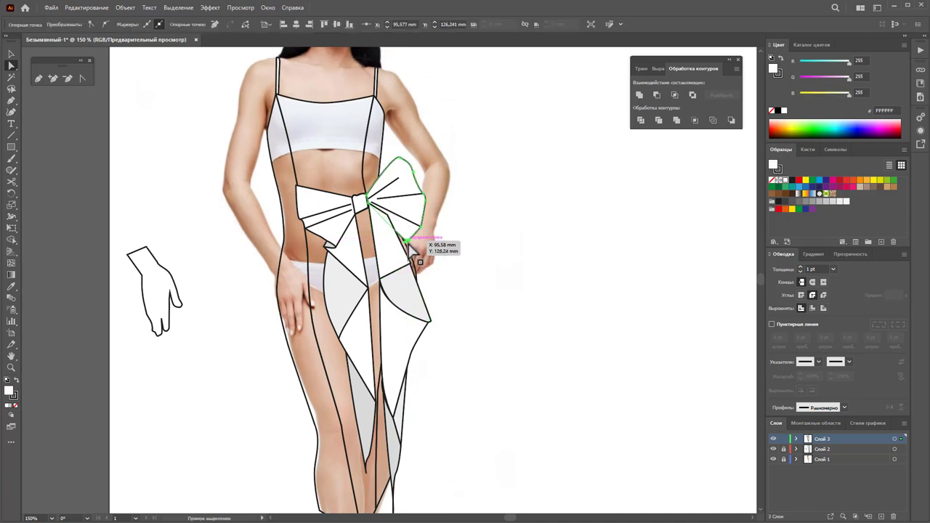
left_click(394, 253)
right_click(393, 253)
mouse_move(436, 465)
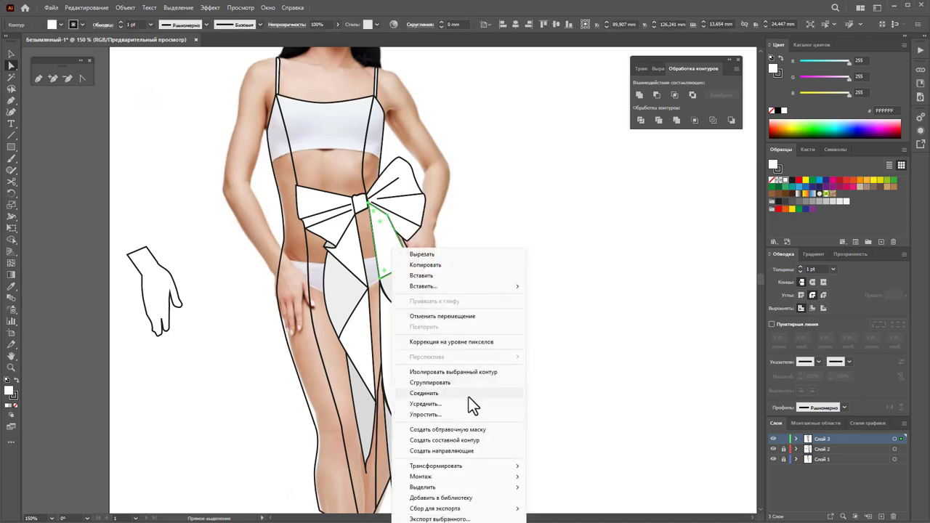
left_click(550, 501)
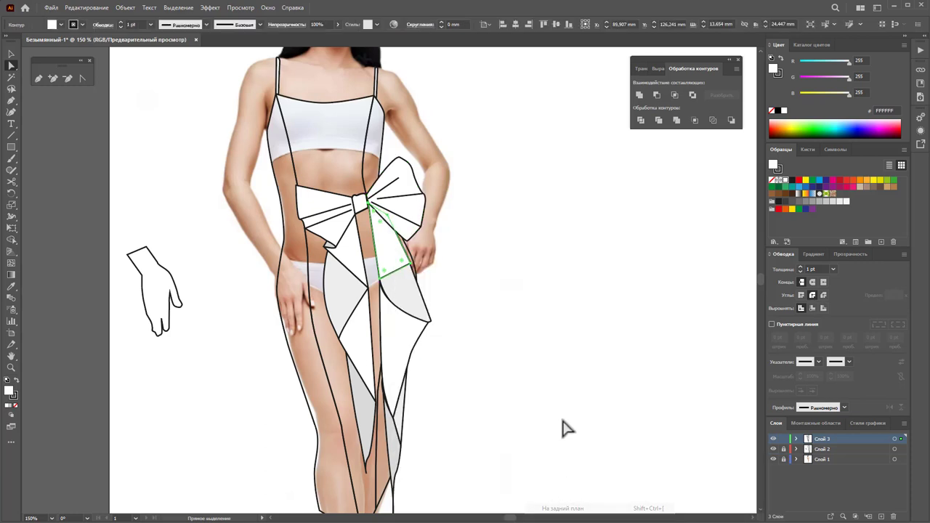
left_click(438, 269)
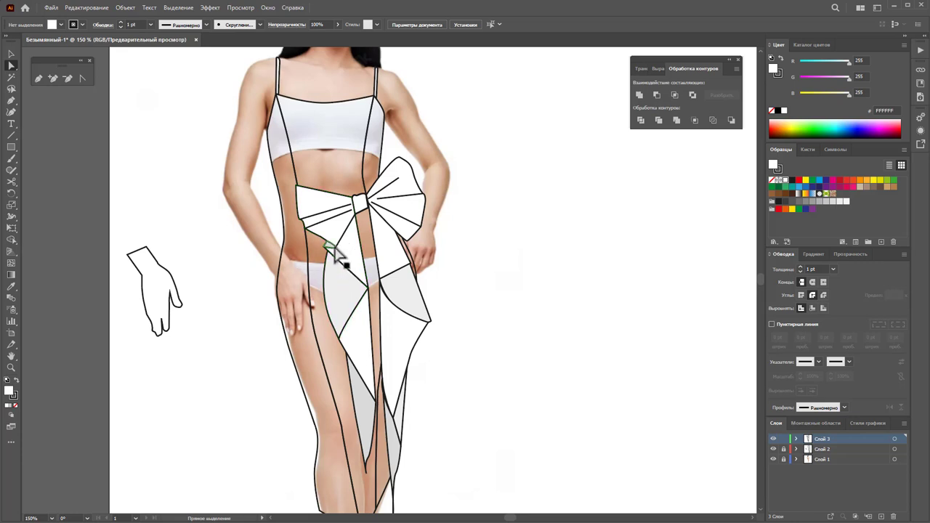
Reposition the lower notch corner point of the bow's left loop
left_click(349, 262)
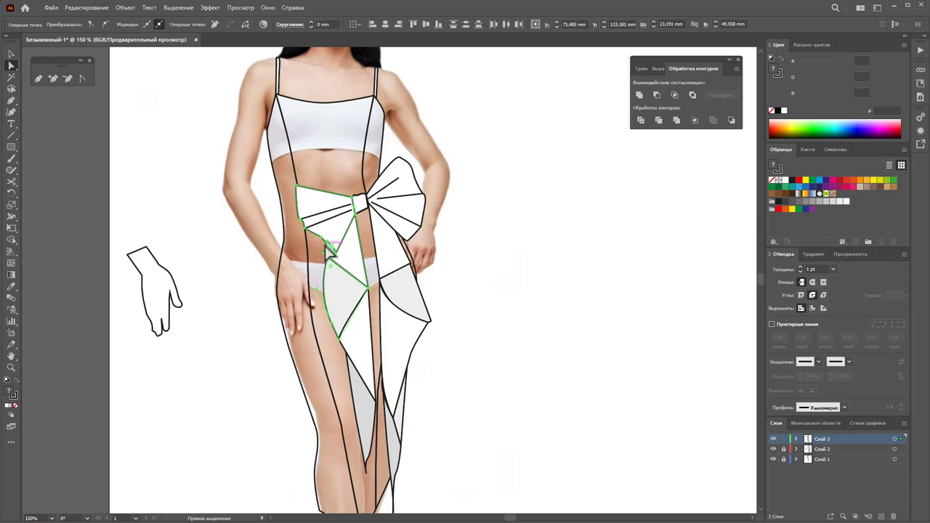
left_click(330, 245)
left_click(331, 276)
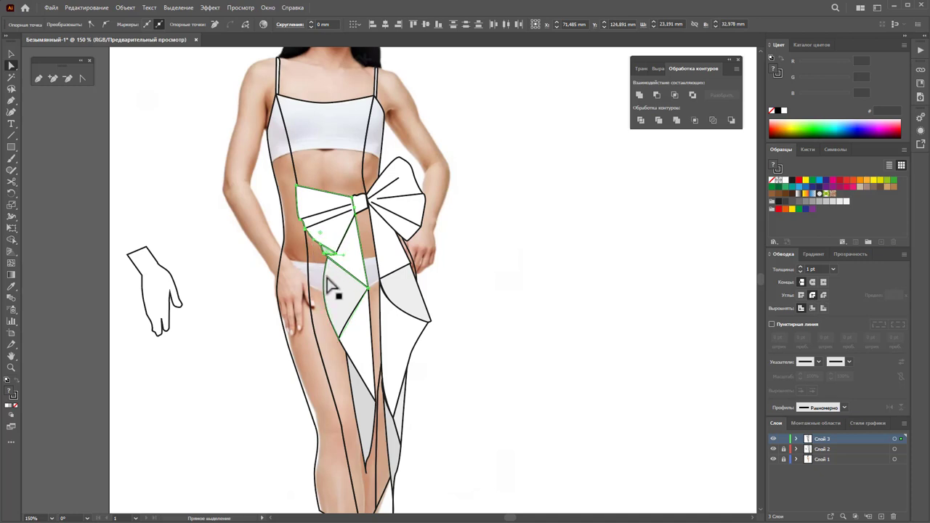
left_click(332, 200)
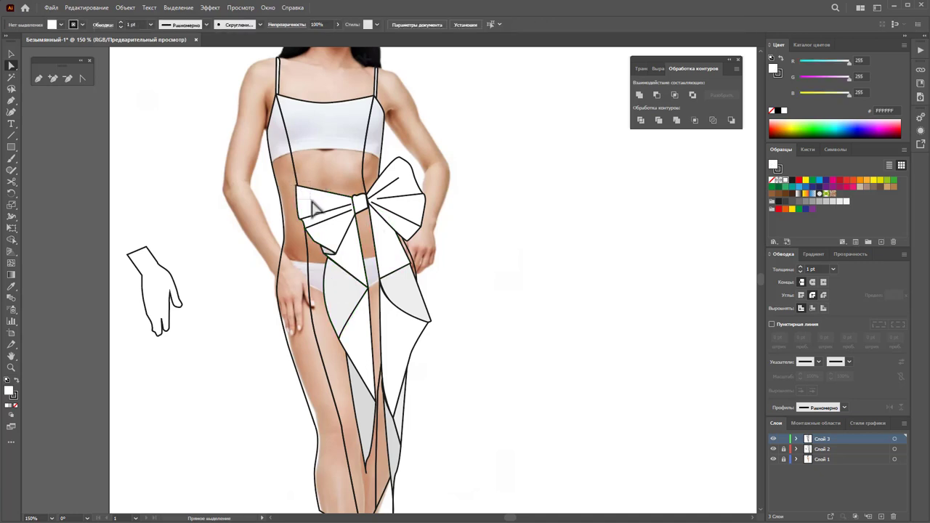
left_click(325, 210)
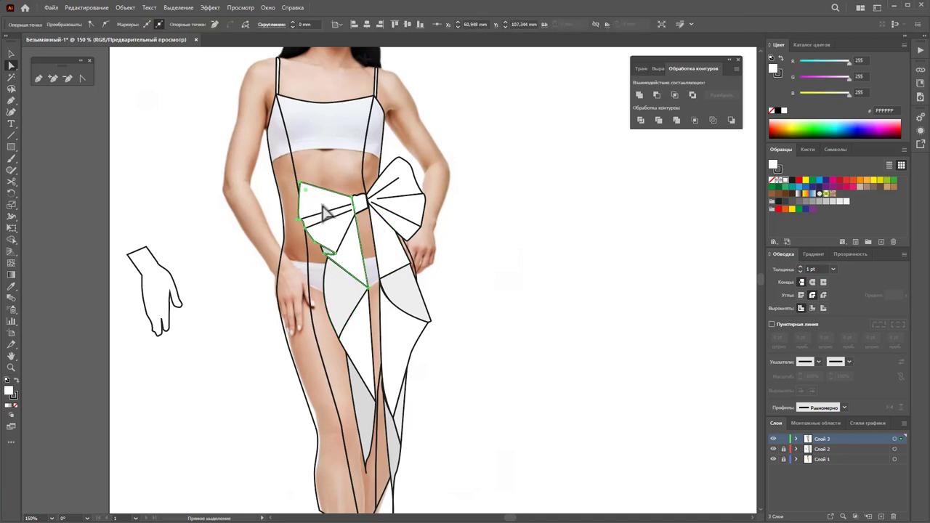
left_click(521, 222)
scroll(550, 212, "down", 2)
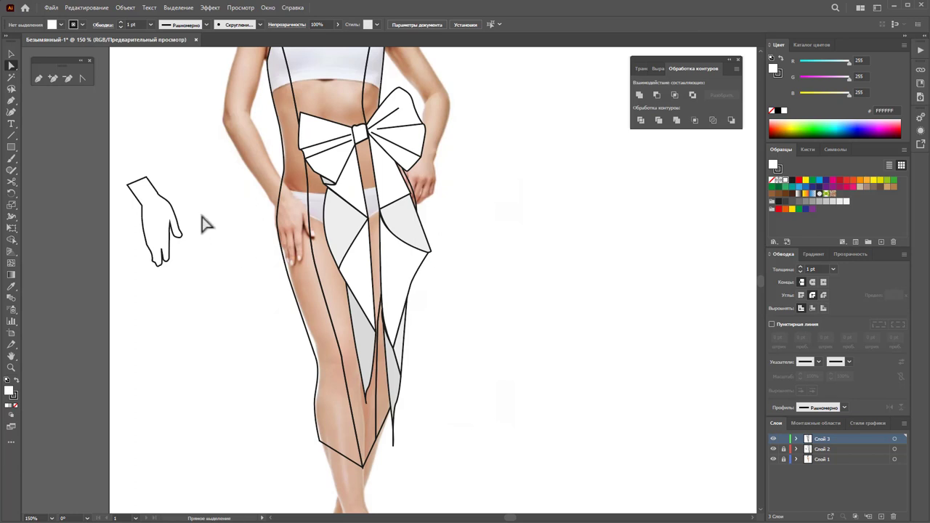
Widen the whole bow slightly and move it lower onto the waist
left_click(10, 54)
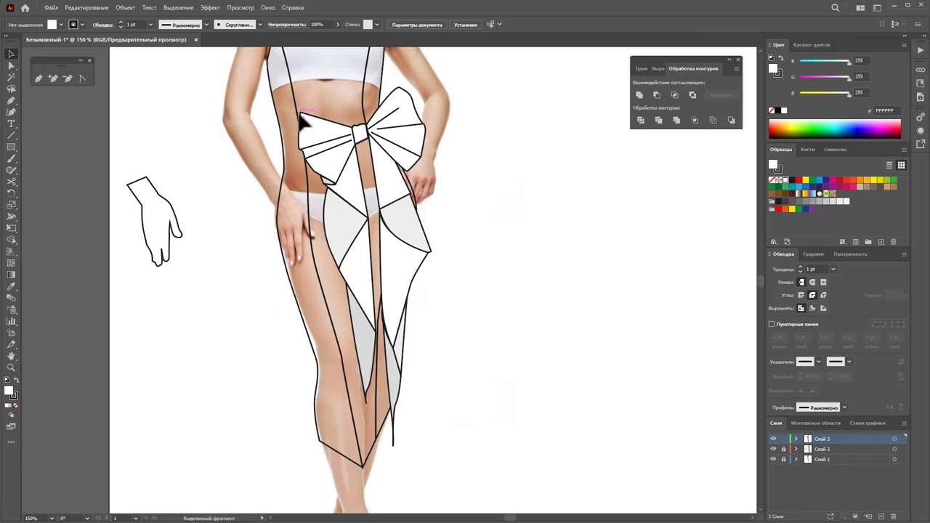
left_click_drag(256, 92, 460, 418)
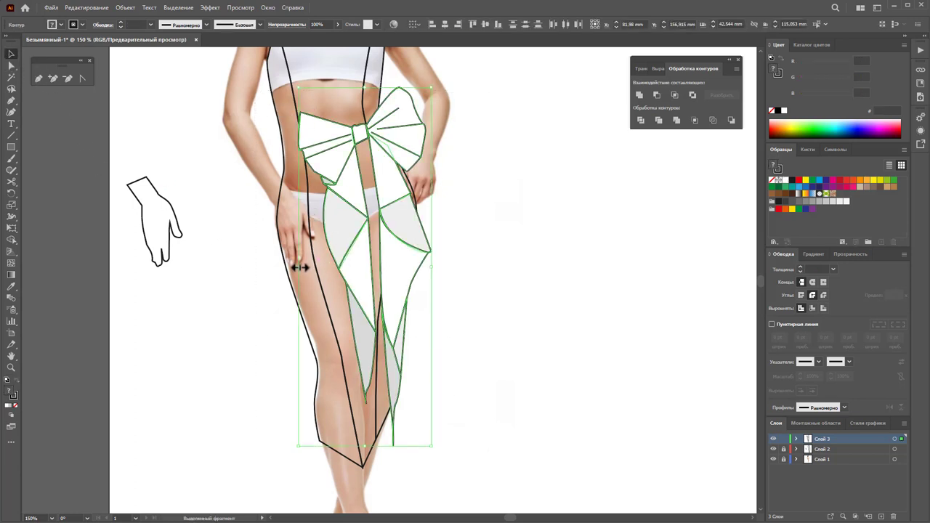
left_click_drag(298, 266, 290, 266)
mouse_move(365, 89)
left_mouse_down()
mouse_move(390, 141)
mouse_move(383, 132)
left_mouse_up()
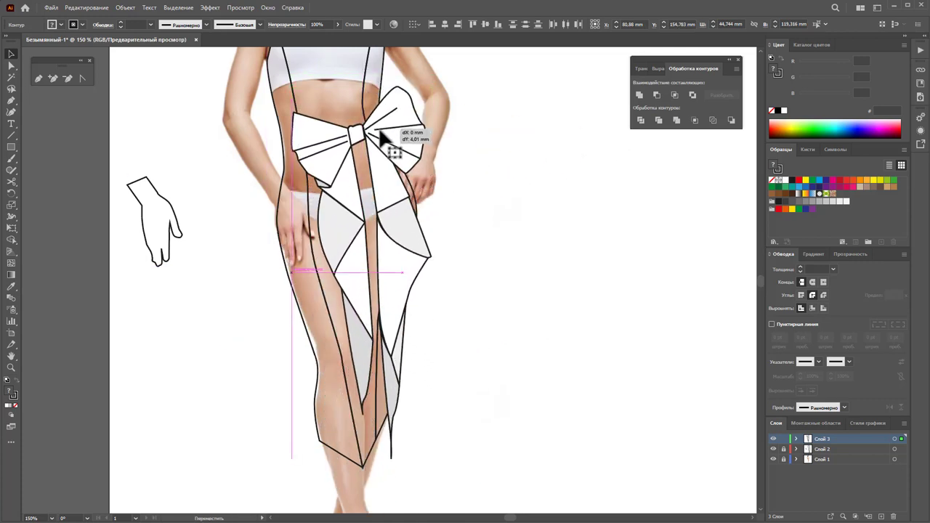
left_click_drag(383, 131, 387, 138)
Deselect everything and zoom out to view the whole figure
key("ctrl+a")
left_click(540, 261)
key("z")
left_click(415, 156, "alt")
scroll(431, 206, "down", 2)
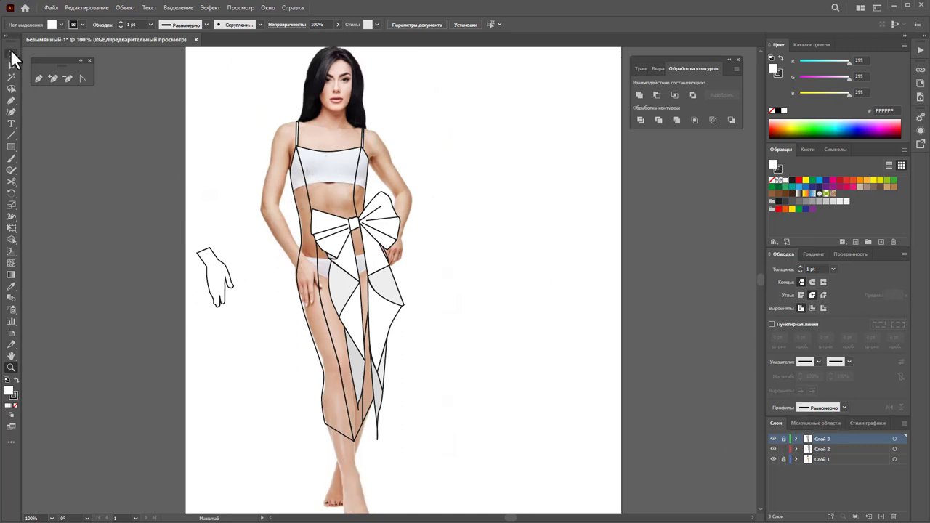
Fill the left dress panel, narrow dress strip, and neckline-and-straps piece white
left_click(13, 57)
left_click(329, 151)
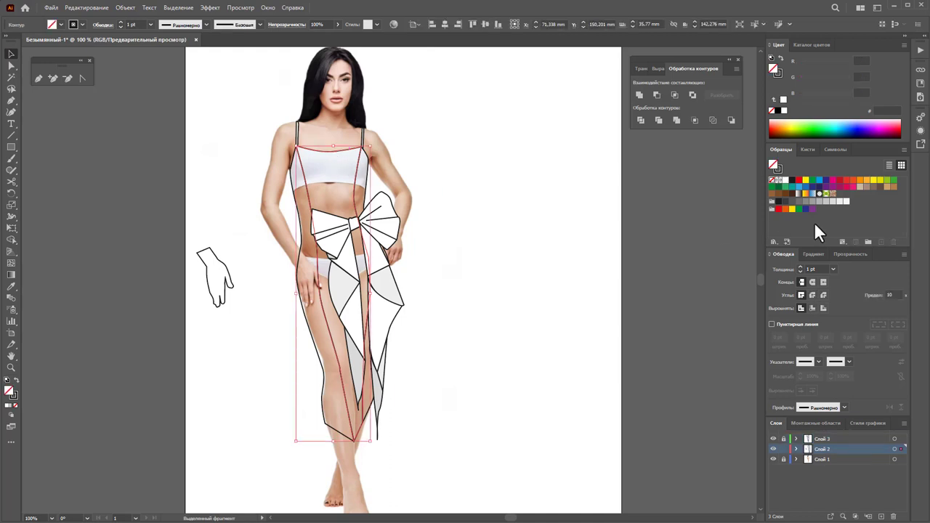
left_click(779, 179)
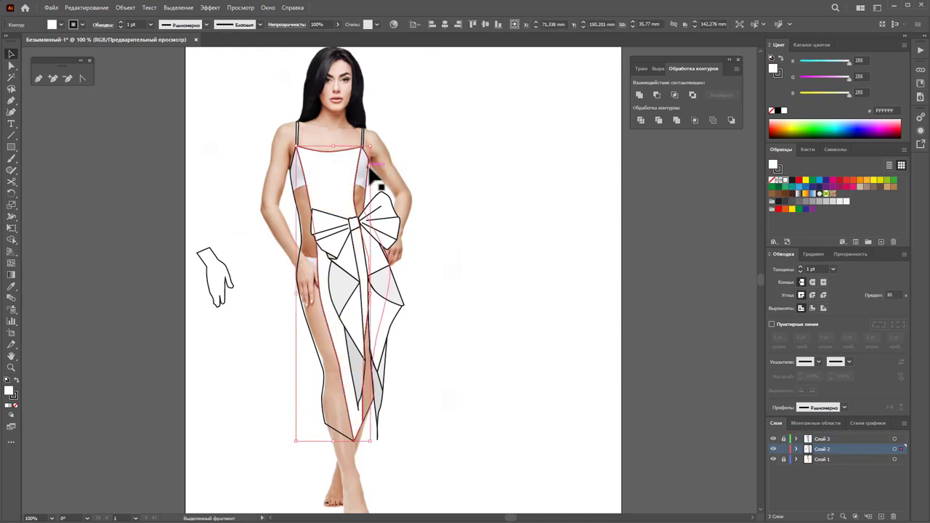
left_click(370, 165)
left_click(310, 196, "shift")
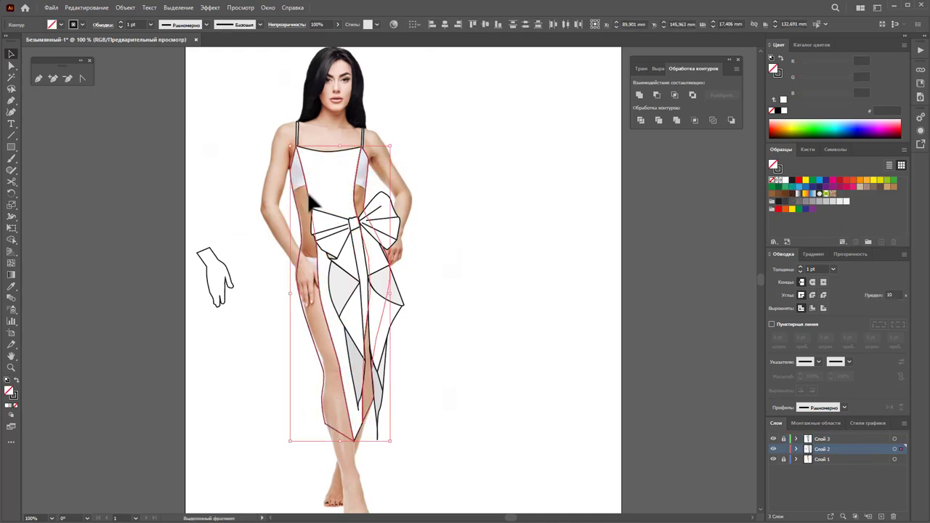
left_click(785, 179)
left_click(529, 241)
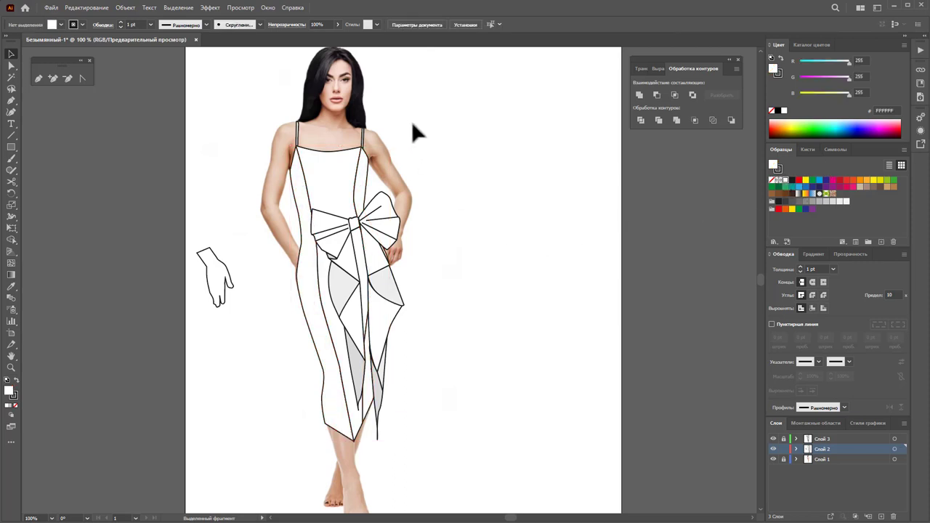
left_click_drag(301, 140, 280, 145)
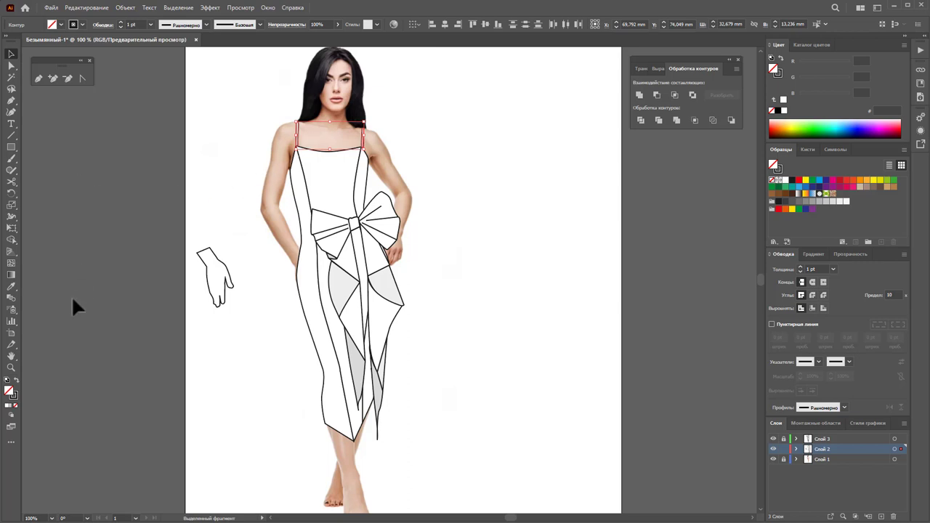
left_click(785, 179)
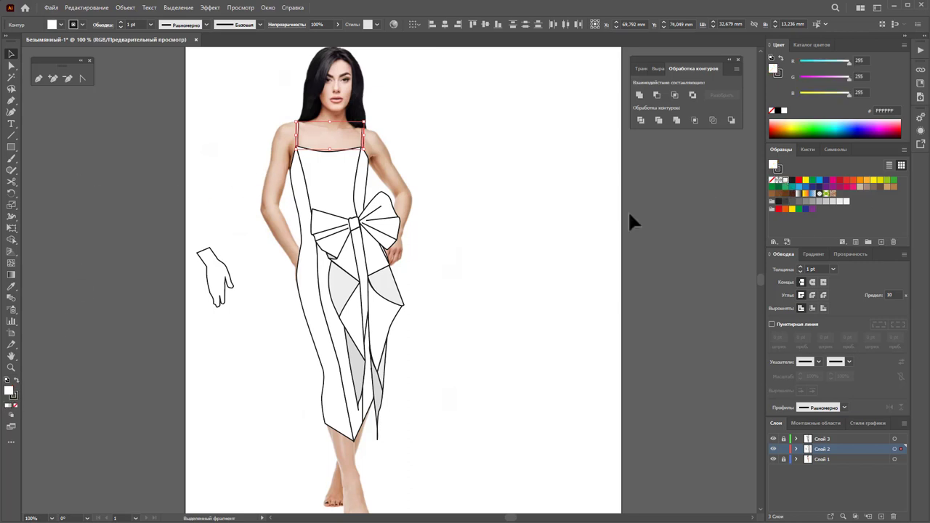
left_click(494, 228)
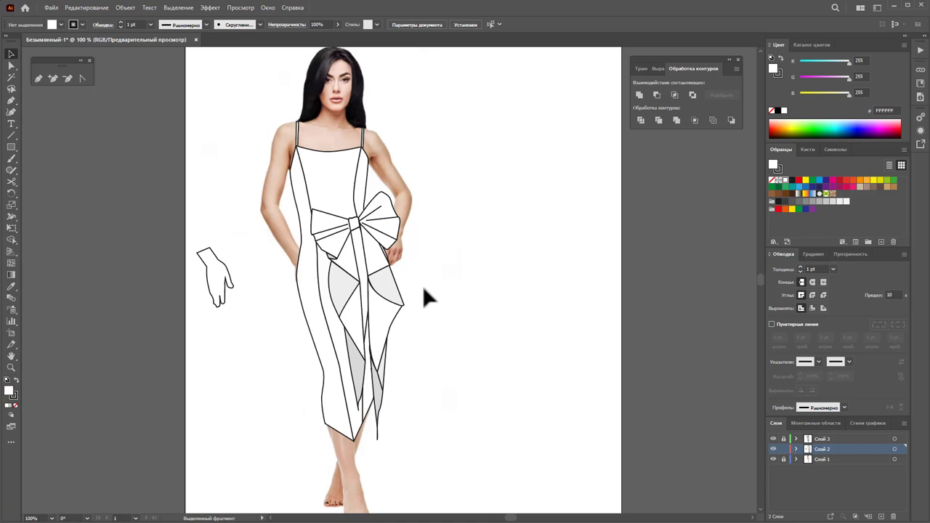
On layer Слой 3, move the bow and drape pieces up and left
left_click(800, 439)
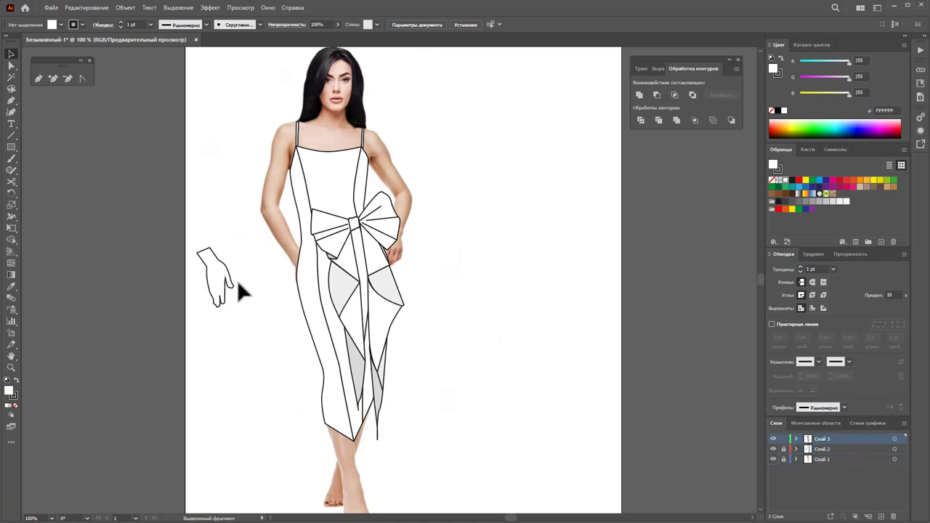
left_click_drag(467, 434, 305, 196)
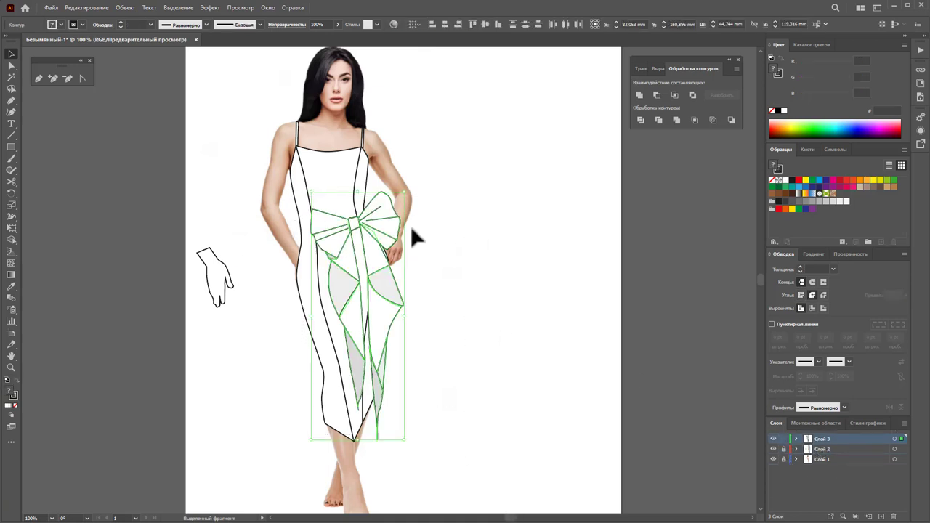
left_click_drag(362, 225, 357, 212)
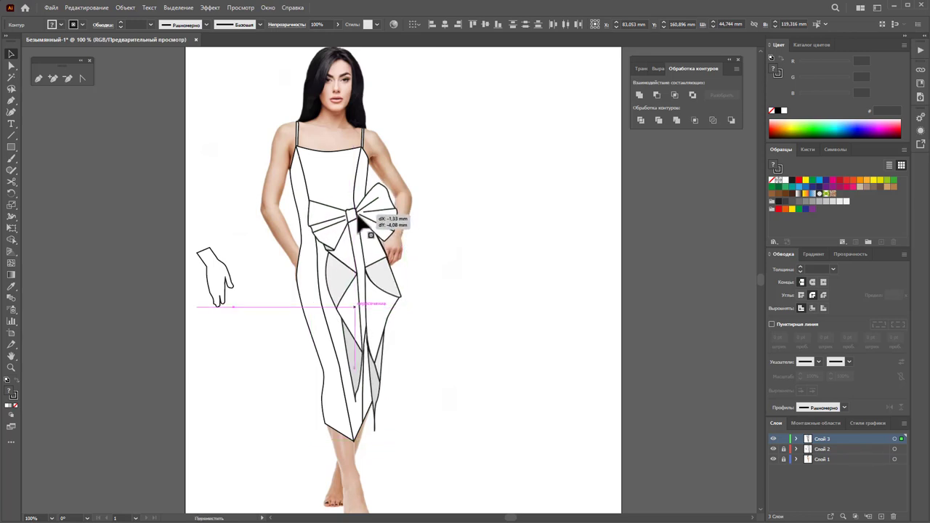
left_click_drag(356, 210, 360, 212)
left_click(508, 347)
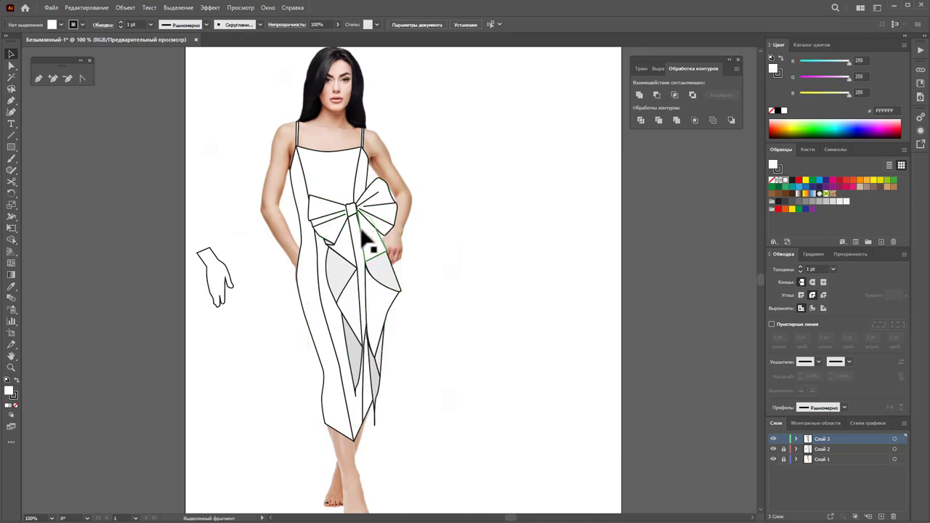
Stretch the bow and drape longer and narrower, to about 43.8 × 126.9 mm
left_click_drag(317, 323, 312, 196)
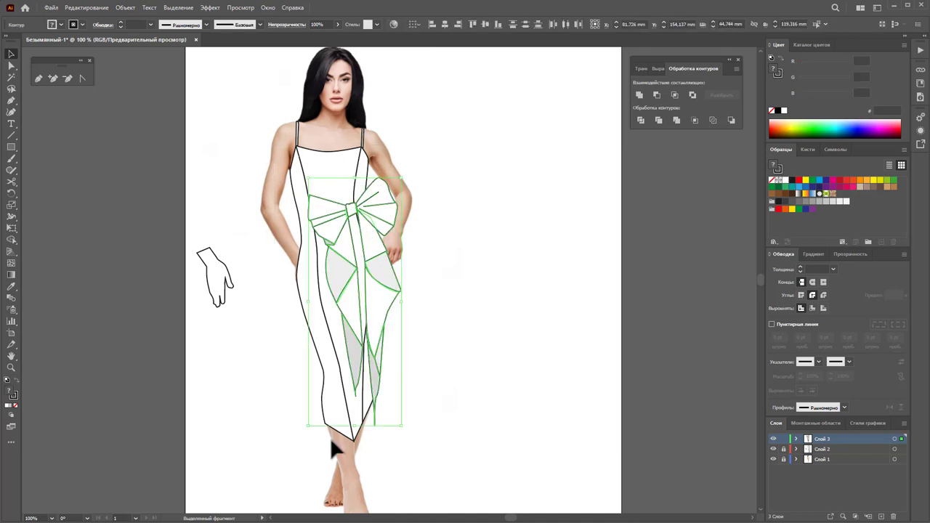
left_click_drag(356, 425, 356, 440)
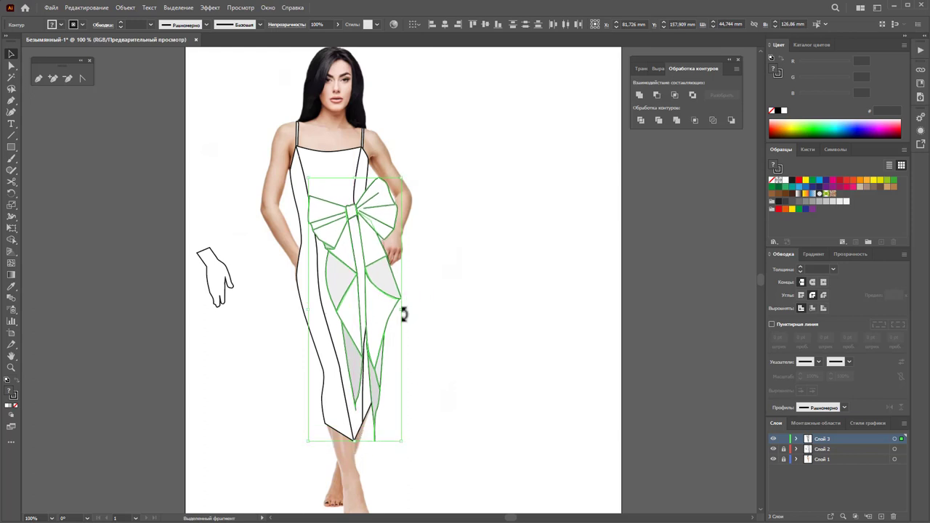
left_click_drag(401, 313, 399, 314)
left_click_drag(356, 215, 349, 217)
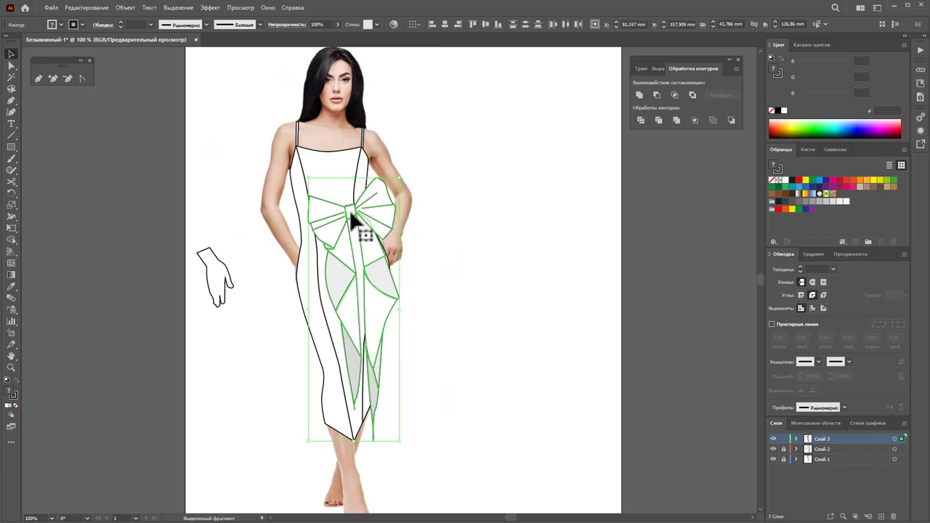
mouse_move(349, 209)
left_mouse_down()
mouse_move(350, 196)
mouse_move(351, 208)
left_mouse_up()
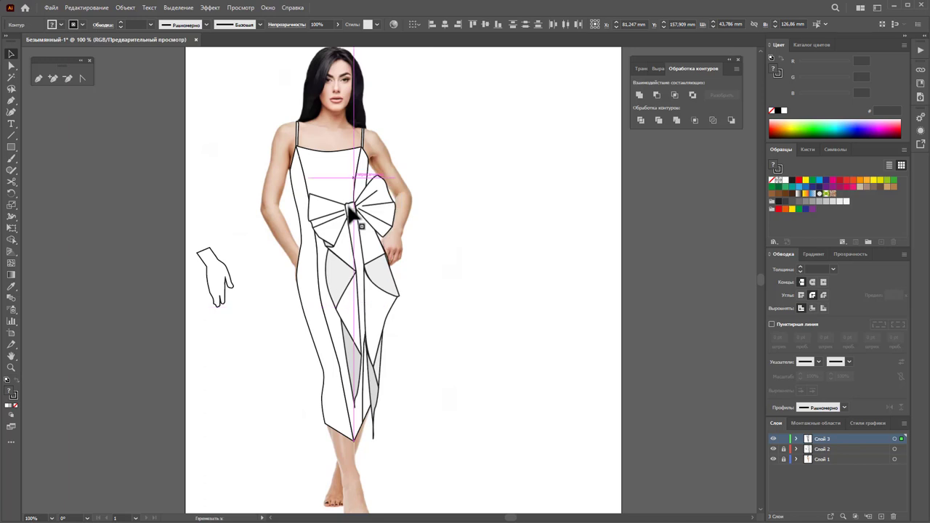
left_click(515, 303)
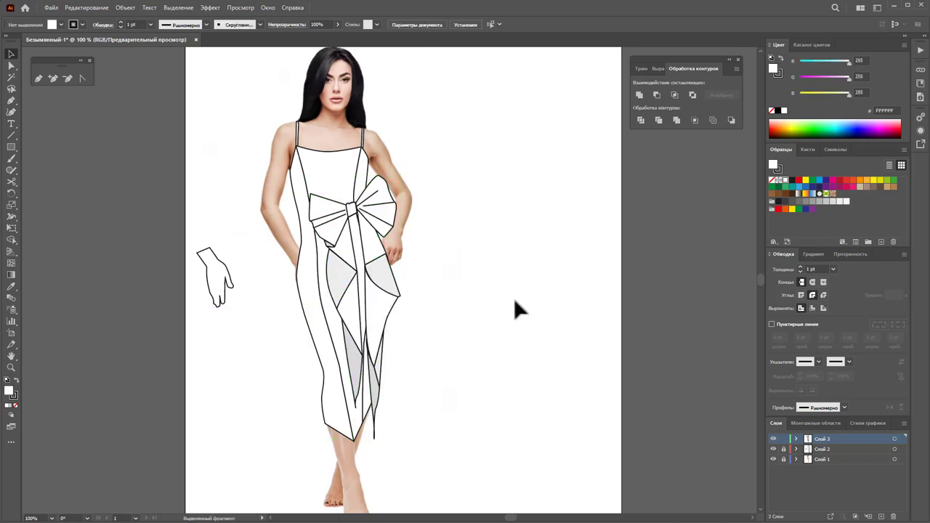
Widen the right bow wing into a diamond and give the fold lines 0.5 pt triangular-profile strokes
left_click(377, 206)
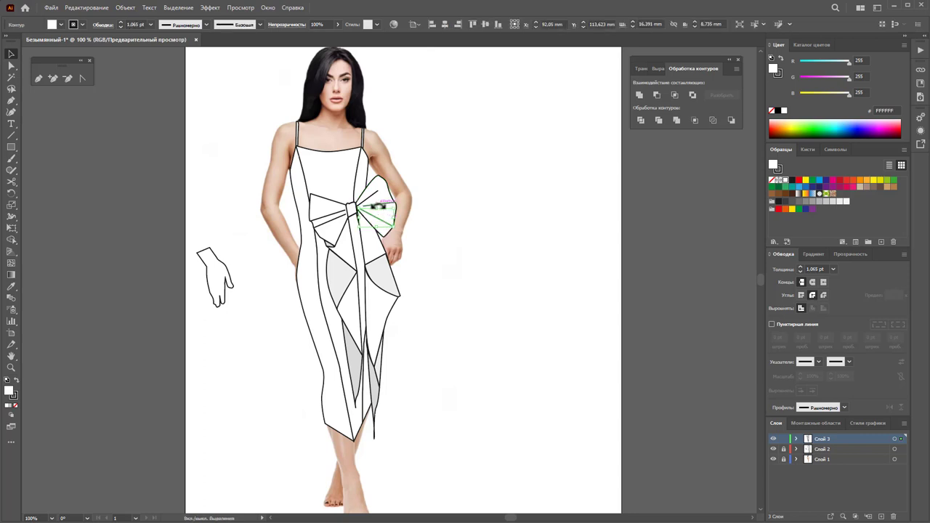
left_click_drag(389, 211, 377, 205)
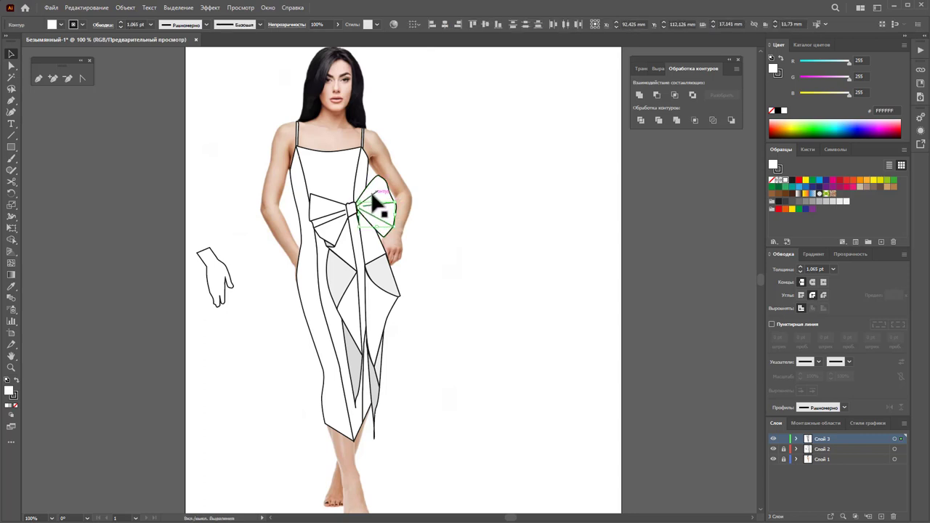
left_click(334, 215, "shift")
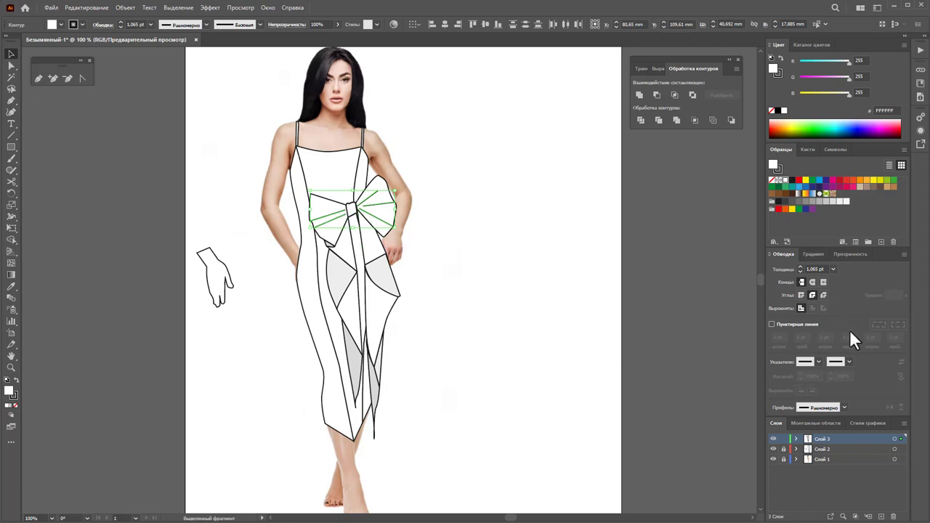
left_click(832, 271)
left_click(838, 287)
left_click(843, 406)
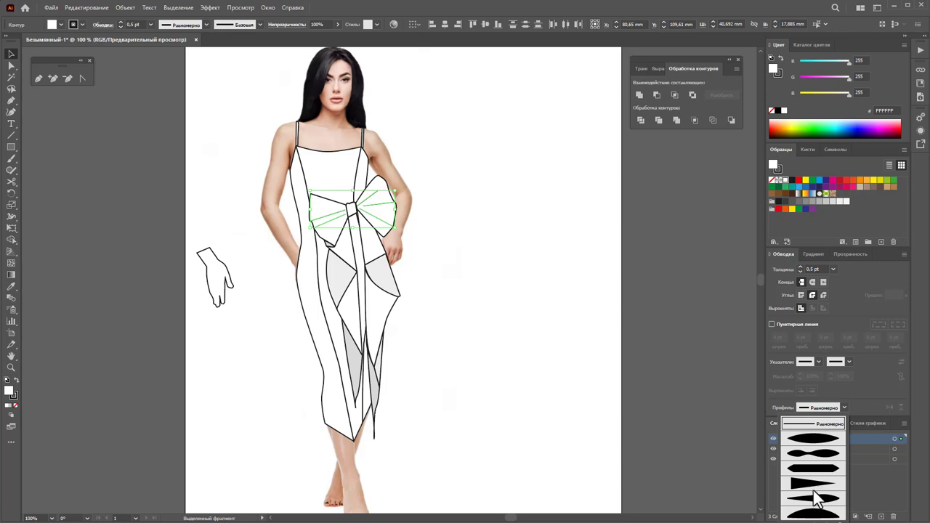
left_click(818, 483)
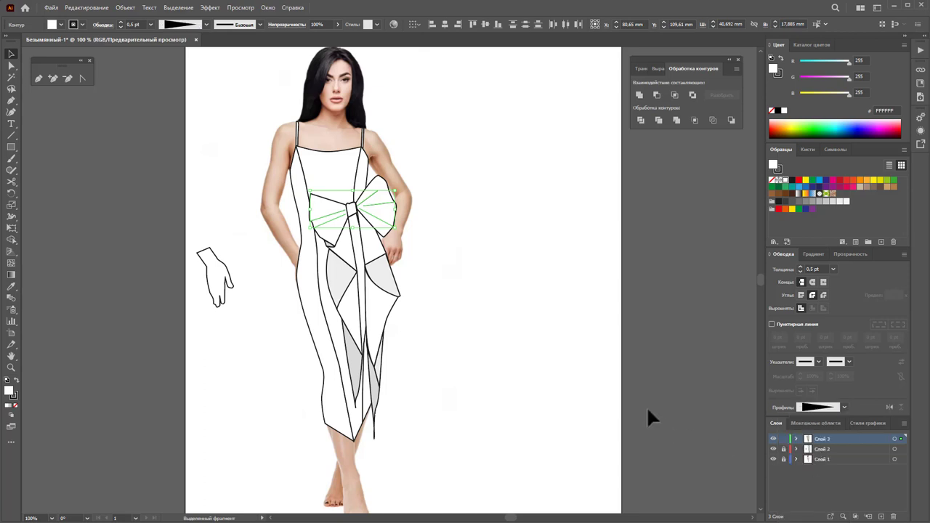
Switch the bow fold lines to the double-bulge width profile
left_click(614, 386)
key("ctrl+a")
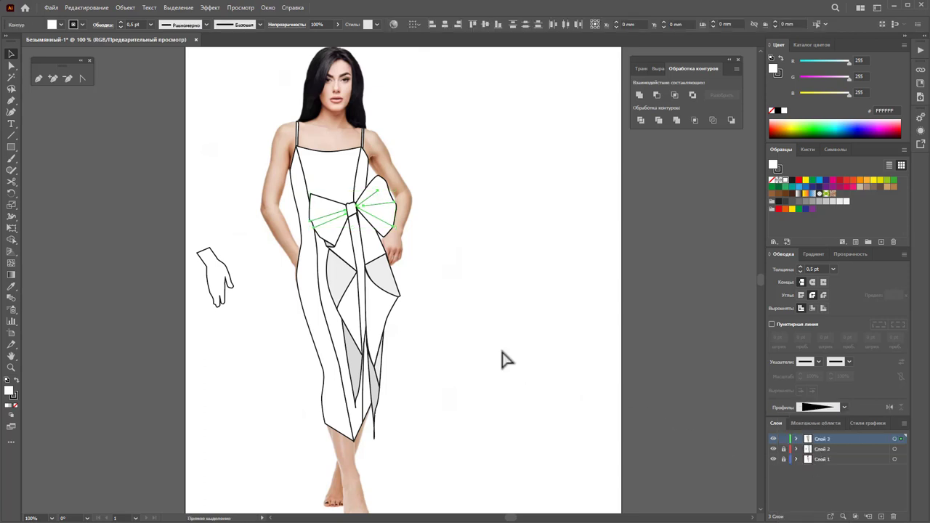
left_click(843, 407)
left_click(835, 453)
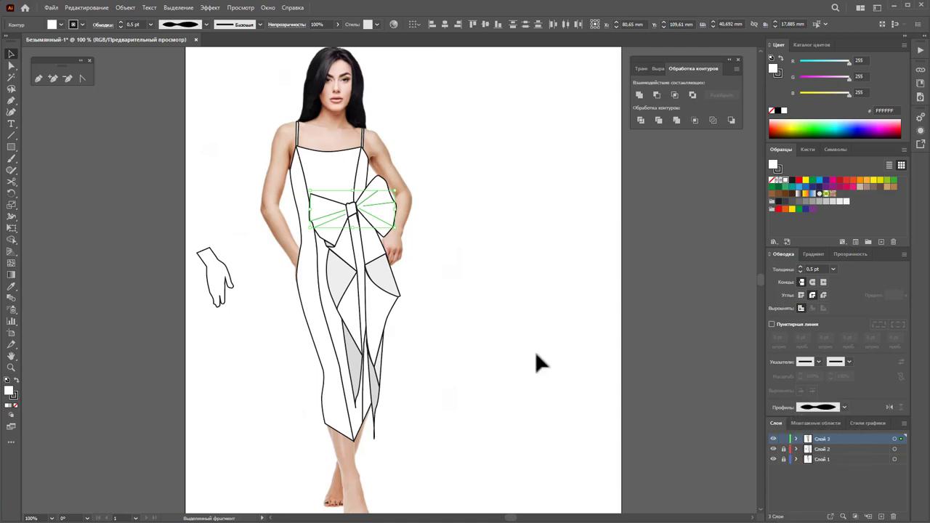
left_click(535, 351)
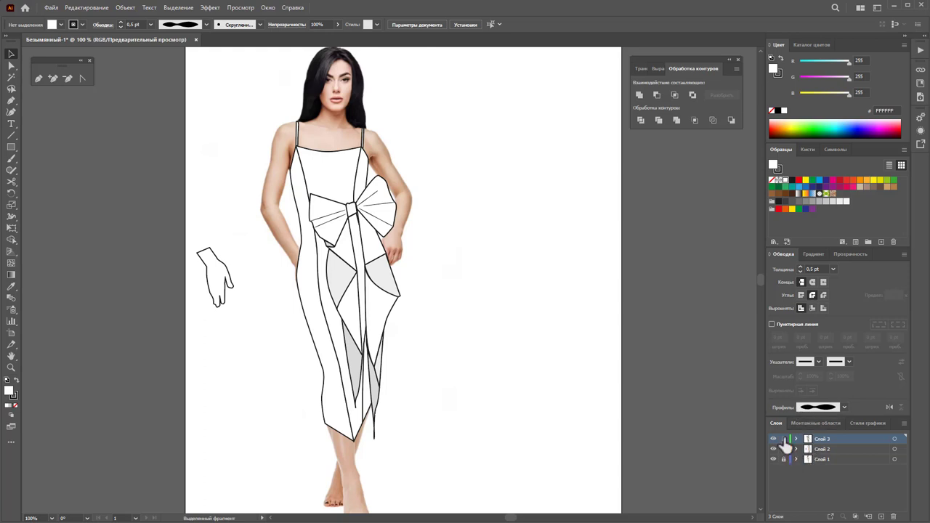
Make Слой 2 the active layer and hide the bow layer Слой 3
left_click(816, 448)
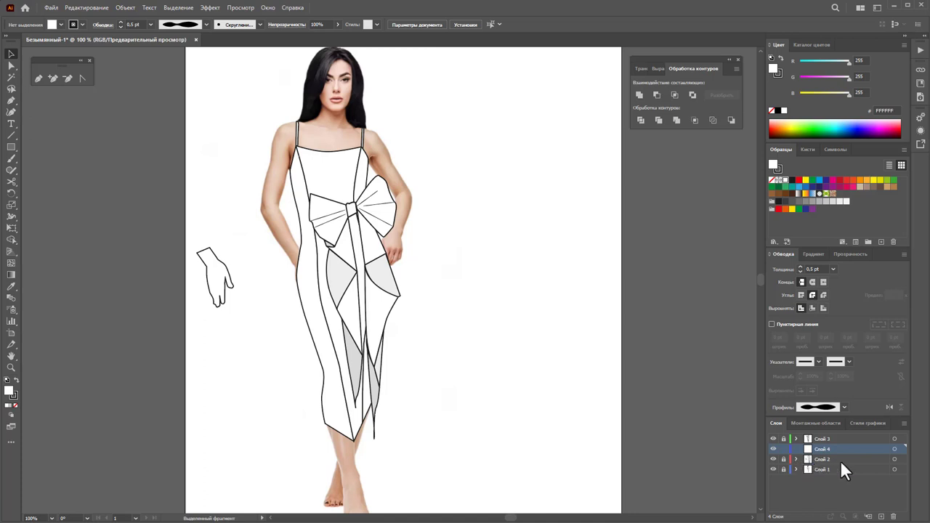
left_click(773, 439)
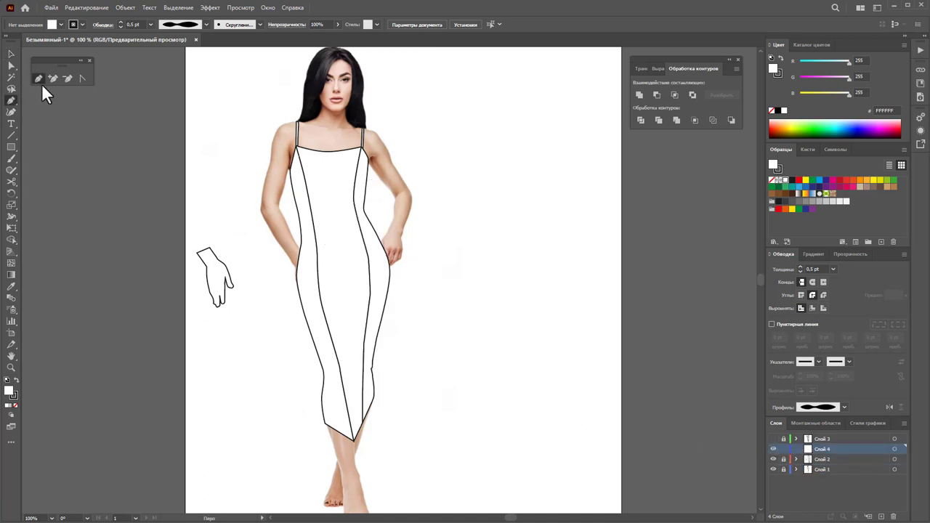
left_click(296, 149)
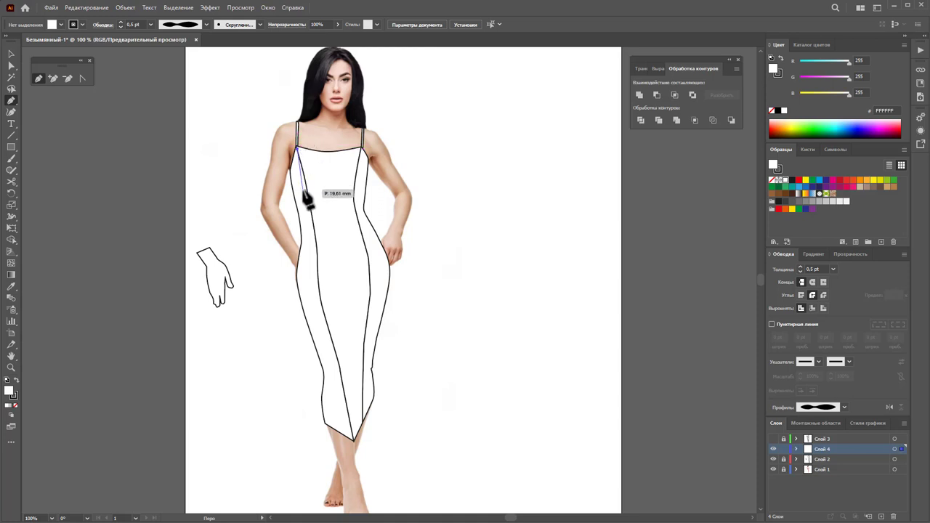
key("Escape")
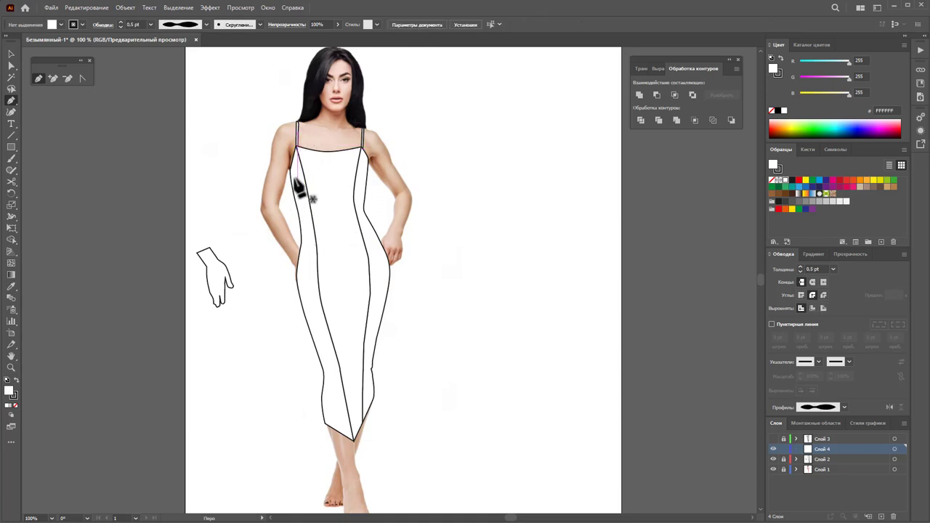
Trace a closed shading panel down the dress's left side from neckline to hem
left_click(300, 149)
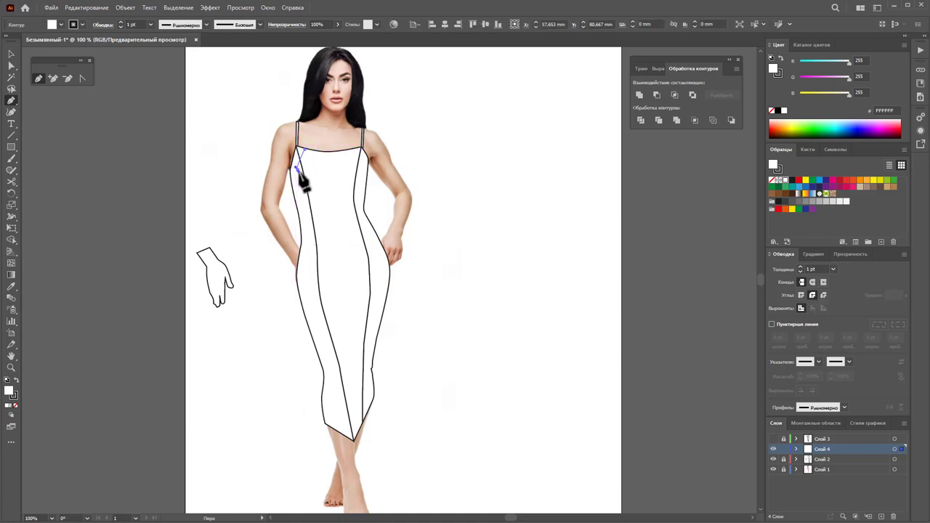
left_click(298, 168)
left_click(308, 187)
left_click(321, 190)
left_click(319, 219)
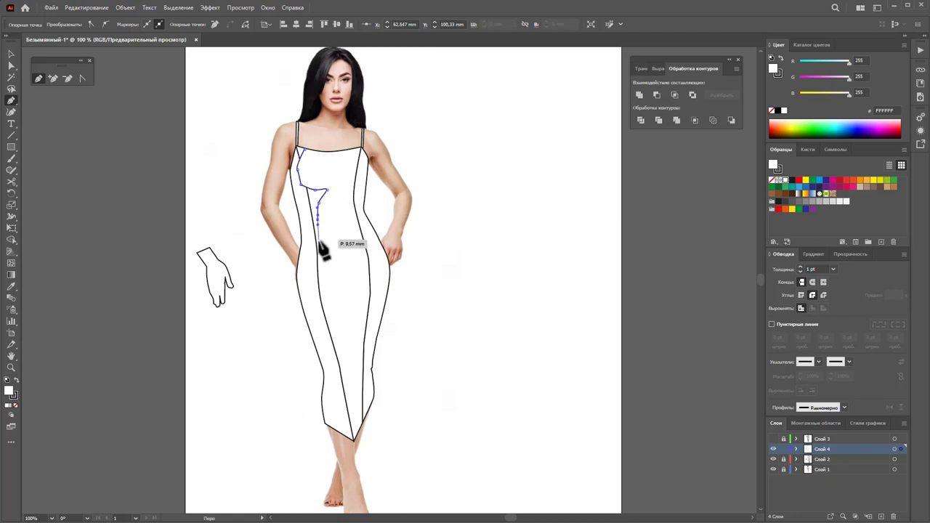
left_click(335, 354)
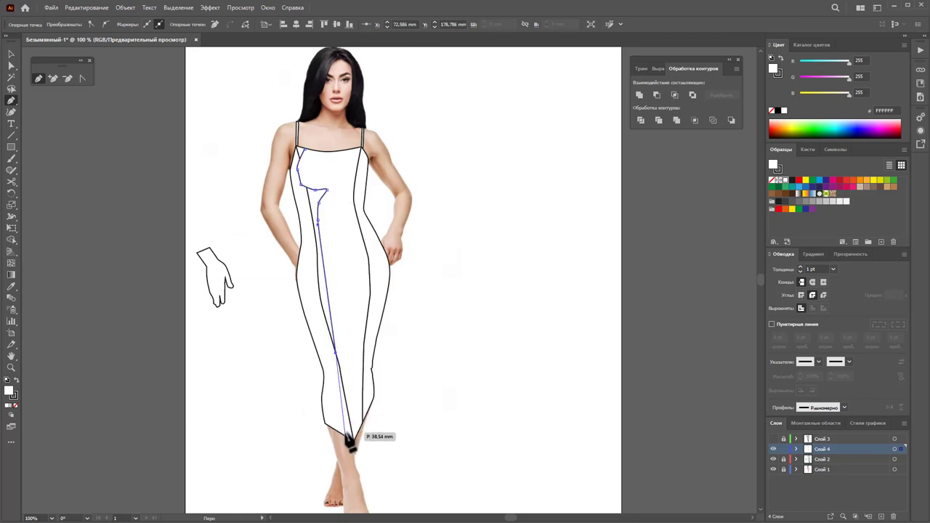
left_click_drag(342, 431, 326, 430)
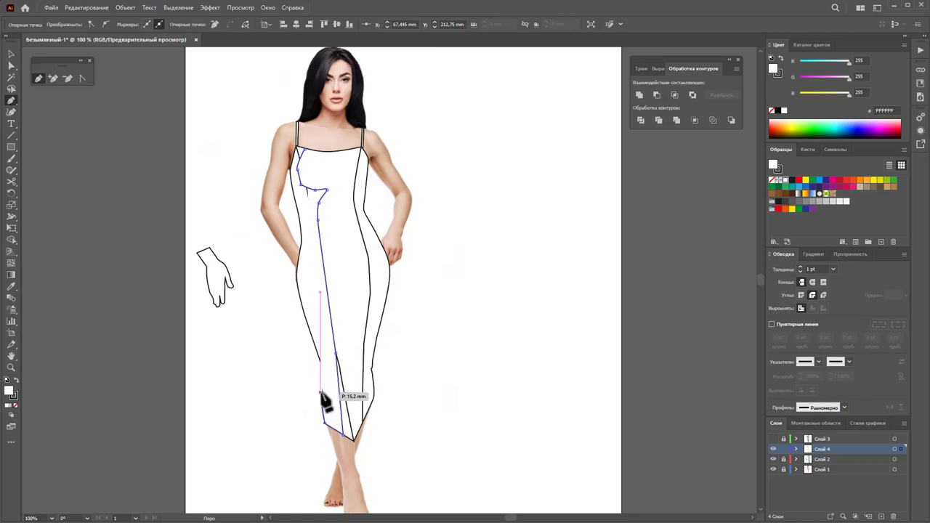
left_click(320, 398)
left_click(321, 357)
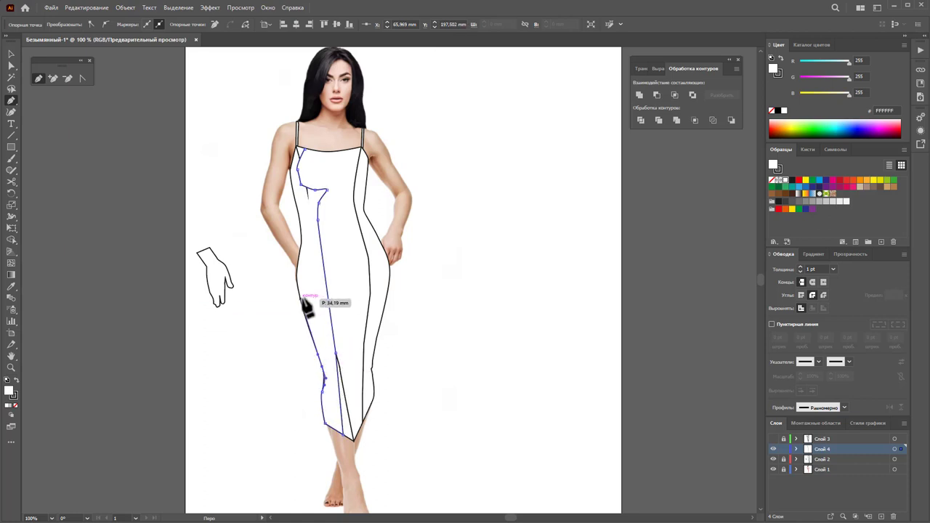
left_click(299, 290)
left_click(297, 211)
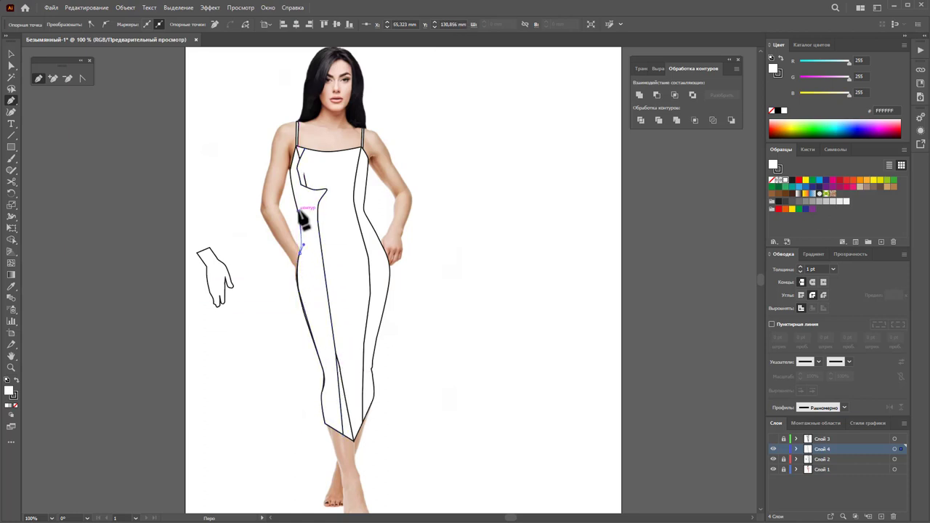
left_click_drag(298, 149, 311, 154)
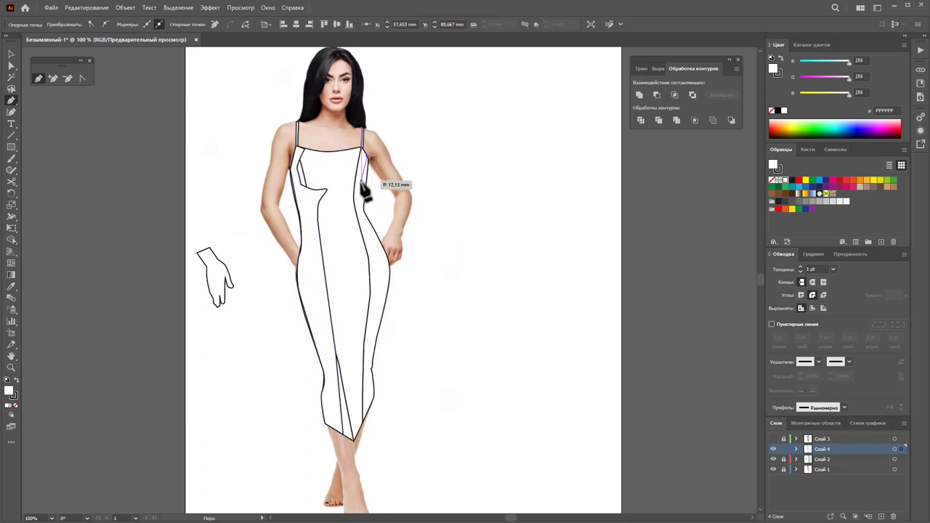
Trace a closed right-side panel from strap to hem, then select both side panels
left_click(367, 156)
left_click_drag(353, 211, 365, 247)
key("ctrl+z")
mouse_move(362, 195)
left_mouse_down()
mouse_move(393, 321)
mouse_move(376, 343)
mouse_move(372, 396)
left_mouse_up()
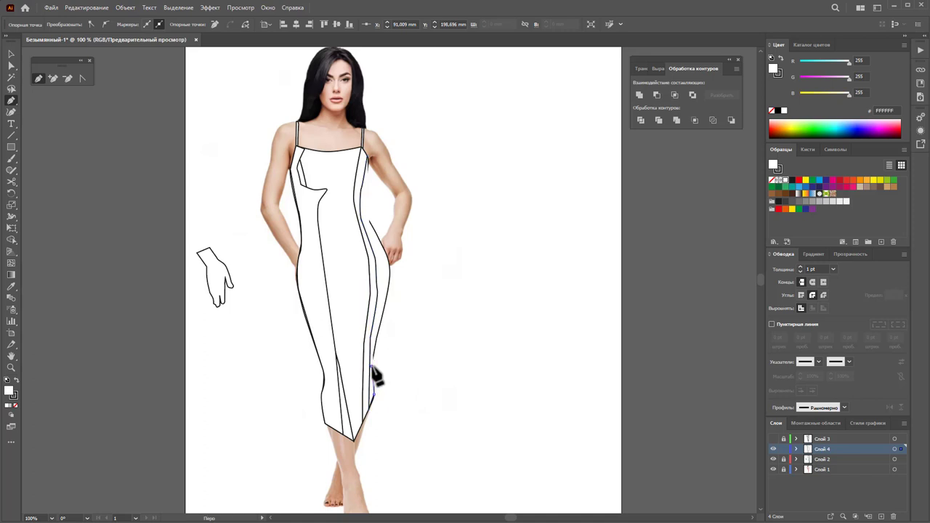
left_click_drag(374, 374, 387, 305)
left_click_drag(390, 265, 367, 211)
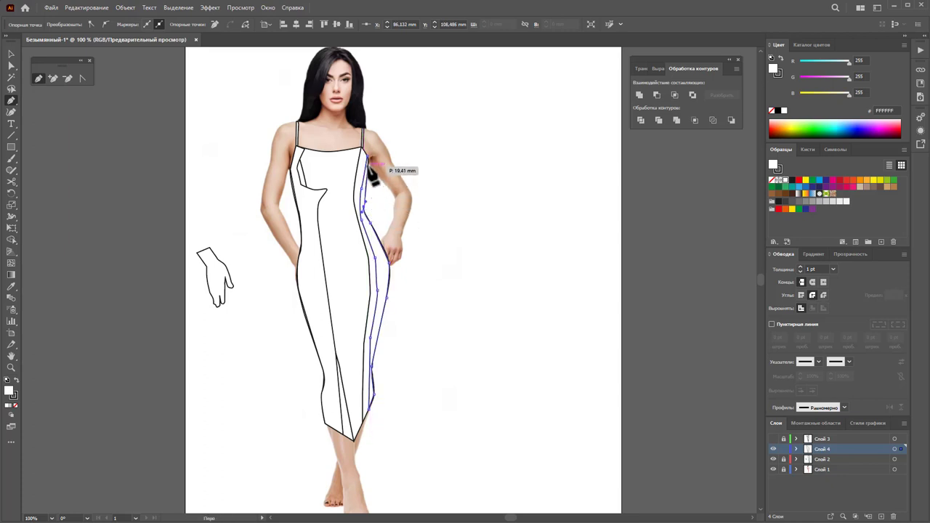
left_click_drag(363, 153, 369, 158)
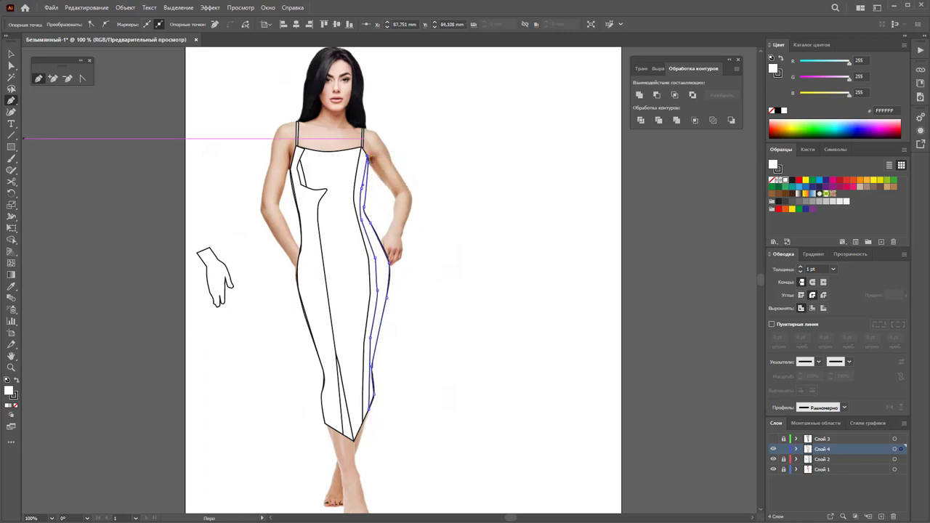
left_click(11, 54)
left_click(326, 267, "shift")
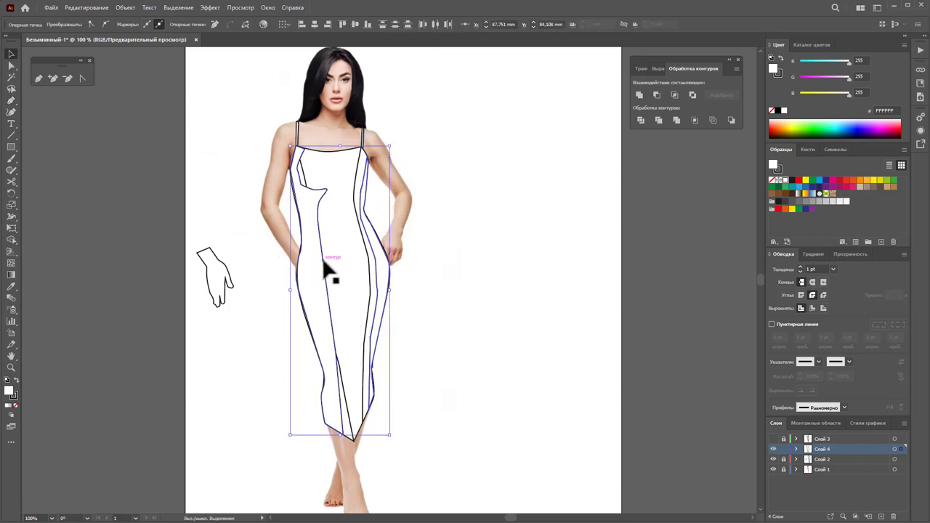
Give both side panels a black fill, no stroke and 10% opacity, then deselect
left_click(16, 406)
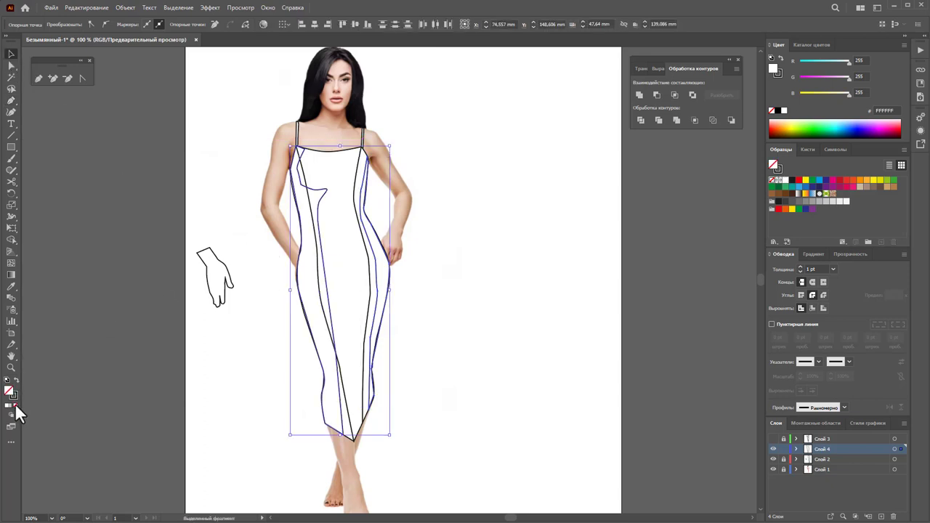
left_click(16, 380)
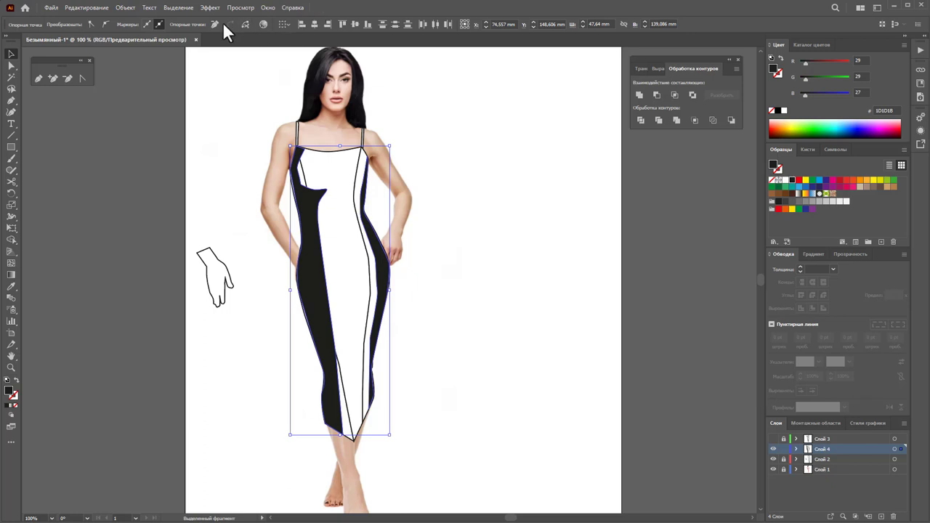
left_click(456, 211)
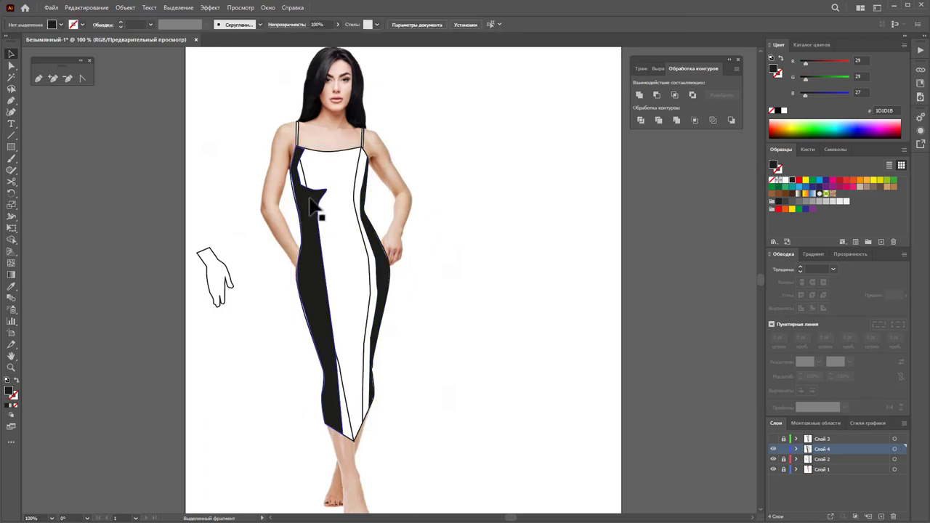
left_click(317, 214)
left_click(337, 24)
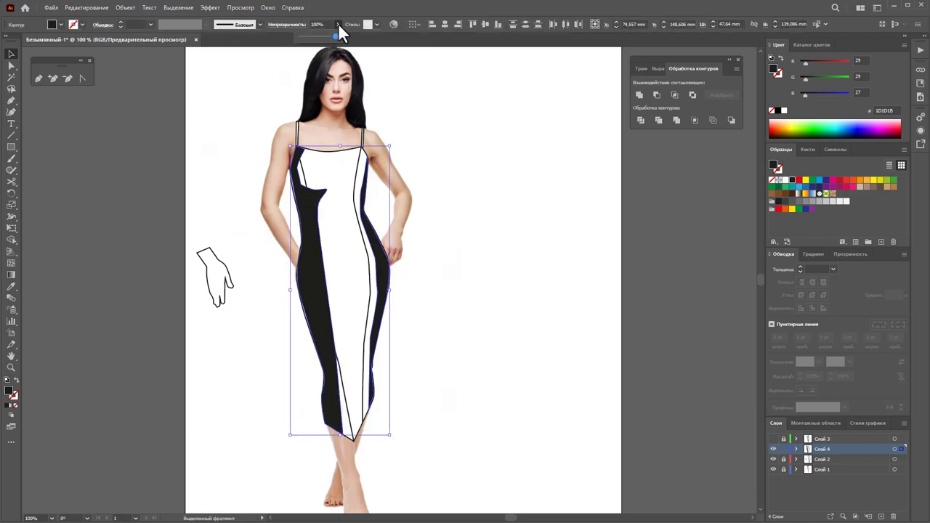
left_click_drag(308, 35, 301, 37)
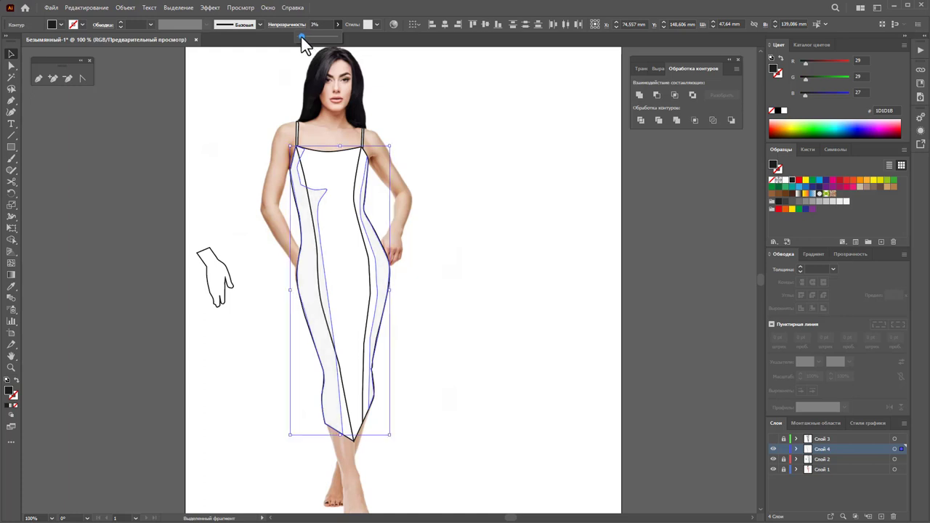
left_click(452, 187)
left_click_drag(290, 438, 387, 289)
left_click_drag(301, 35, 305, 35)
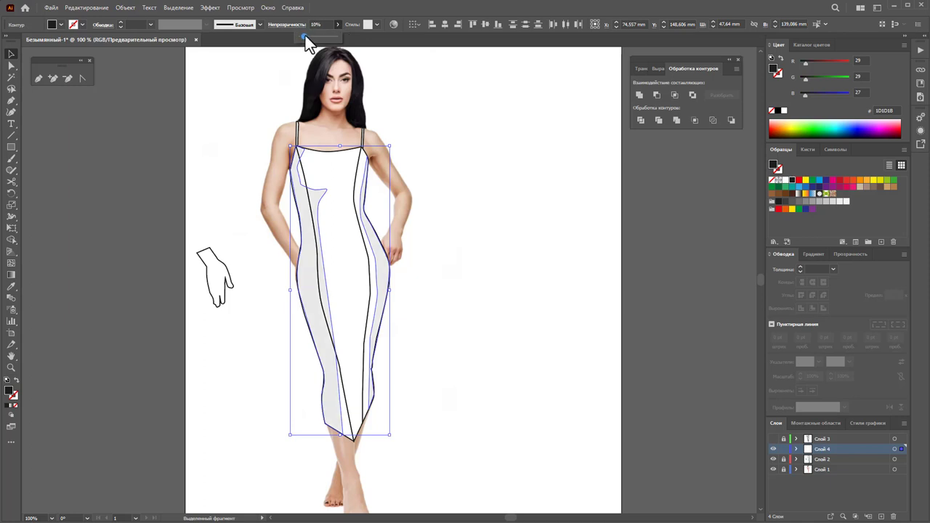
left_click(484, 207)
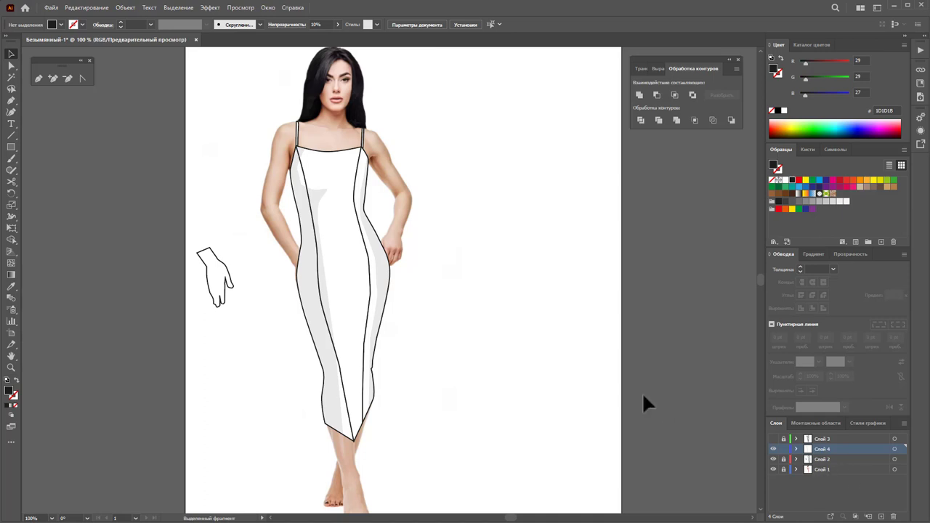
Show the bow layer, make Слой 3 active, and zoom in on the bow knot
left_click(773, 449)
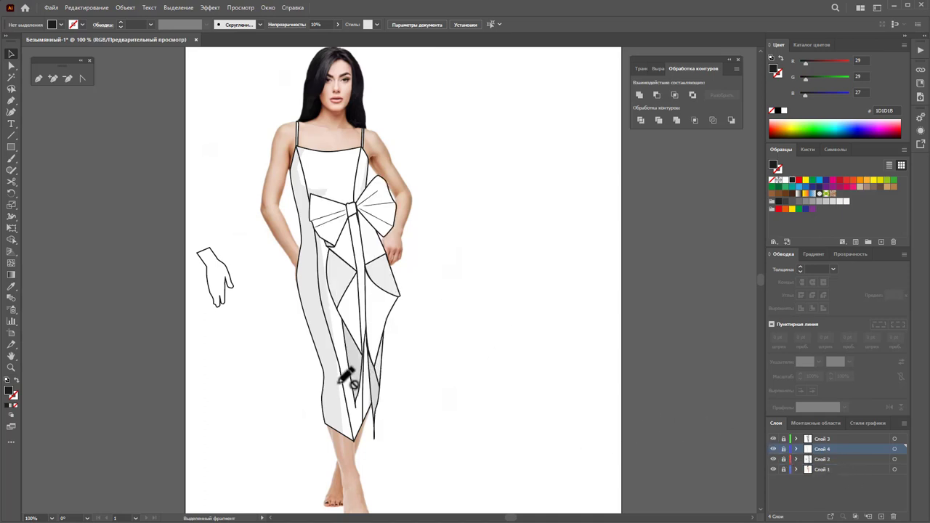
left_click(837, 439)
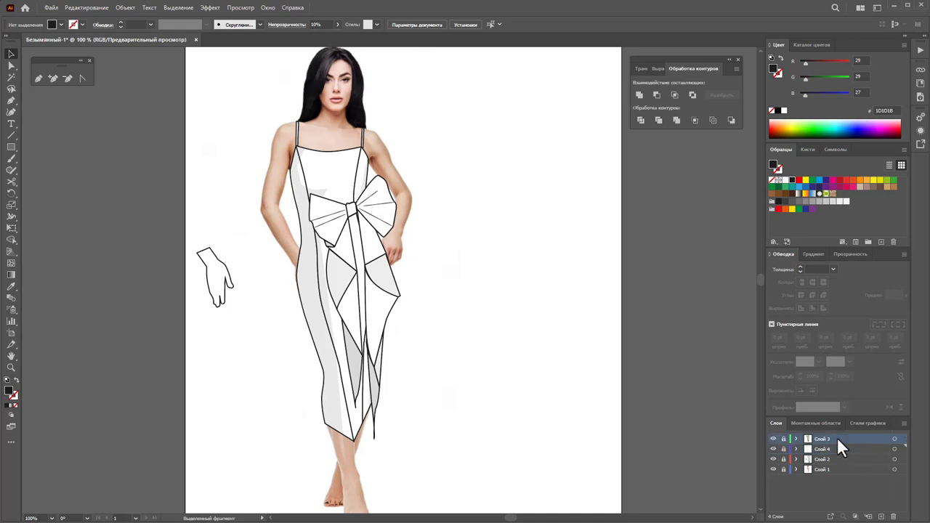
left_click(11, 367)
left_click(319, 176)
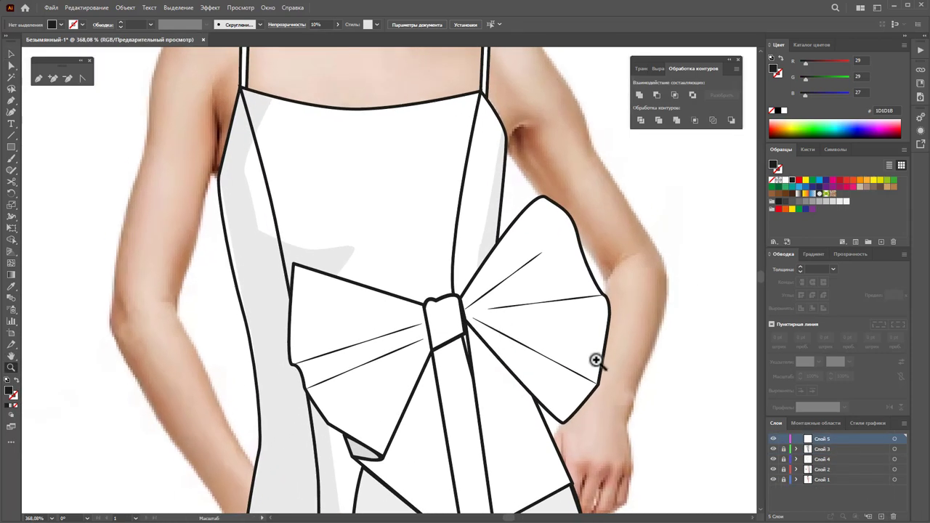
left_click(601, 361)
scroll(508, 350, "down", 1)
left_click_drag(508, 351, 533, 354)
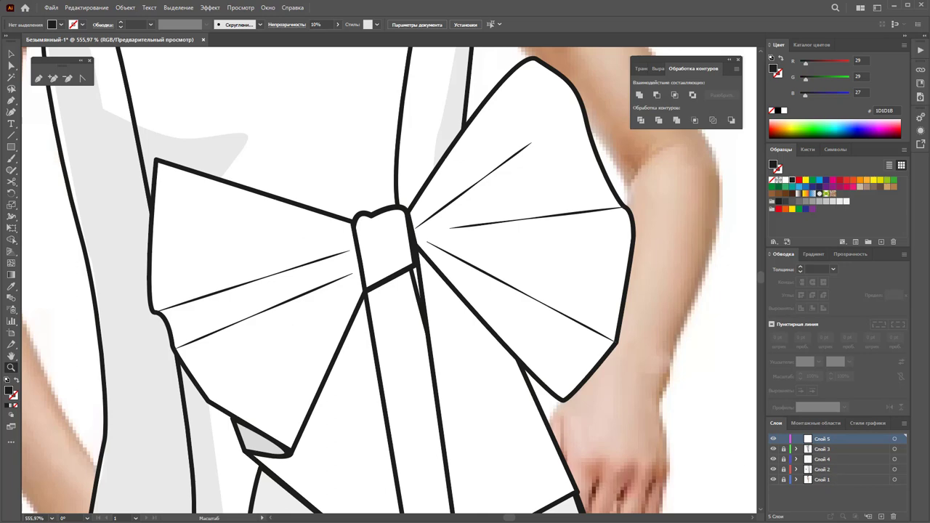
Draw two closed fold-shadow wedges running from the knot into the bow's left wing
left_click(39, 78)
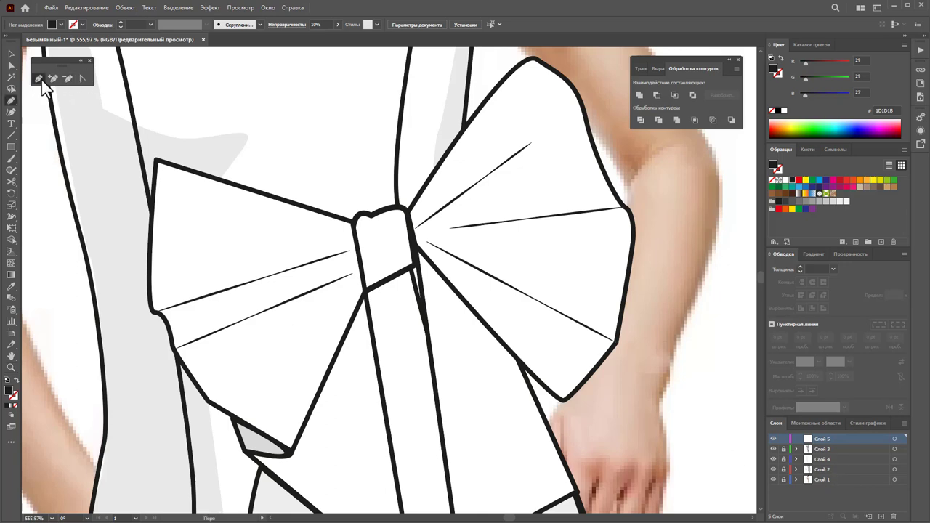
left_click(353, 228)
left_click(204, 217)
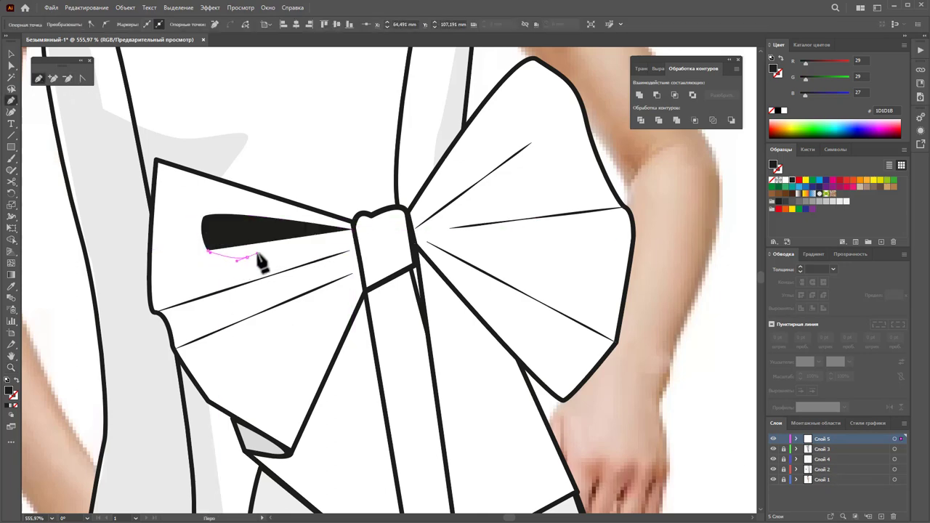
left_click_drag(233, 260, 261, 253)
left_click(356, 247)
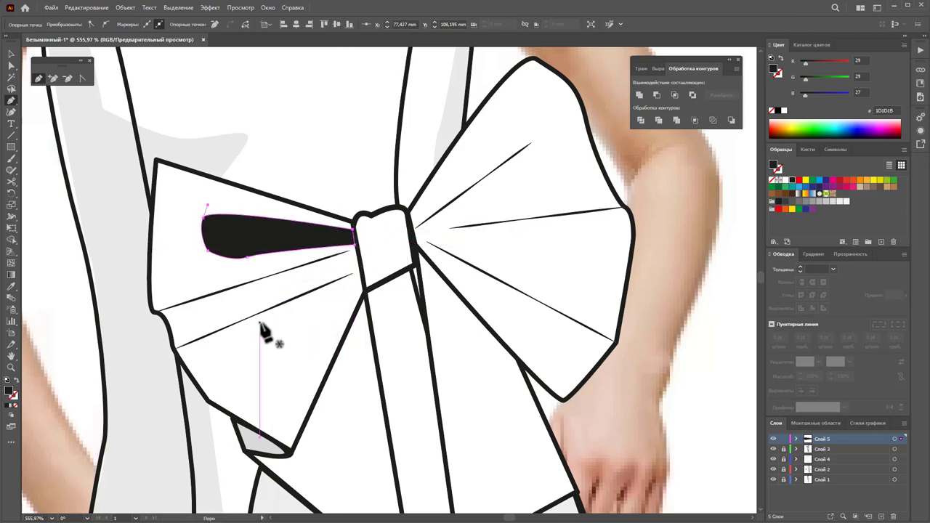
left_click(359, 276)
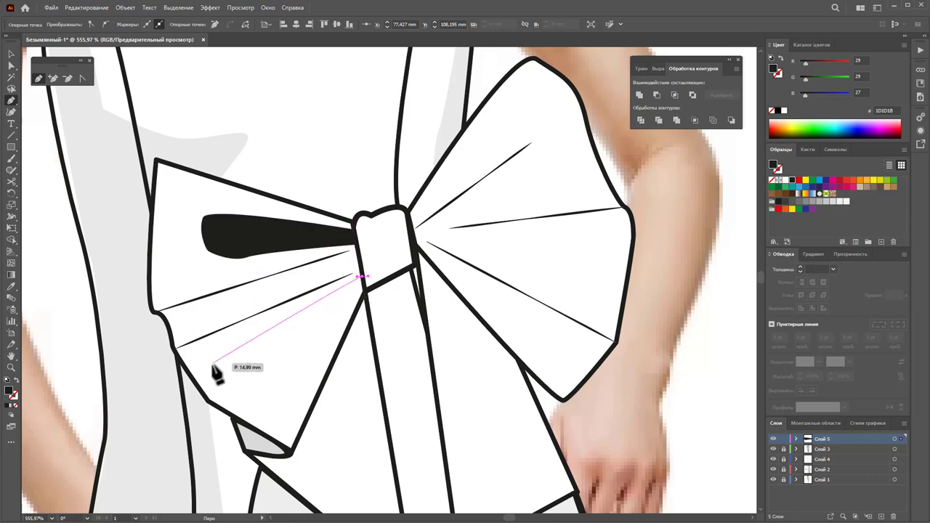
left_click(207, 398)
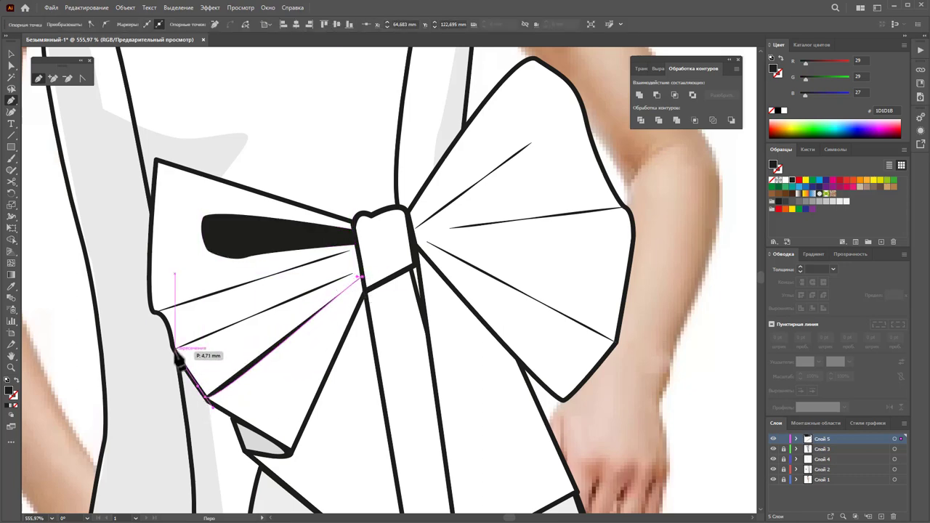
left_click(174, 348)
left_click(356, 278)
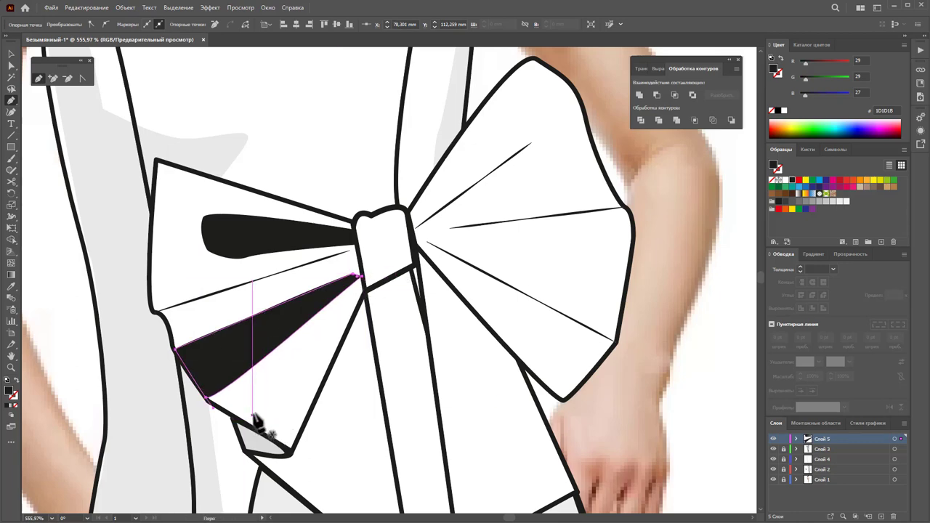
Draw three closed black shadow wedges inside the bow's right loop
left_click(413, 221)
left_click(519, 102)
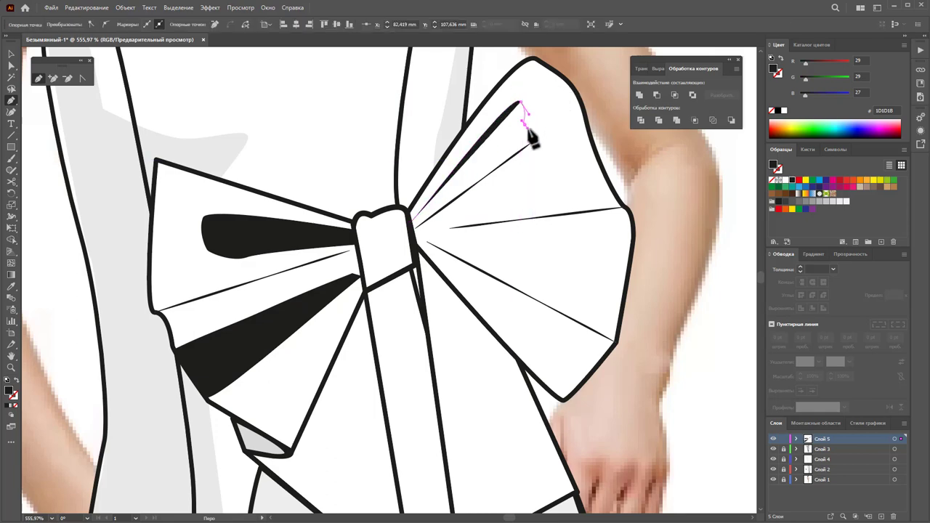
left_click(537, 134)
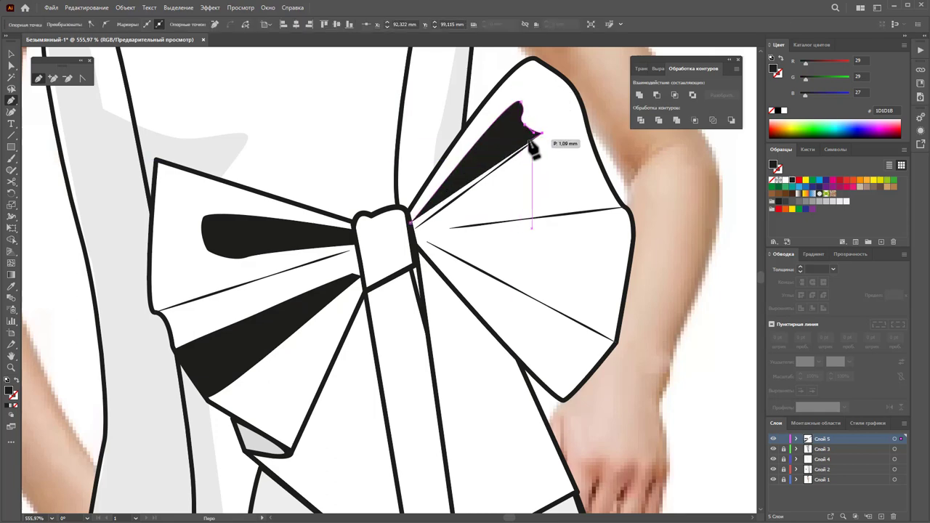
left_click(412, 222)
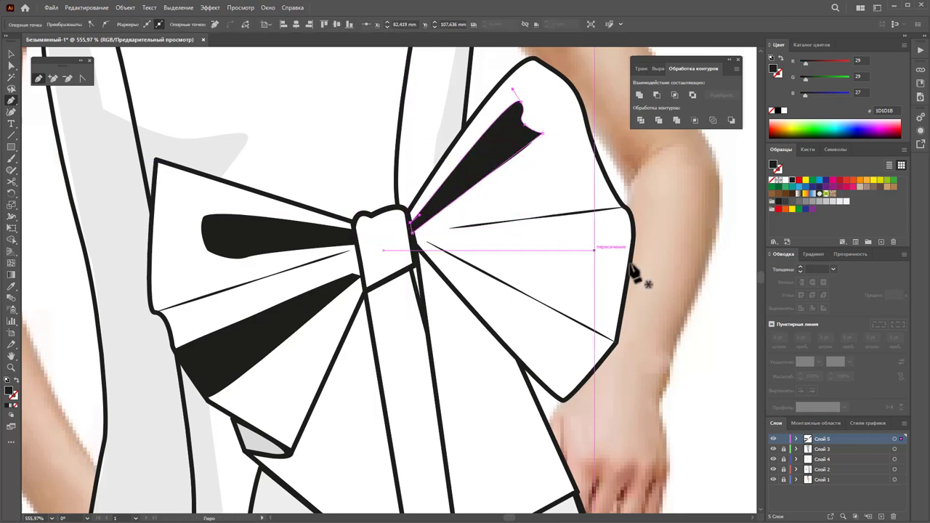
left_click(630, 236)
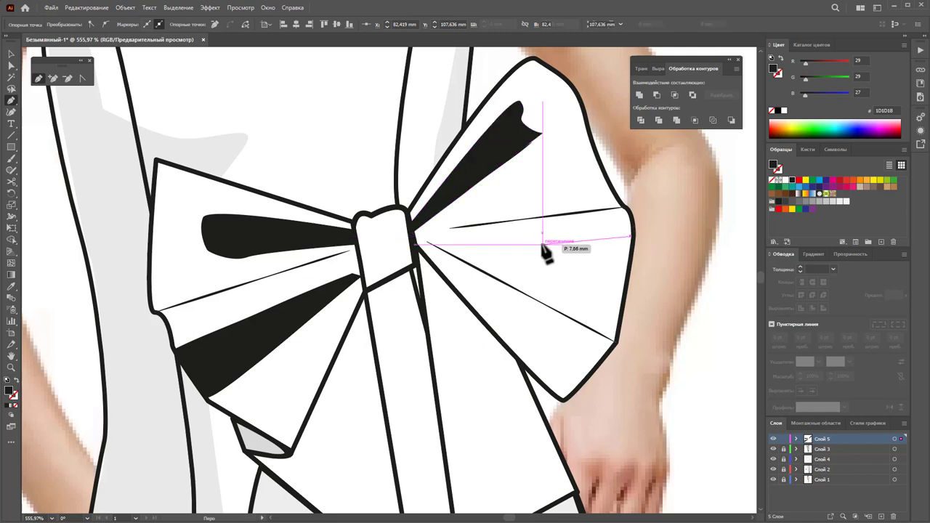
left_click(494, 248)
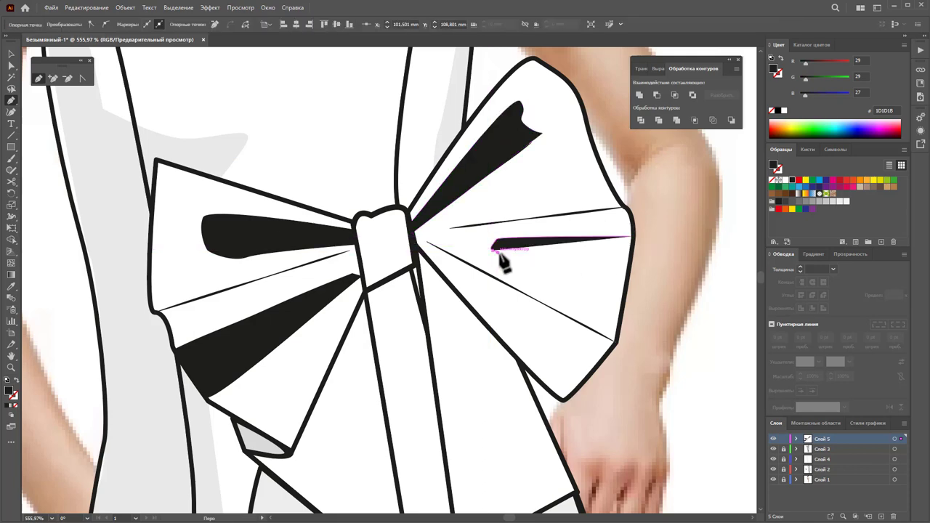
left_click(616, 328)
left_click(631, 237)
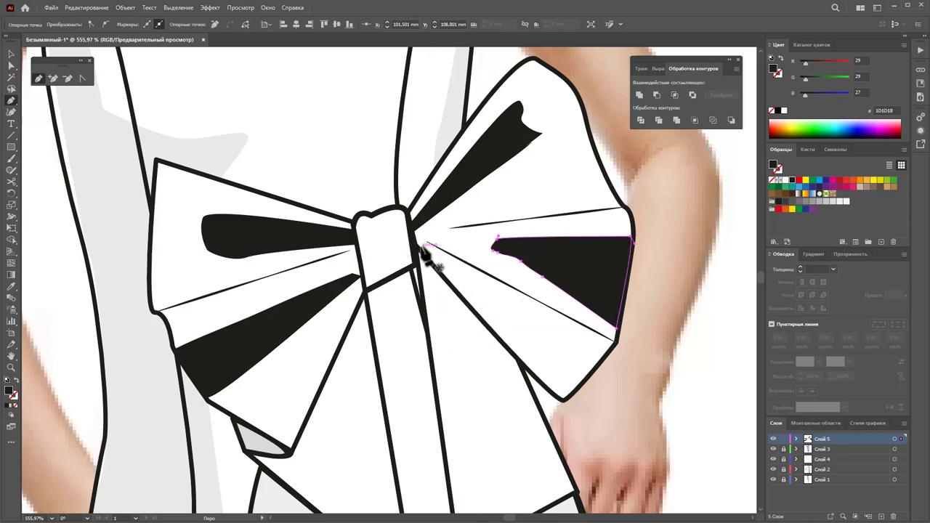
left_click(417, 244)
left_click(583, 381)
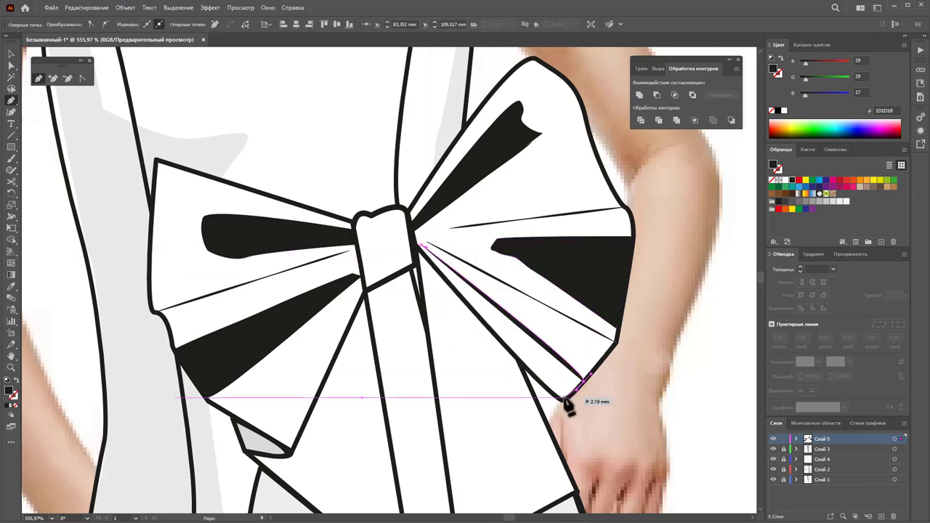
left_click(561, 397)
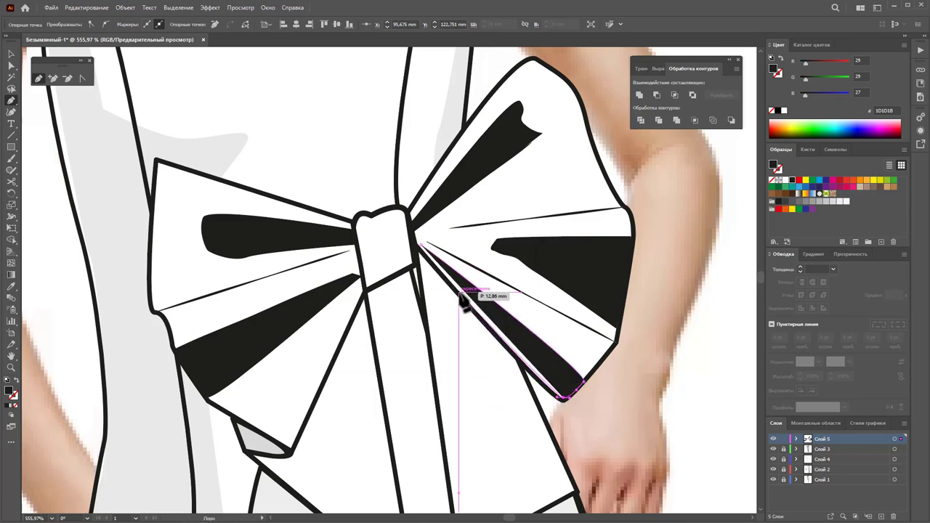
left_click(458, 293)
left_click(420, 246)
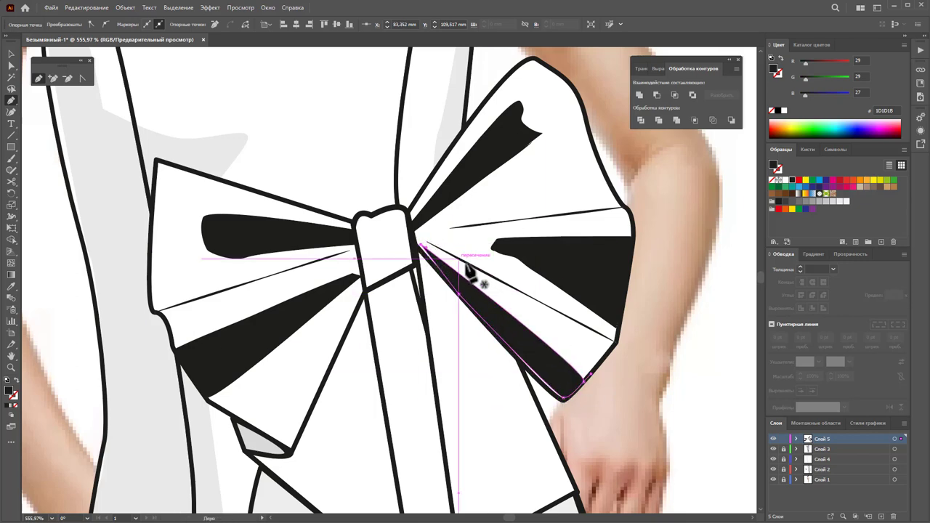
Draw a curved, closed black shadow shape in the left shirt panel
scroll(473, 269, "down", 1)
scroll(476, 266, "down", 1)
scroll(481, 265, "down", 3)
scroll(478, 266, "down", 7)
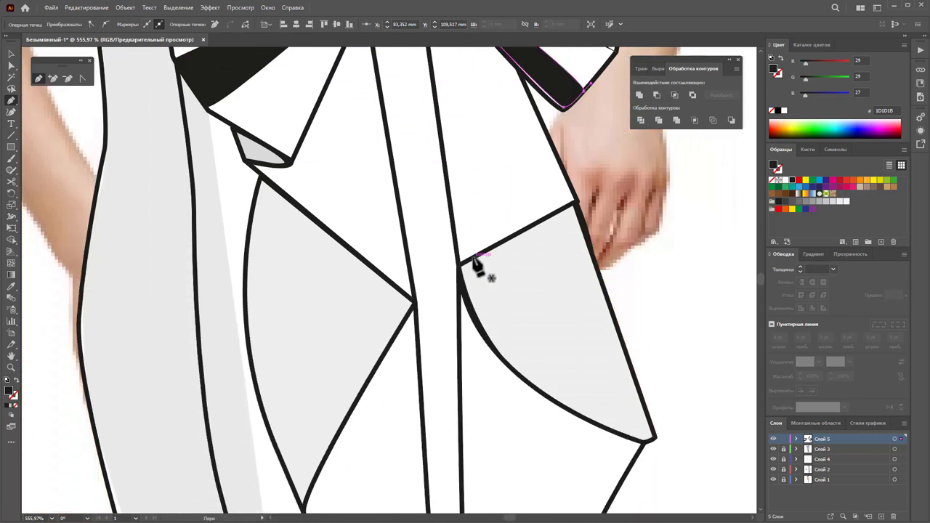
scroll(290, 200, "down", 2)
left_click(379, 233)
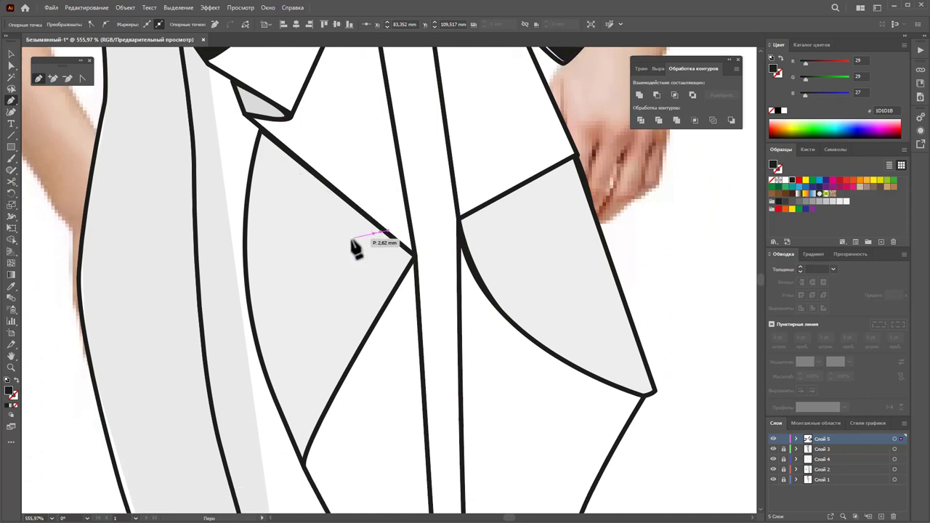
left_click_drag(313, 256, 298, 271)
left_click_drag(287, 343, 288, 352)
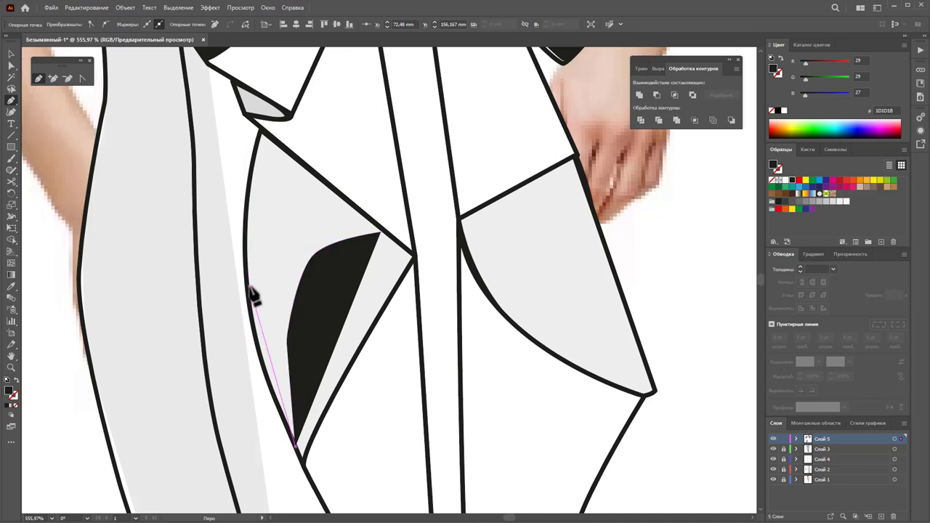
left_click_drag(248, 289, 247, 224)
left_click(263, 141)
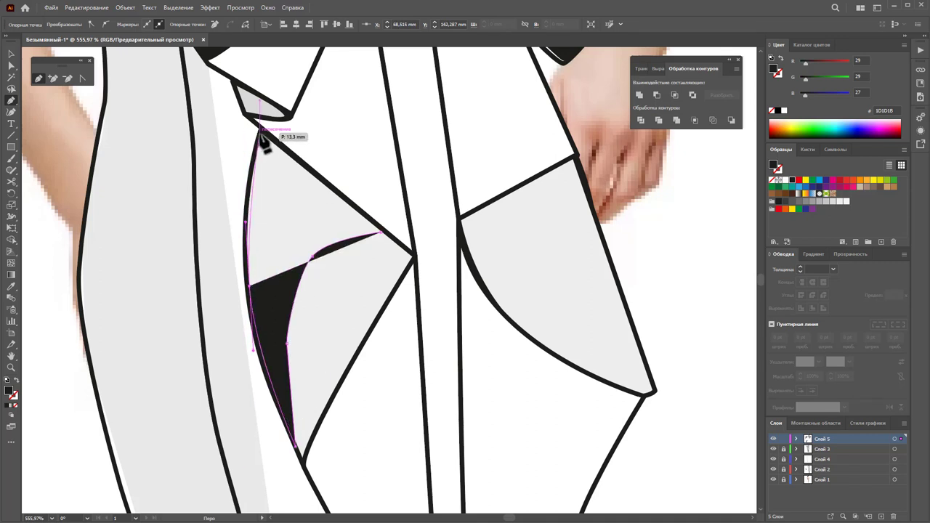
left_click(380, 233)
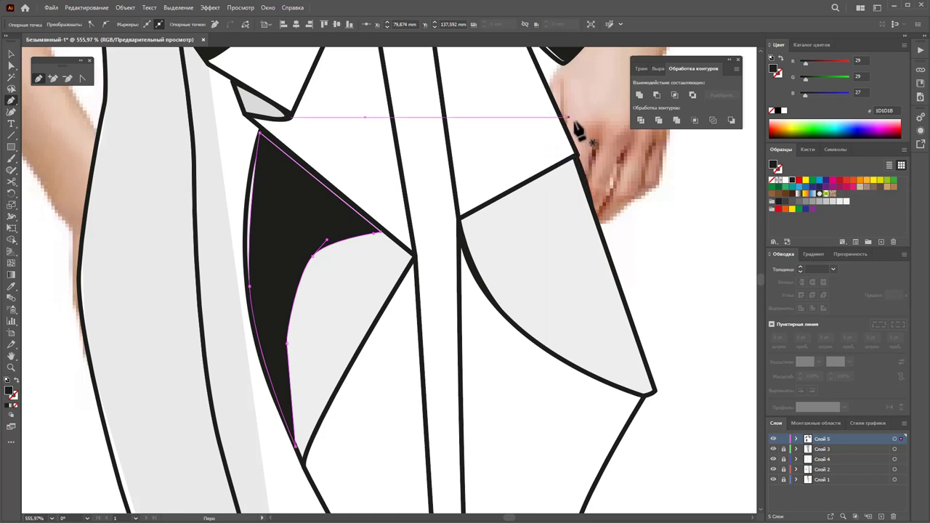
Draw a crescent shadow at the pocket corner and nudge an anchor on the left panel shadow
left_click(586, 193)
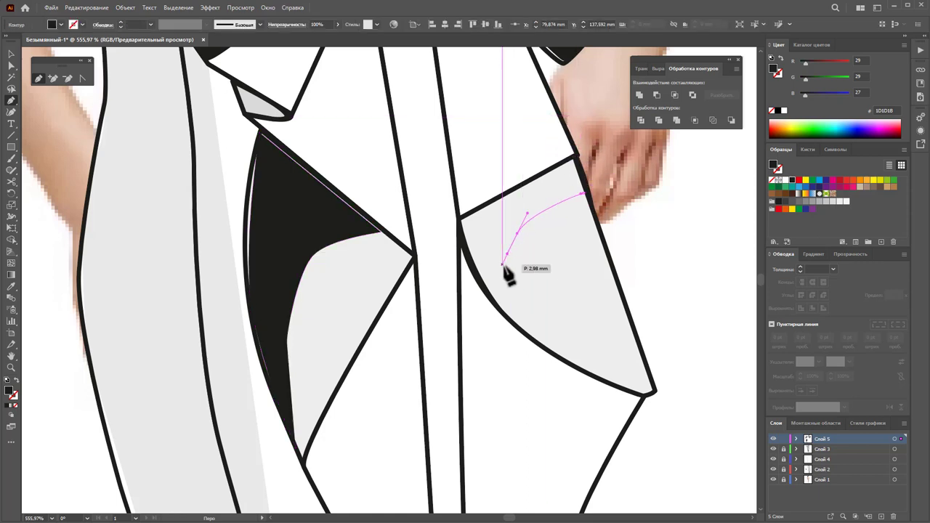
left_click_drag(507, 284, 528, 339)
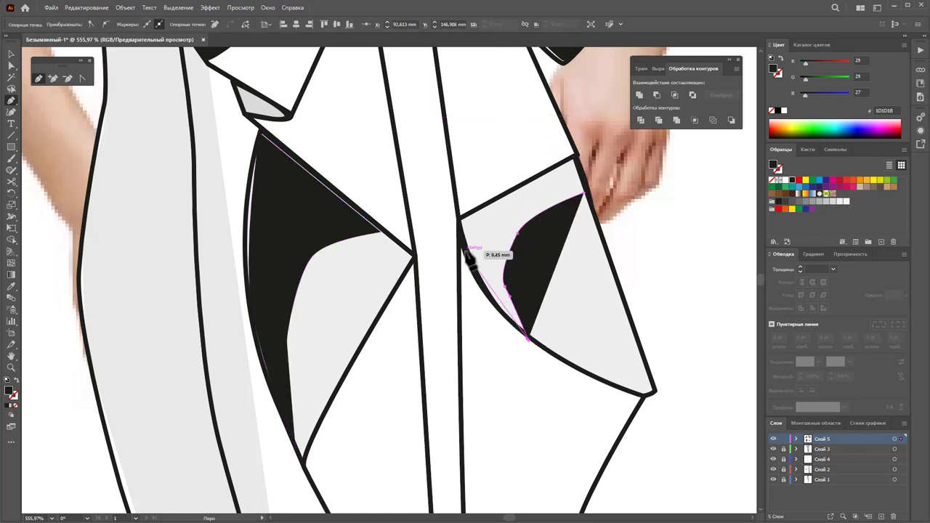
left_click_drag(459, 221, 479, 218)
left_click(576, 157)
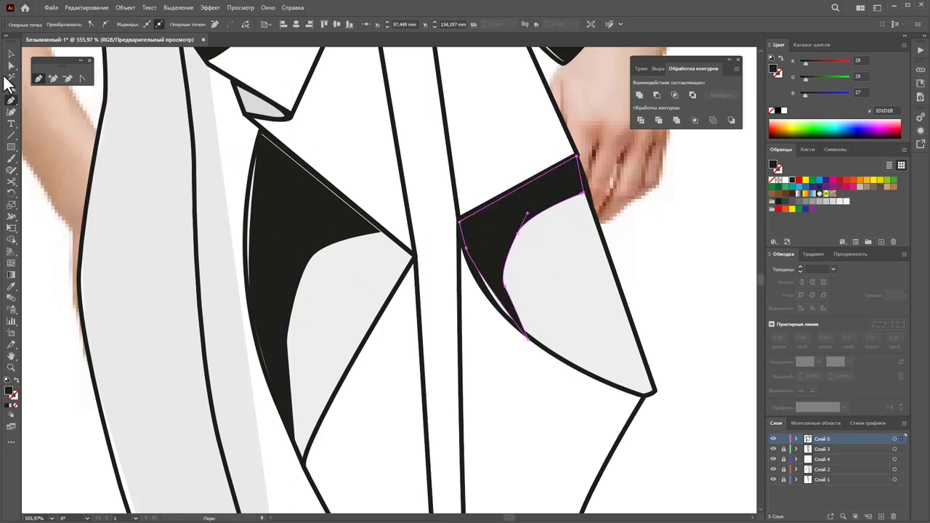
left_click(11, 65)
left_click(299, 210)
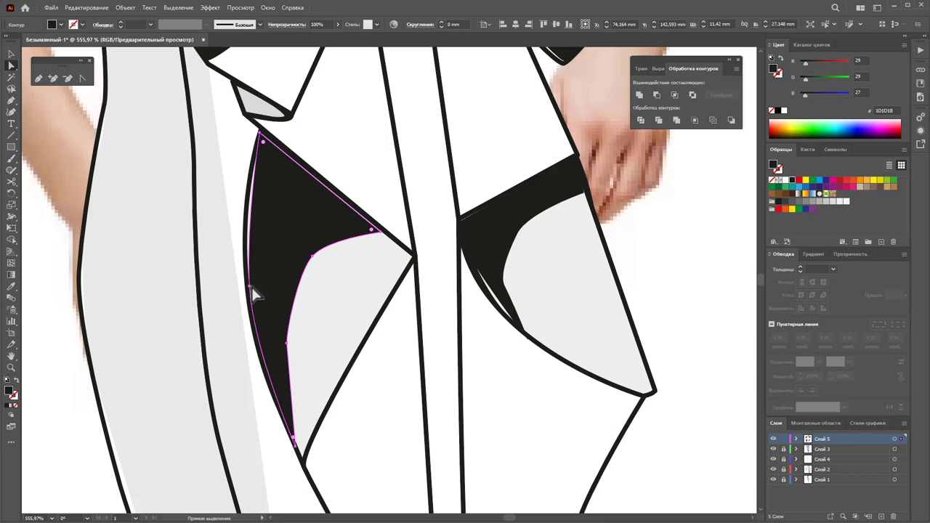
left_click_drag(251, 287, 249, 291)
Draw a closed black sliver along the jacket edge
scroll(494, 254, "down", 3)
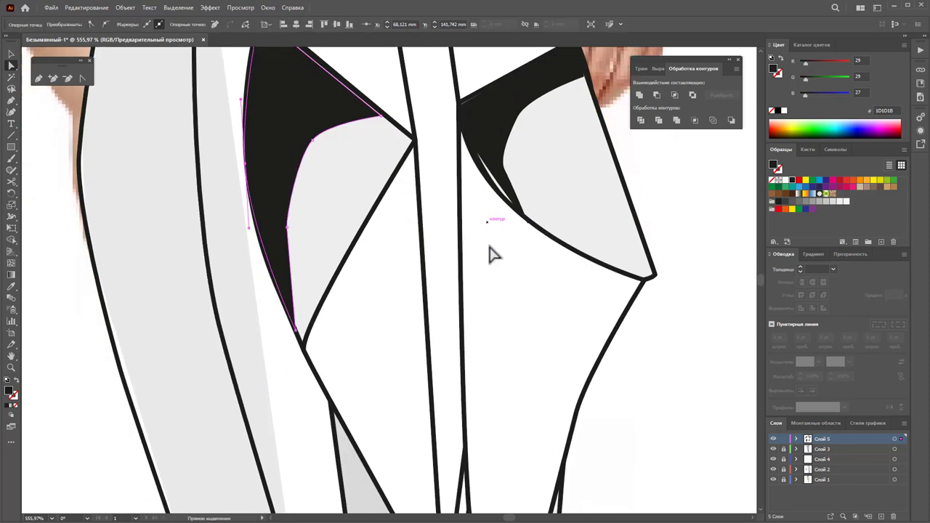
scroll(494, 254, "down", 2)
scroll(487, 235, "down", 2)
scroll(487, 234, "down", 2)
scroll(487, 235, "down", 1)
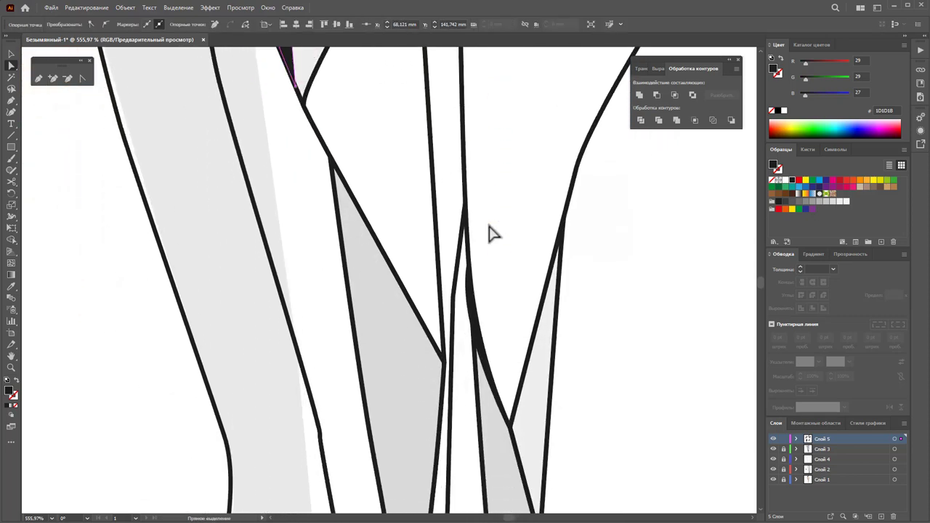
left_click(40, 79)
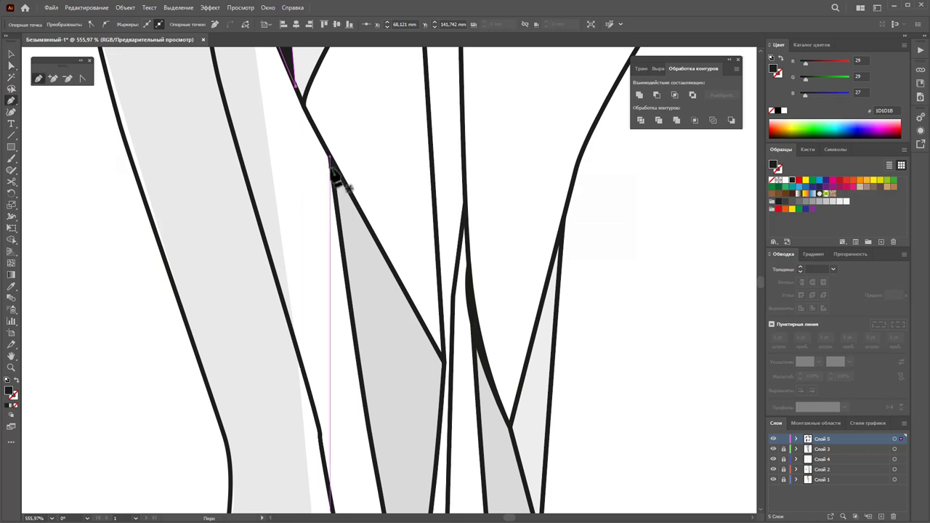
left_click(331, 165)
left_click(444, 358)
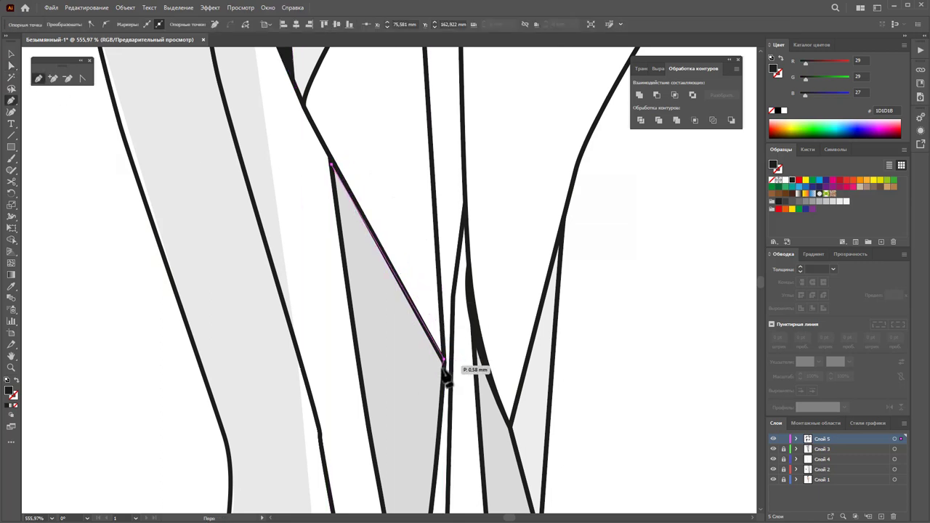
left_click(436, 422)
left_click(376, 315)
left_click(331, 164)
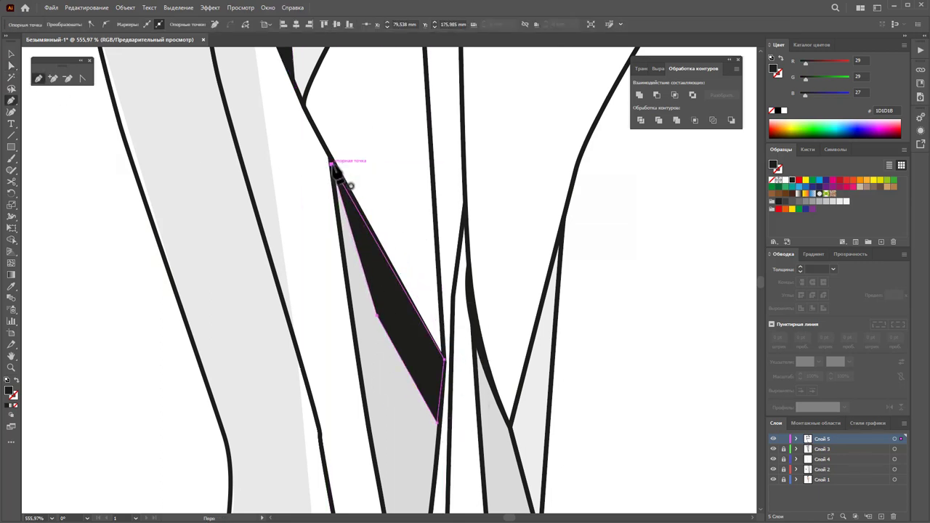
Draw a closed shadow shape in the narrow right panel
scroll(509, 254, "down", 1)
scroll(530, 287, "down", 3)
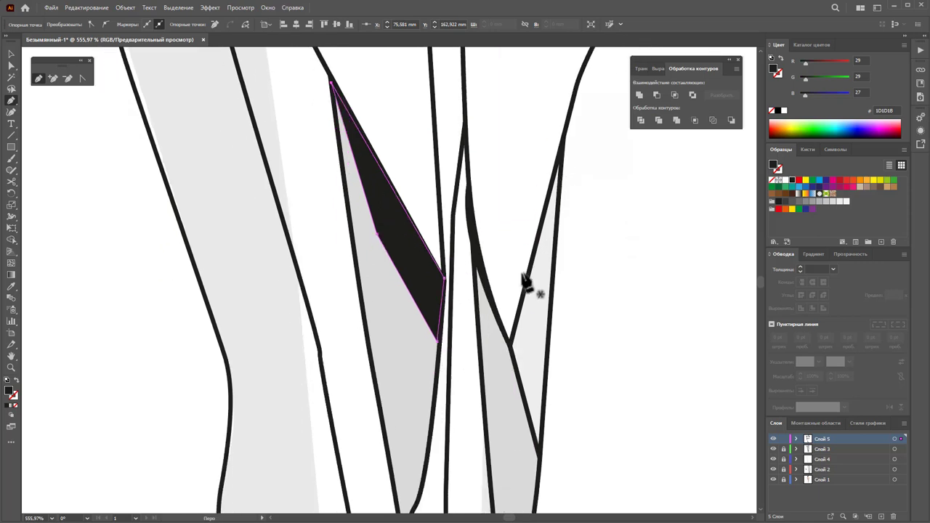
scroll(526, 276, "down", 1)
scroll(521, 265, "down", 2)
scroll(523, 267, "down", 1)
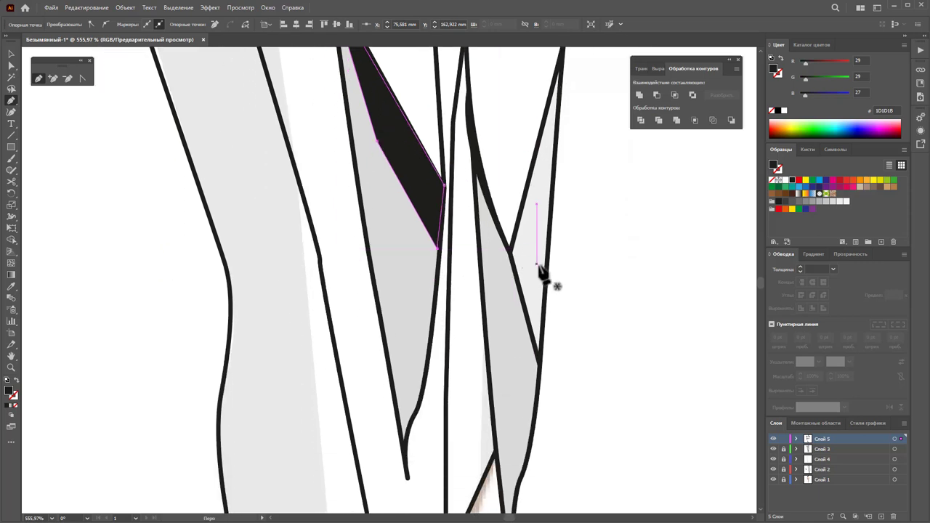
left_click(555, 143)
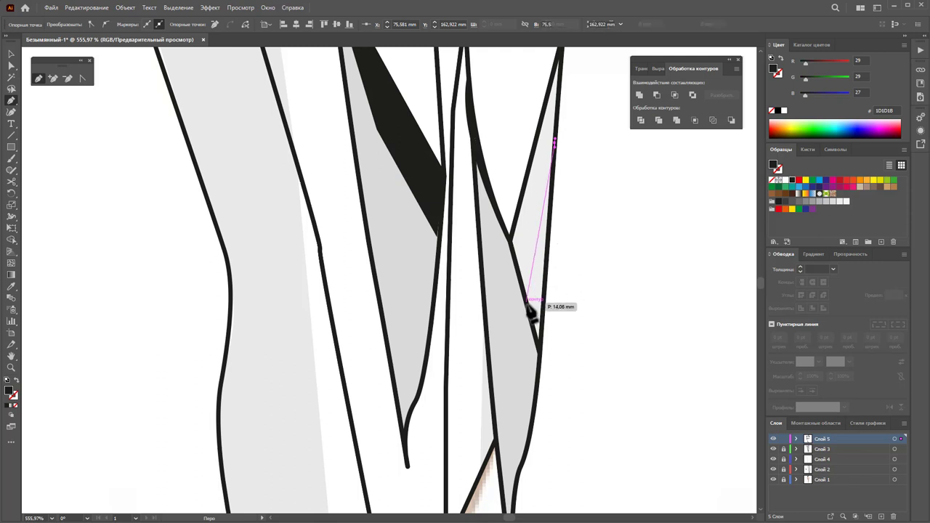
left_click(528, 312)
left_click(509, 242)
left_click(558, 53)
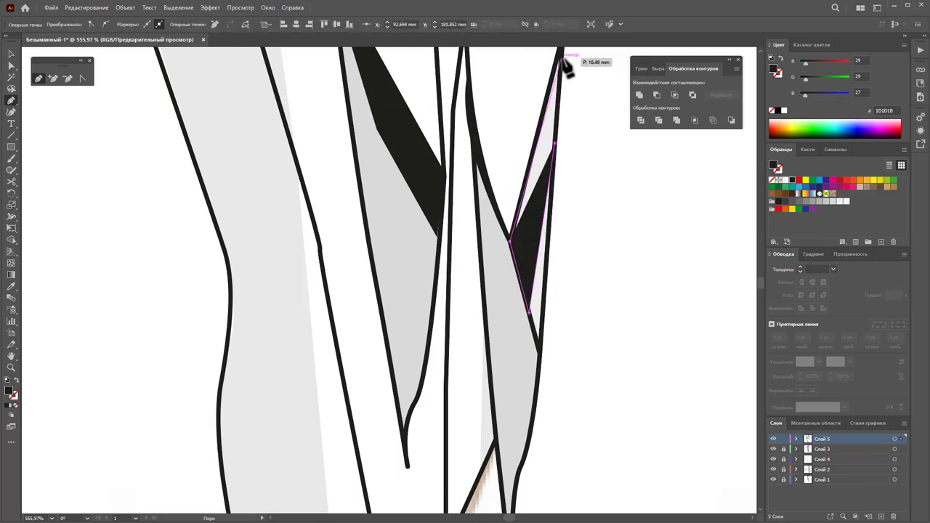
scroll(563, 123, "up", 1)
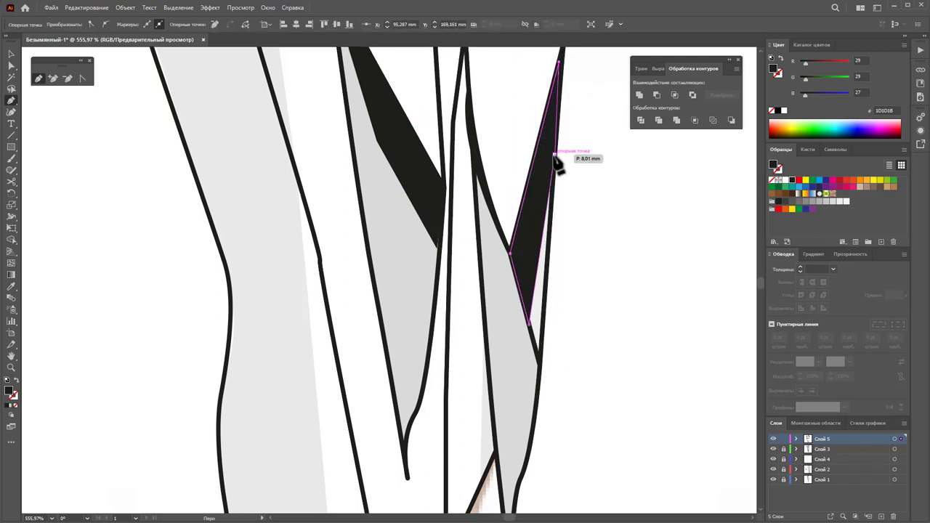
left_click(555, 155)
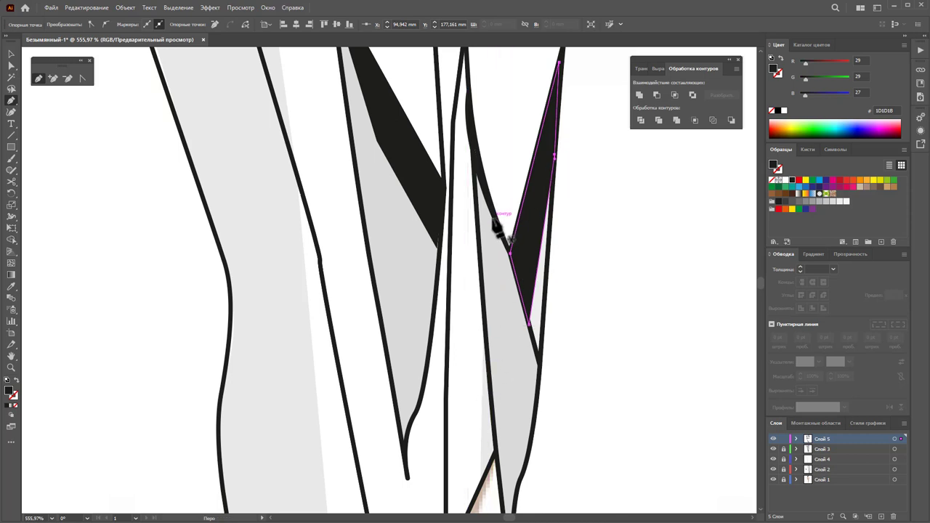
Draw a dark wedge in the lower fold, raise its top point, and zoom to fit
left_click_drag(494, 224, 497, 247)
left_click(500, 384)
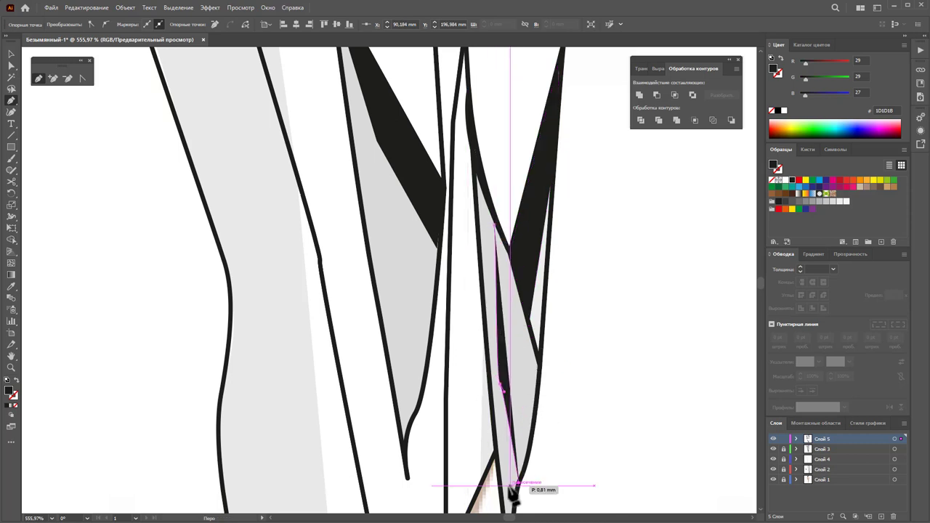
scroll(513, 480, "down", 1)
scroll(512, 479, "down", 4)
left_click(509, 491)
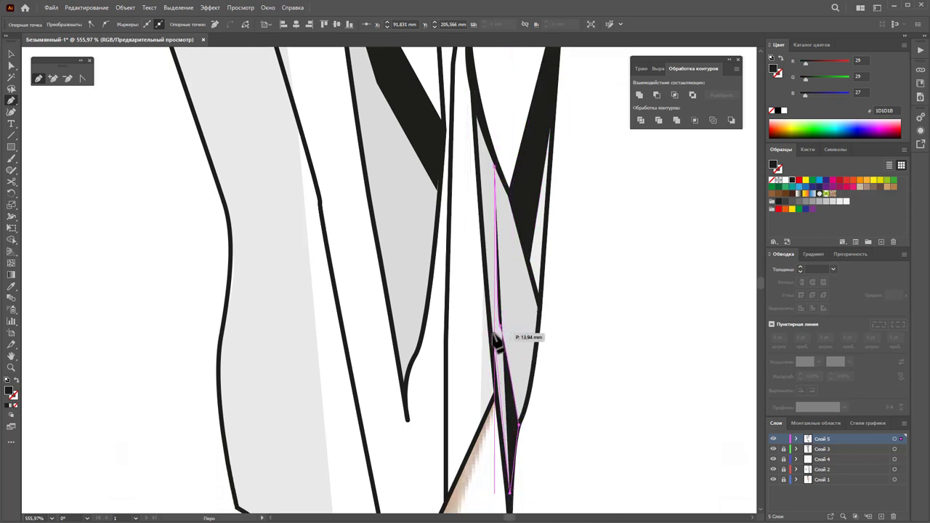
left_click_drag(494, 167, 473, 112)
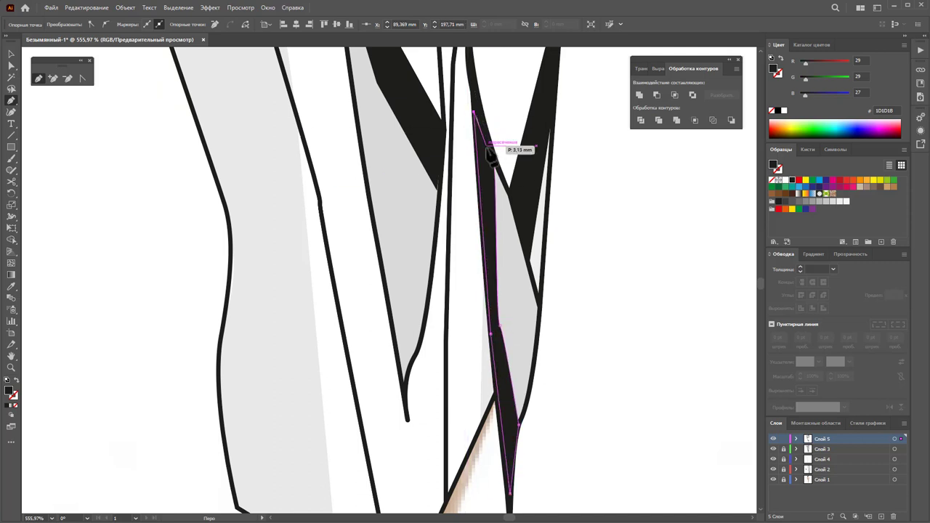
left_click(11, 55)
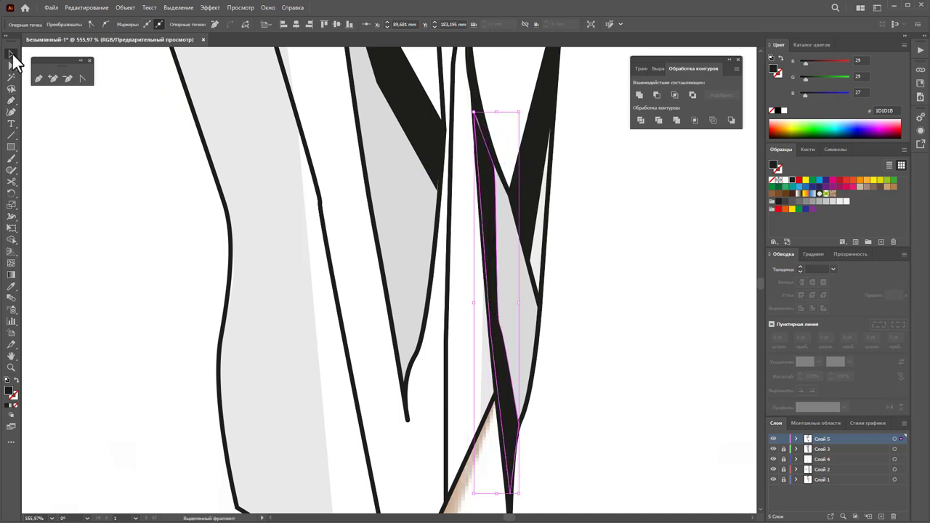
key("ctrl+0")
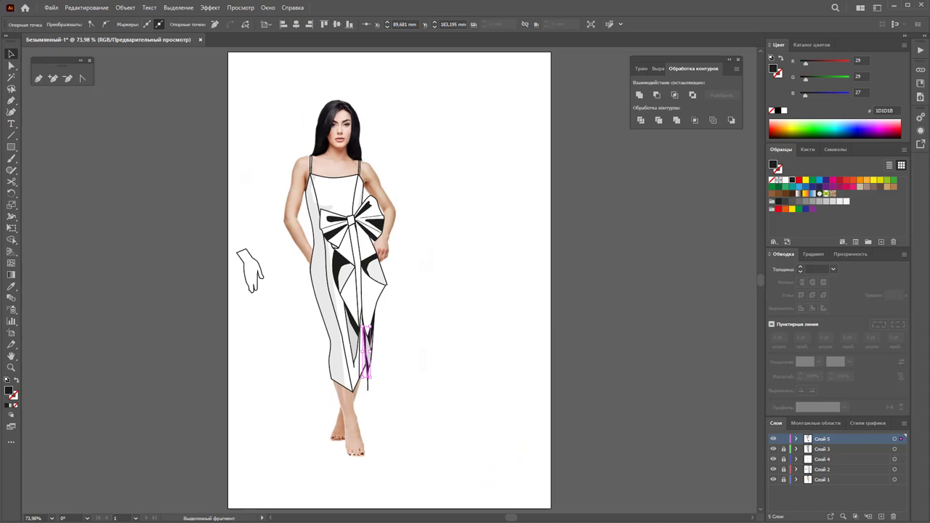
Select the bow and drape shadow shapes and lower their opacity to 24%
left_click(12, 65)
key("v")
left_click(325, 247)
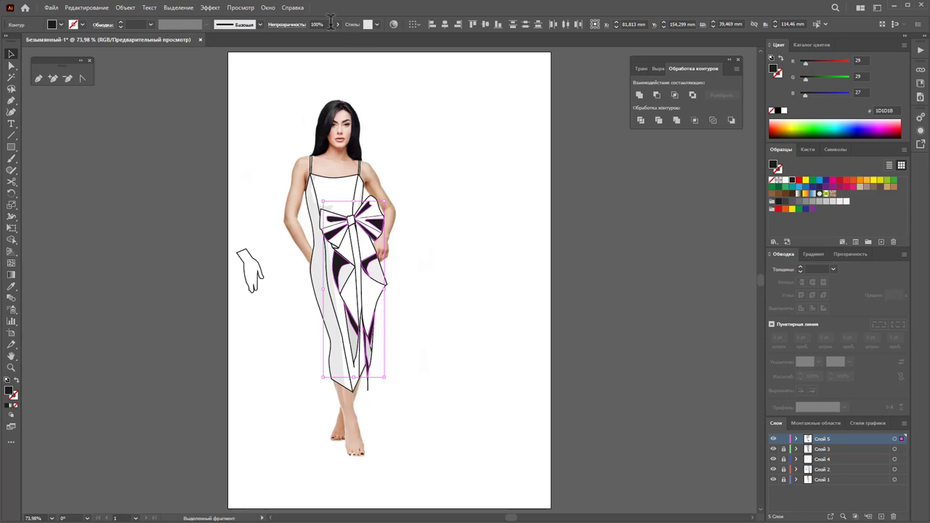
left_click_drag(334, 35, 309, 40)
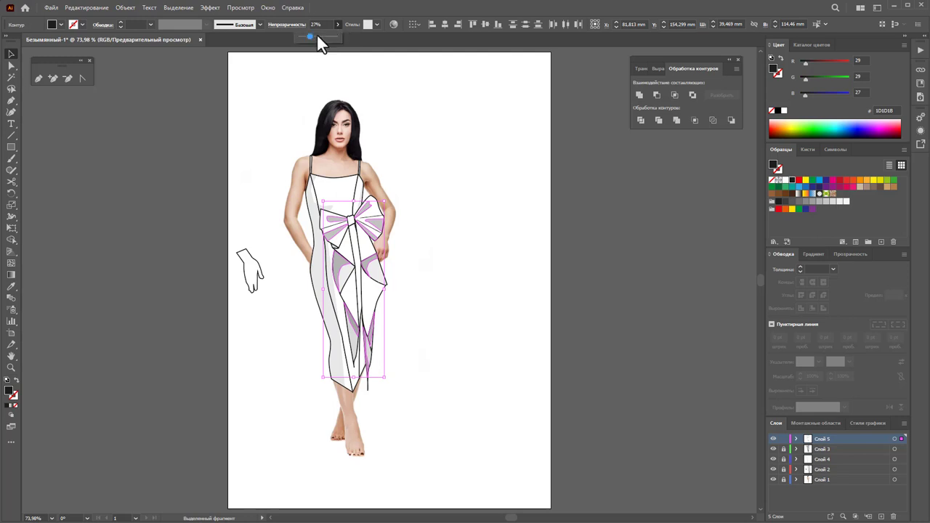
left_click_drag(318, 36, 307, 37)
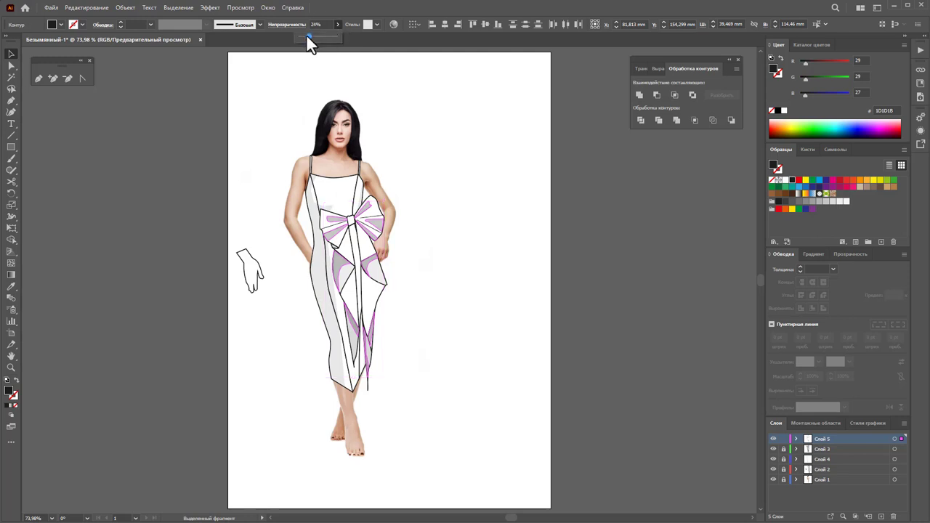
left_click(209, 8)
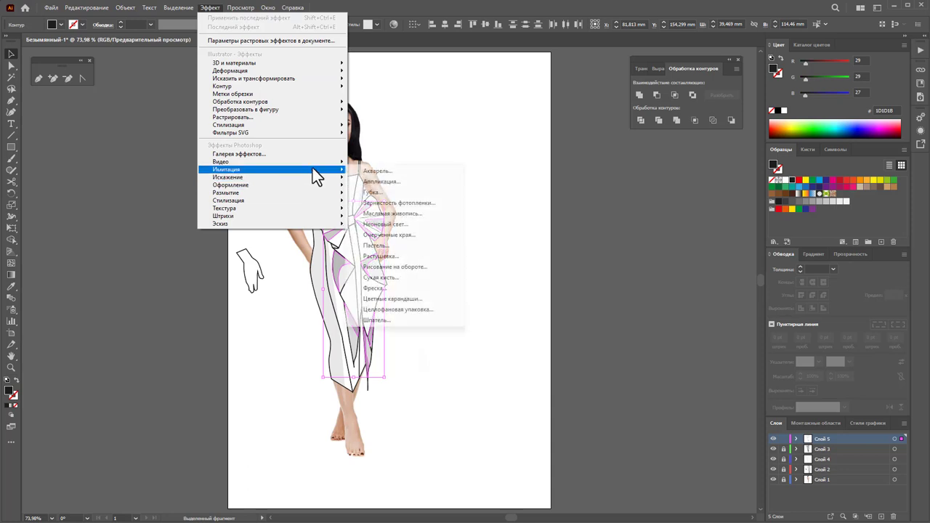
mouse_move(270, 192)
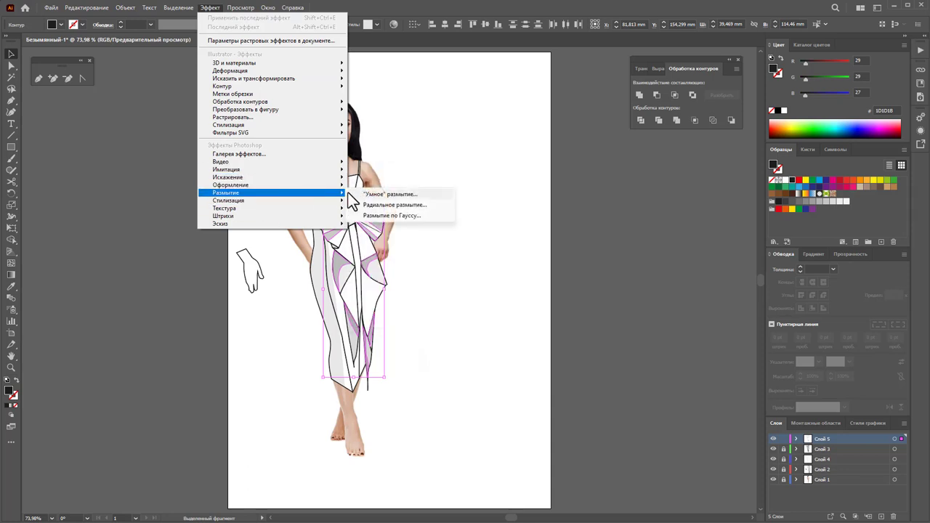
Apply a Gaussian Blur of about 6 px to the shading shapes, then deselect
left_click(392, 215)
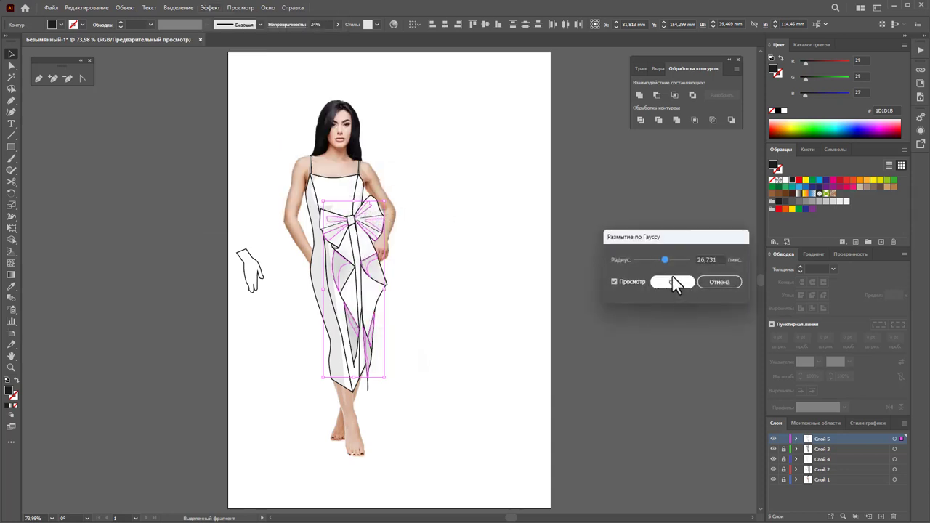
mouse_move(665, 259)
left_mouse_down()
mouse_move(641, 258)
mouse_move(653, 256)
left_mouse_up()
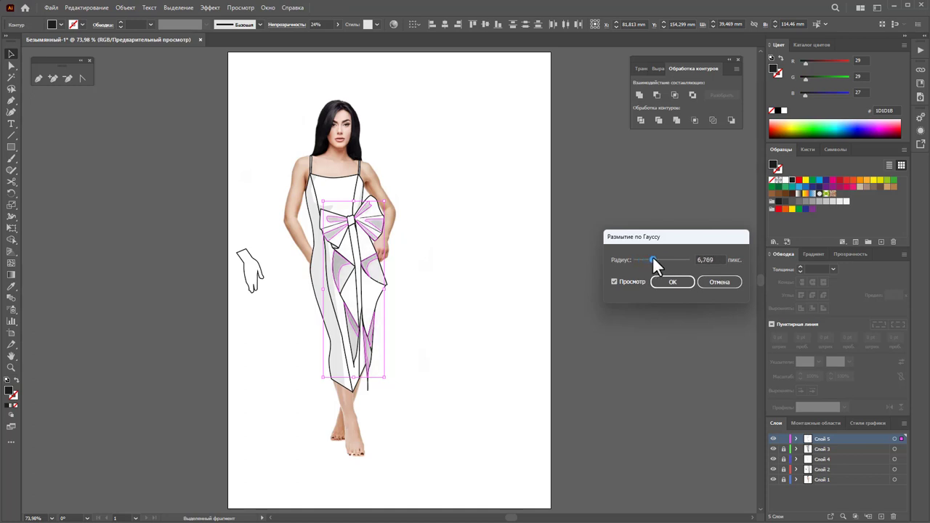
left_click(677, 284)
left_click(532, 226)
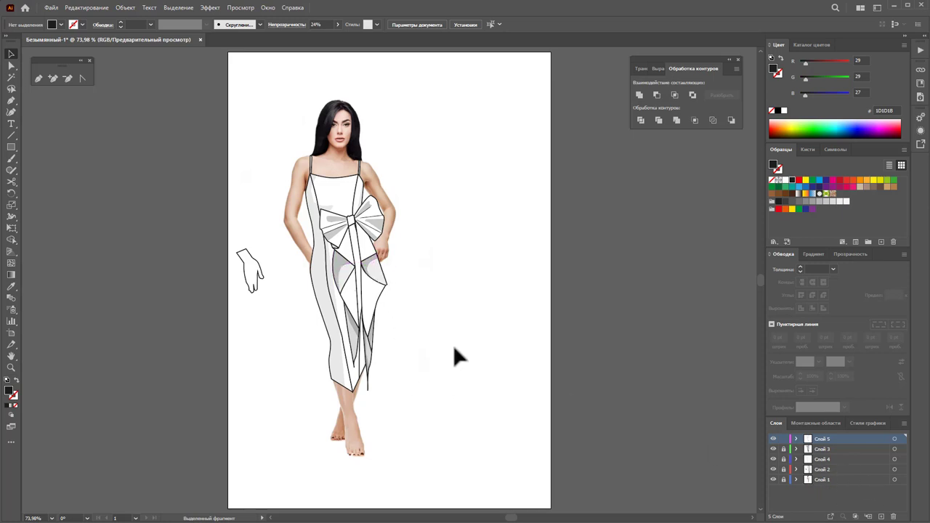
Zoom into the bow and draw a closed crease shape curving from the knot across the left loop
left_click_drag(424, 404, 308, 178)
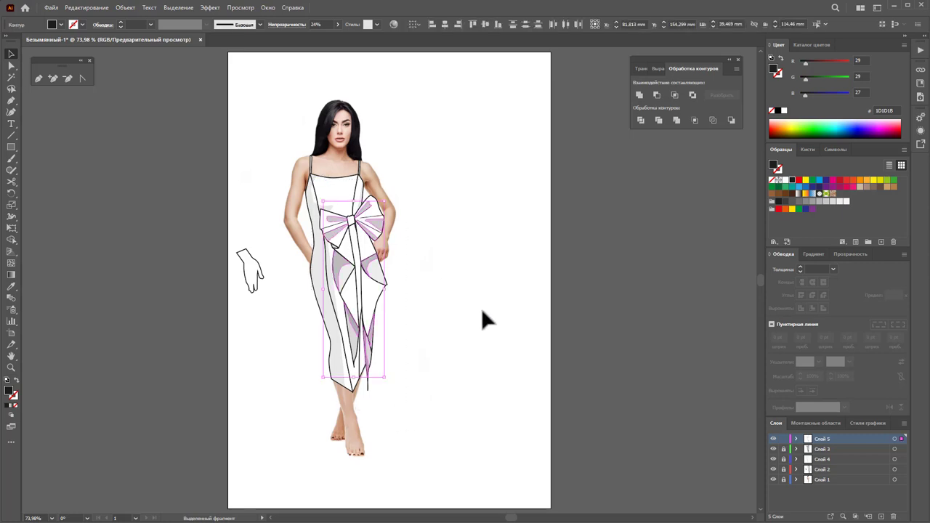
left_click(481, 308)
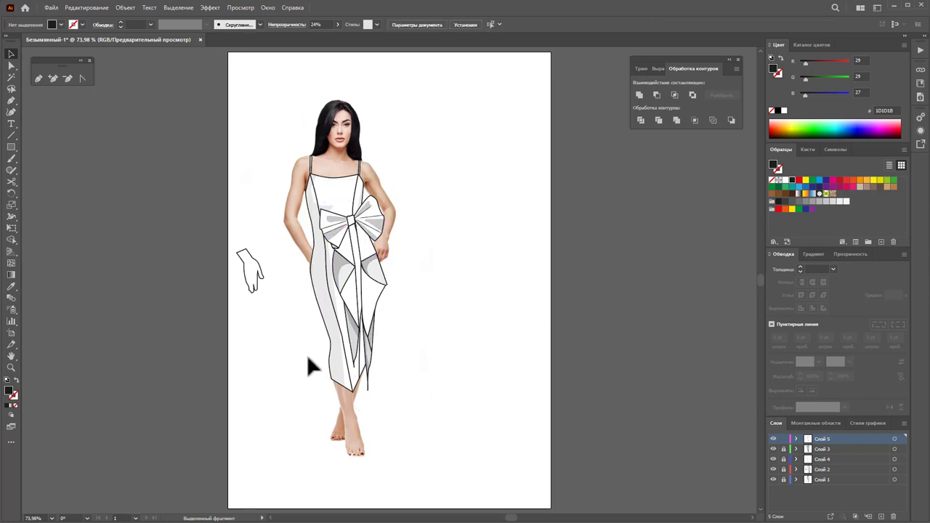
left_click(11, 367)
left_click_drag(321, 211, 494, 353)
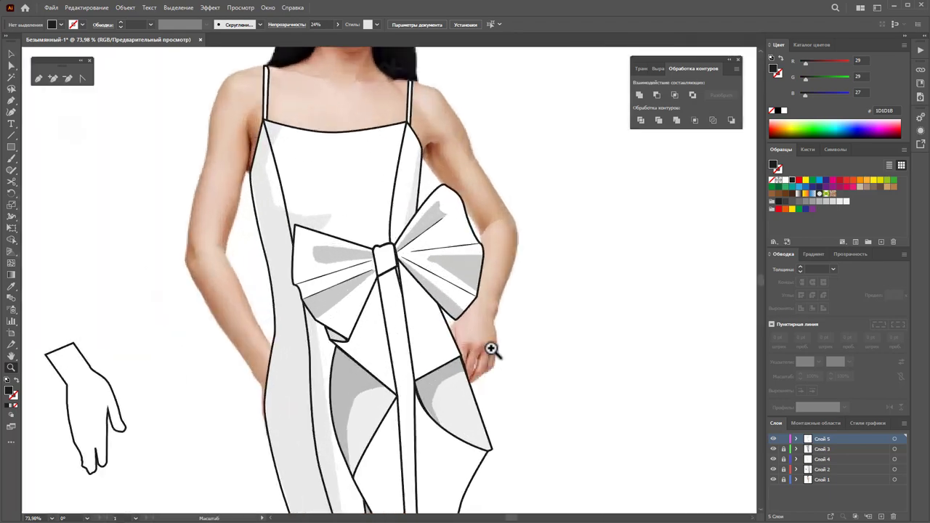
left_click(38, 79)
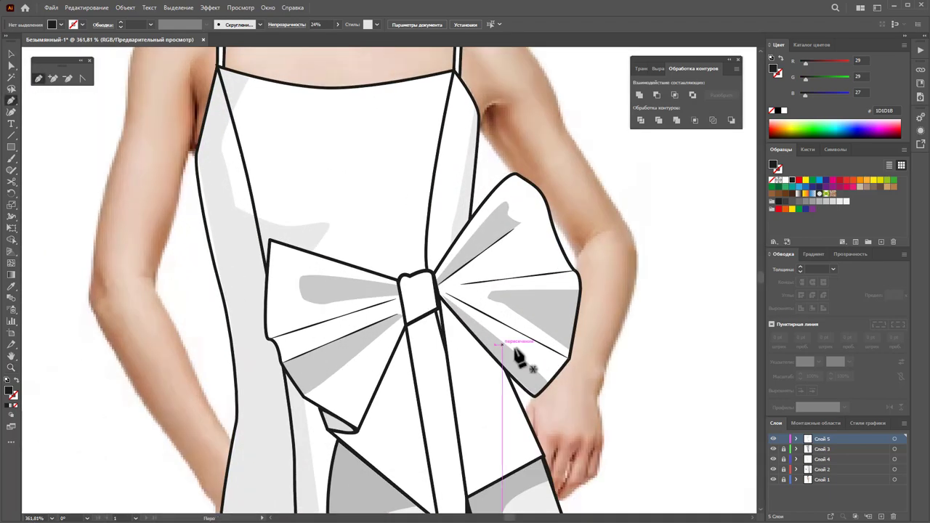
left_click(398, 297)
left_click_drag(324, 303, 305, 304)
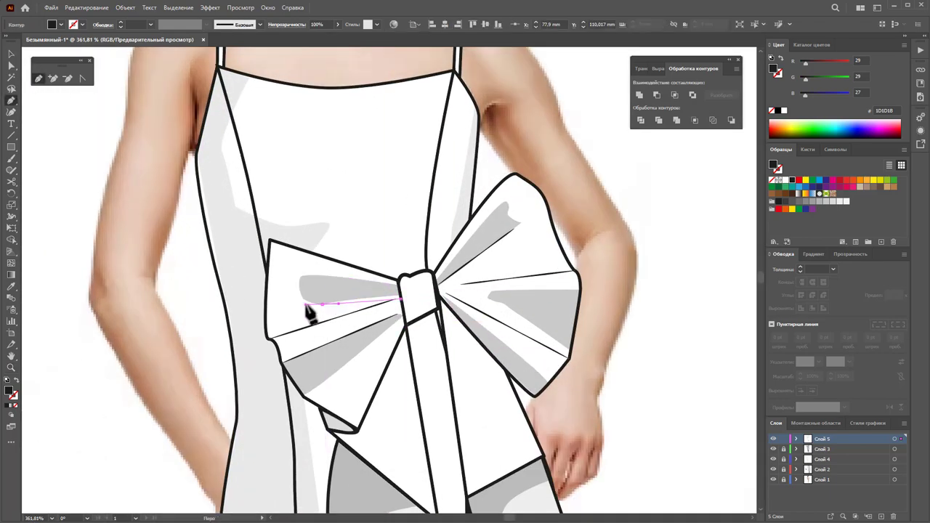
left_click(301, 294)
left_click(398, 298)
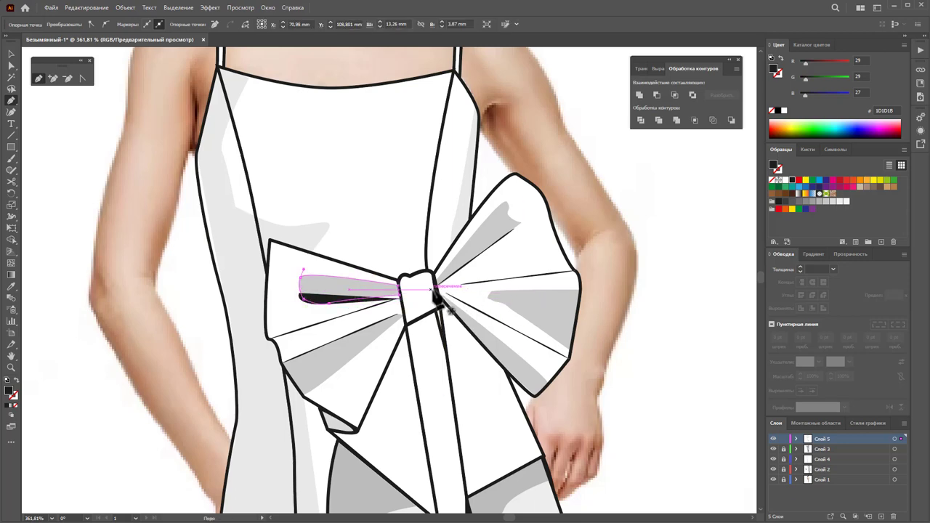
Draw a thin crease sliver and a crease line from the knot across the right loop
left_click(437, 292)
left_click(506, 261)
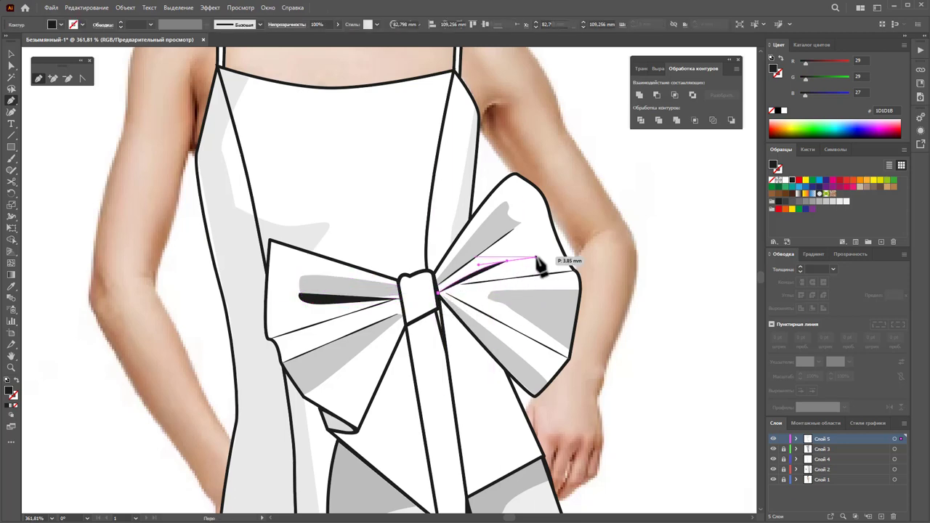
left_click(437, 293)
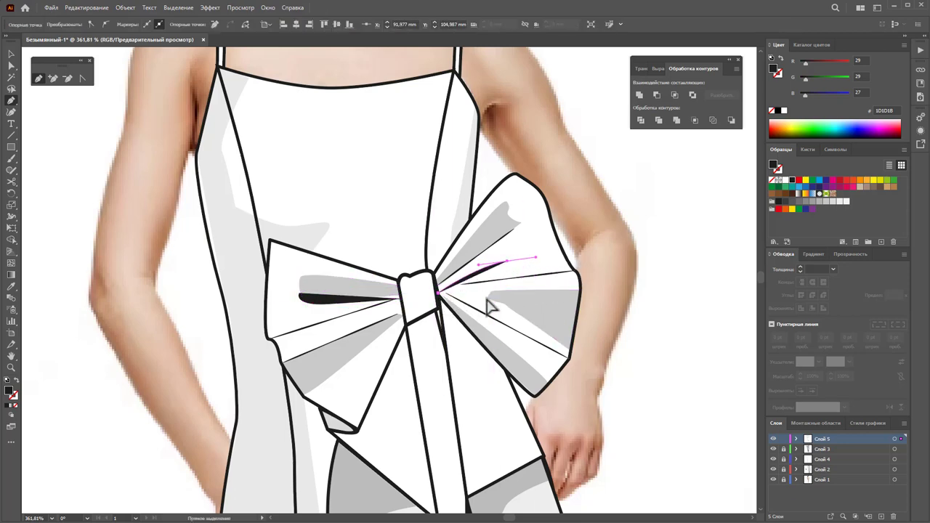
left_click(438, 297)
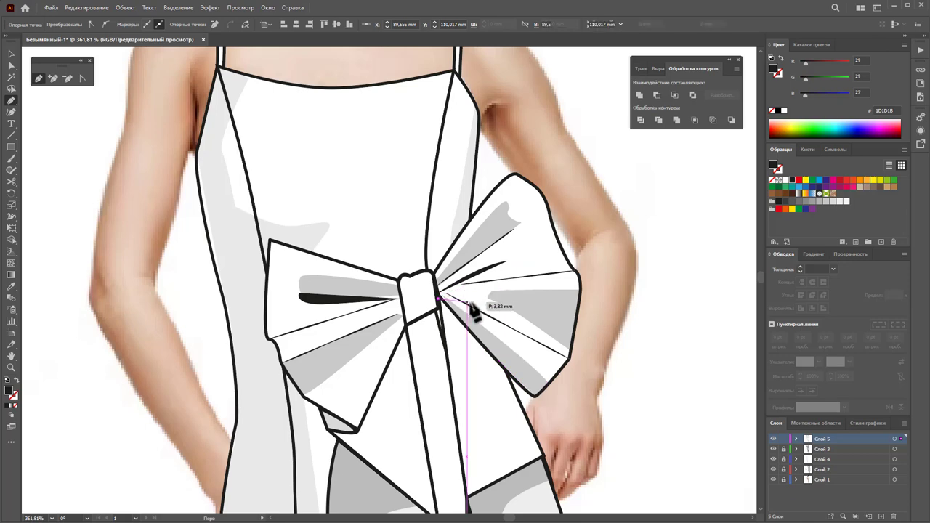
left_click(514, 332)
left_click(530, 357)
left_click(534, 356, "ctrl")
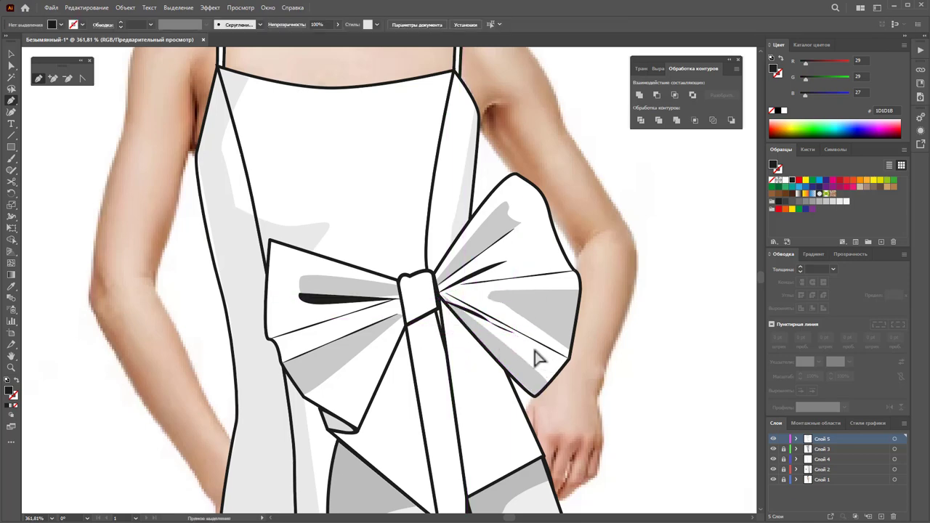
Draw a crease line from the knot down across the left loop
left_click(402, 304)
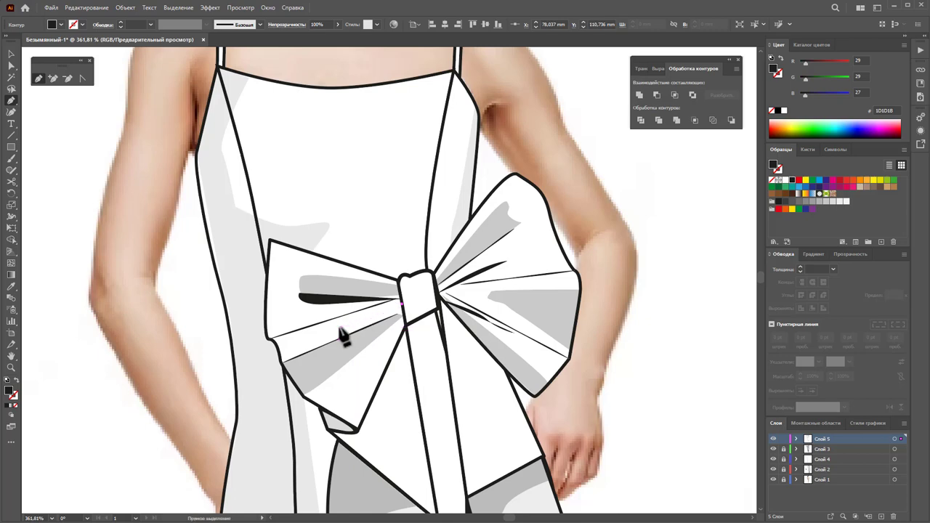
left_click(339, 326)
left_click(297, 340, "ctrl")
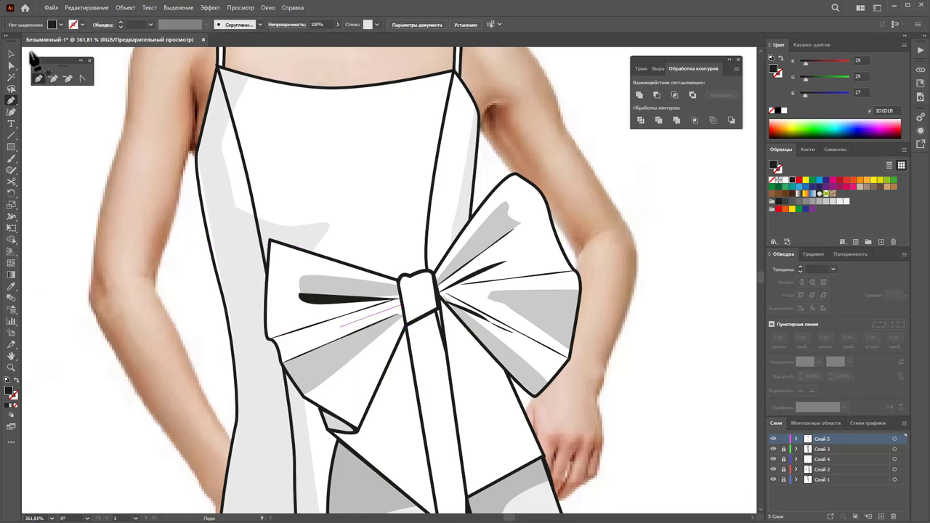
Select the four bow creases and turn their fill into a black outline
left_click(11, 53)
left_click(382, 311)
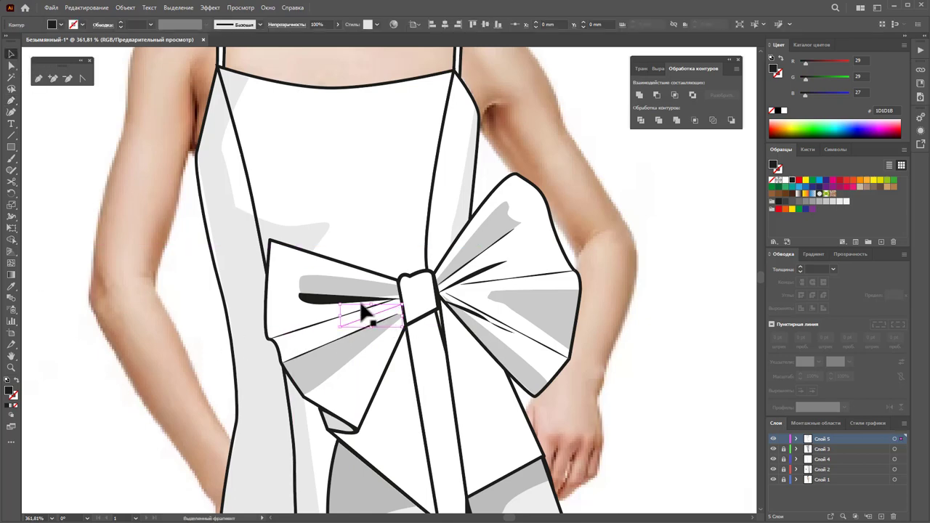
left_click(380, 300, "shift")
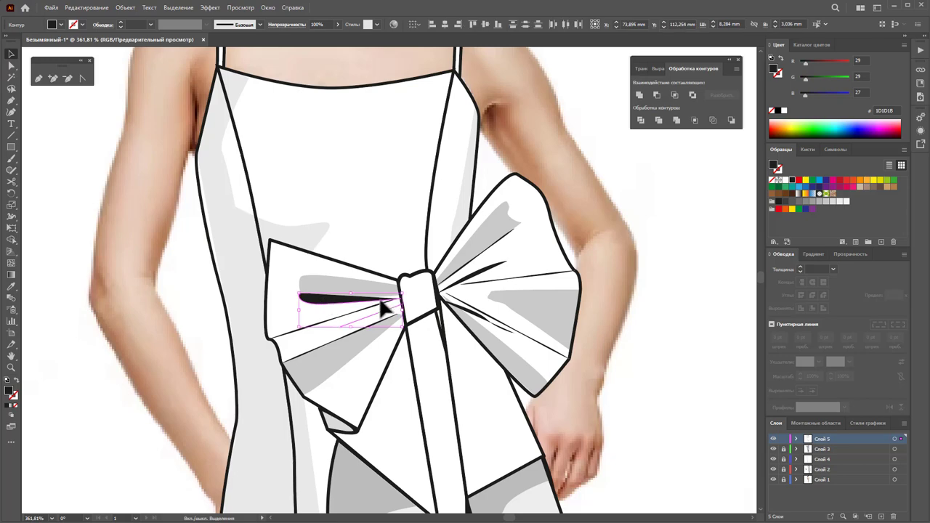
left_click(493, 271, "shift")
left_click(471, 309, "shift")
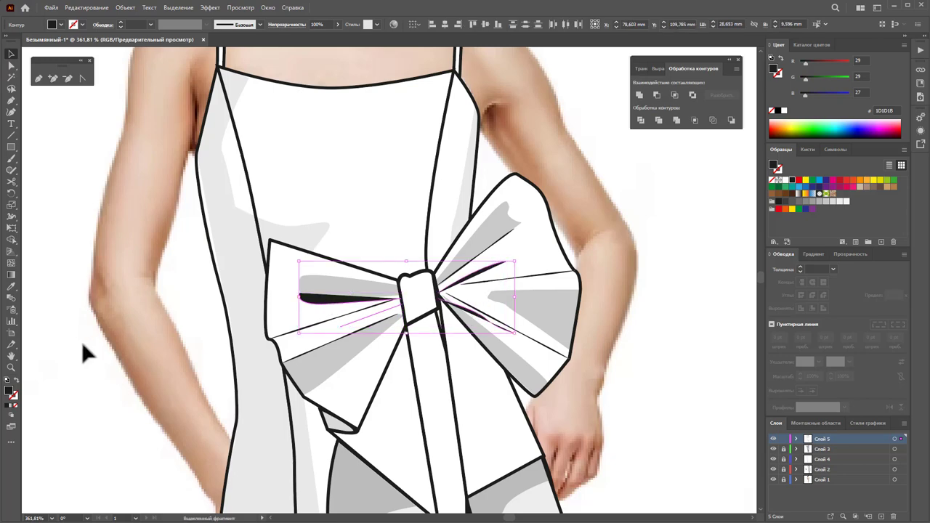
left_click(16, 384)
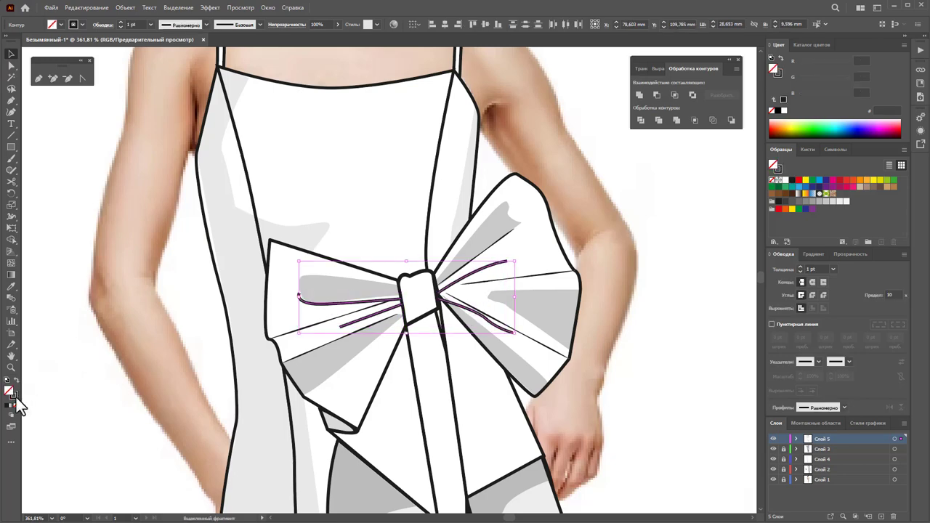
Give the crease strokes a tapered width profile and a 0.25 pt weight
left_click(834, 268)
left_click(846, 297)
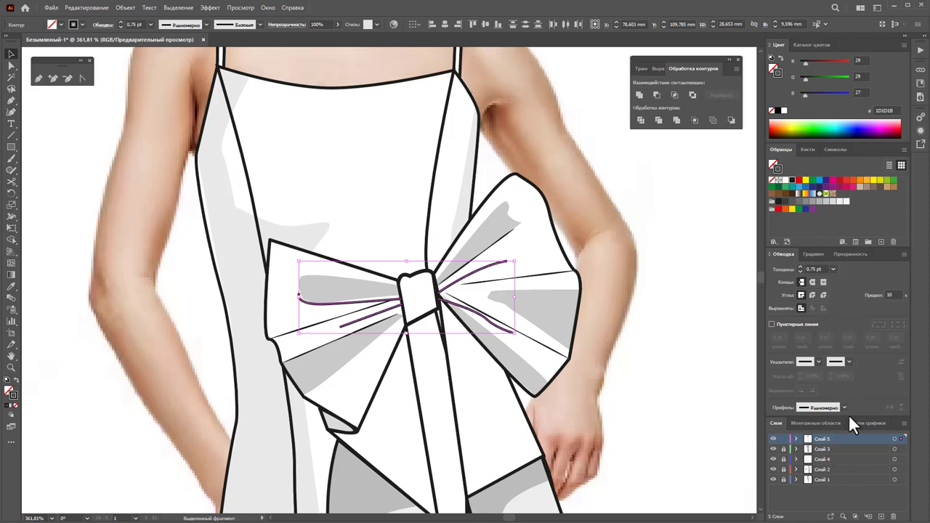
left_click(844, 407)
left_click(813, 454)
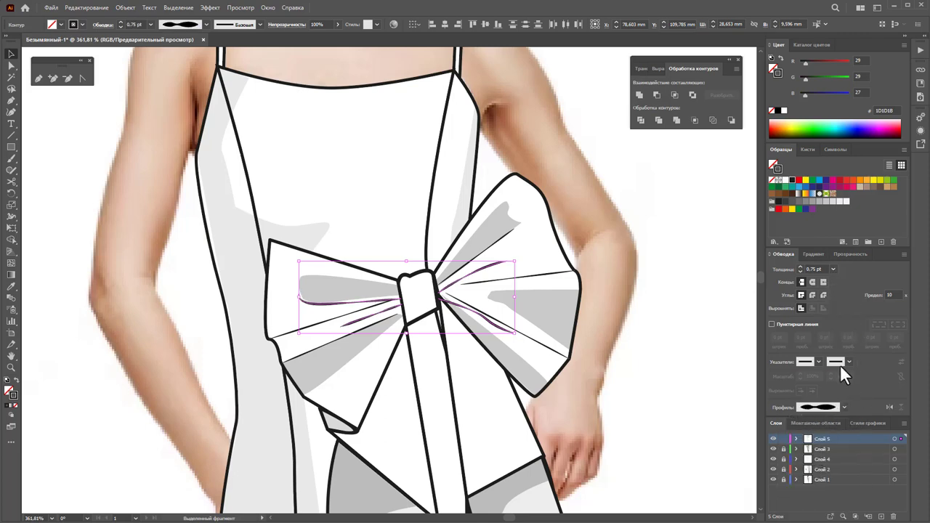
left_click(834, 269)
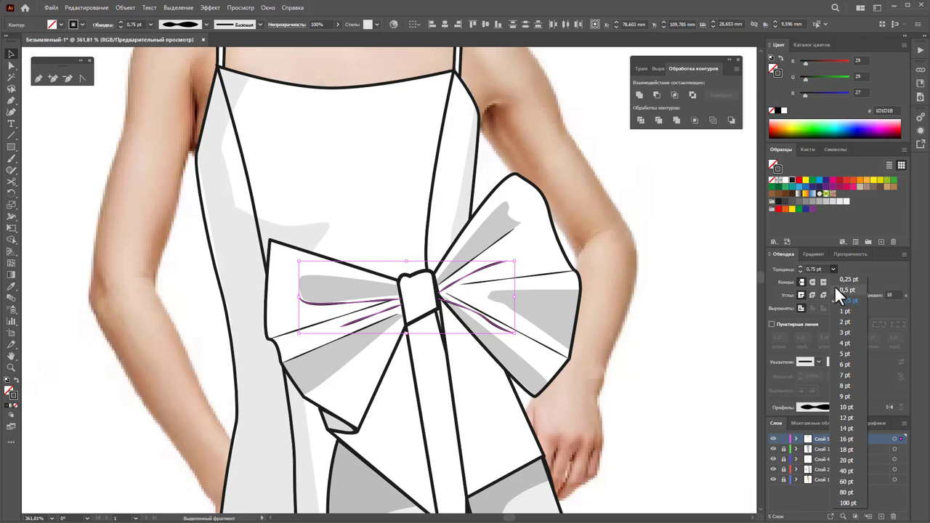
left_click(834, 285)
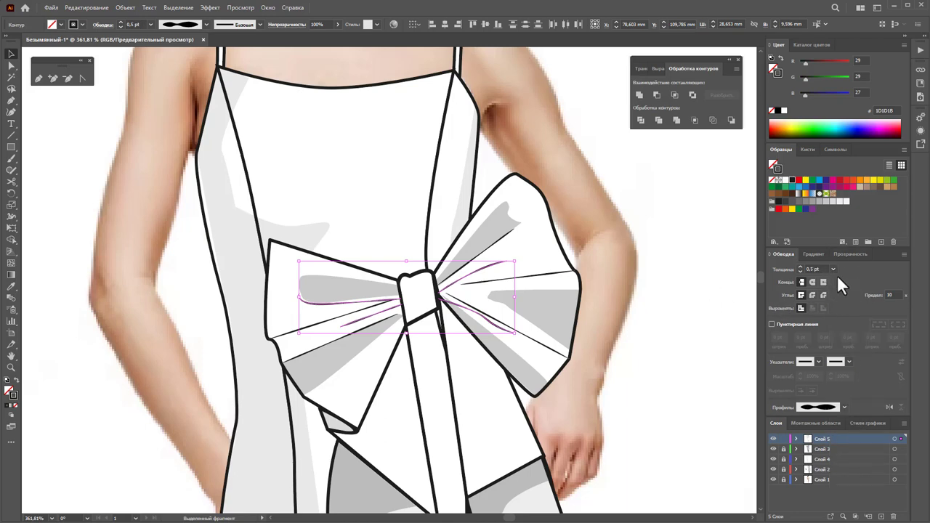
left_click(833, 269)
left_click(580, 340)
key("z")
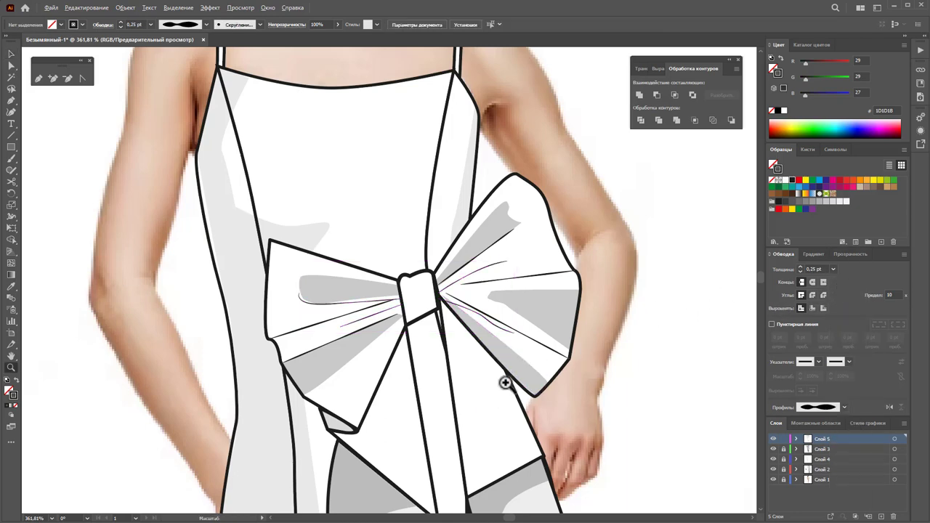
left_click(488, 407)
Zoom into the bow knot and draw two curved fold lines inside it
left_click(374, 368, "alt")
left_click(369, 322, "alt")
left_click_drag(359, 166, 504, 349)
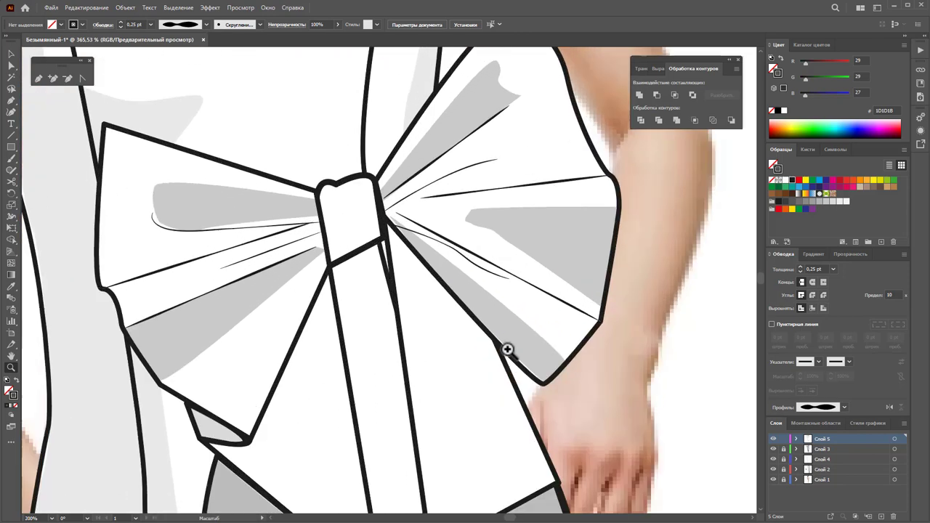
left_click(38, 78)
left_click(331, 201)
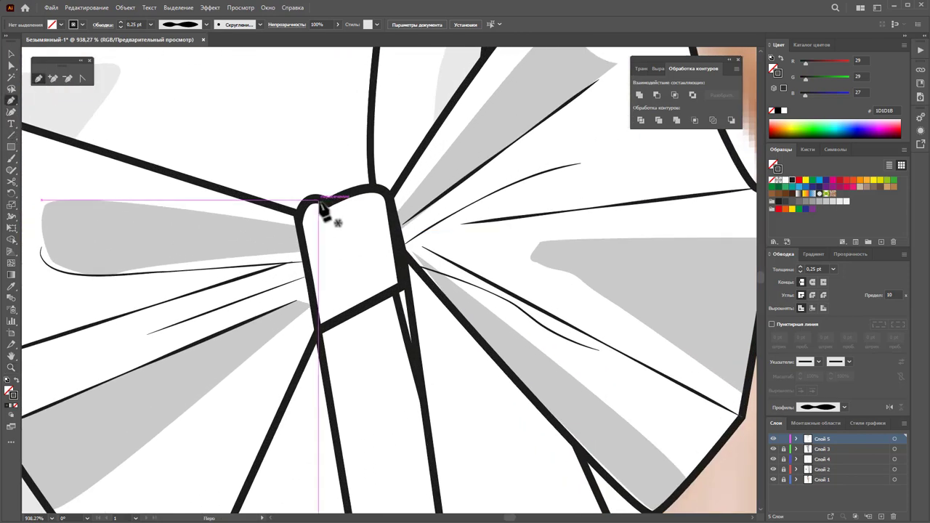
left_click_drag(333, 260, 340, 277)
left_click(354, 310)
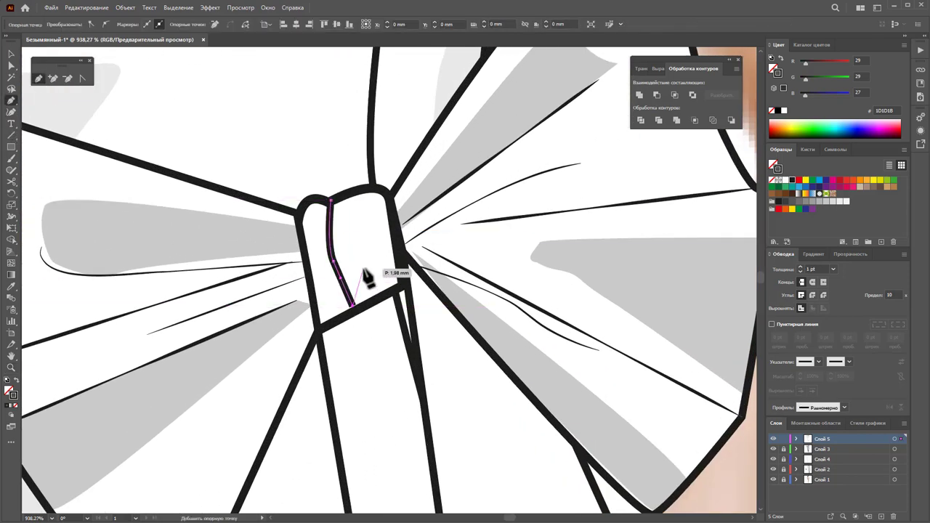
left_click(362, 225)
left_click(373, 281)
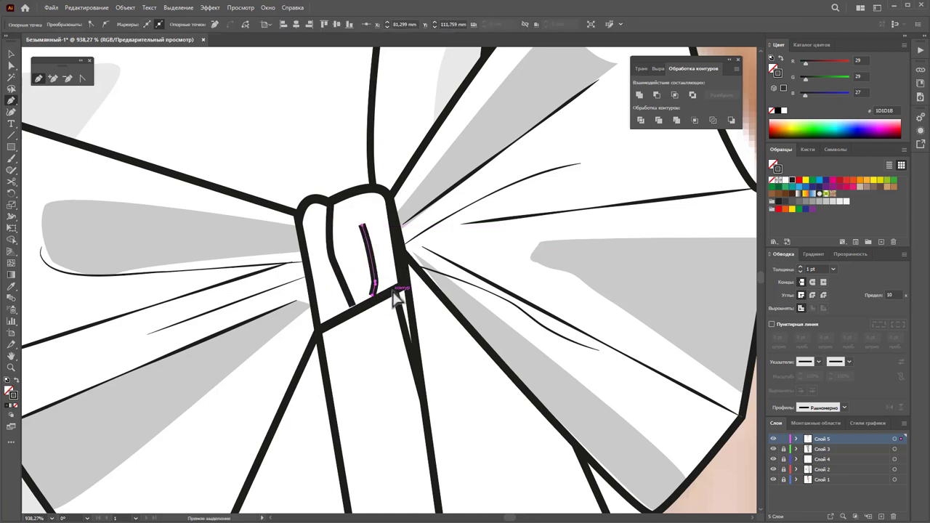
key("ctrl+shift+a")
Make the first knot fold line 0.5 pt with a tapered width profile
left_click(12, 55)
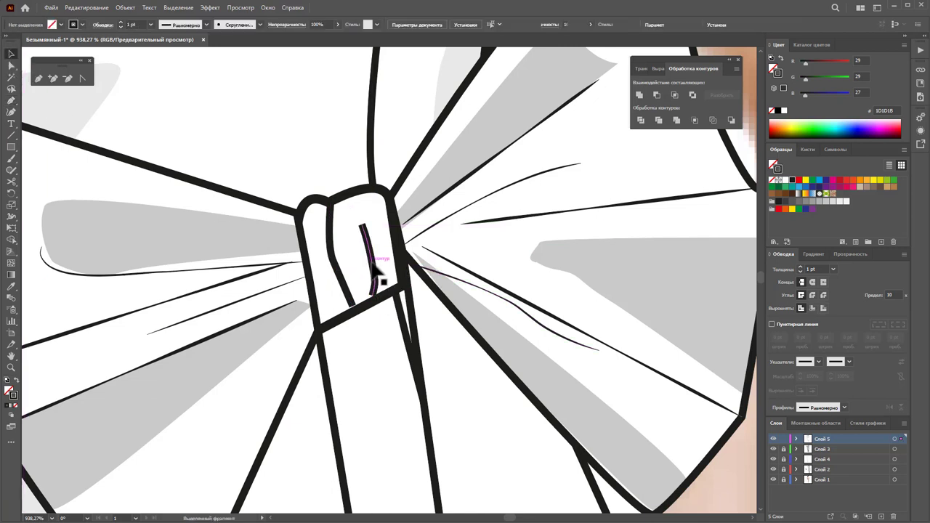
left_click(342, 280)
left_click(834, 269)
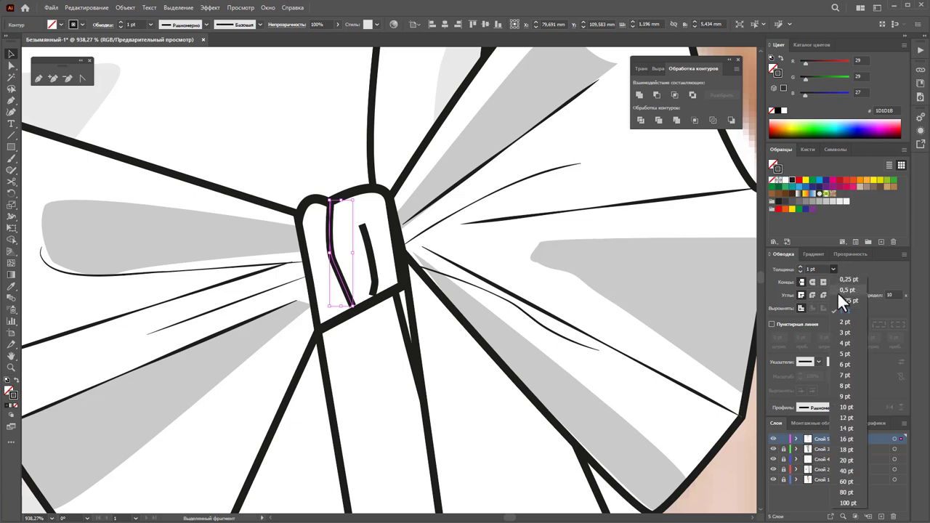
left_click(840, 291)
left_click(843, 407)
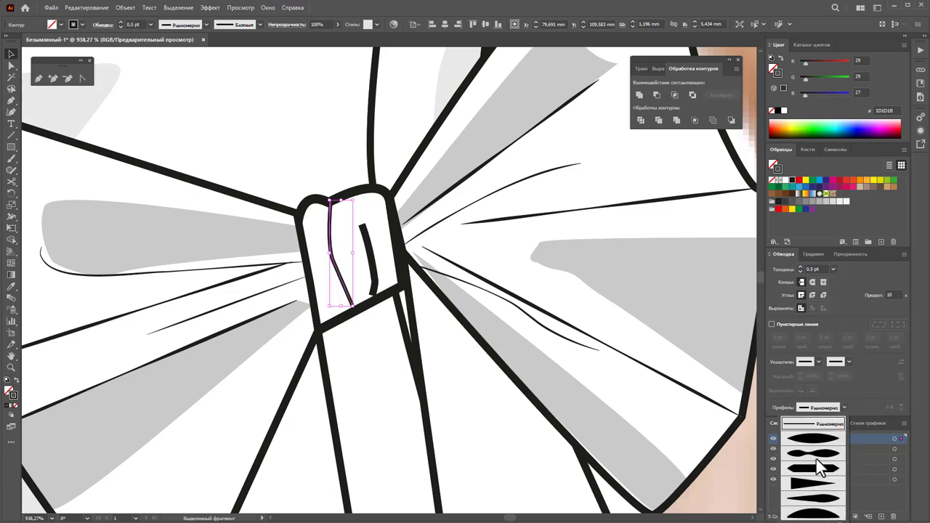
left_click(816, 456)
left_click(376, 274)
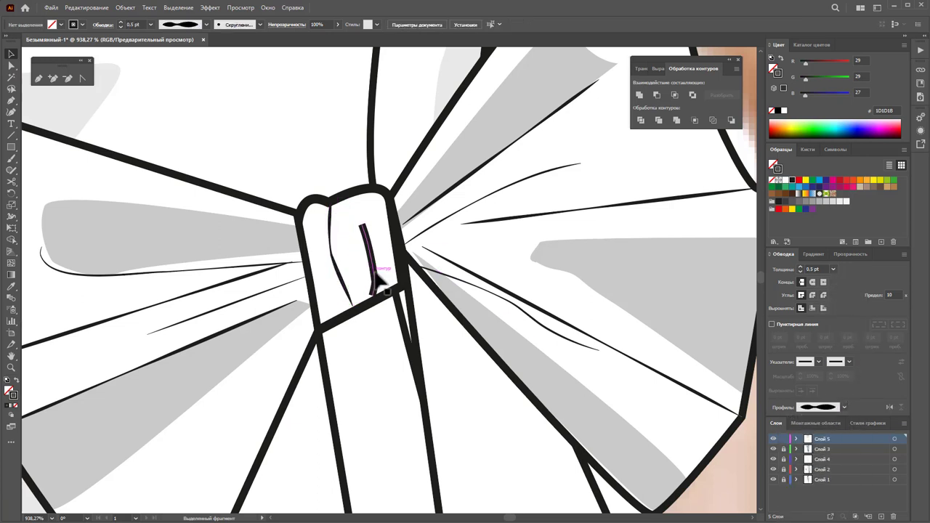
Give the second knot fold line a bulging width profile and 0.5 pt weight
left_click(375, 275)
left_click(843, 407)
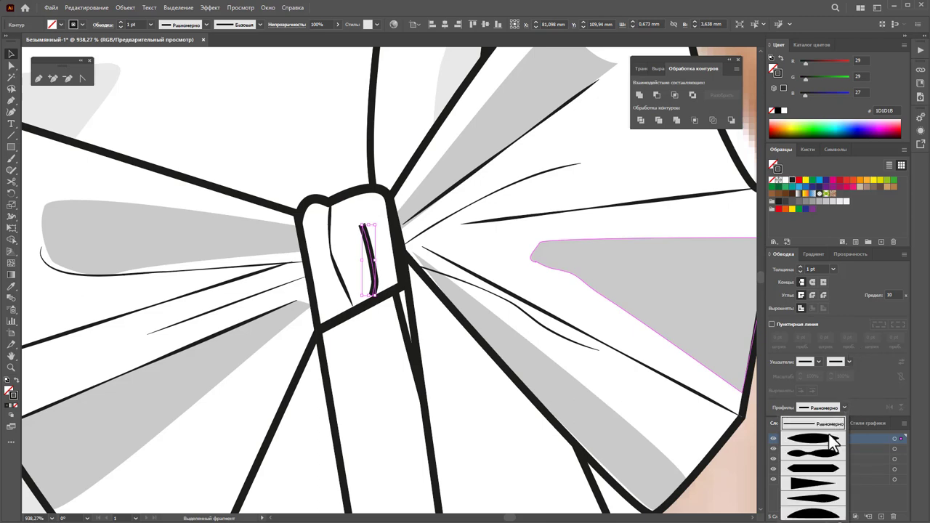
left_click(813, 447)
left_click(833, 269)
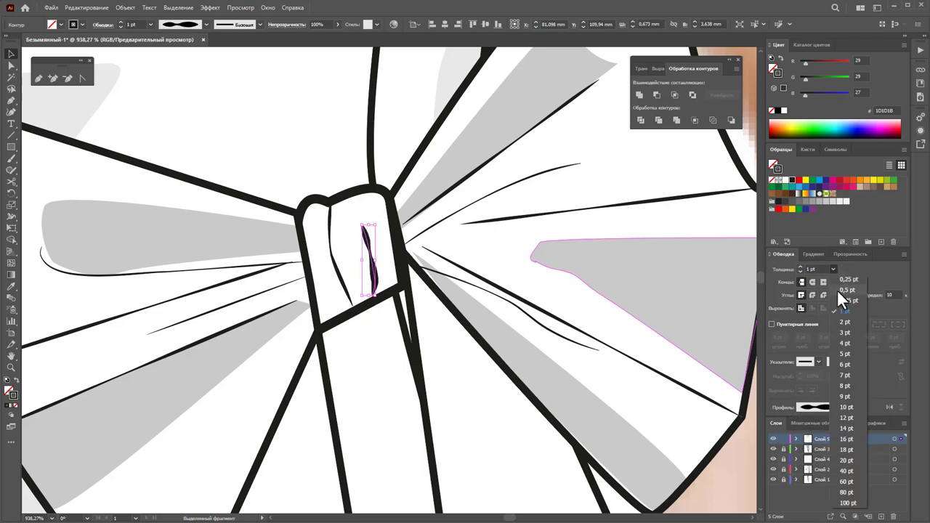
left_click(836, 289)
left_click(383, 349)
Zoom out to the whole artboard and move the model photo to the left of it
key("z")
left_click(383, 312, "alt")
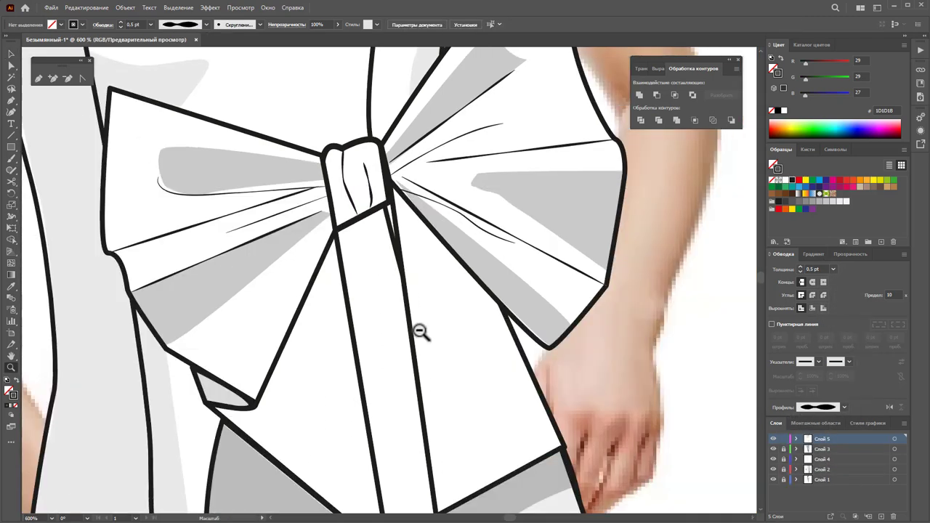
left_click(421, 332, "alt")
left_click(409, 307, "alt")
left_click(393, 289, "alt")
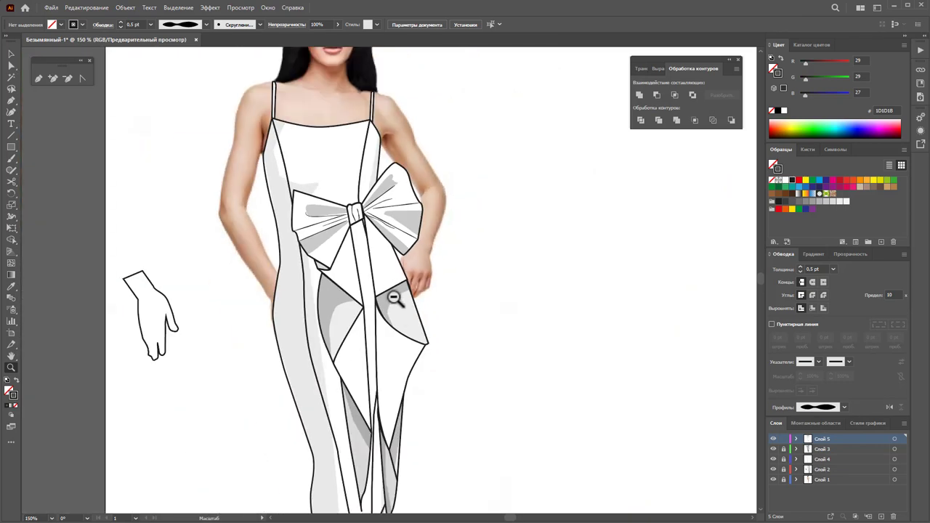
left_click(390, 329, "alt")
scroll(409, 309, "down", 1)
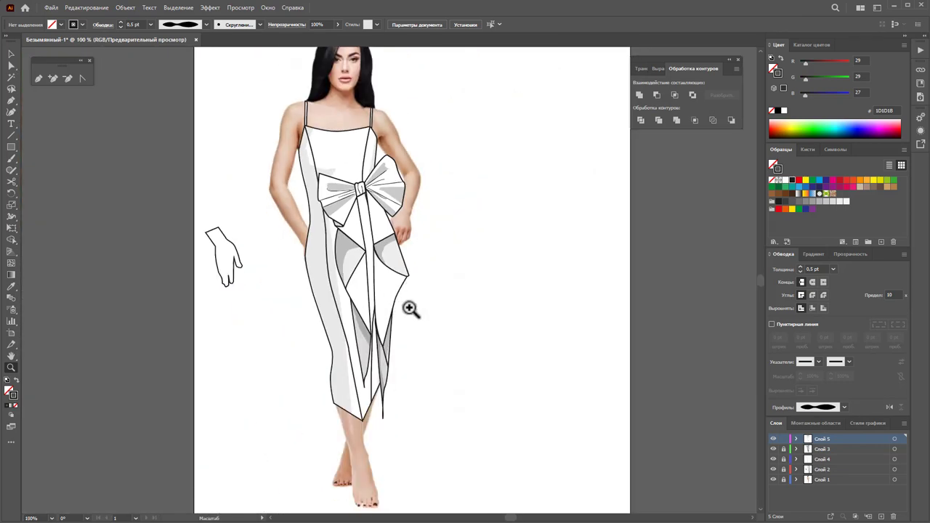
key("ctrl+minus")
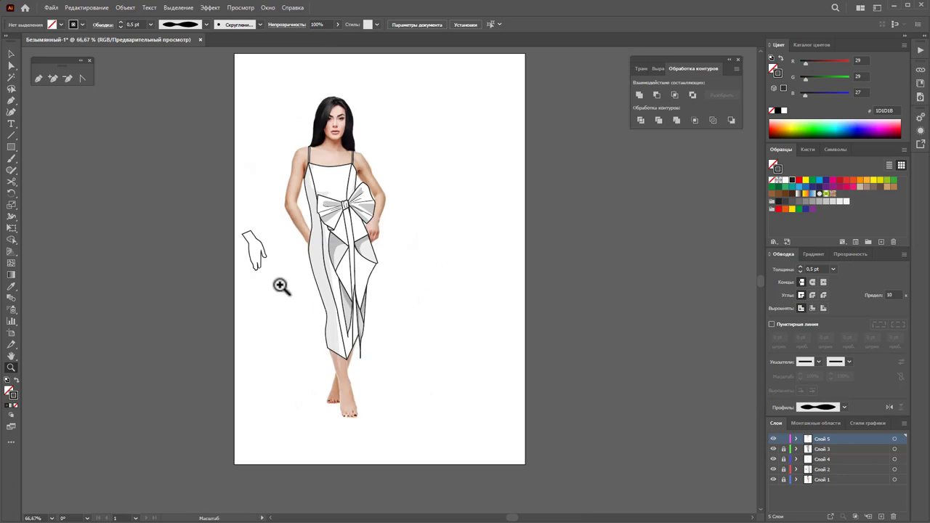
left_click(7, 52)
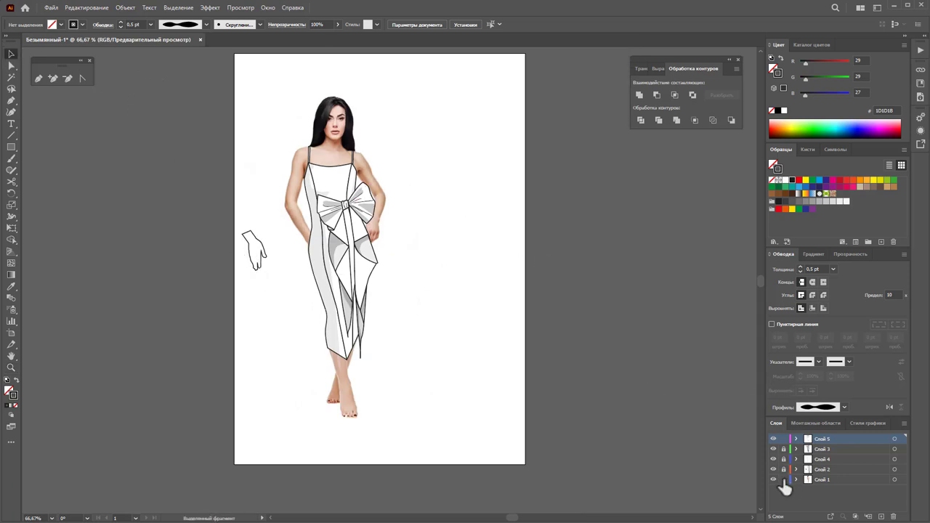
left_click(829, 480)
left_click(386, 117)
left_click_drag(363, 118, 154, 114)
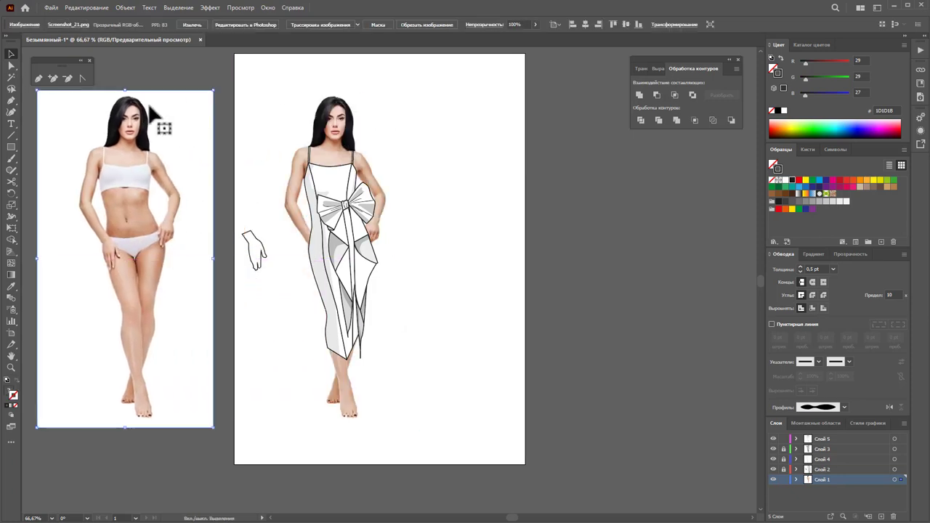
left_click(783, 481)
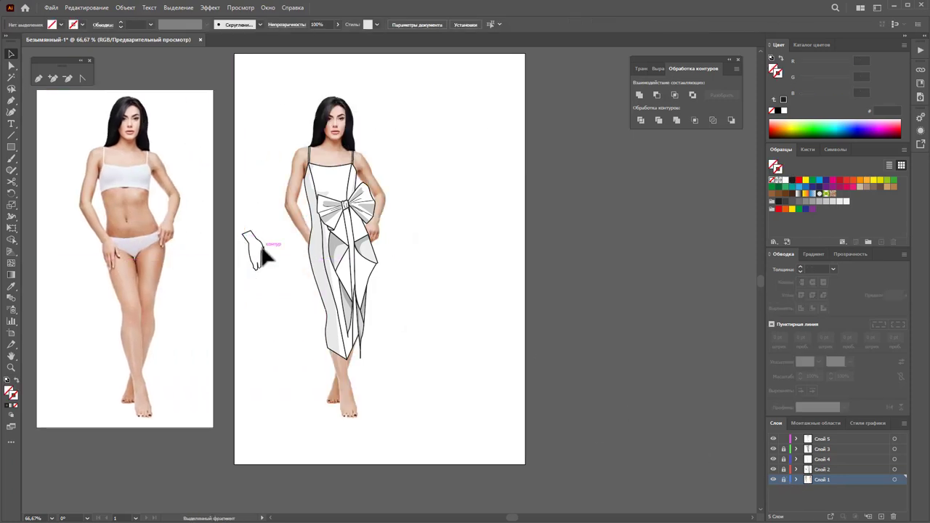
left_click(783, 479)
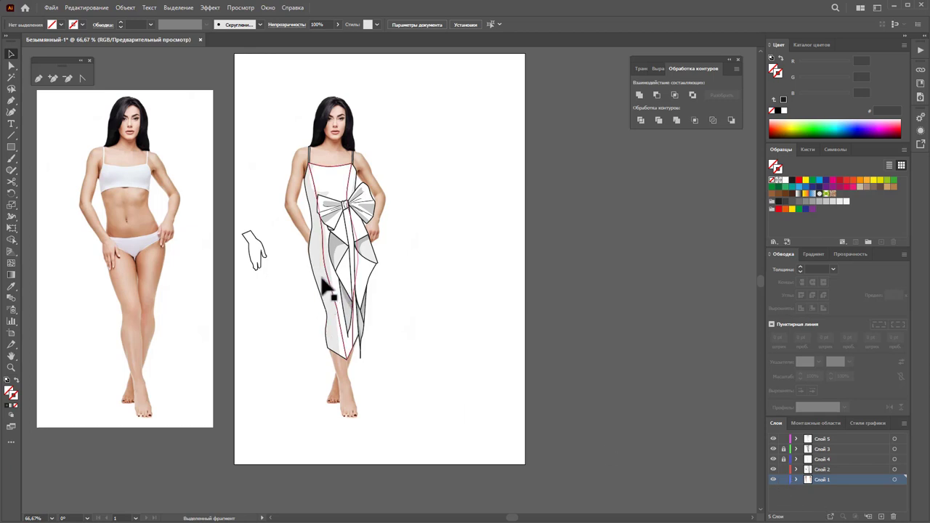
Place the hand sketch over the photo's hand and make a clipping mask from both
left_click_drag(259, 274, 115, 271)
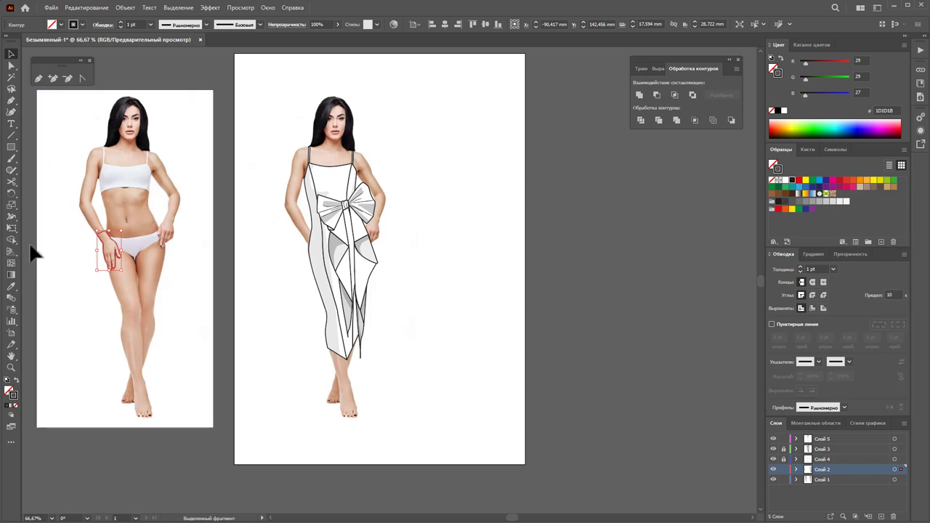
left_click_drag(38, 236, 175, 295)
right_click(124, 237)
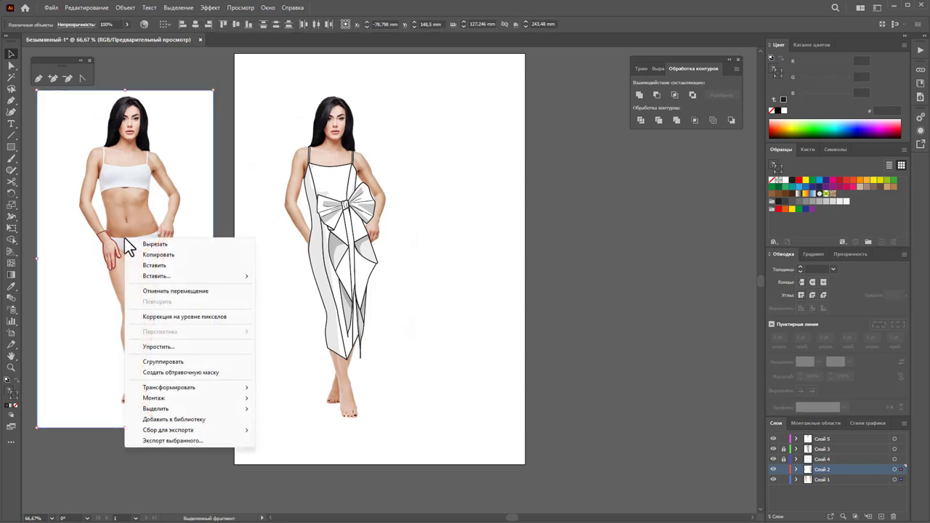
left_click(200, 374)
Move the clipped photo hand onto the dress figure's left side and lock the photo layer
left_click_drag(116, 263, 317, 275)
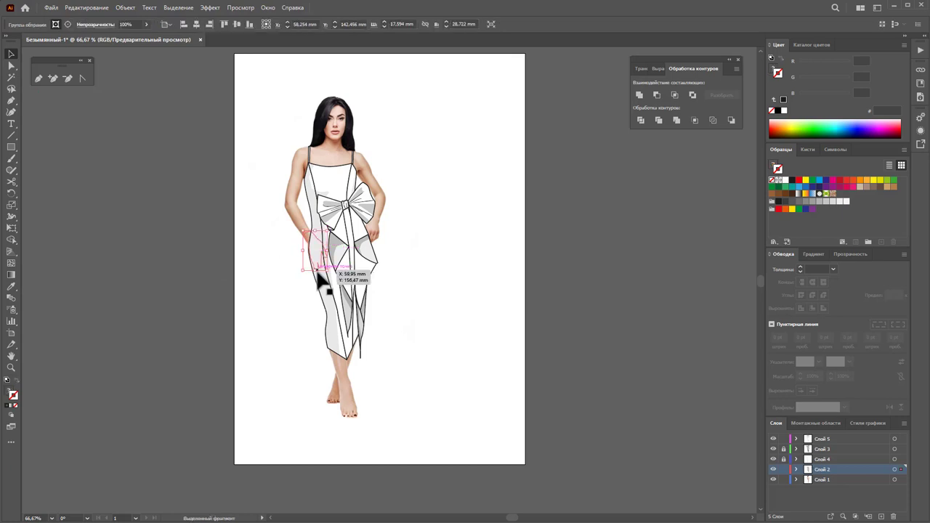
left_click(569, 475)
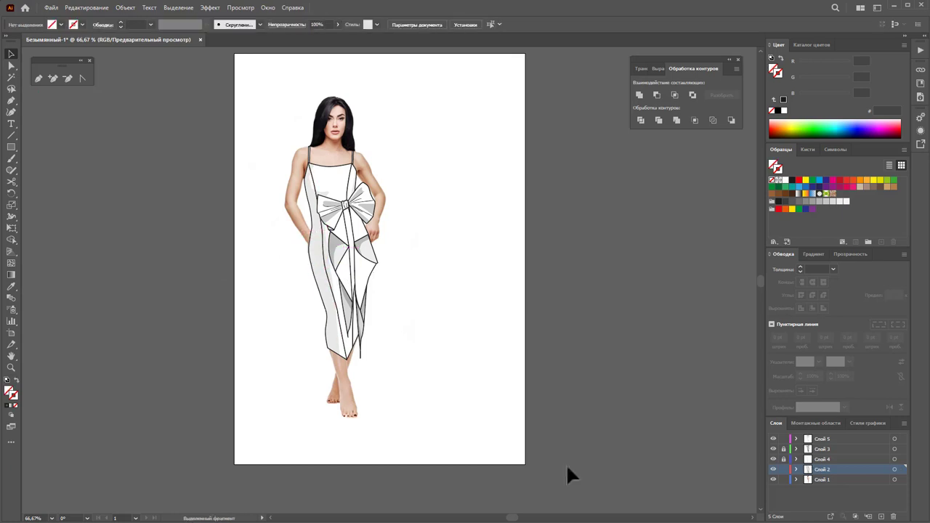
left_click(834, 439)
left_click(783, 479)
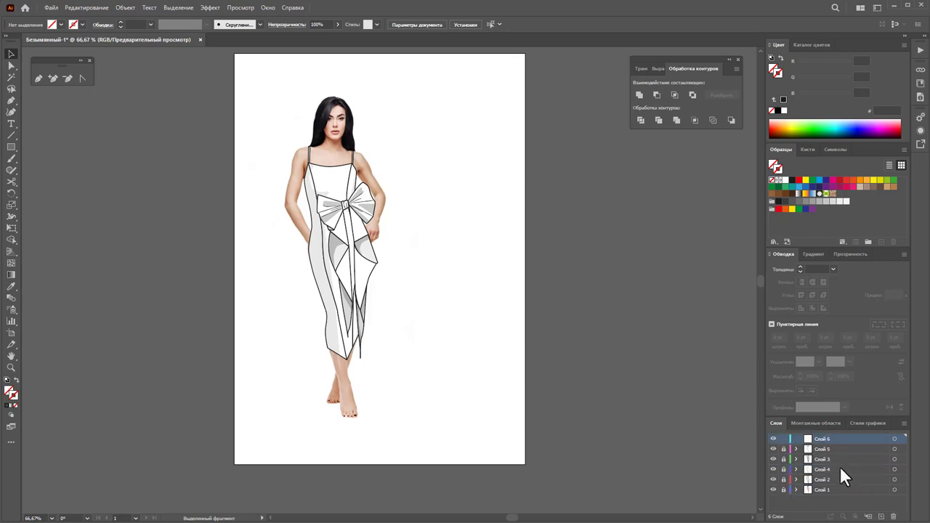
Paste a copy of the hand in front and nudge the hand image slightly left
key("ctrl+f")
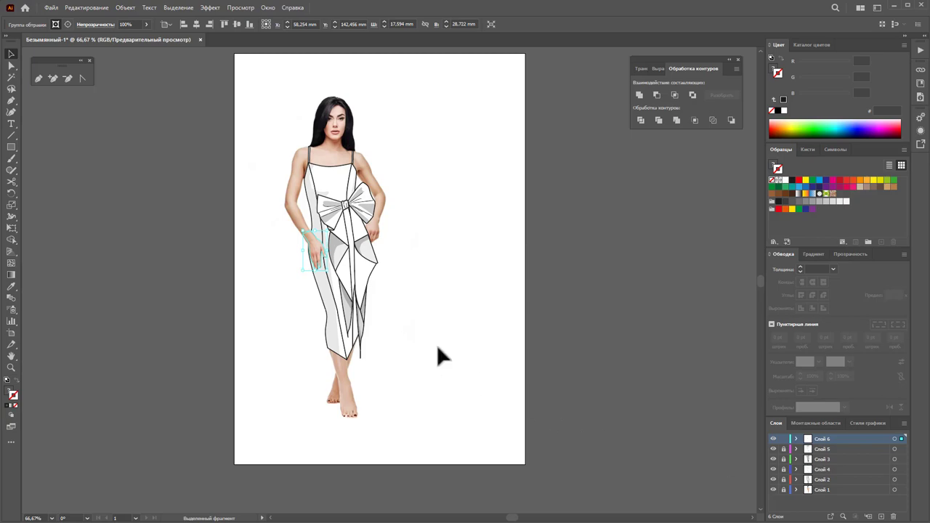
left_click(458, 346)
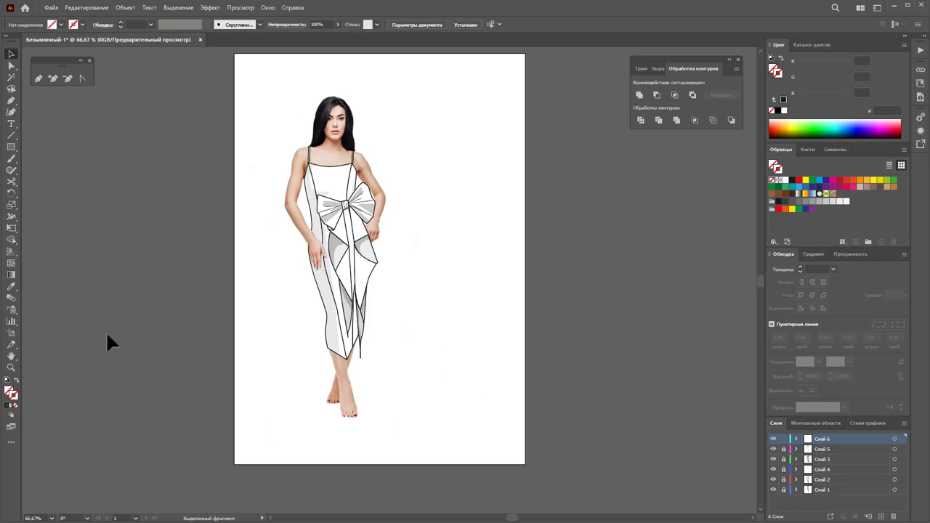
left_click(10, 368)
left_click_drag(327, 266, 531, 321)
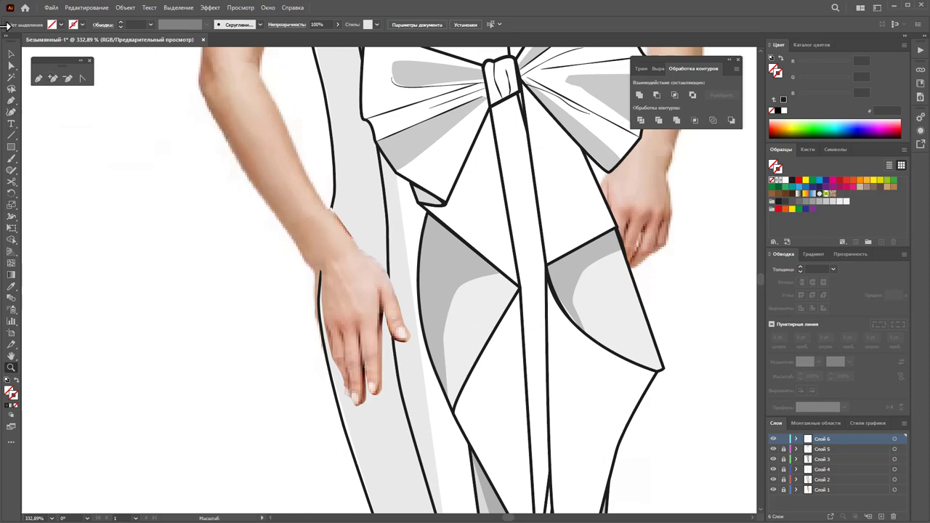
left_click_drag(384, 304, 350, 300)
left_click(218, 324)
Zoom in on the arm and shift the arm image slightly right
key("z")
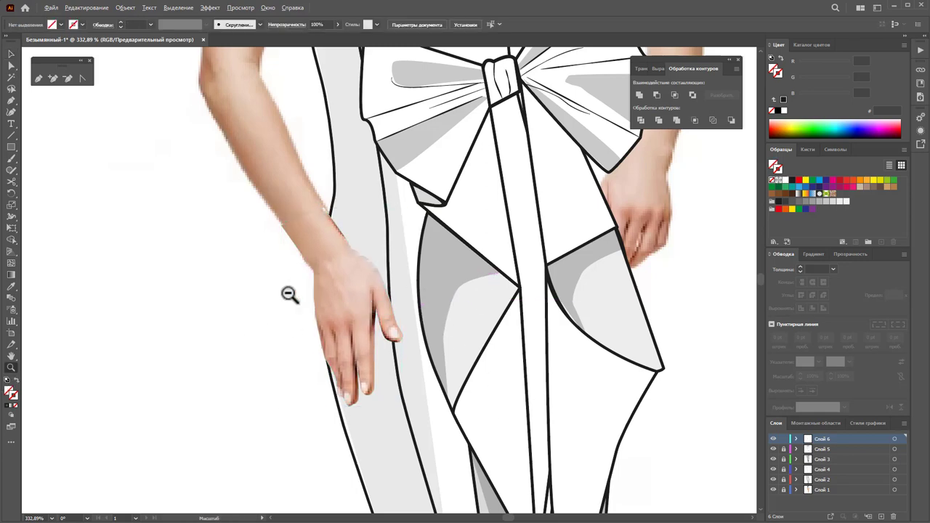
left_click(488, 363, "alt")
left_click(382, 332, "alt")
left_click(392, 242, "alt")
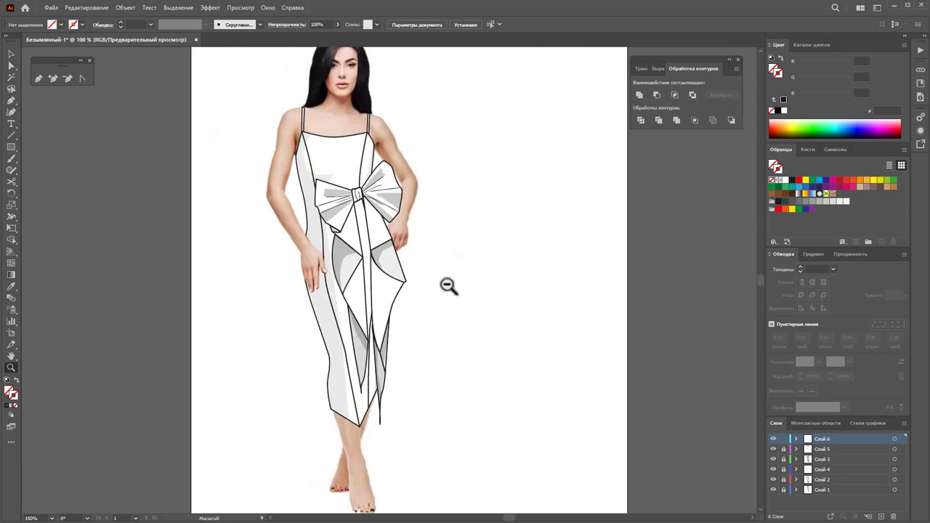
left_click_drag(305, 253, 497, 320)
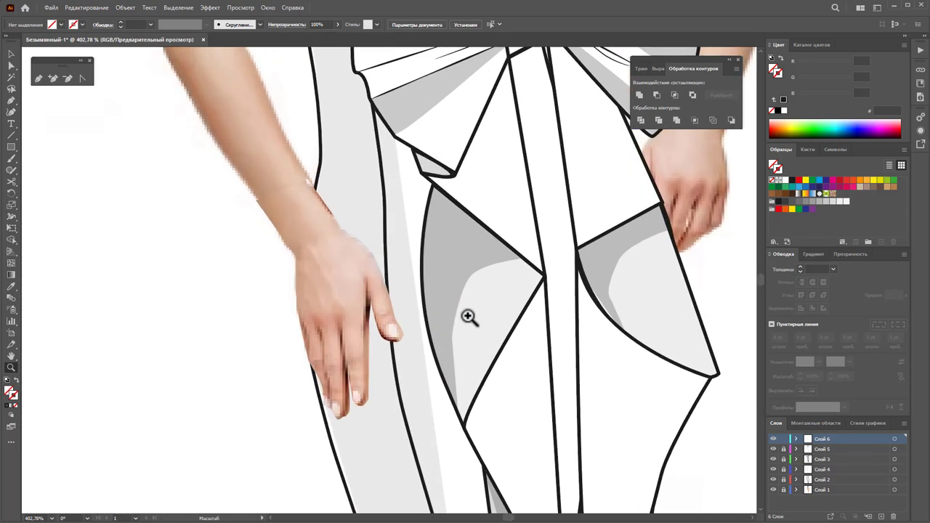
left_click(298, 205)
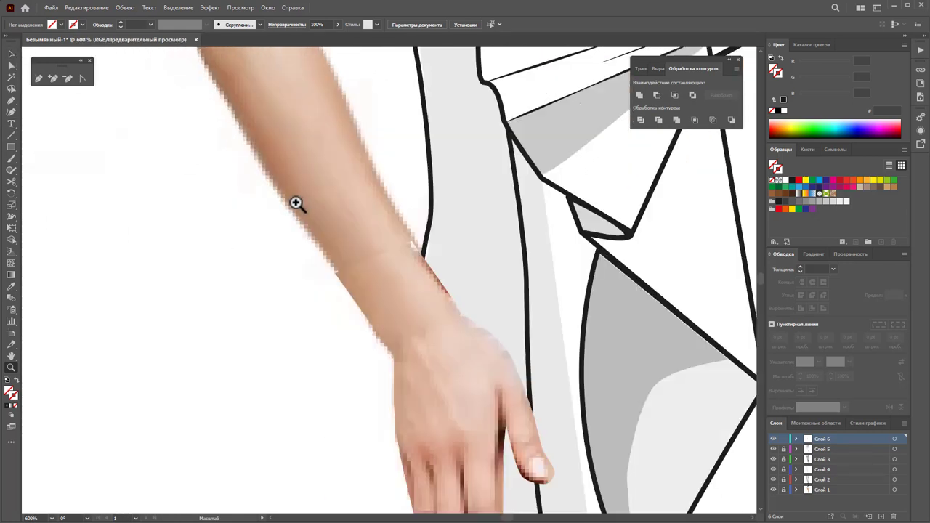
left_click(11, 54)
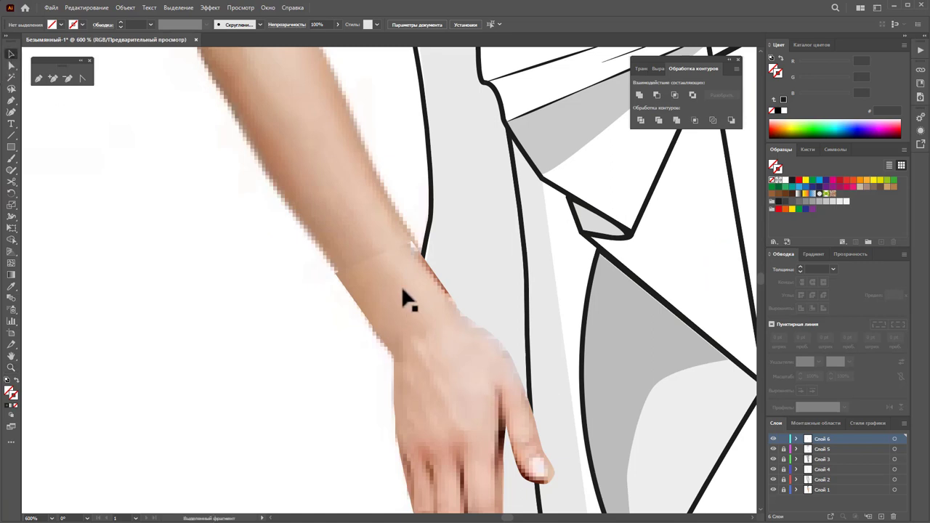
left_click_drag(402, 290, 409, 289)
Drag the clipping path's wrist anchor so it curves along the arm's edge
key("z")
left_click(550, 361, "alt")
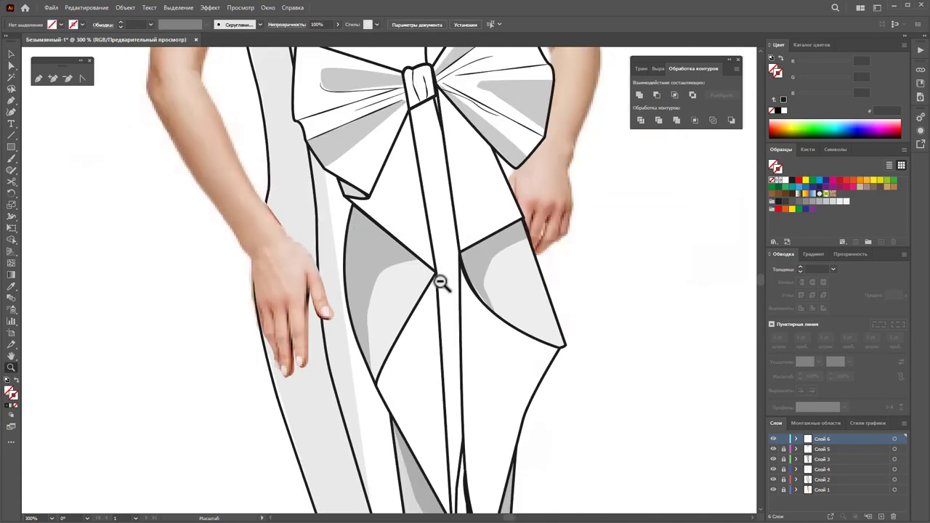
left_click(440, 282, "alt")
left_click_drag(324, 233, 537, 307)
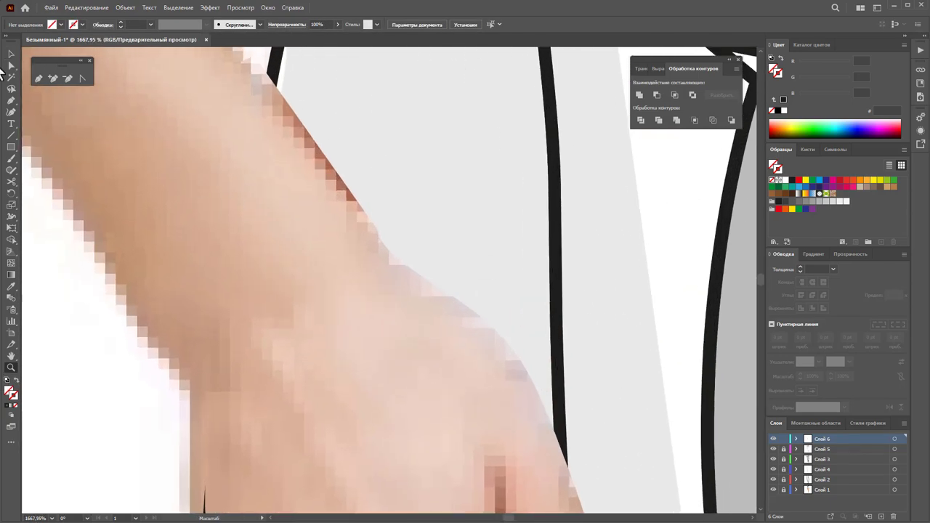
left_click(11, 65)
left_click(331, 184)
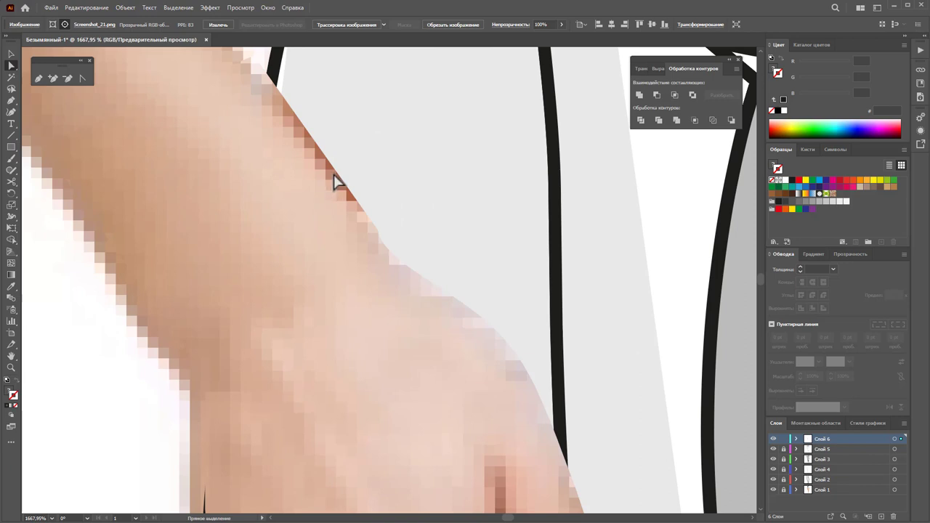
left_click(336, 182)
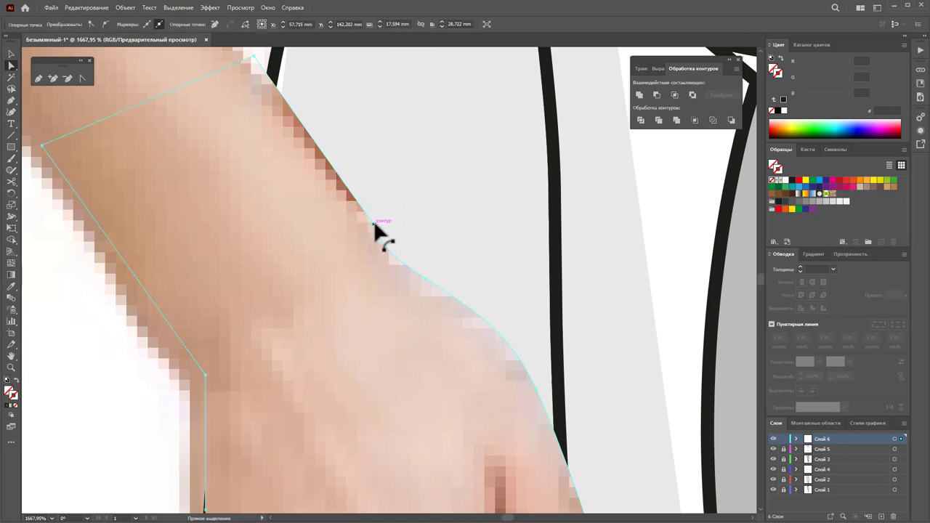
left_click_drag(372, 224, 348, 208)
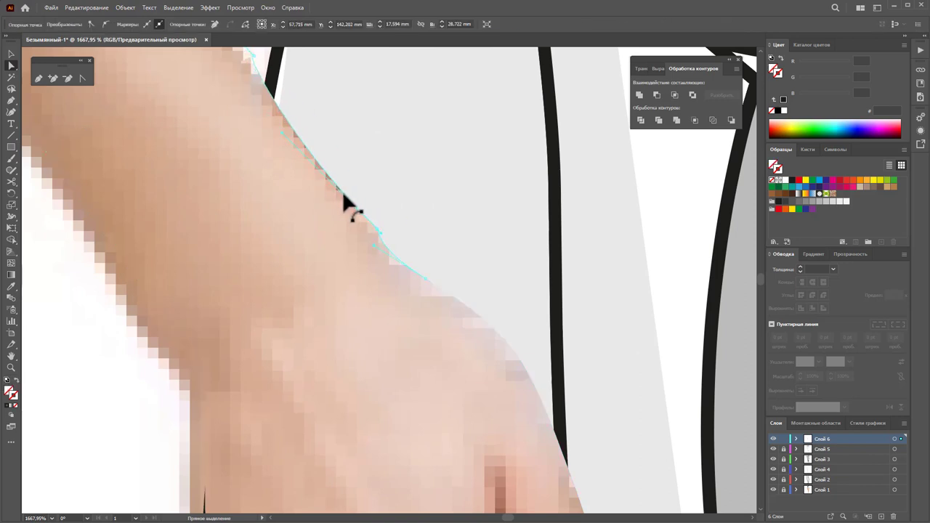
Deselect the outline and zoom back out from the wrist to about 600%
scroll(310, 166, "up", 1)
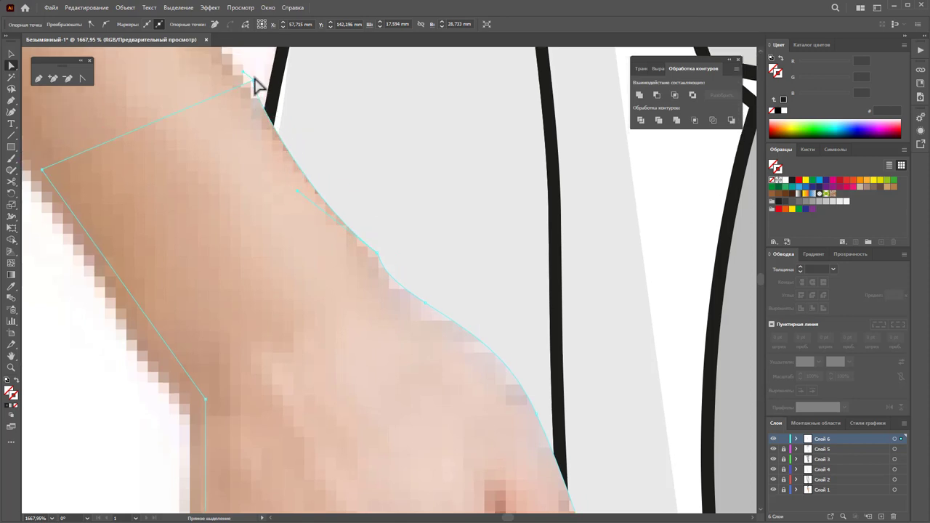
left_click(149, 327)
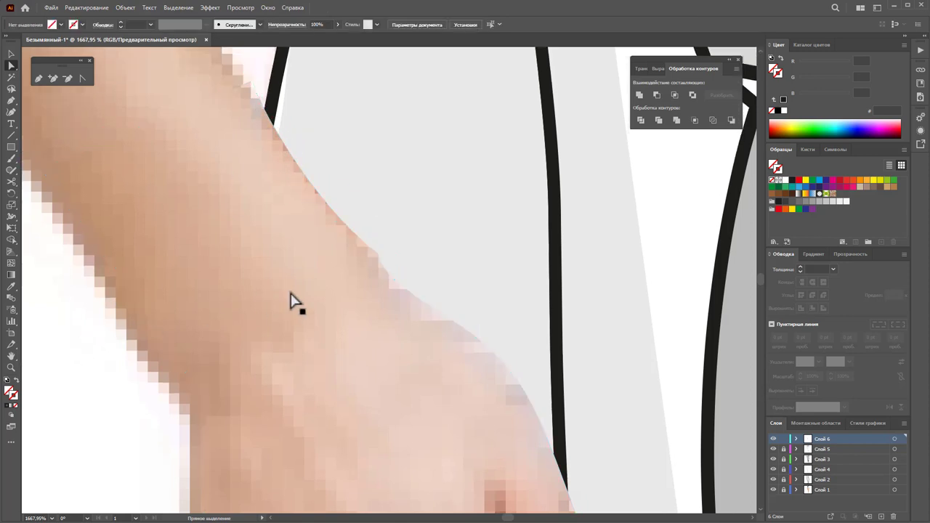
key("z")
left_click(427, 396, "alt")
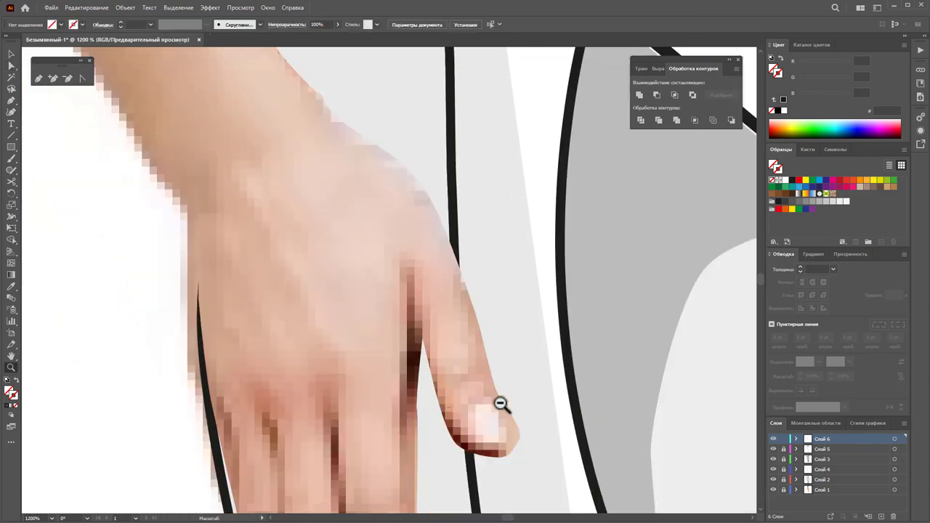
left_click(500, 404, "alt")
left_click(347, 334, "alt")
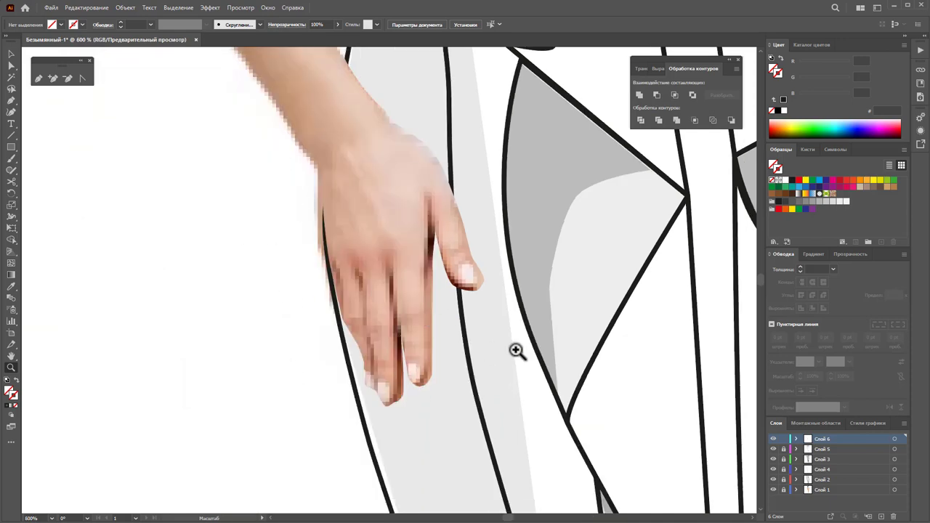
scroll(516, 351, "up", 1)
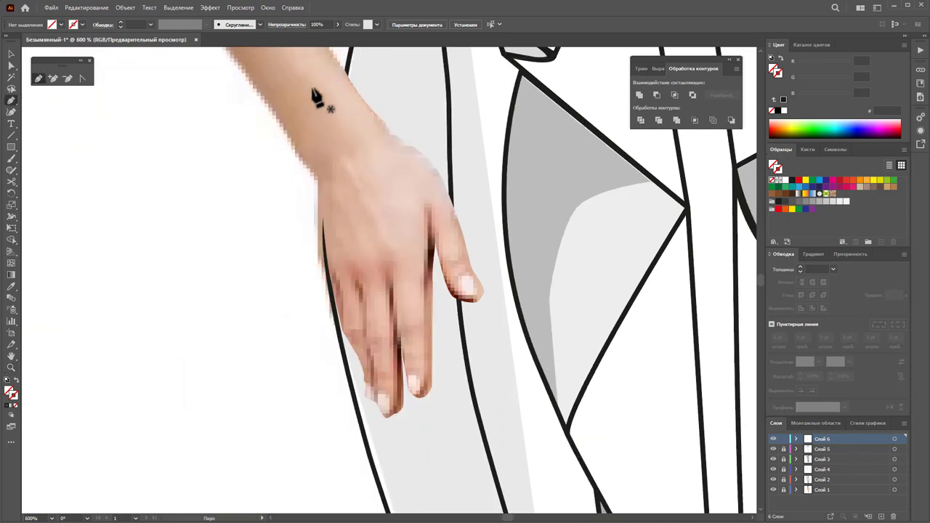
Trace a closed Pen path around the hand and fingers, from wrist back to wrist
left_click(385, 103)
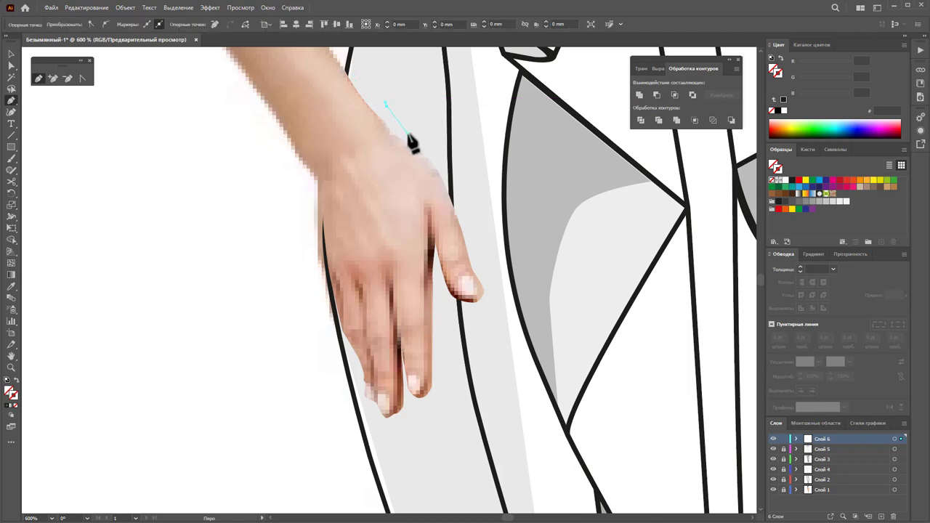
left_click(488, 275)
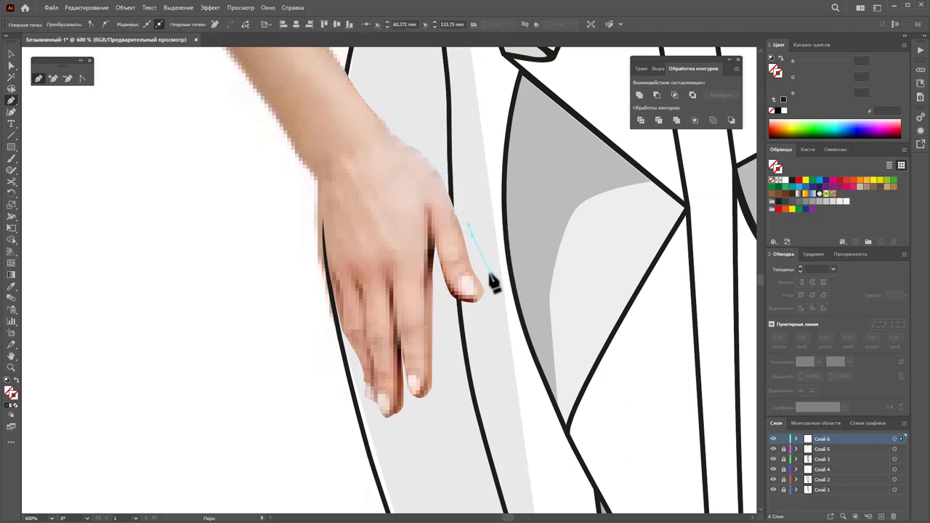
left_click(482, 313)
left_click(438, 276)
left_click(441, 358)
left_click(437, 383)
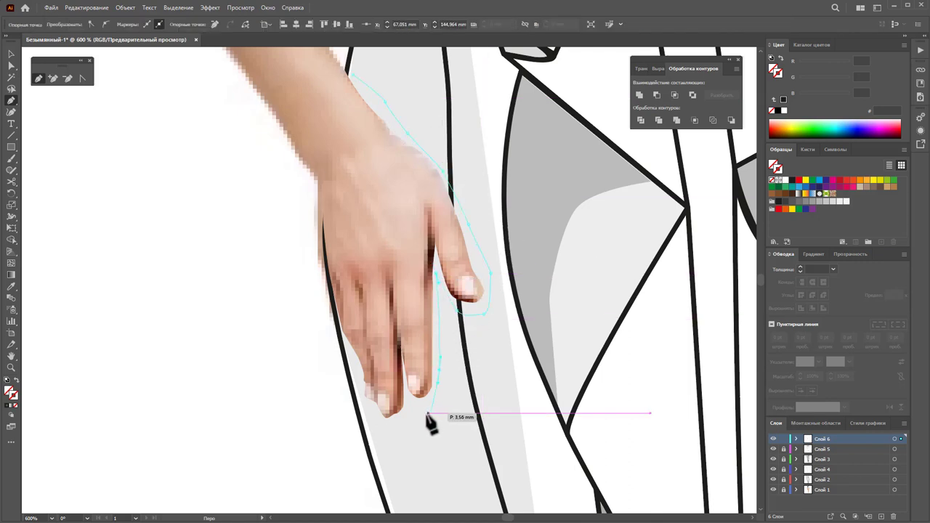
left_click(407, 418)
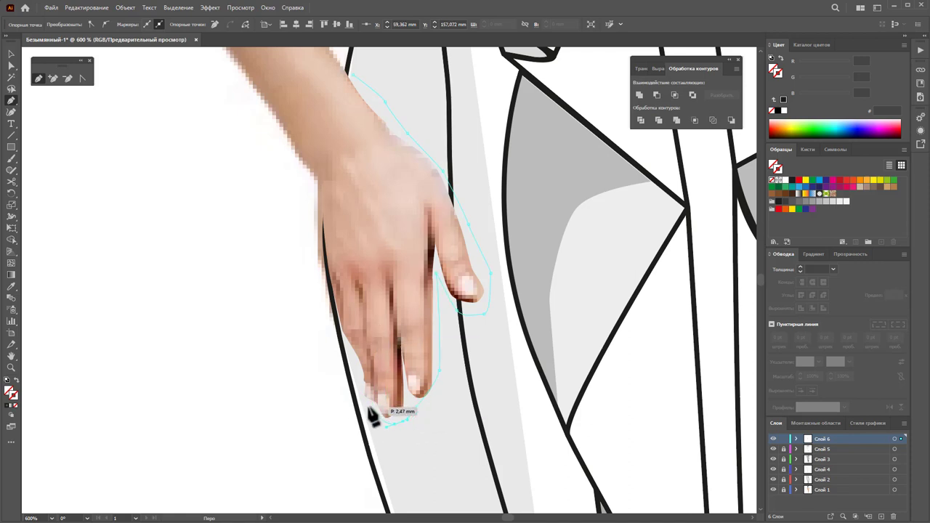
left_click(349, 138)
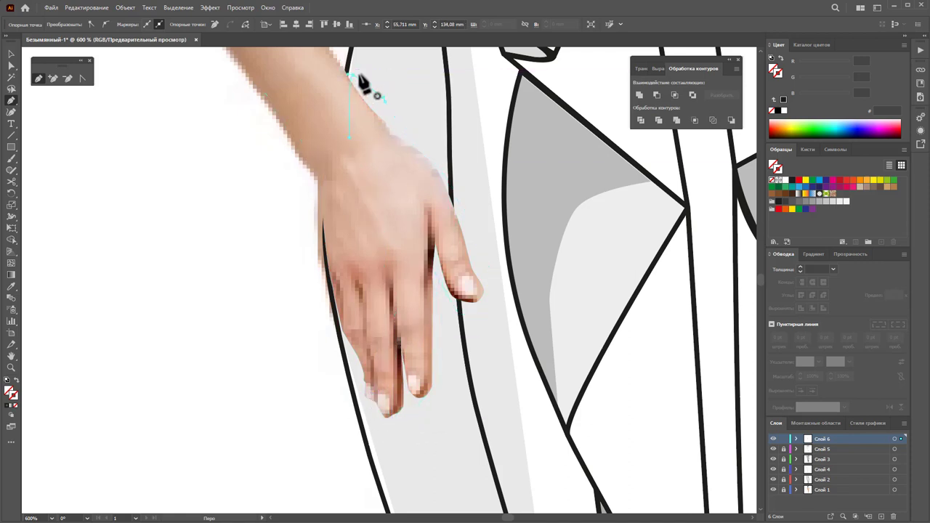
left_click(357, 75)
Fill the traced shape black and bring the hand photo in front of it
left_click(11, 54)
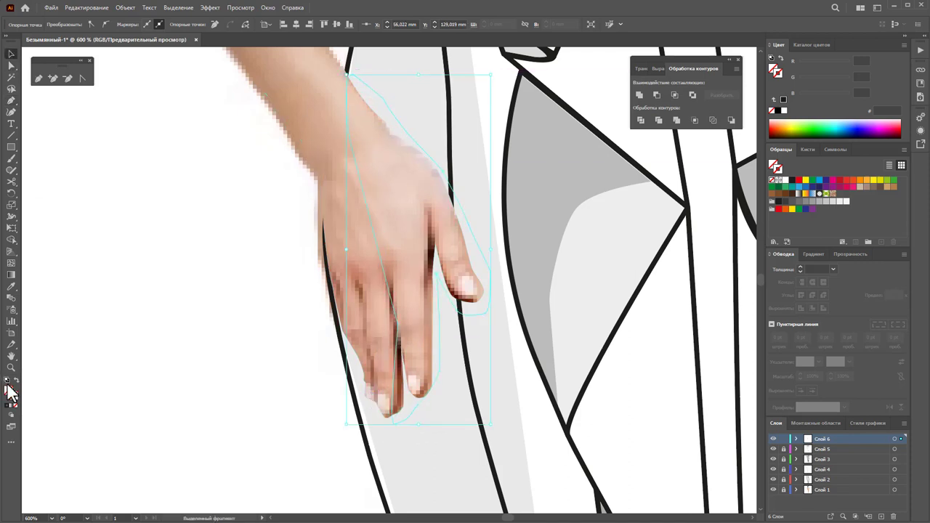
left_click(792, 183)
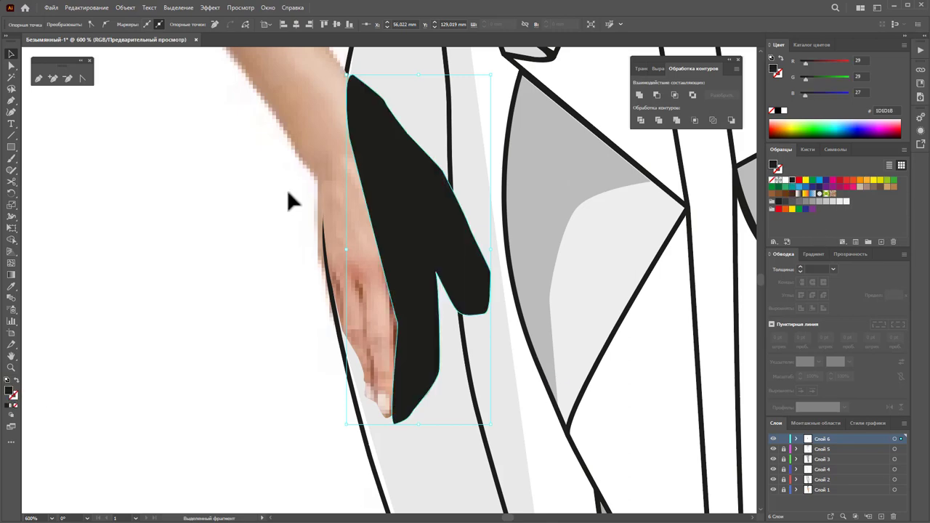
left_click(268, 207)
left_click(356, 231)
right_click(356, 231)
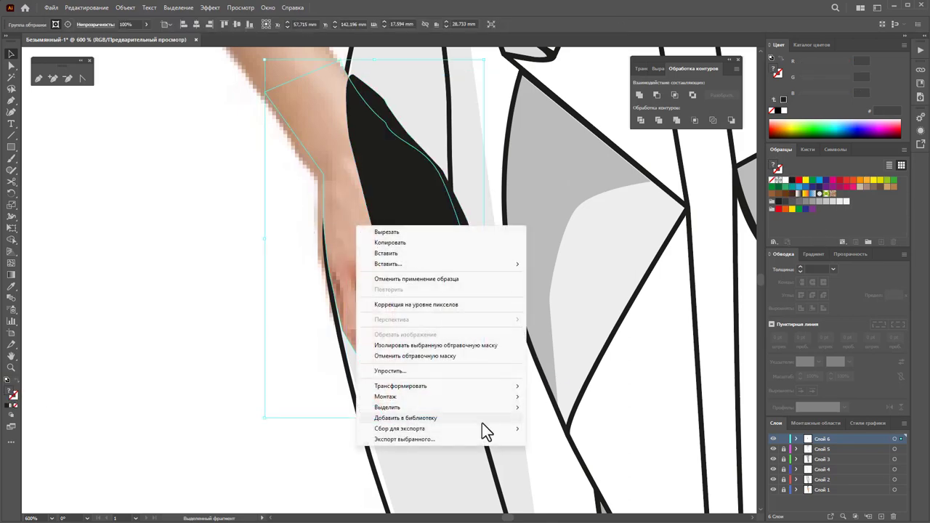
left_click(540, 394)
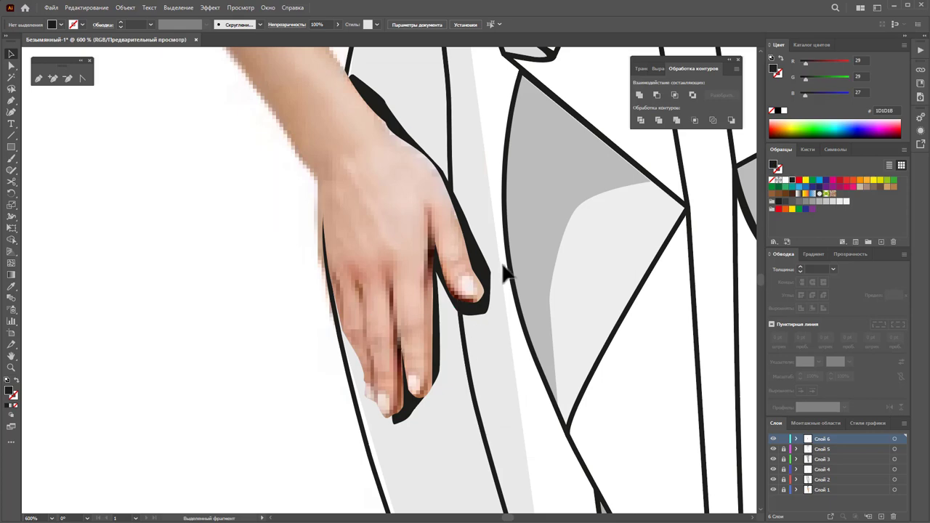
Apply a Gaussian Blur of about 4.8 pixels to the black hand shape
left_click(489, 289)
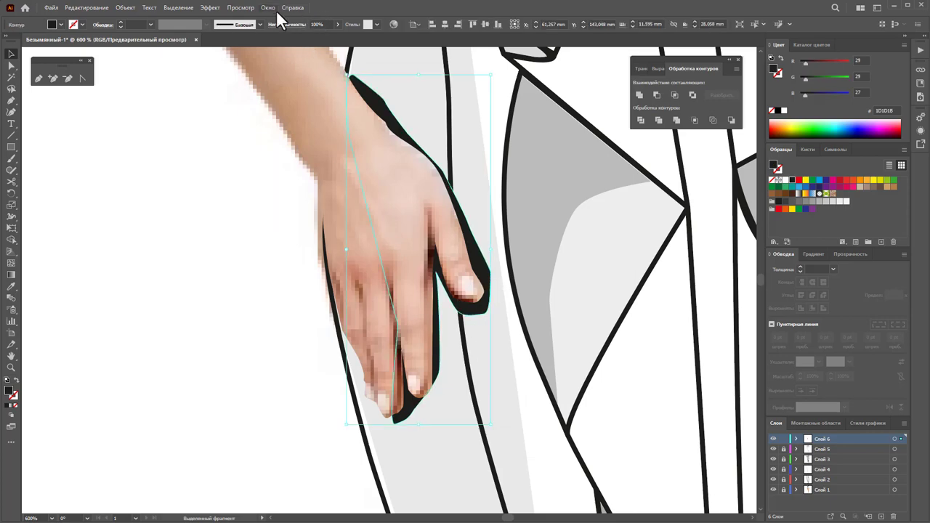
left_click(216, 7)
mouse_move(231, 184)
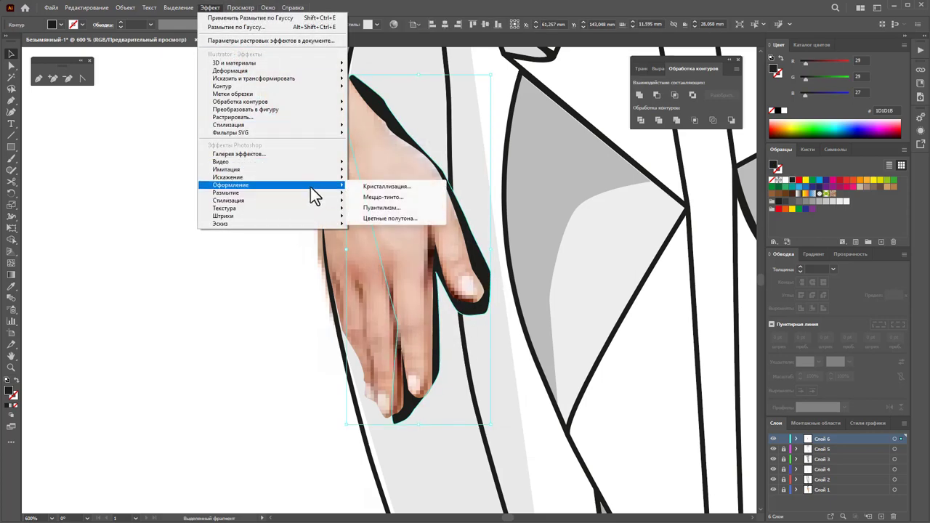
left_click(415, 215)
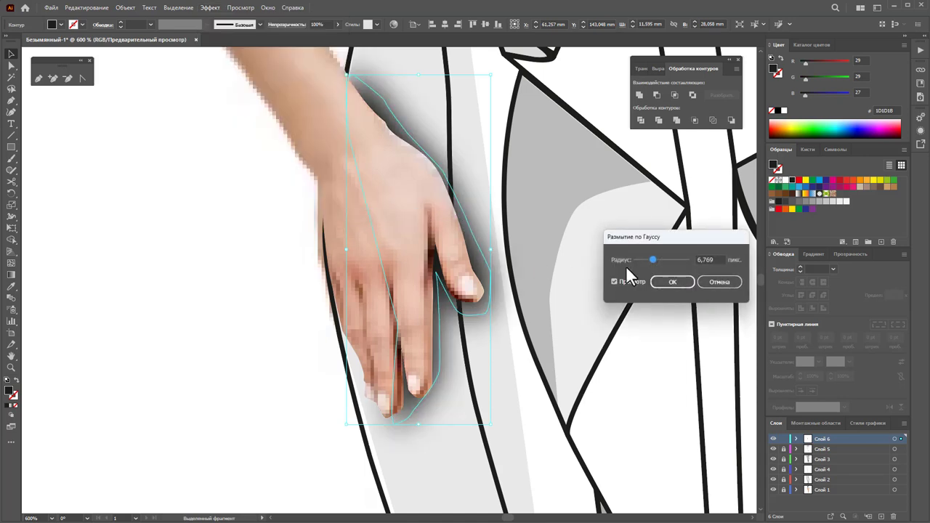
left_click_drag(642, 259, 645, 258)
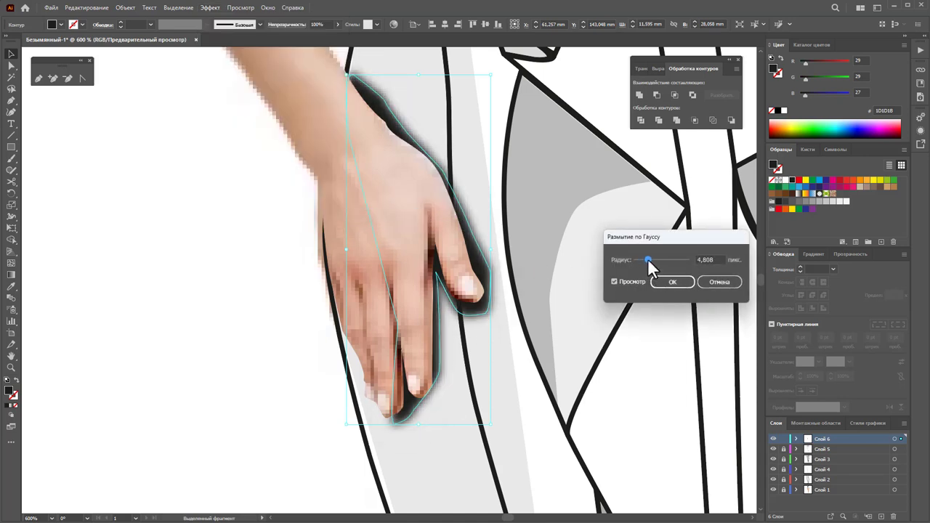
left_click(670, 283)
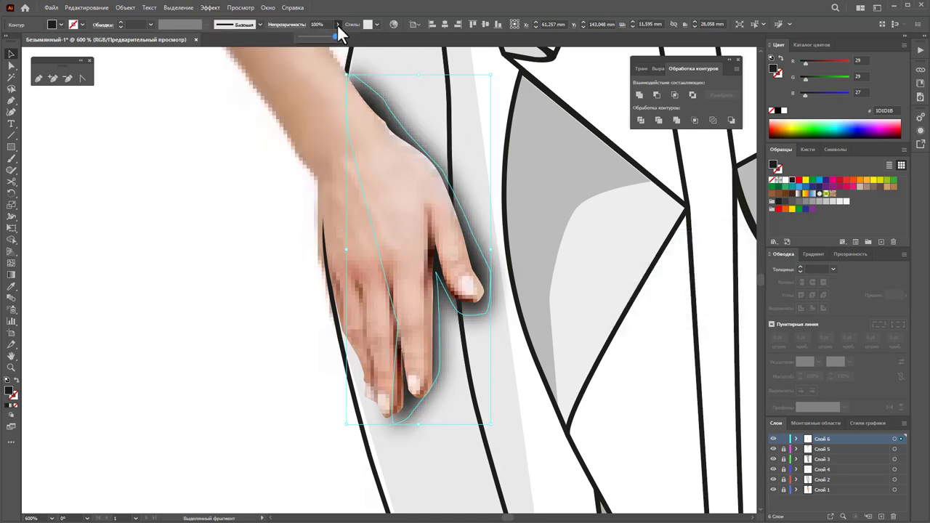
Lower the shadow's opacity to 47%, deselect, and zoom out from the hand
left_click_drag(332, 36, 315, 40)
left_click(213, 240)
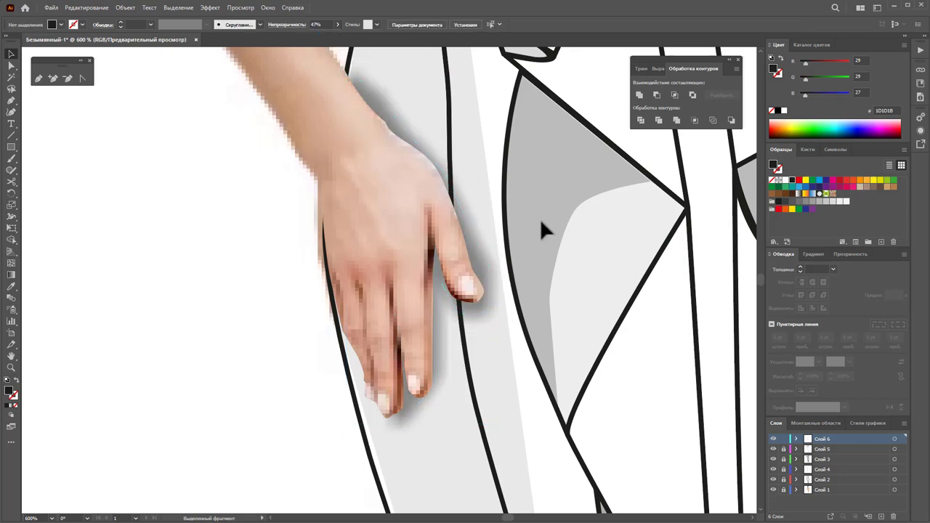
left_click(645, 310, "alt")
left_click(534, 288, "alt")
left_click(482, 292, "alt")
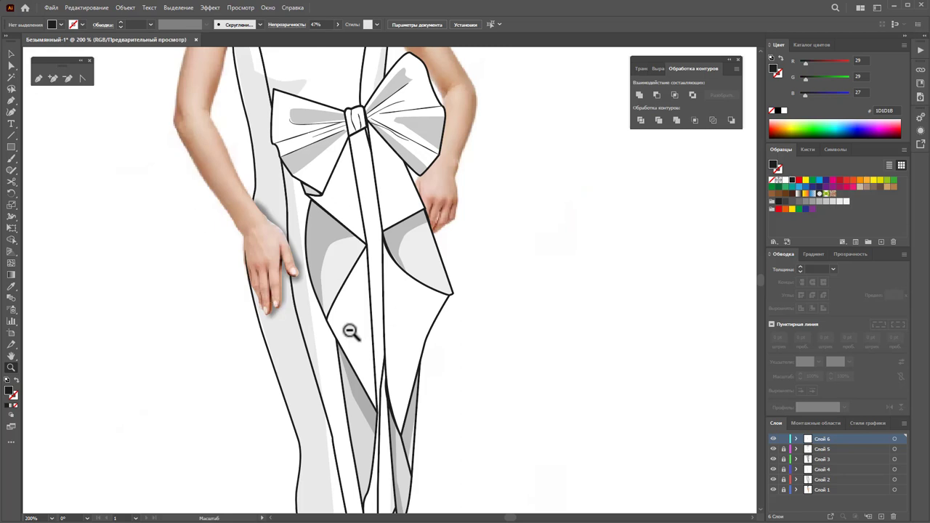
Zoom out to the whole artboard and unlock all six layers
left_click(381, 286, "alt")
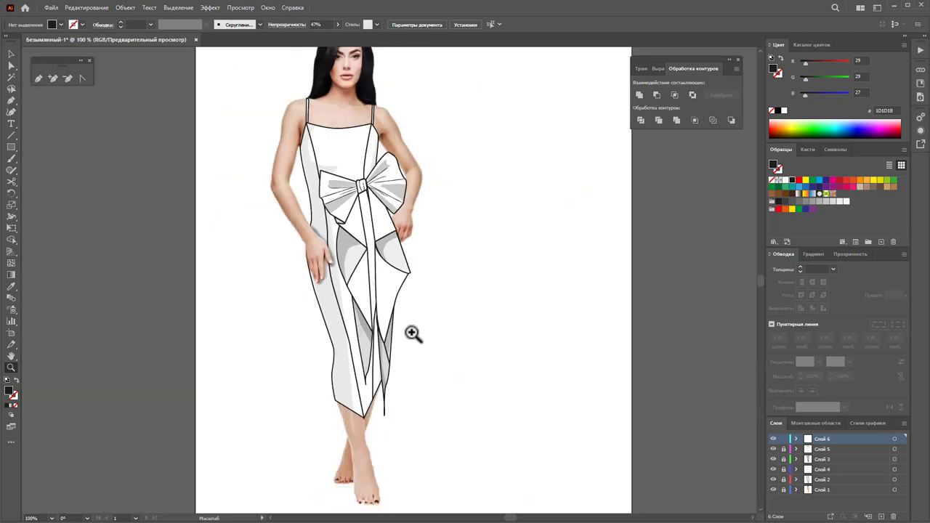
left_click(434, 324, "alt")
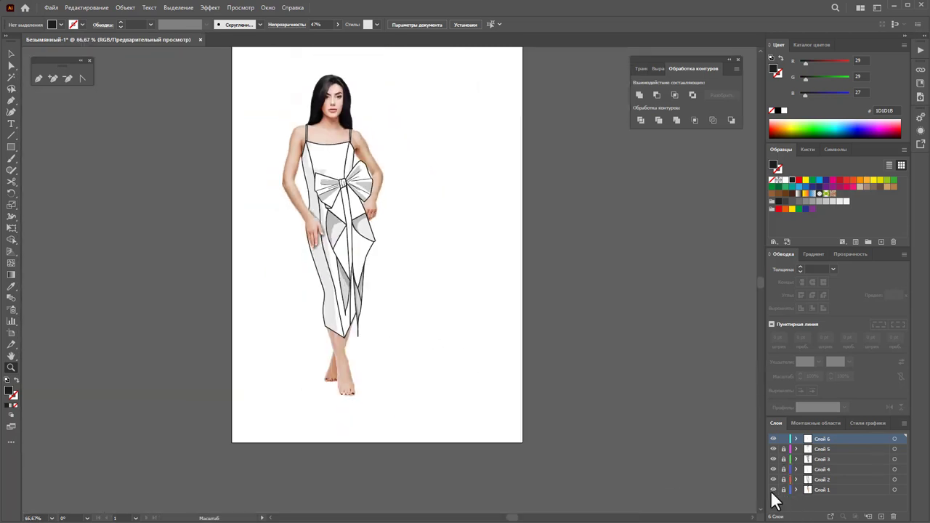
left_click_drag(783, 491, 786, 439)
left_click(10, 54)
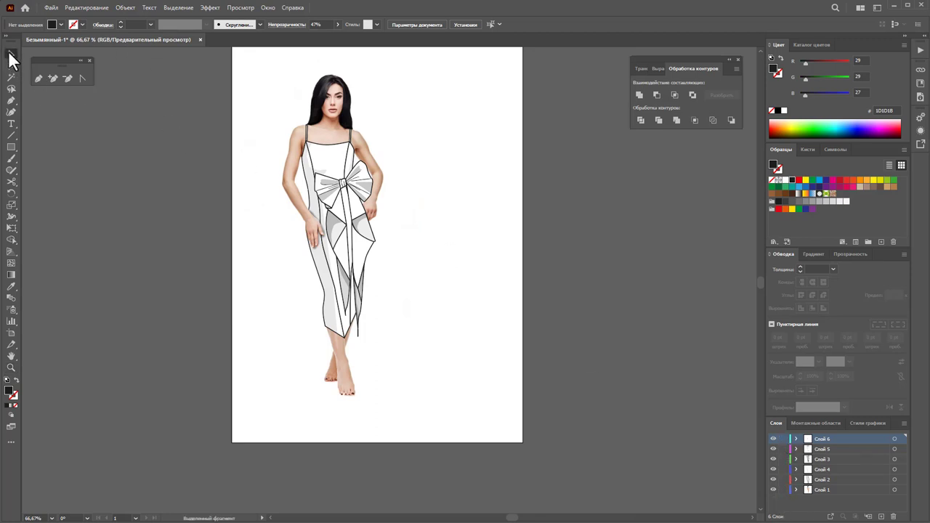
Widen the artboard to the right, to about 315.5 × 297 mm
left_click(11, 333)
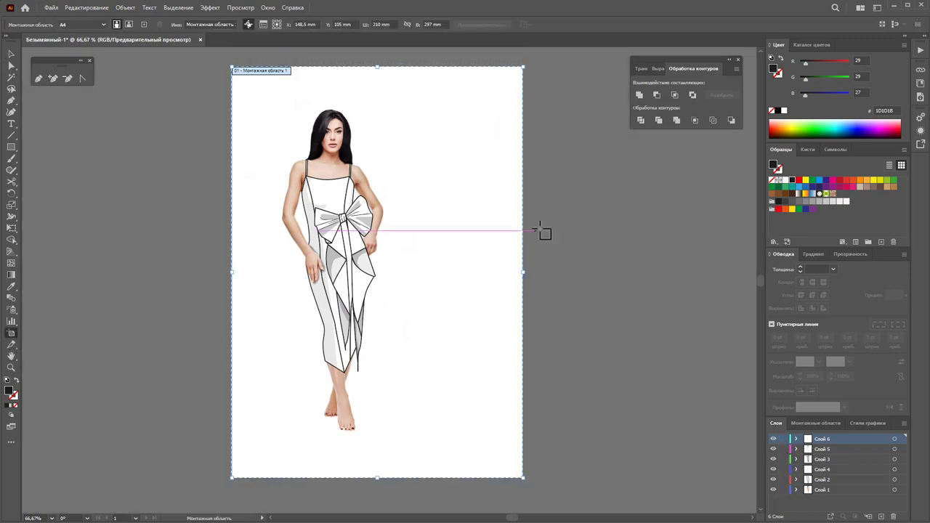
left_click_drag(523, 270, 669, 274)
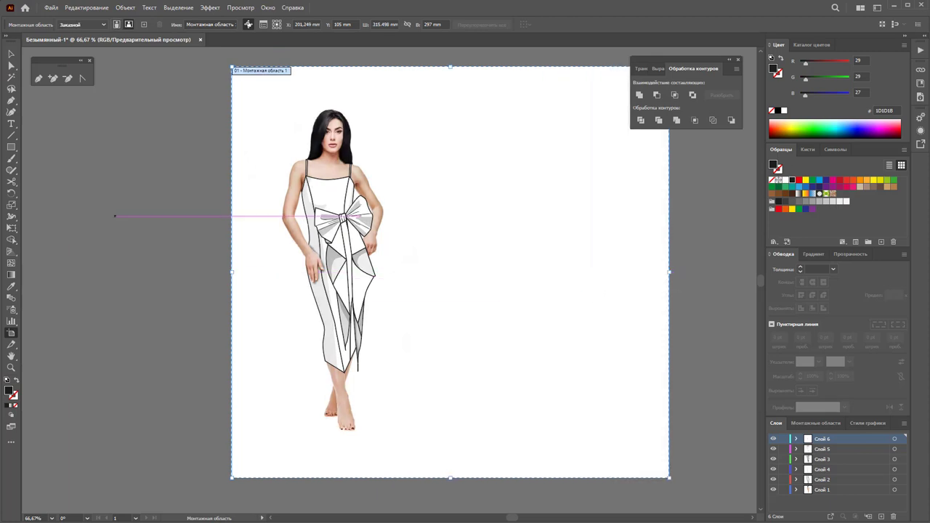
left_click(12, 53)
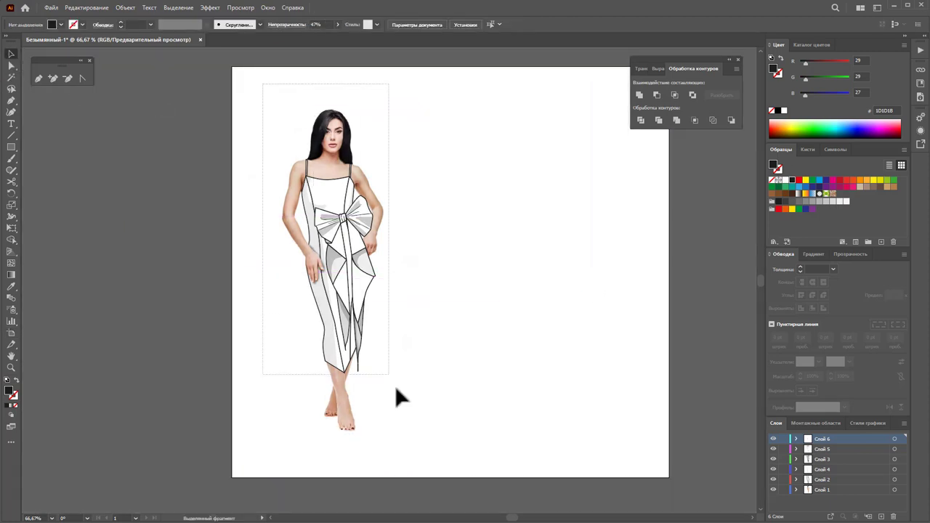
Marquee-select the dressed fashion sketch and move it further right on the artboard
left_click_drag(263, 83, 443, 476)
left_click_drag(343, 264, 465, 265)
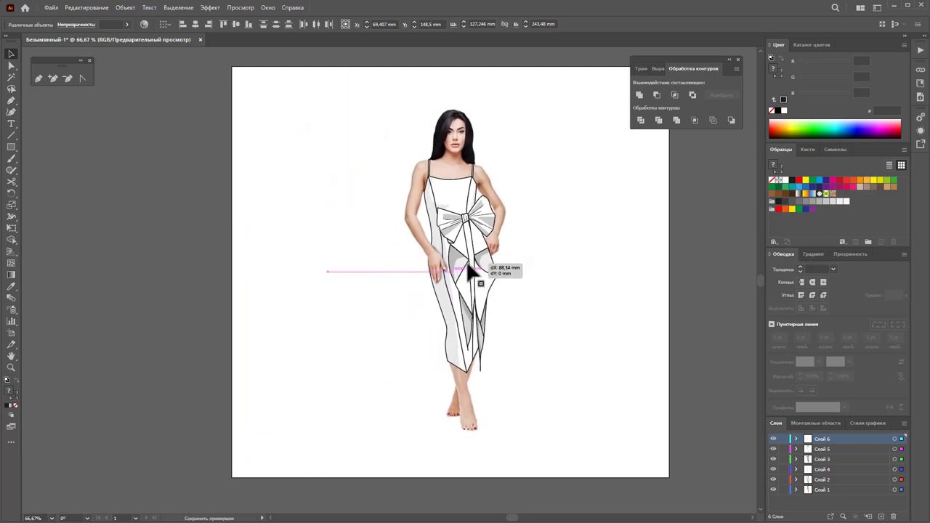
left_click_drag(465, 269, 470, 269)
left_click(551, 312)
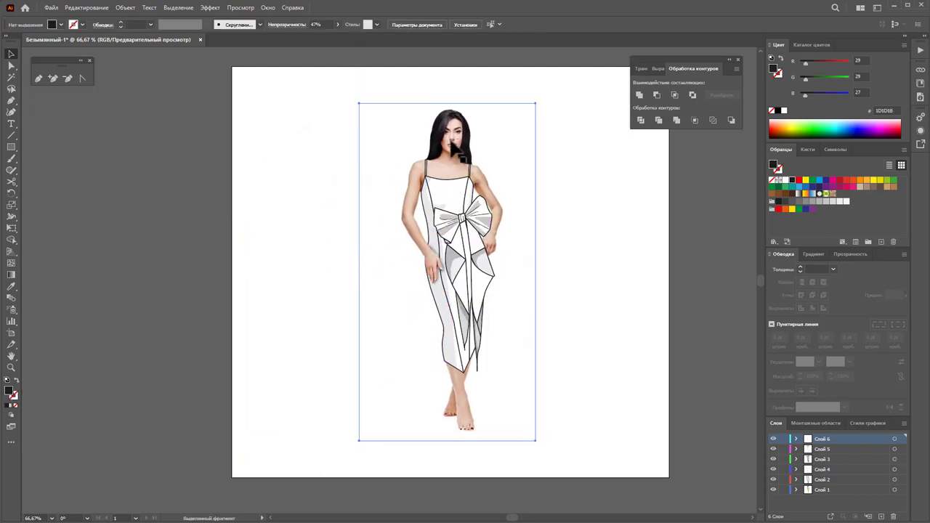
Duplicate the model photo to the left of the dress sketch
left_click_drag(451, 142, 322, 143)
key("ctrl+z")
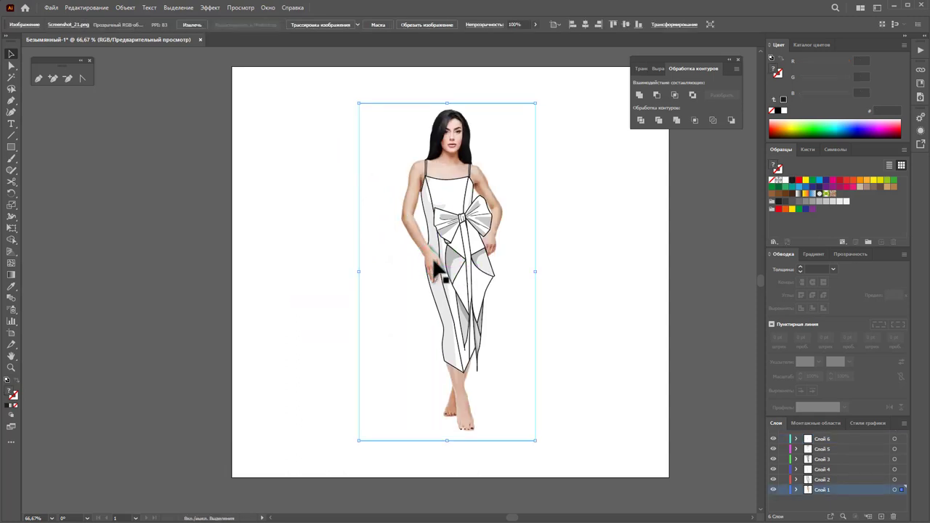
left_click(427, 249, "shift")
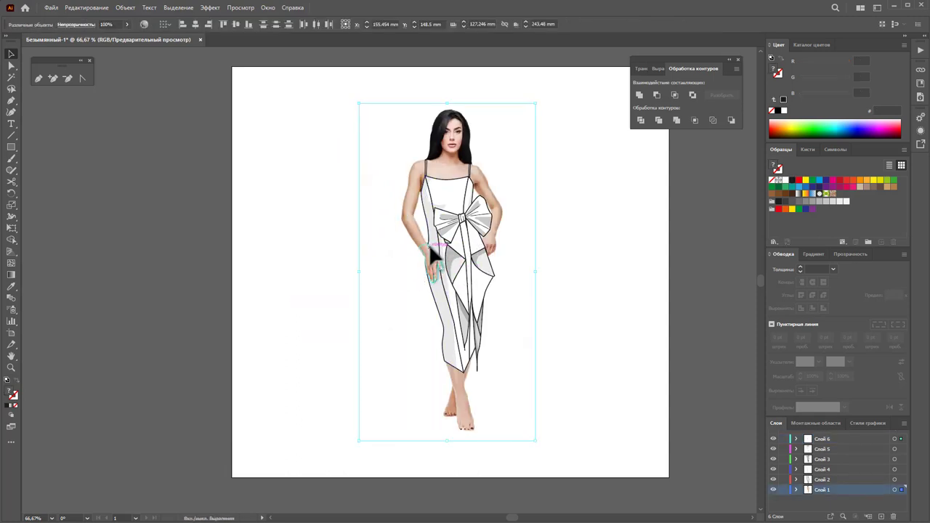
left_click(429, 244, "shift")
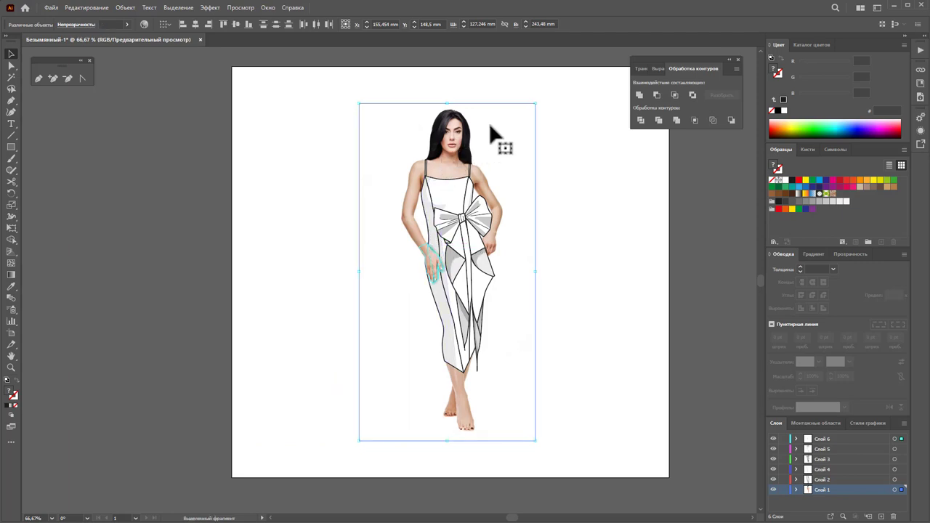
mouse_move(457, 135)
left_mouse_down()
mouse_move(343, 138)
mouse_move(338, 150)
left_mouse_up()
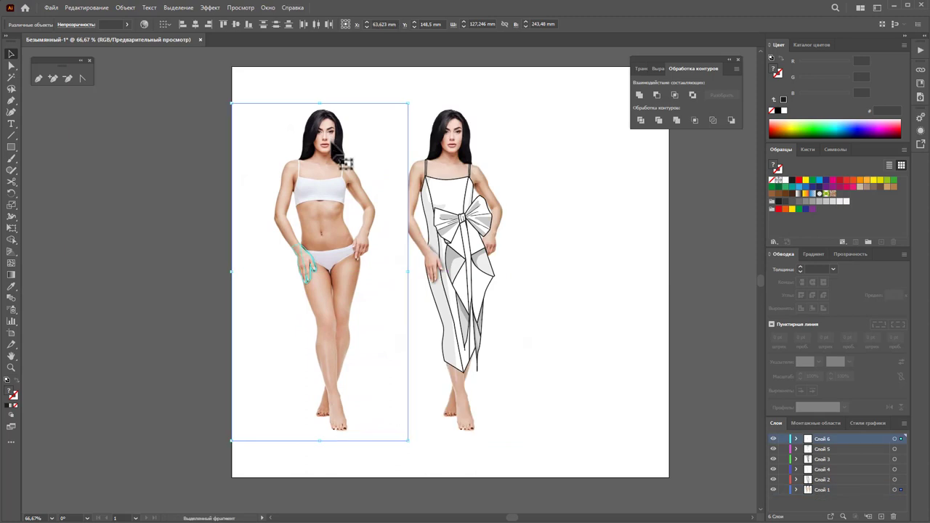
left_click(567, 327)
Send the left photo copy to the back and isolate the right-hand photo
left_click(317, 285)
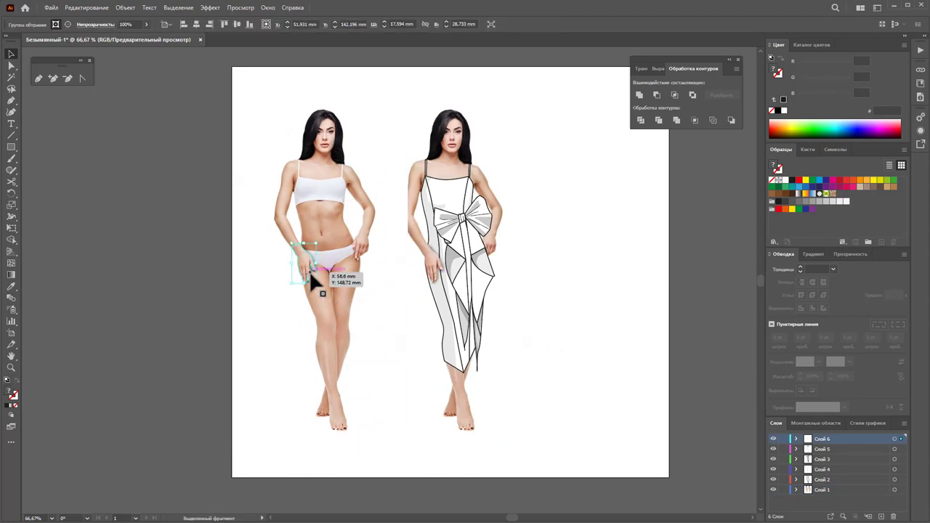
left_click(650, 324)
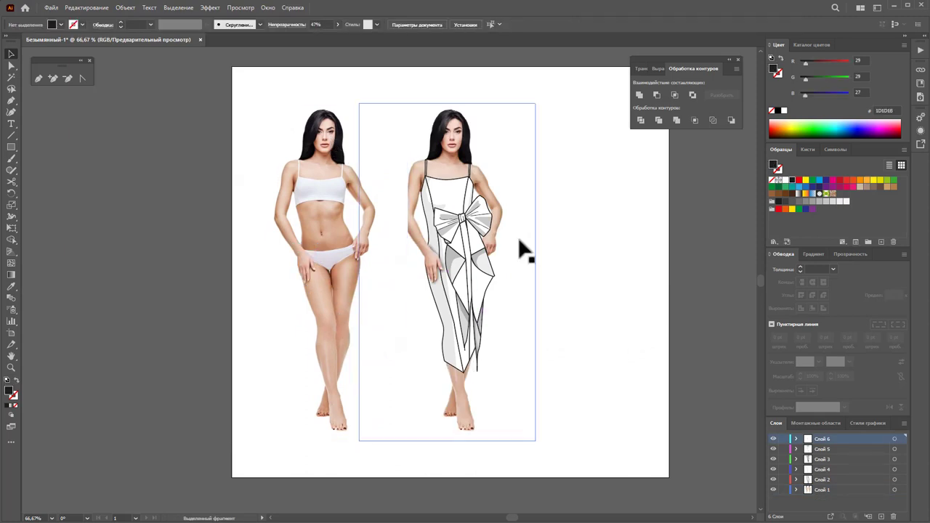
left_click_drag(554, 89, 396, 465)
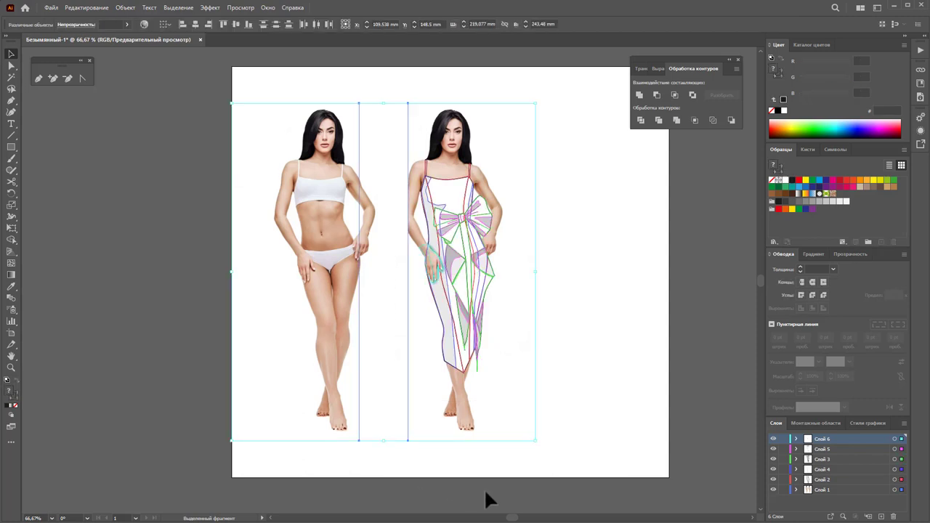
left_click(357, 284)
right_click(342, 252)
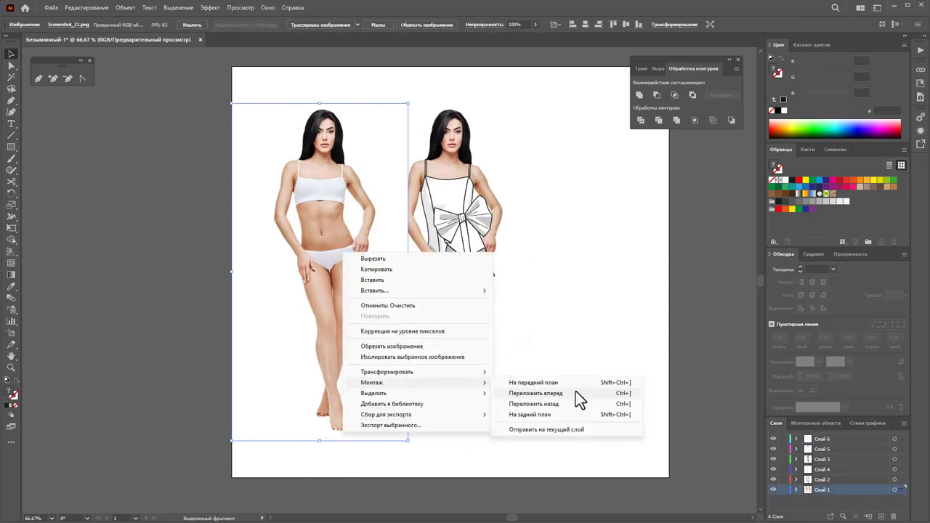
left_click(556, 415)
left_click(643, 383)
left_click(419, 305)
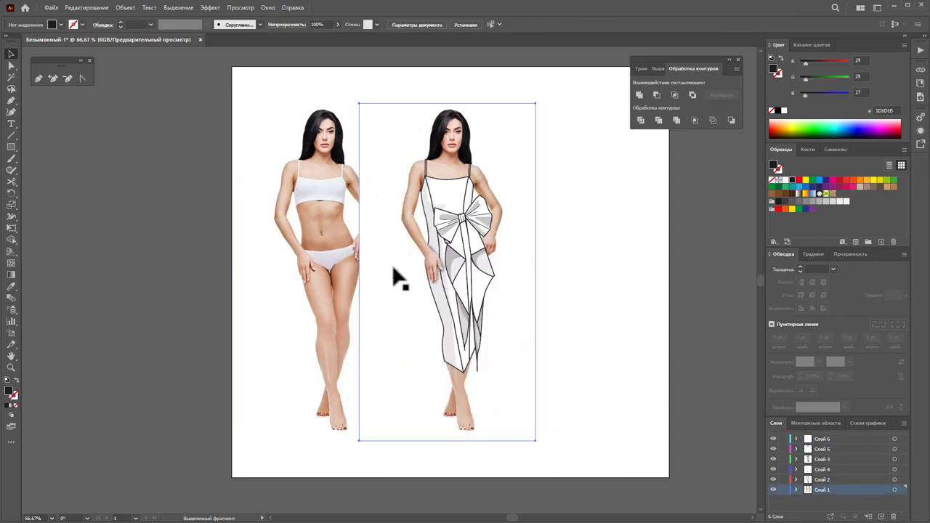
double_click(393, 269)
Crop the right-hand photo's left and right edges inward, then leave its isolation
left_click(606, 271)
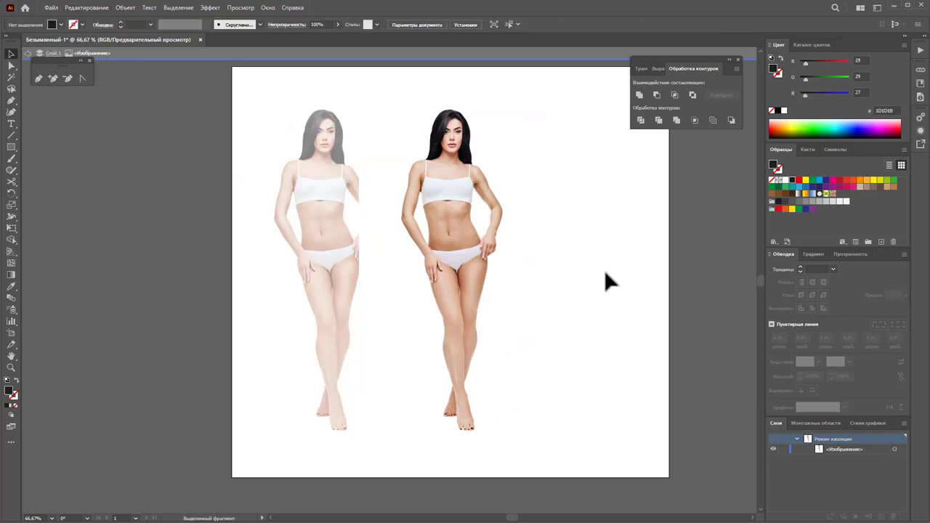
left_click(397, 125)
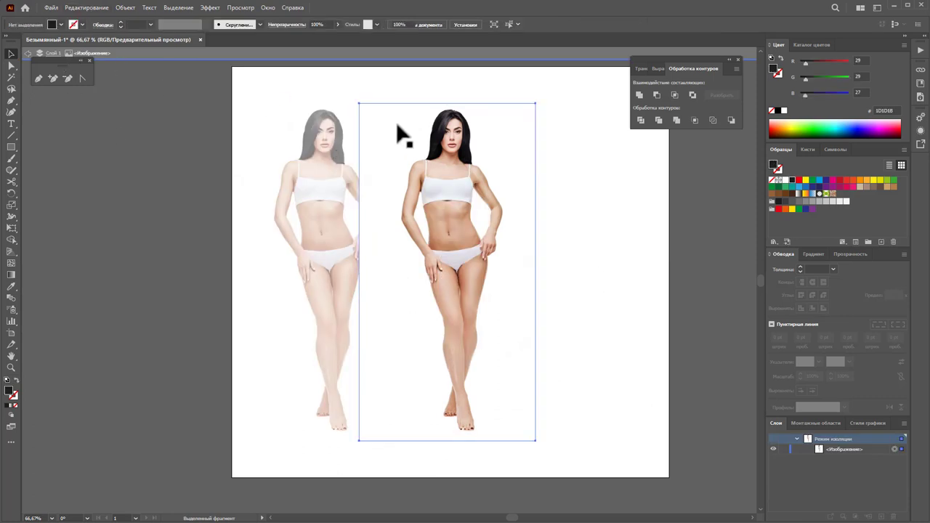
left_click(124, 8)
left_click(164, 156)
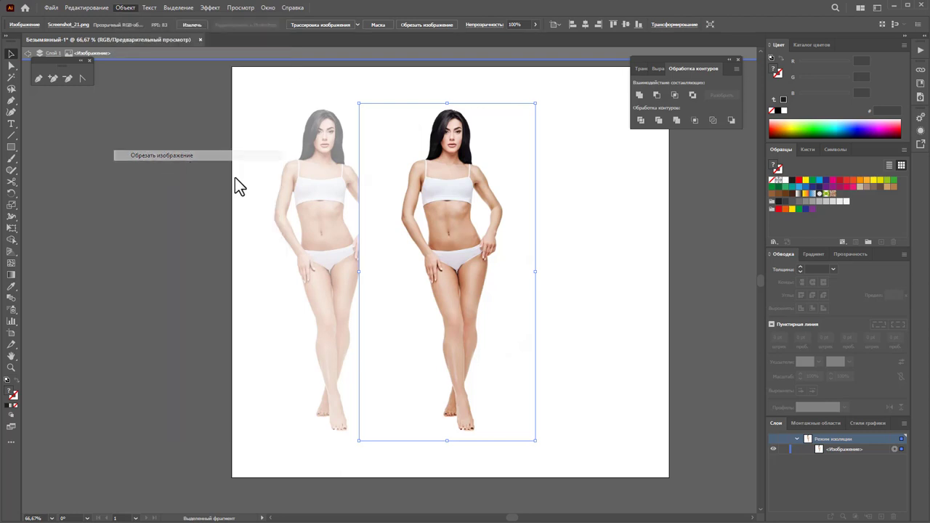
left_click_drag(362, 271, 389, 271)
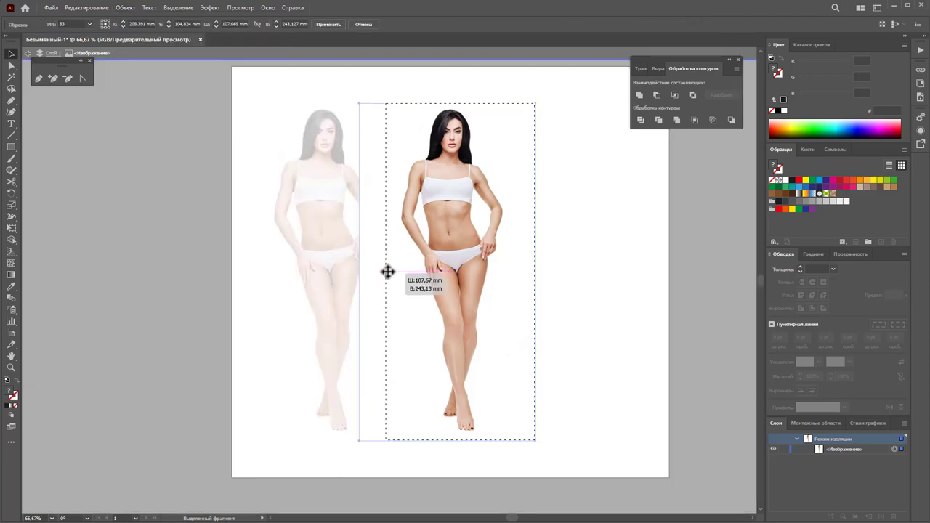
left_click_drag(532, 271, 514, 272)
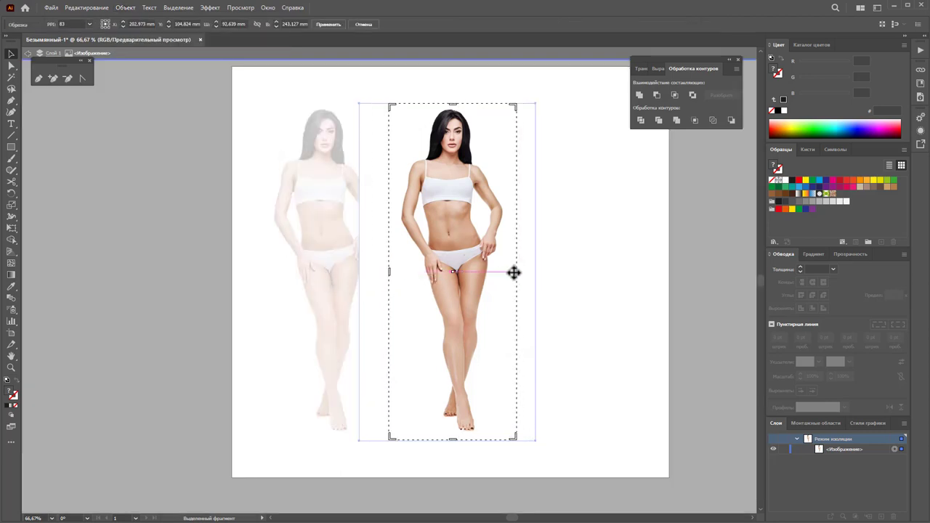
left_click(345, 25)
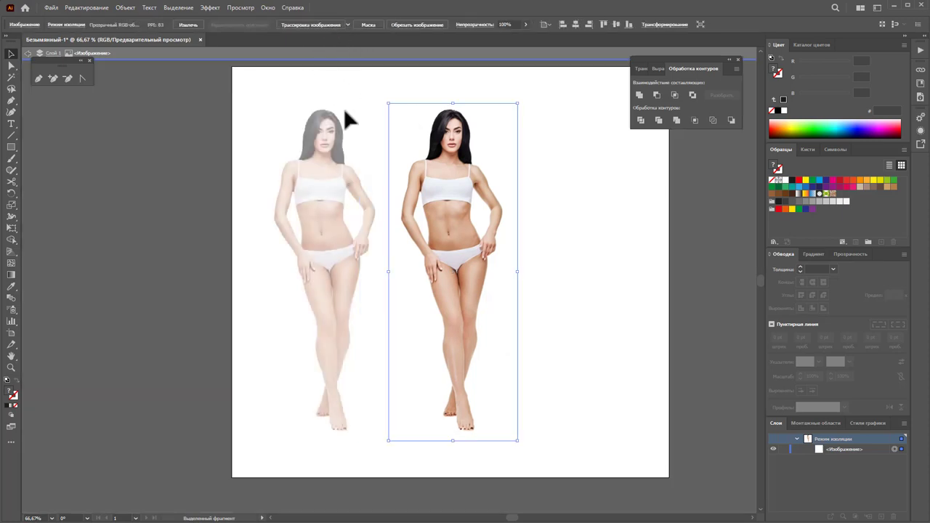
left_click(335, 190)
key("Escape")
Start cropping the isolated left photo, then cancel the crop
double_click(332, 178)
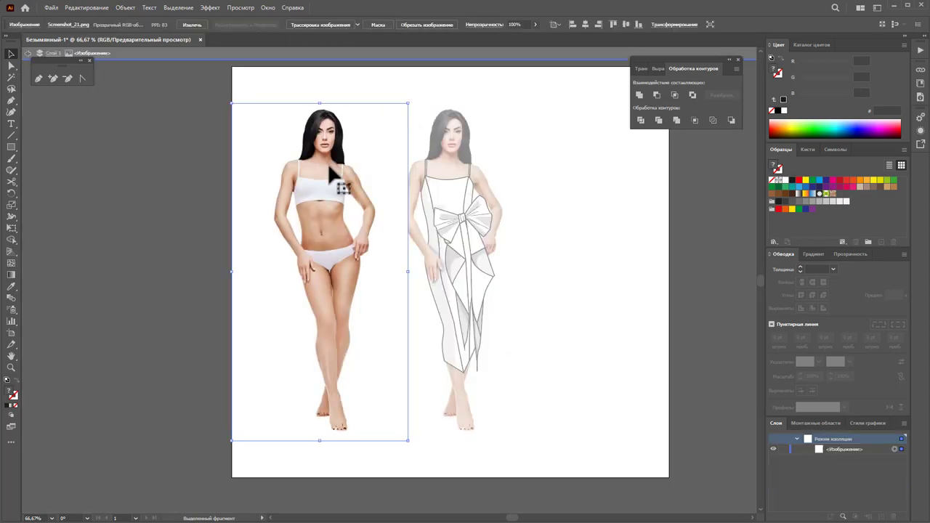
left_click(125, 7)
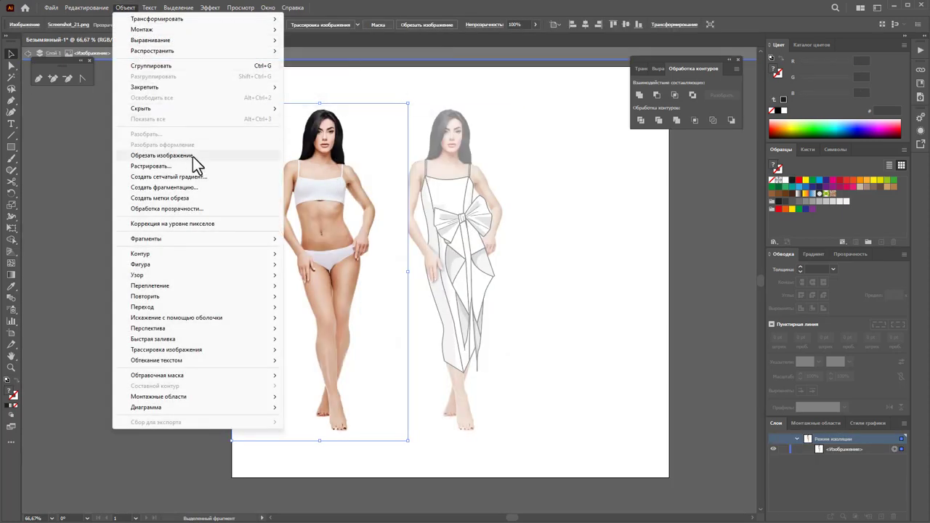
left_click(192, 155)
left_click_drag(406, 272, 383, 275)
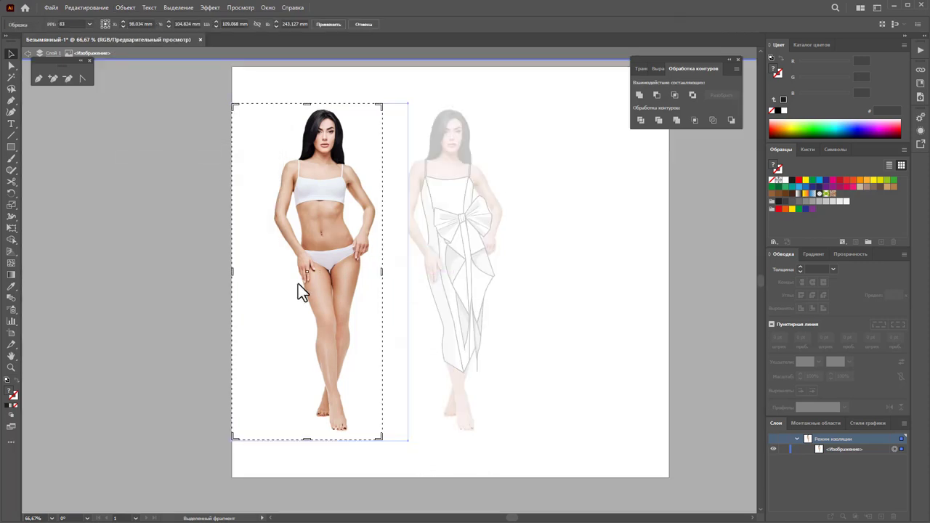
left_click_drag(232, 273, 264, 276)
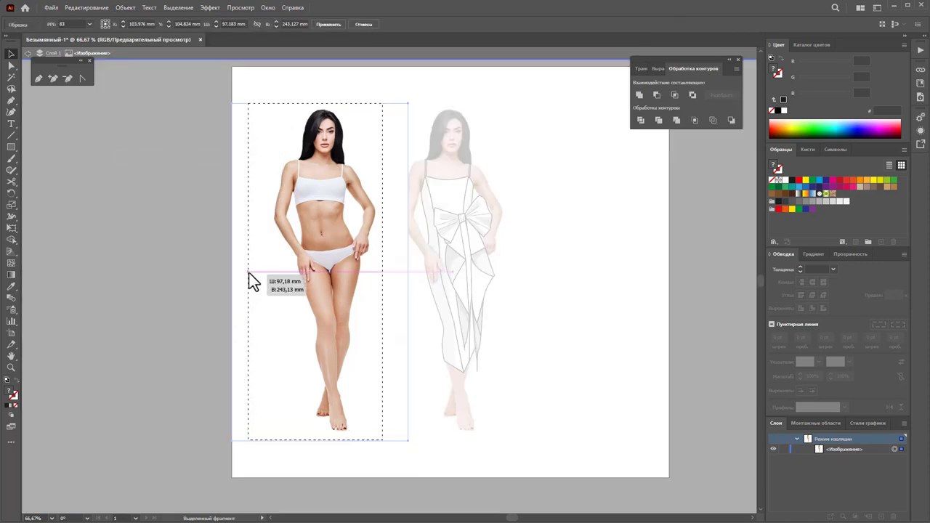
key("Escape")
left_click(548, 270)
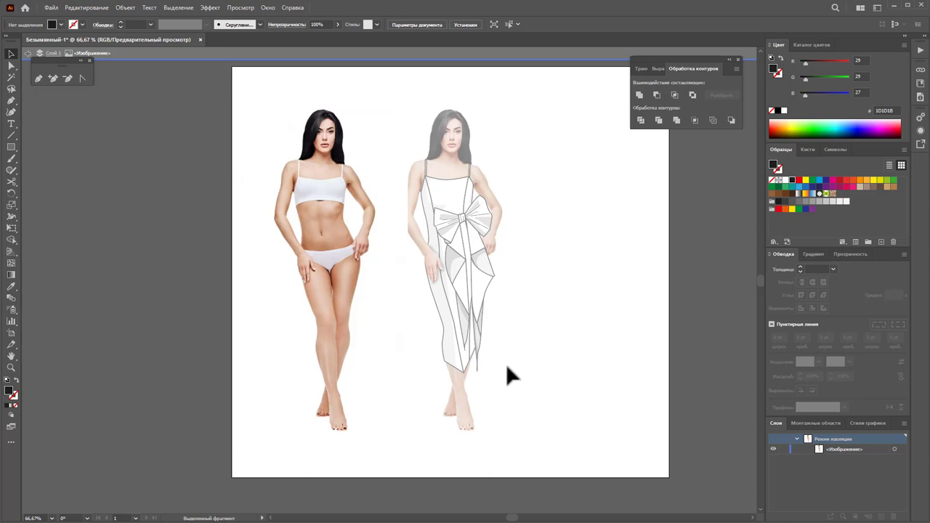
Crop the original left photo to a narrow strip around the figure and exit isolation
left_click(328, 231)
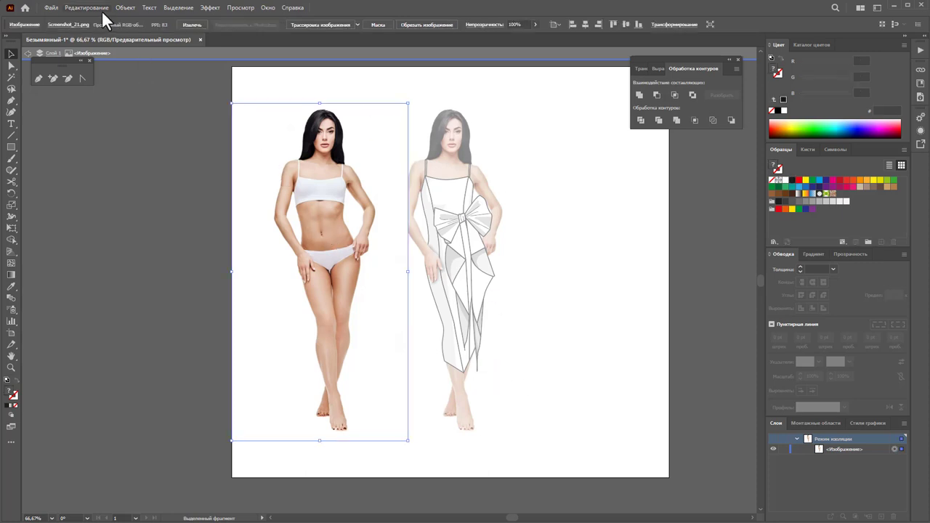
left_click(125, 7)
left_click(184, 155)
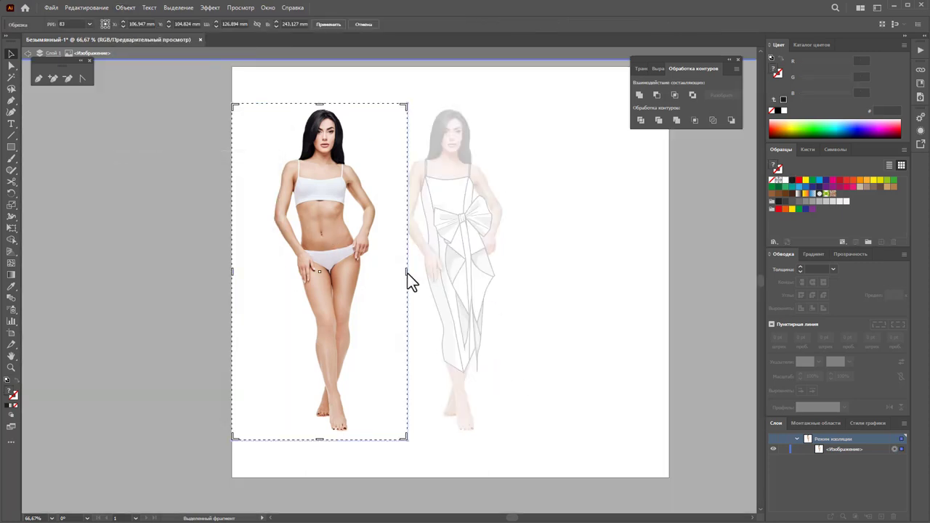
left_click_drag(407, 272, 384, 272)
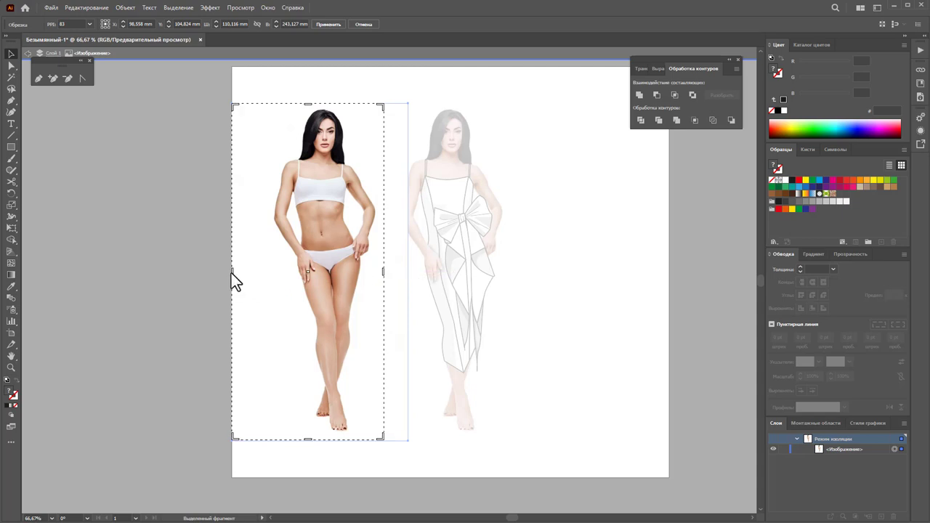
left_click_drag(232, 272, 268, 270)
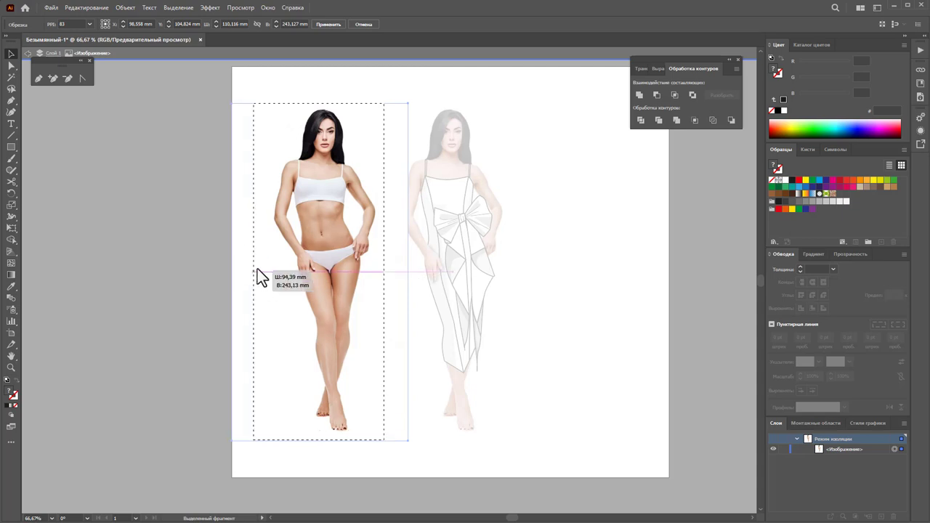
left_click(342, 24)
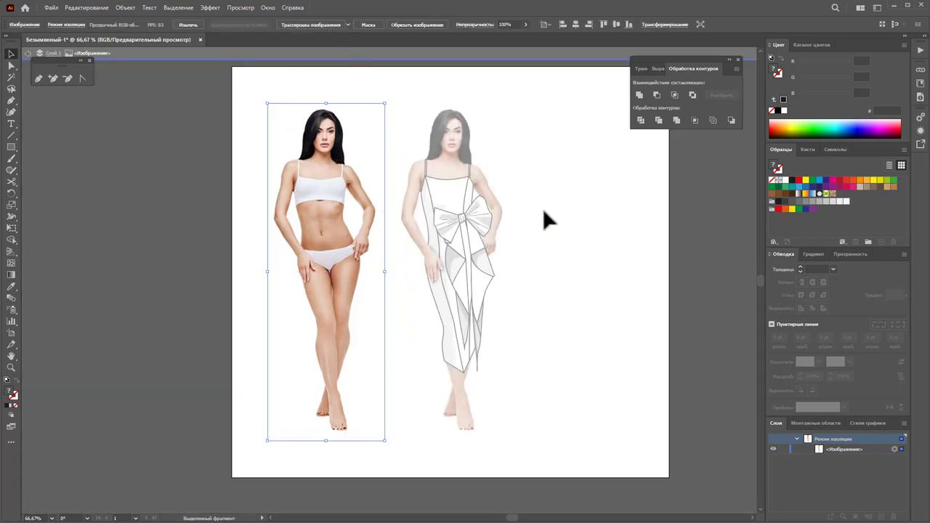
double_click(557, 211)
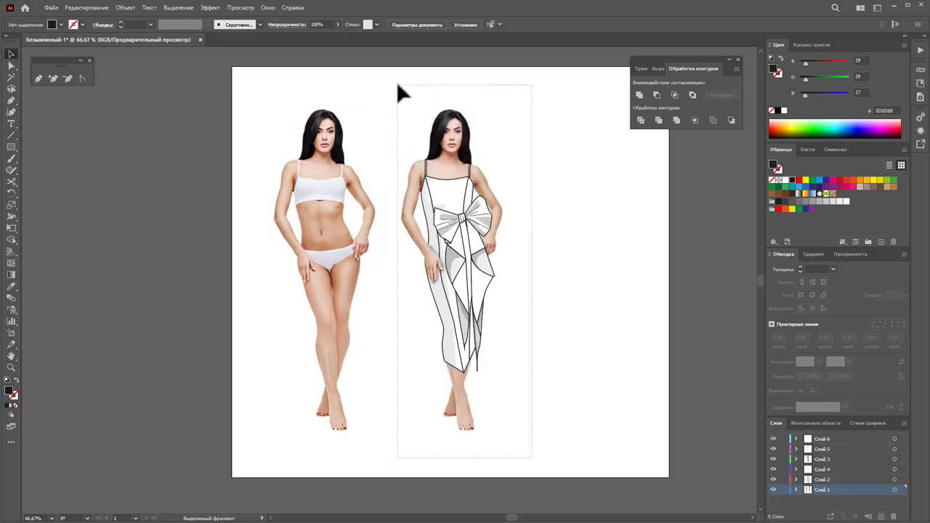
Duplicate the bow-dress sketch to its right, move the Pathfinder panel aside, and zoom in
left_click_drag(528, 483, 396, 82)
left_click_drag(443, 274, 562, 270)
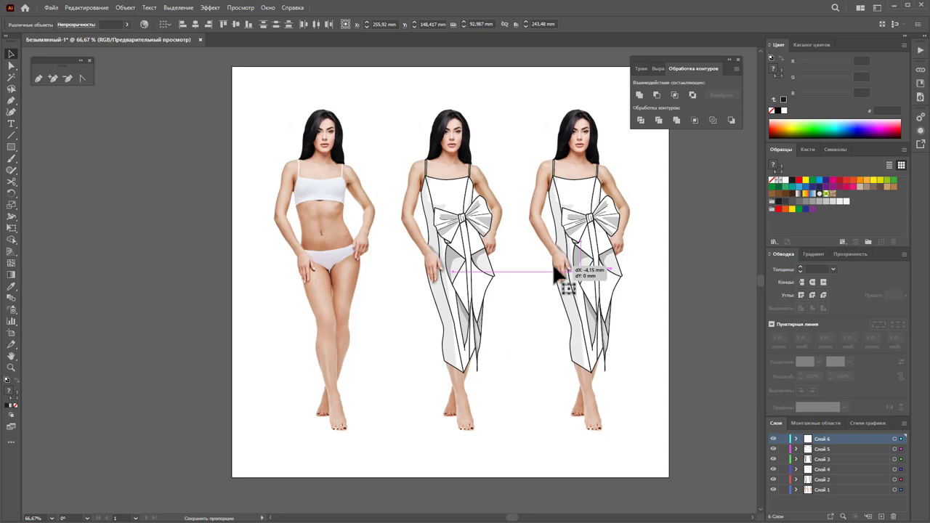
left_click(671, 285)
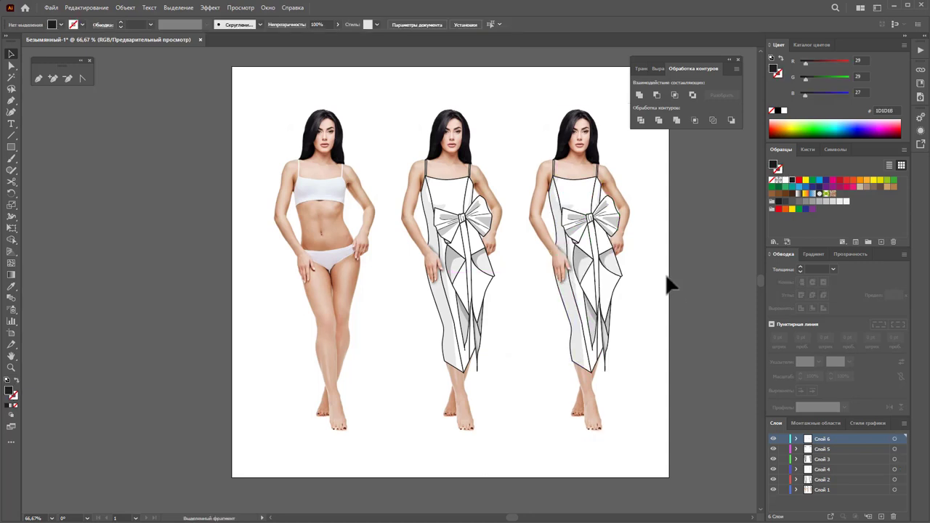
left_click_drag(698, 63, 100, 92)
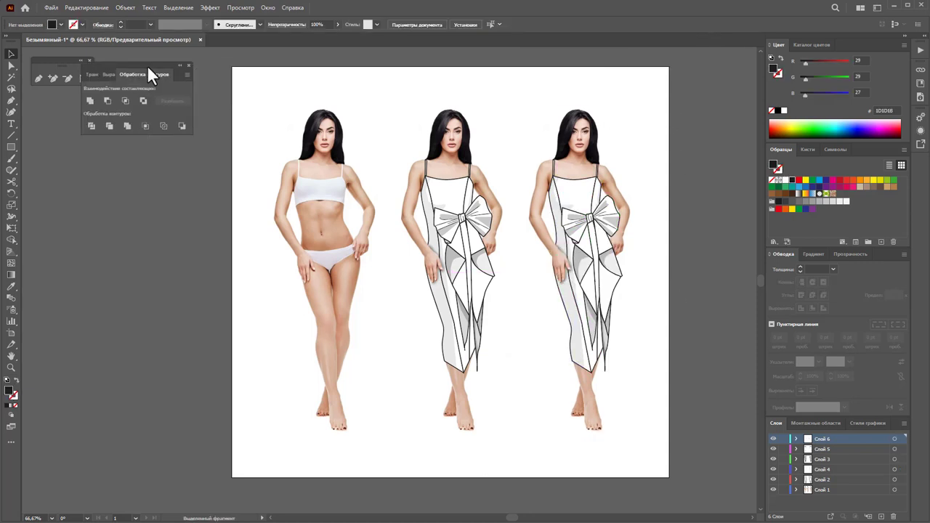
scroll(99, 87, "up", 1)
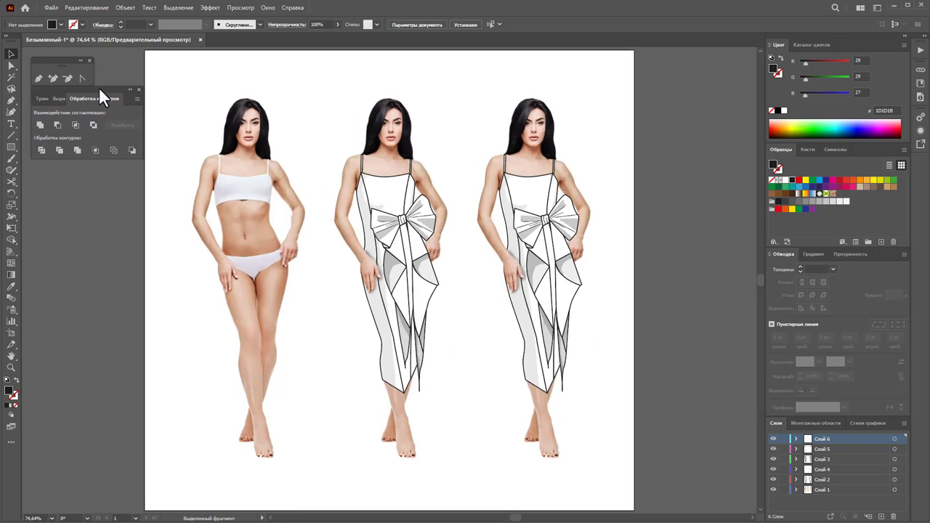
Marquee-select all paths of the third dress and group them
left_click(532, 204)
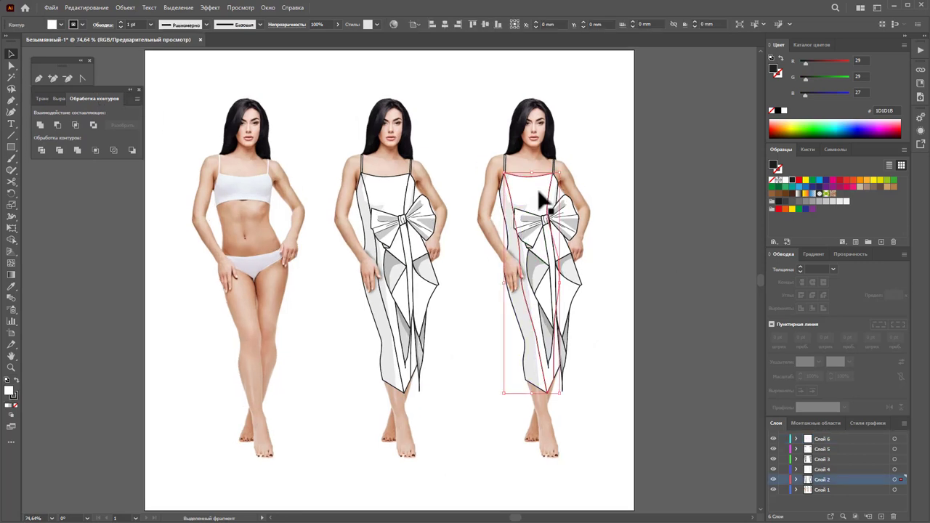
left_click(632, 320)
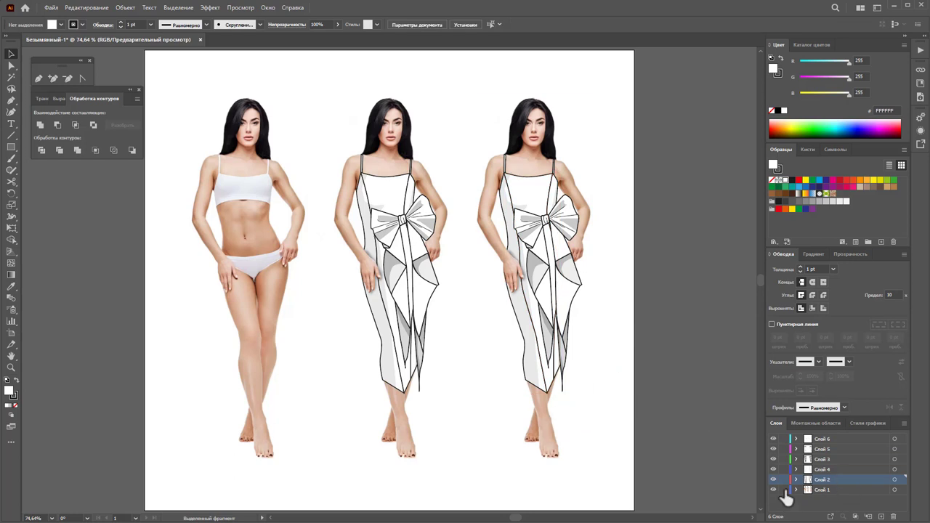
left_click_drag(587, 392, 490, 122)
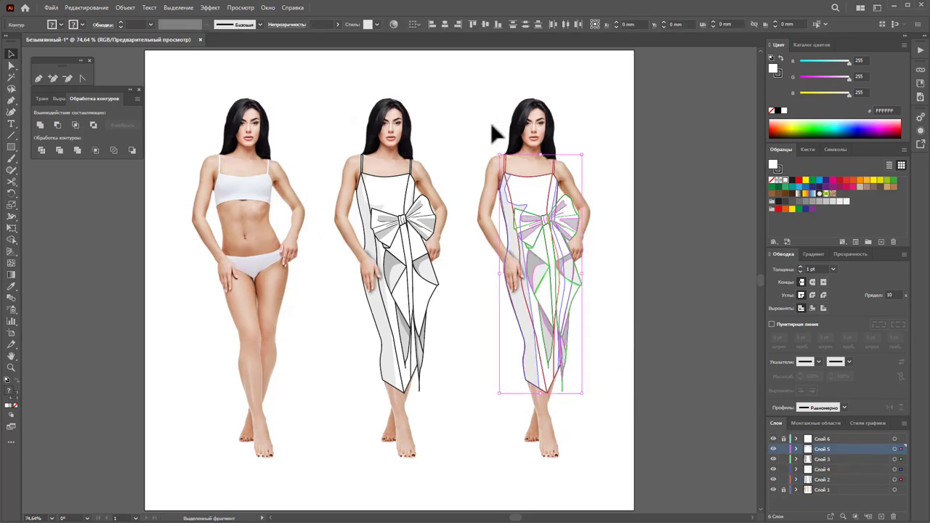
right_click(520, 199)
left_click(558, 307)
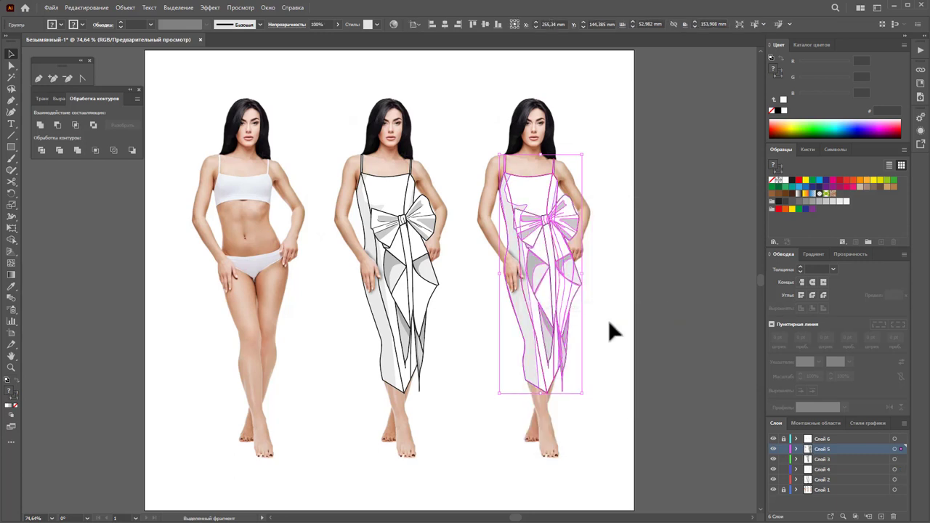
left_click(608, 319)
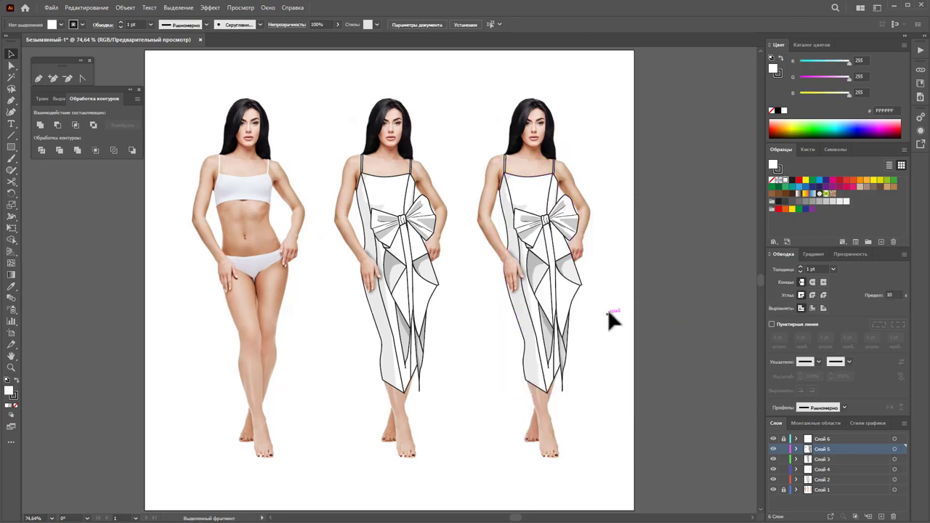
In isolation, Magic Wand the dress's white areas and fill them crimson D60B52
double_click(530, 305)
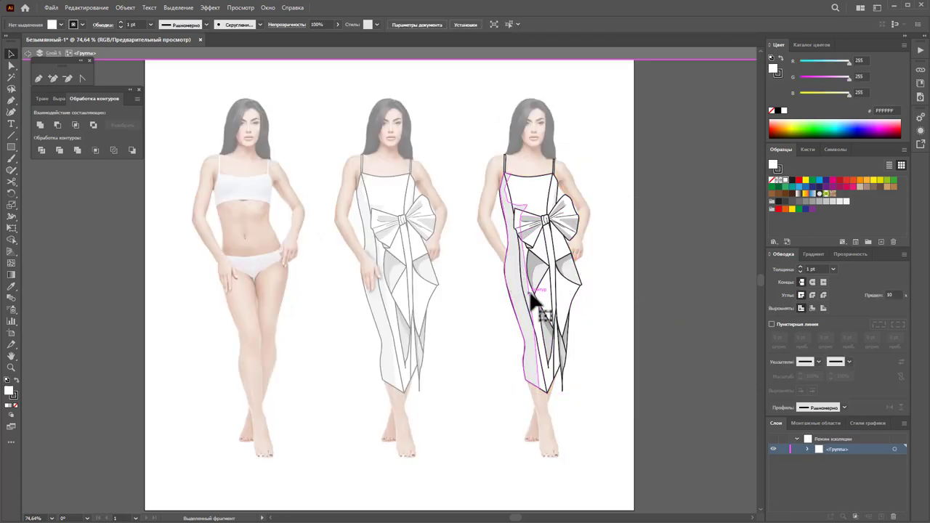
left_click(11, 78)
left_click(534, 194)
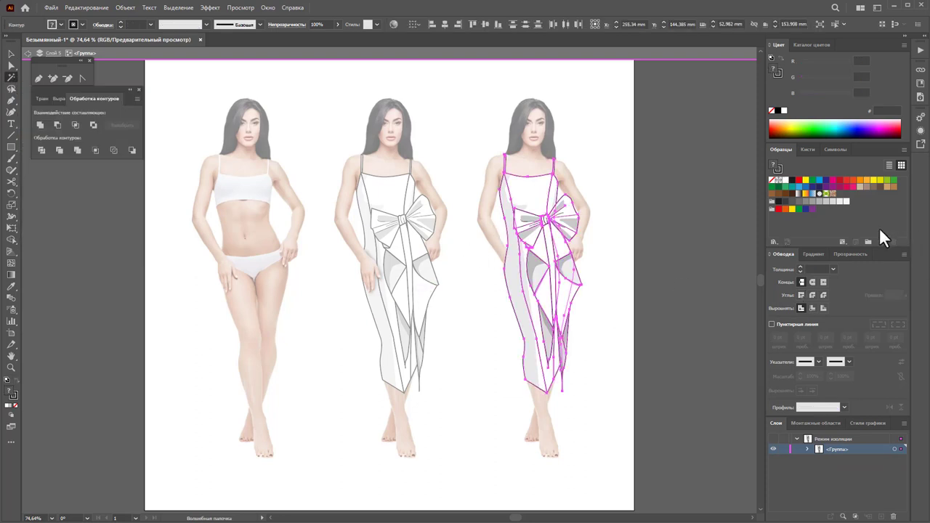
left_click(846, 187)
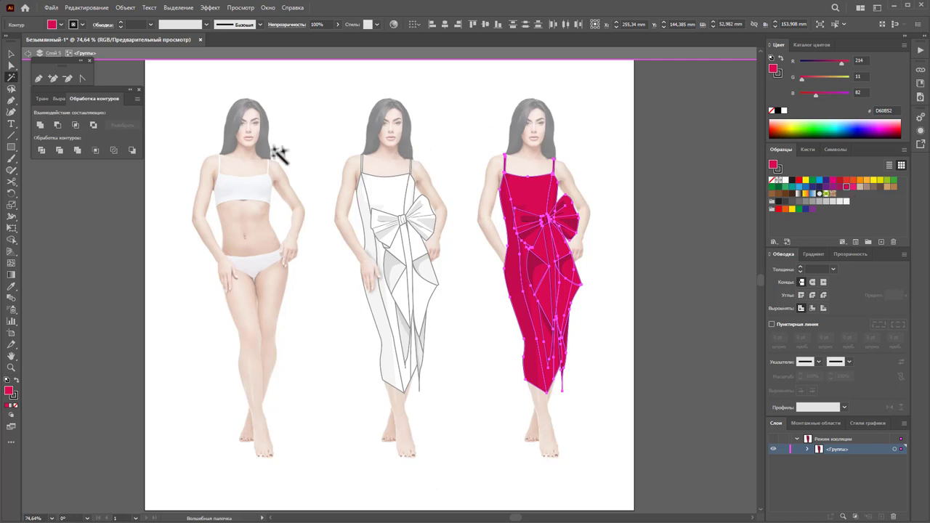
Magic Wand the dress's dark outline shapes and colour them crimson
left_click(16, 53)
left_click(673, 194)
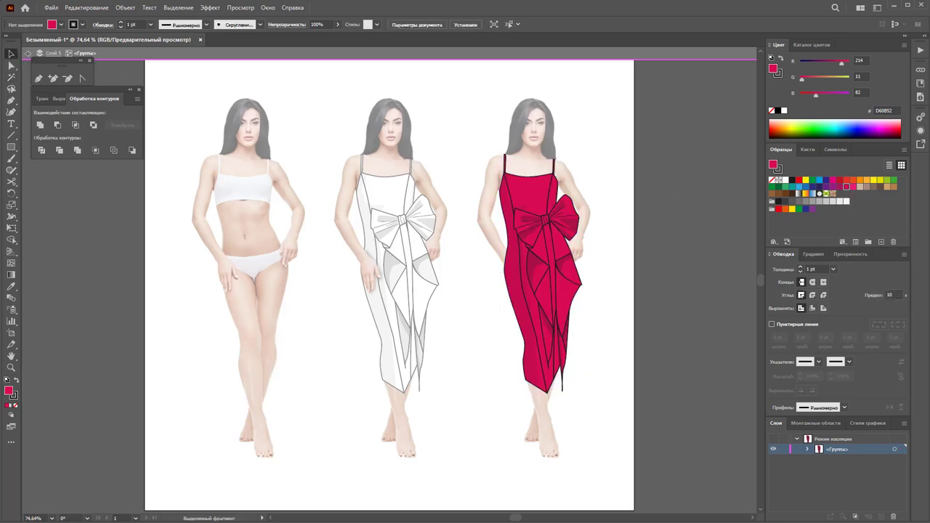
left_click(11, 77)
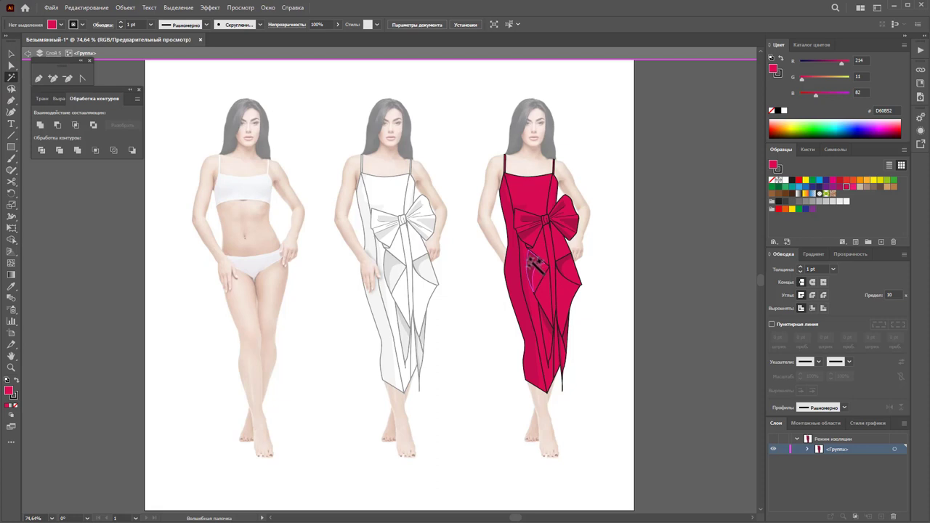
left_click(533, 261)
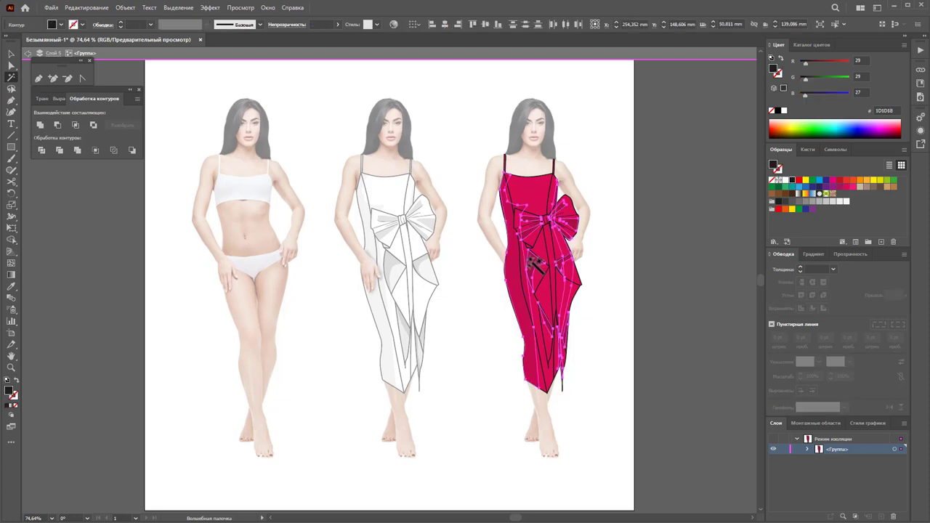
left_click(845, 188)
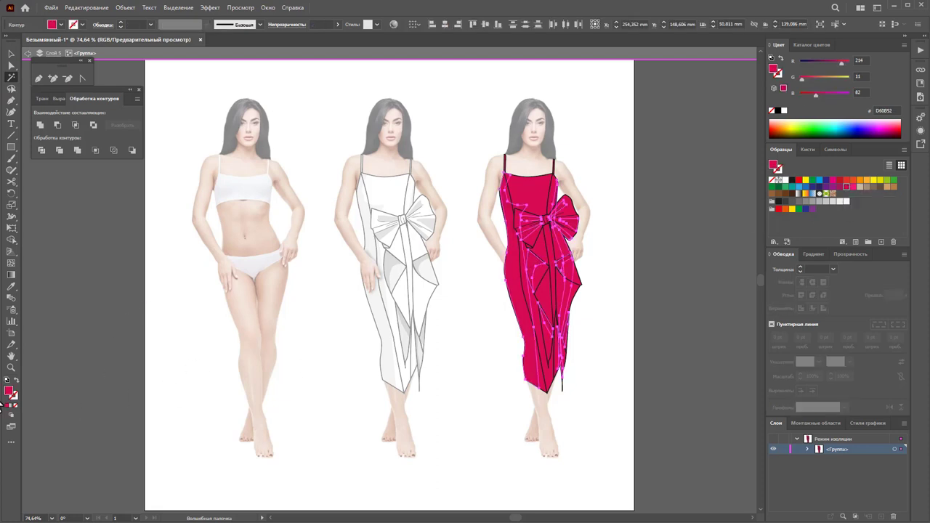
Darken that fill to maroon 4C0E26 in the Color Picker, then exit isolation
double_click(8, 392)
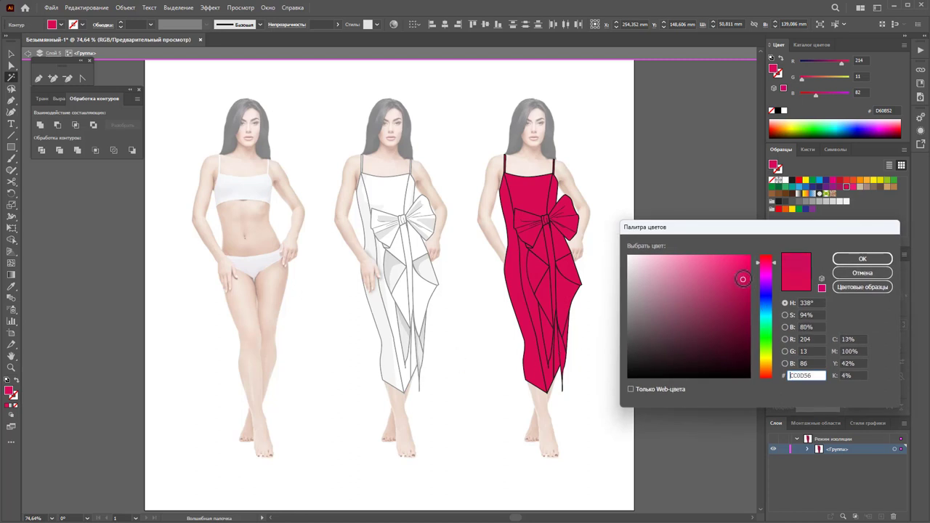
left_click_drag(742, 279, 727, 340)
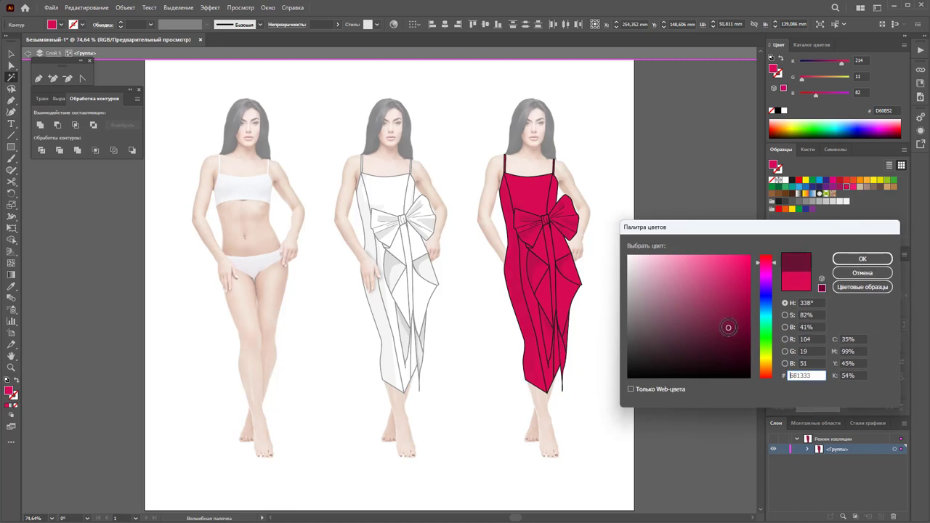
left_click(865, 260)
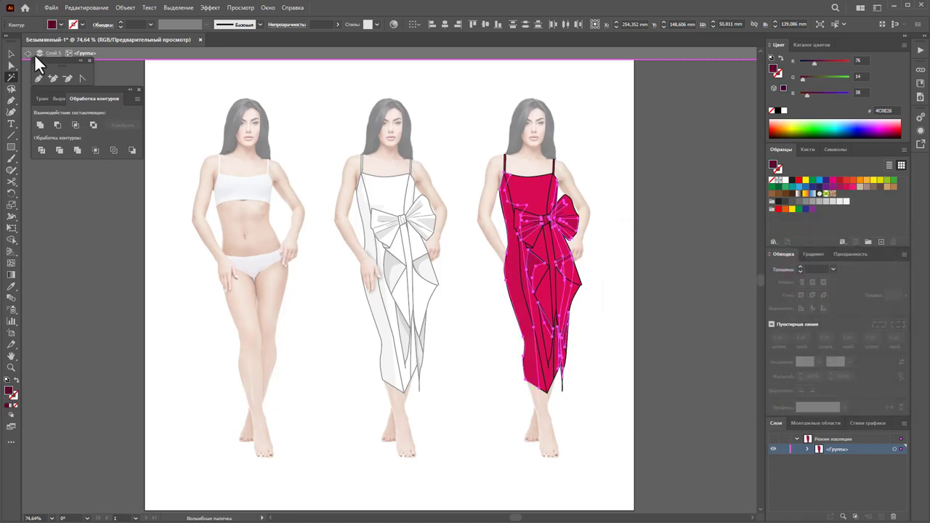
key("v")
double_click(574, 408)
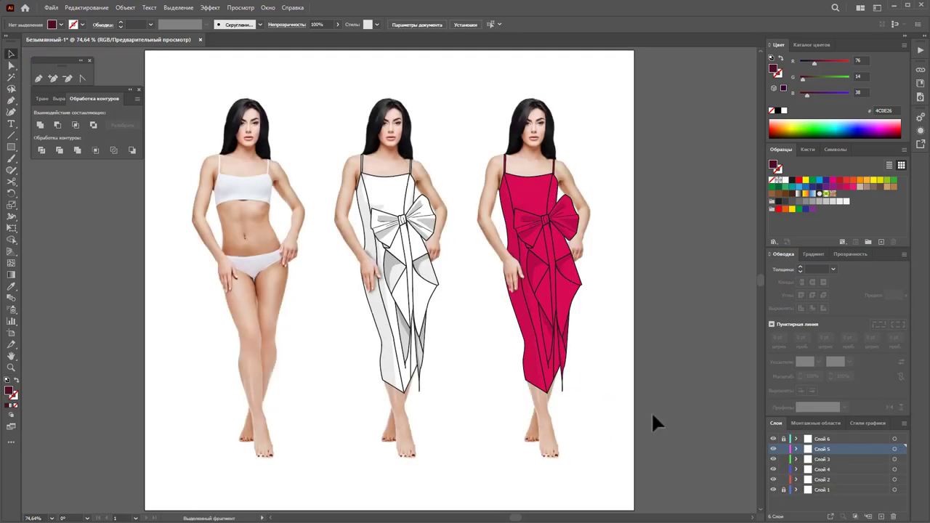
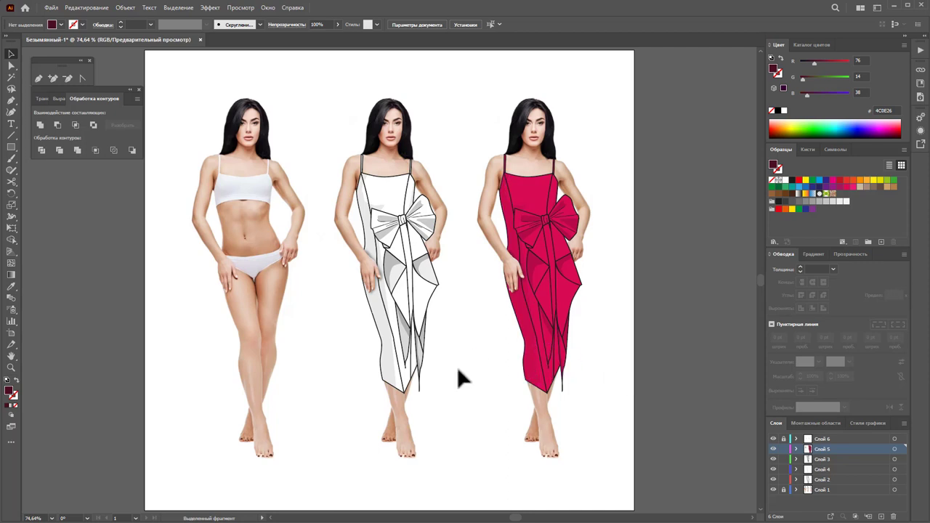
Set one shading piece of the isolated pink dress to 25% opacity, then exit isolation
double_click(510, 207)
left_click(563, 205)
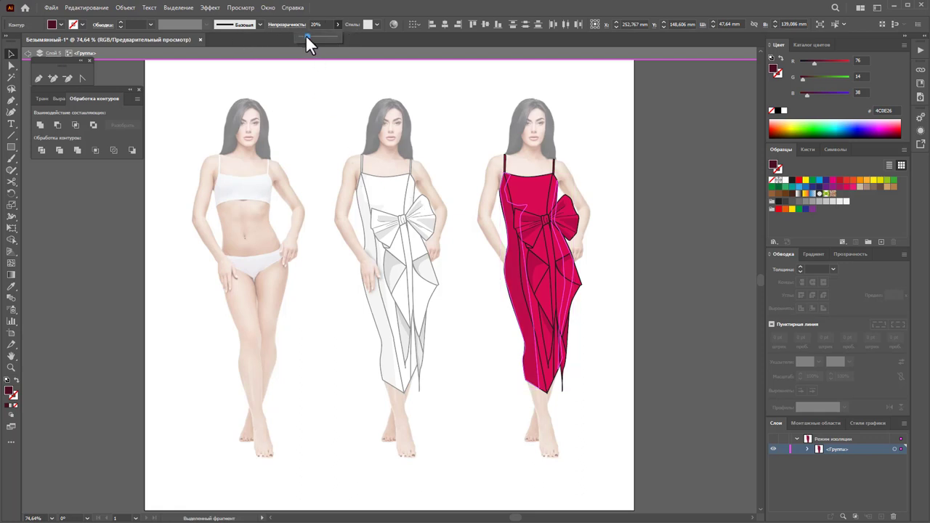
left_click_drag(304, 35, 309, 36)
left_click(309, 36)
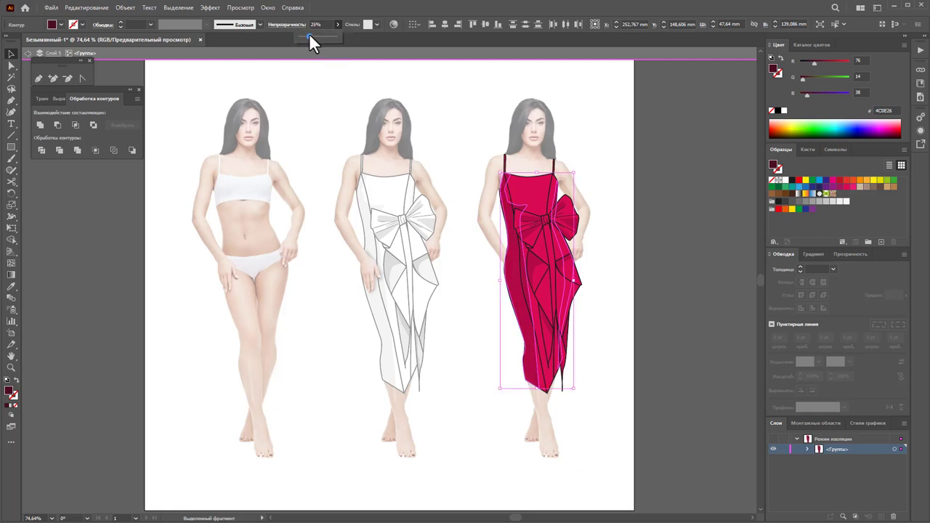
left_click(627, 148)
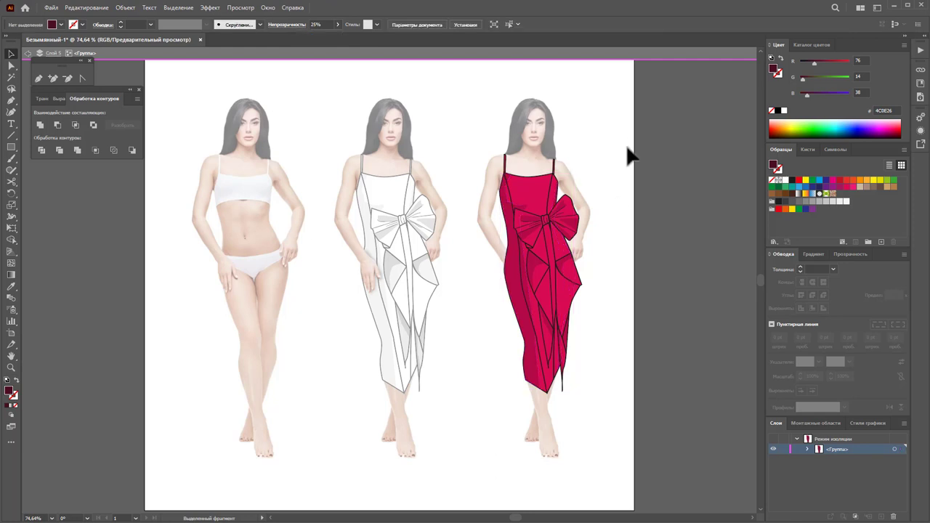
double_click(625, 157)
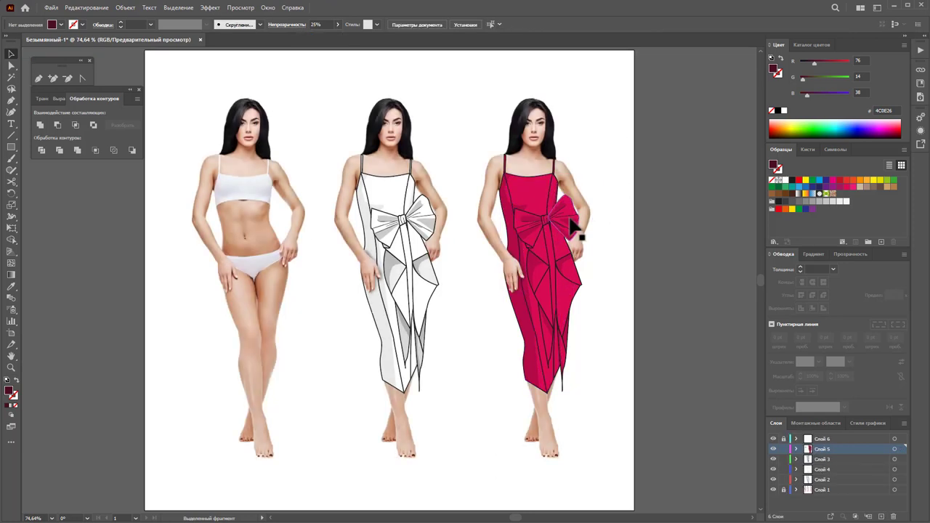
left_click(536, 205)
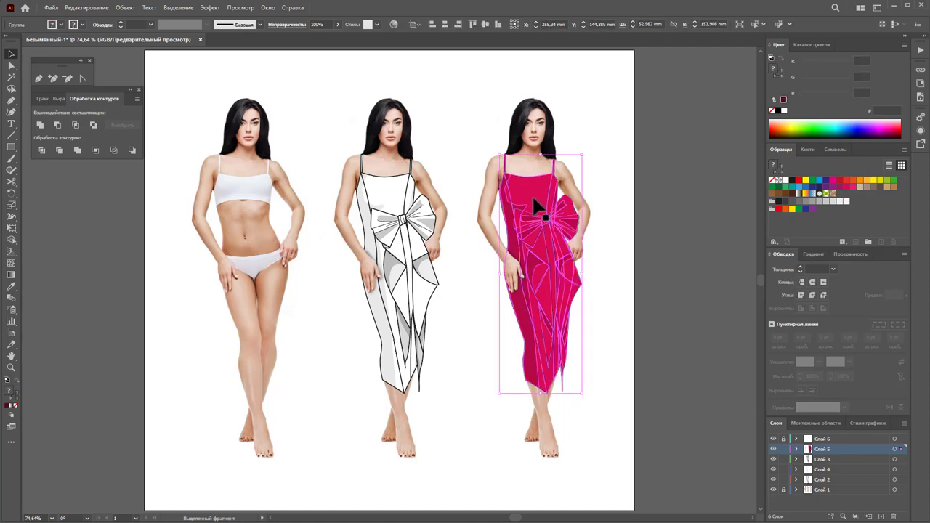
Isolate the pink dress and drag the body panel's hem anchor outward to widen it
double_click(545, 199)
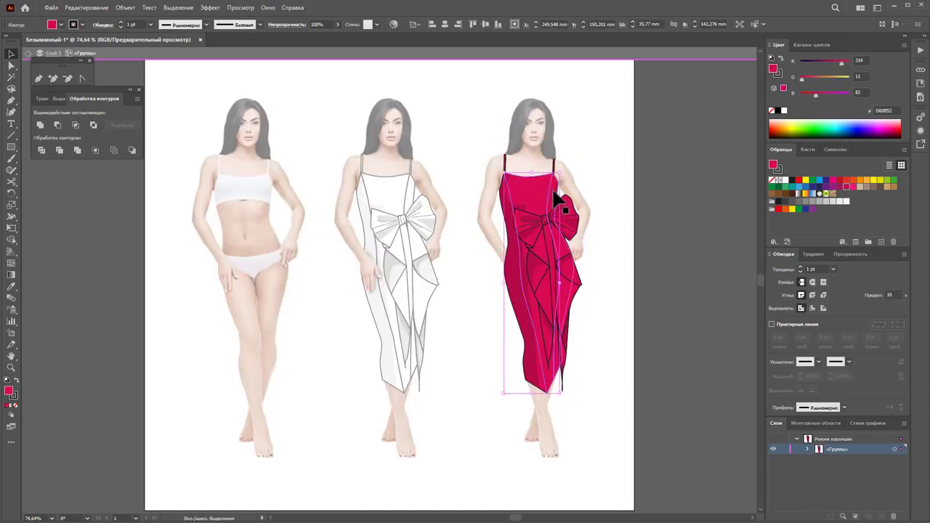
left_click(508, 199)
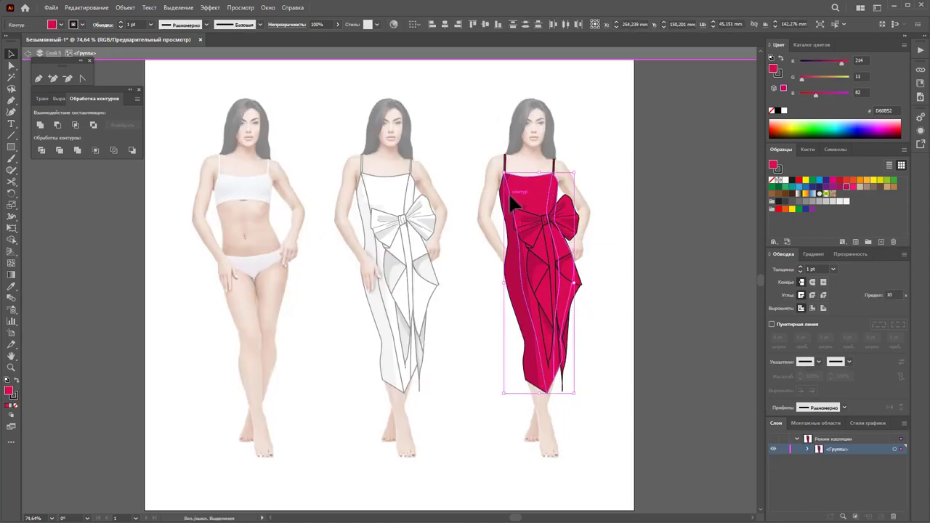
key("ctrl+shift+a")
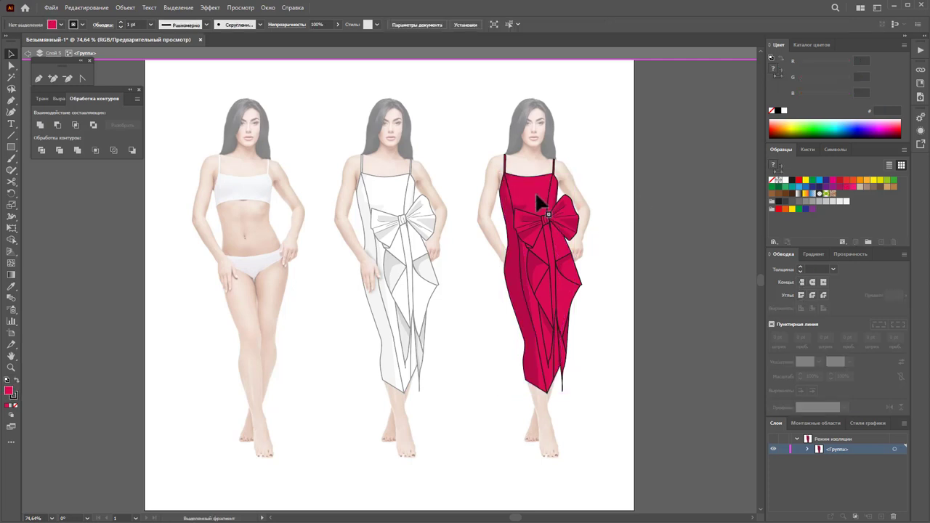
left_click(521, 181)
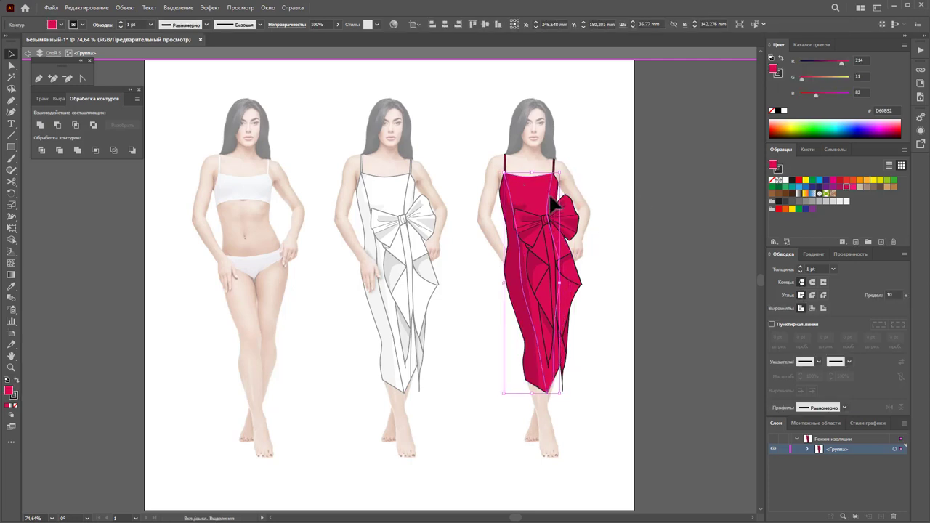
left_click(512, 202)
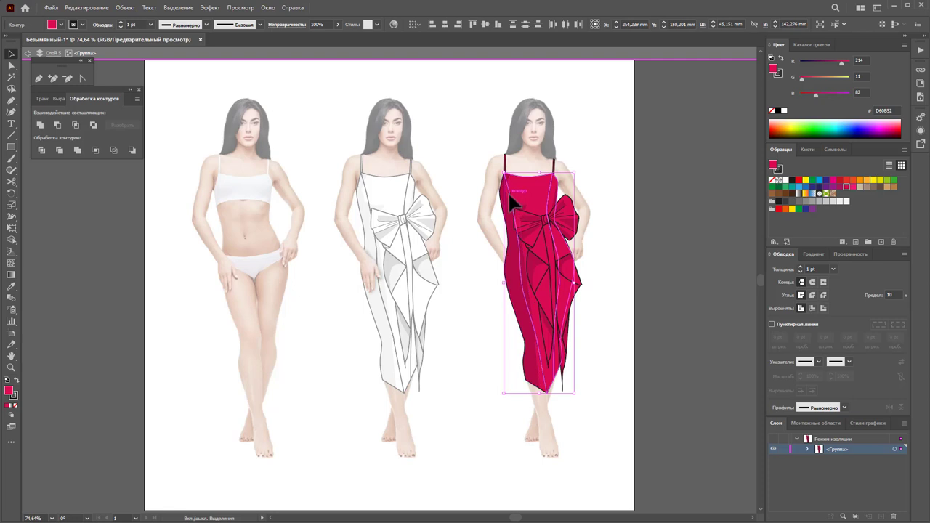
left_click_drag(546, 394, 560, 391)
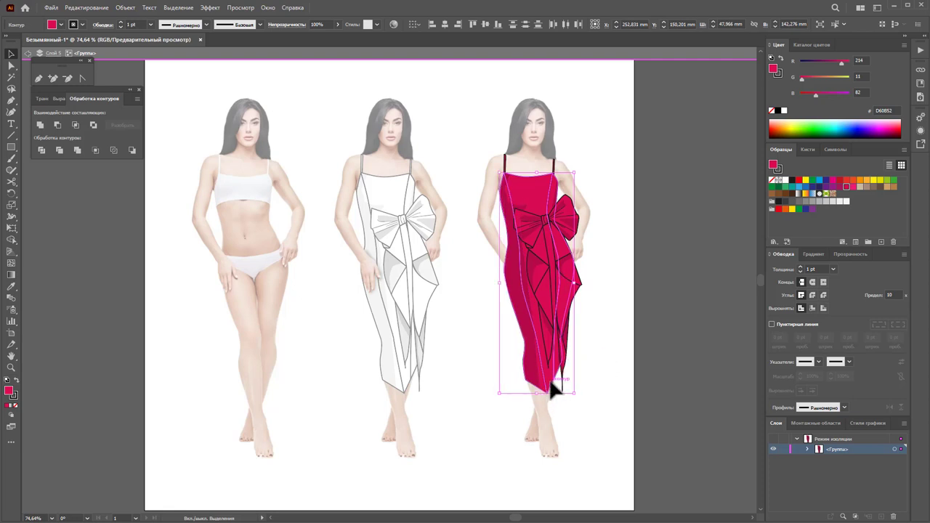
Test-move dress panels off the figure and undo each move
left_click_drag(541, 195, 708, 211)
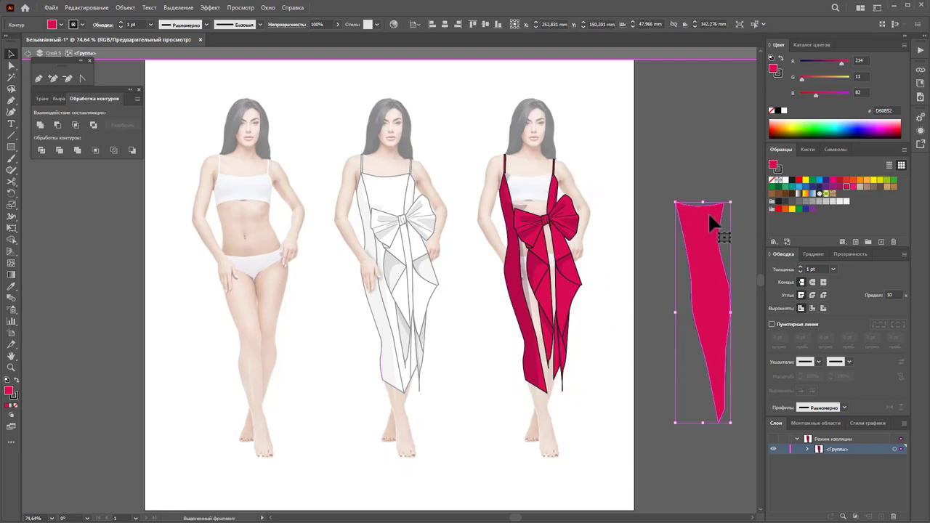
key("ctrl+z")
left_click(558, 195)
left_click(557, 195)
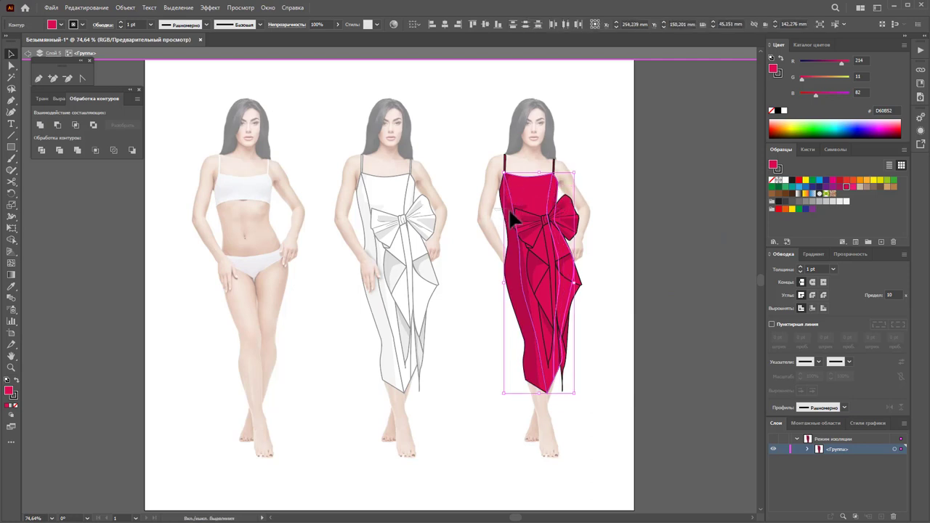
left_click_drag(512, 218, 691, 228)
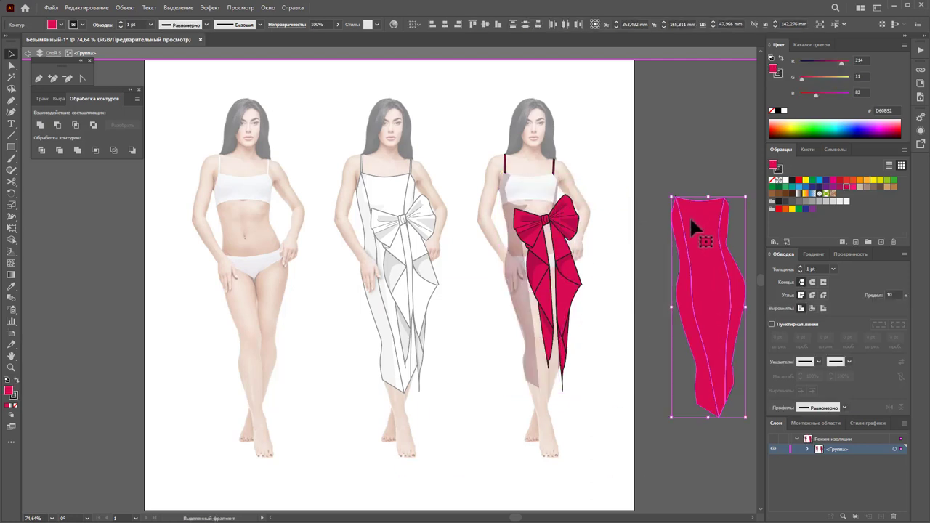
key("ctrl+z")
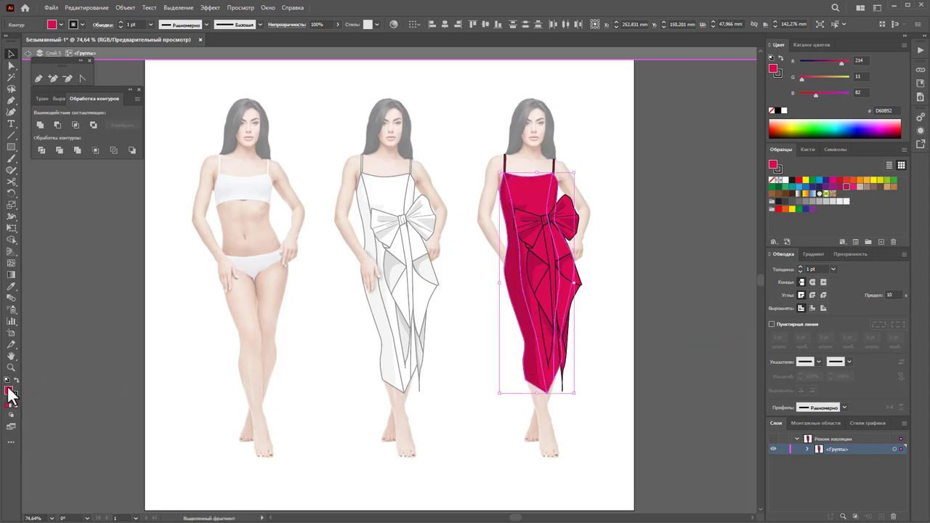
Try a new pink fill on the dress, revert it, then apply a deeper pink
double_click(9, 392)
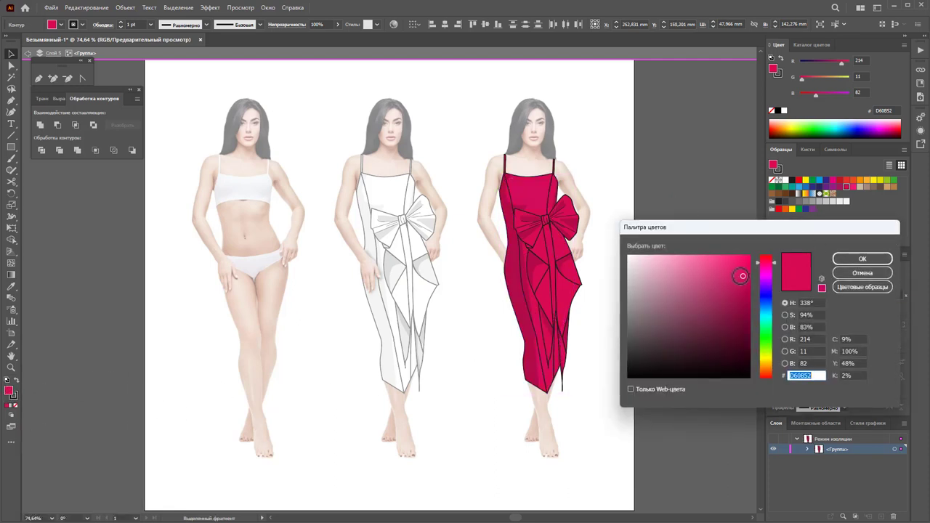
left_click(740, 273)
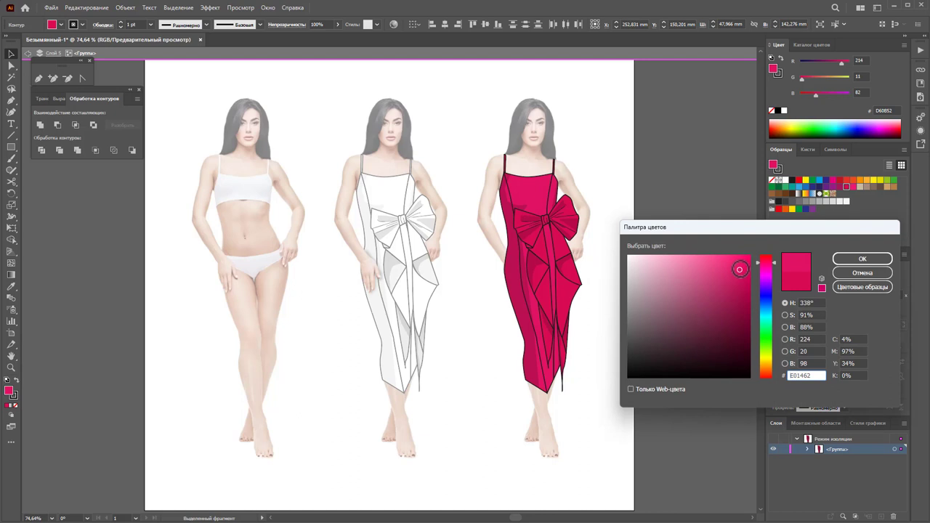
left_click(855, 260)
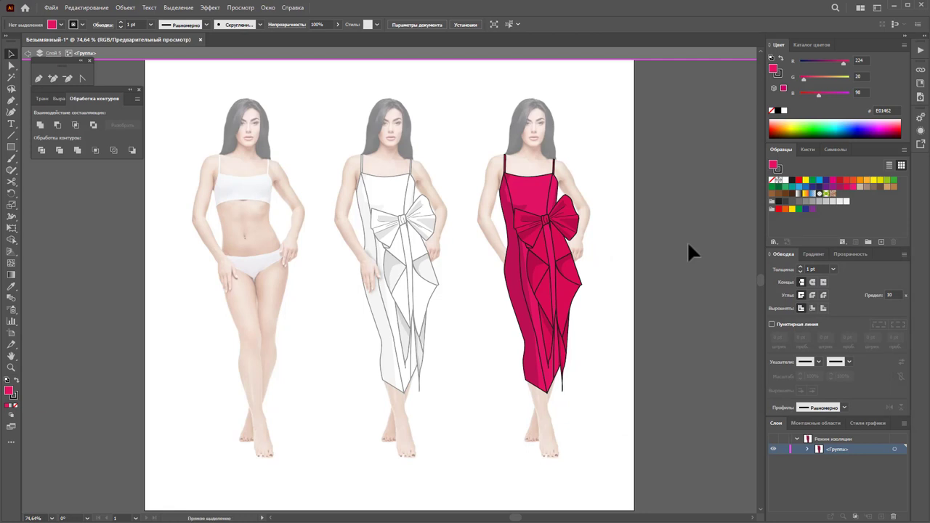
key("ctrl+alt+bracketright")
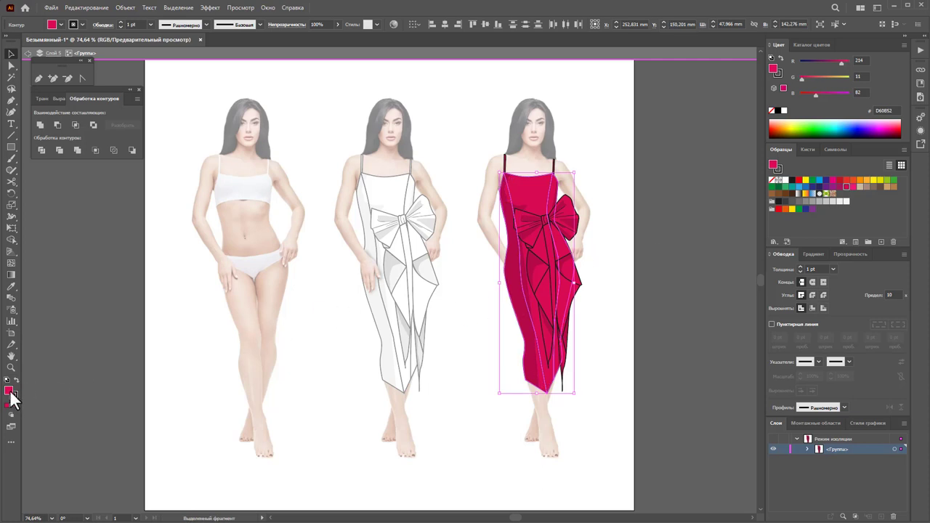
double_click(9, 391)
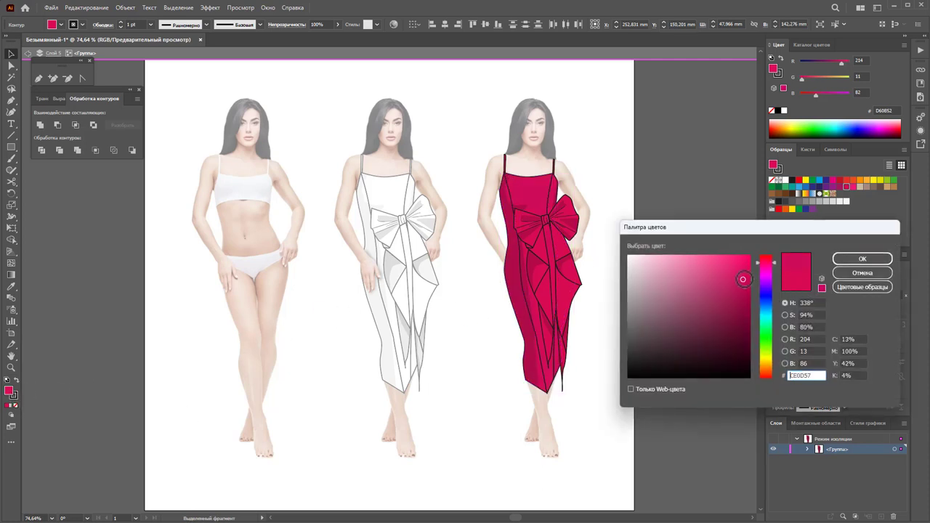
left_click(851, 260)
left_click(685, 273)
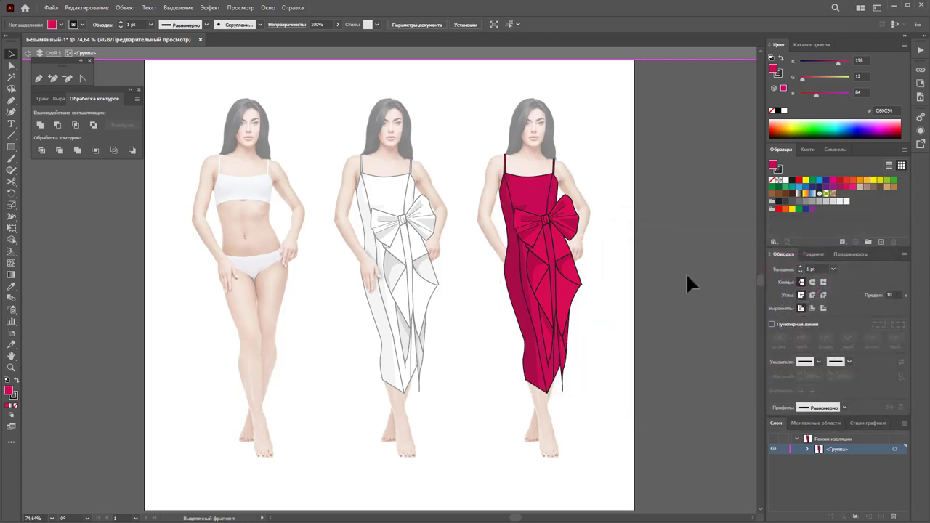
Refill the inner bow piece and right bow loop with a slightly brighter pink
left_click(536, 246)
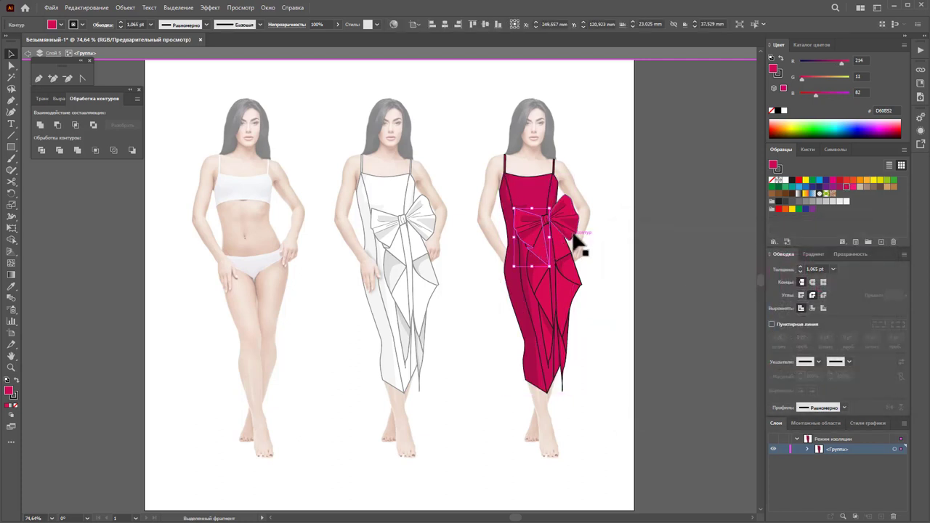
left_click(571, 208, "shift")
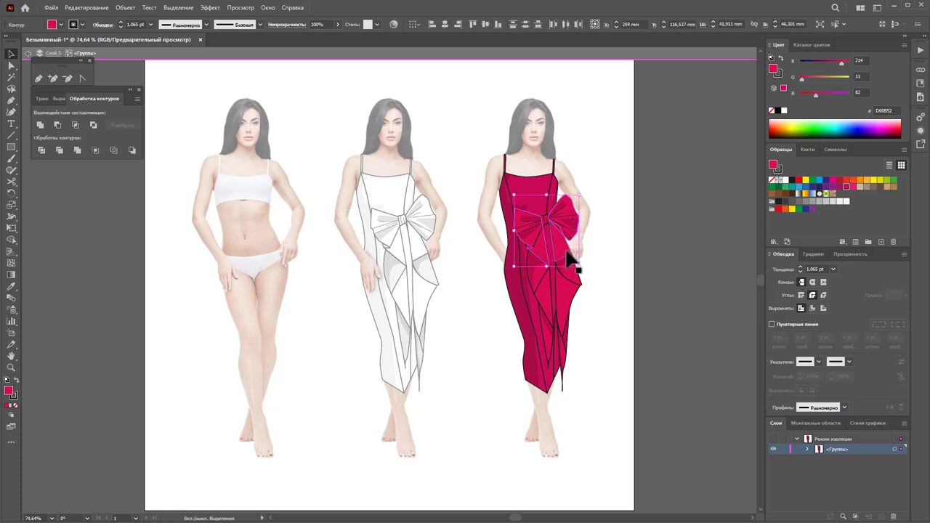
double_click(7, 392)
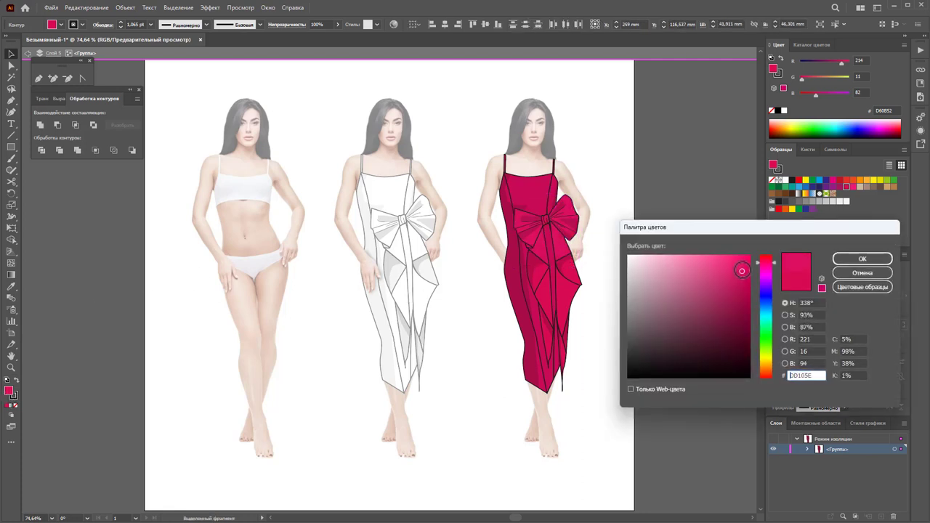
left_click(843, 260)
left_click(676, 283)
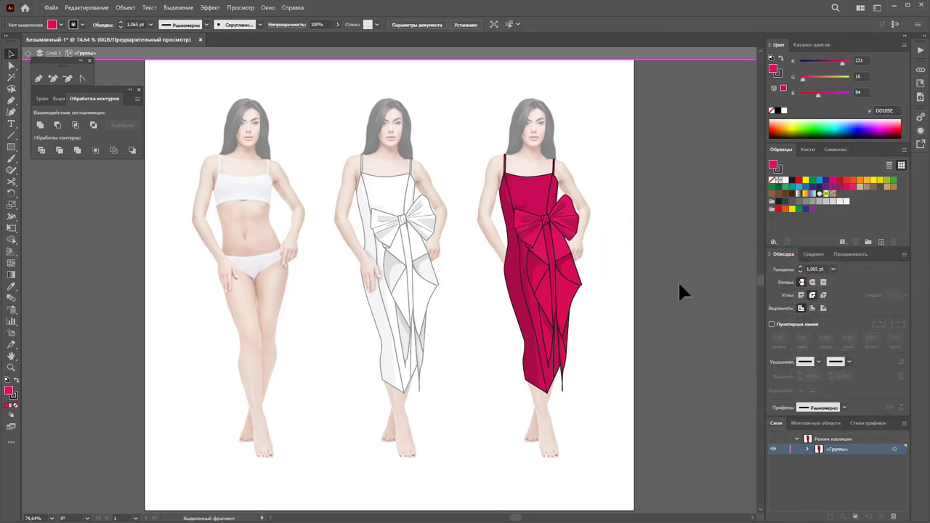
Refill the two skirt pieces with pink D80E5B and exit isolation mode
left_click(571, 305)
left_click(542, 296, "shift")
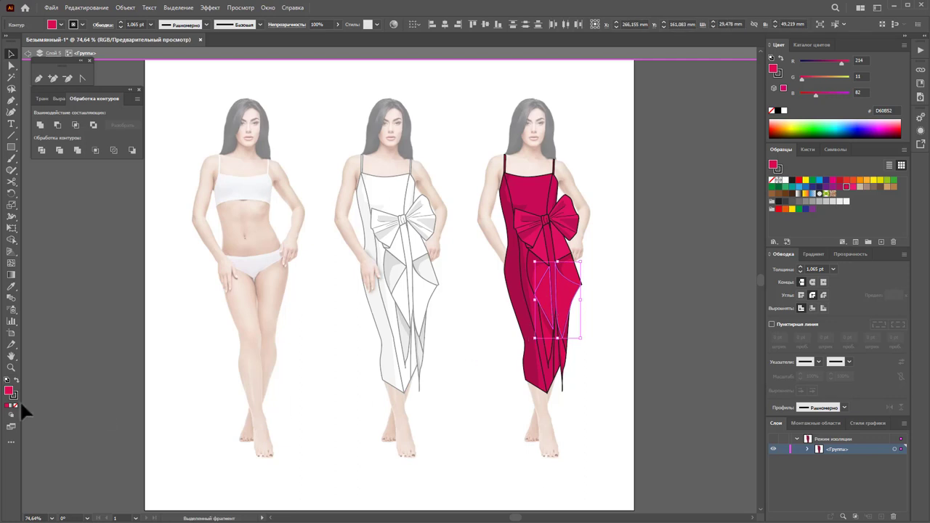
double_click(10, 392)
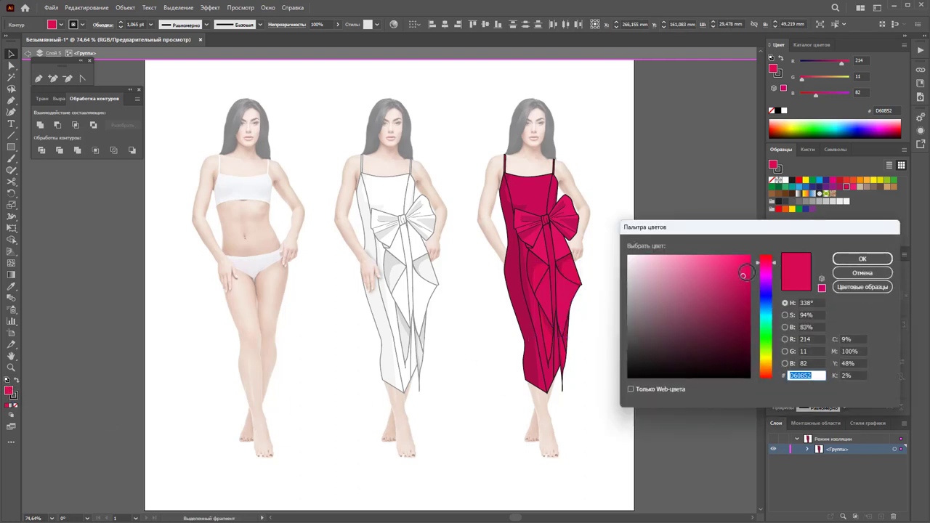
left_click(862, 259)
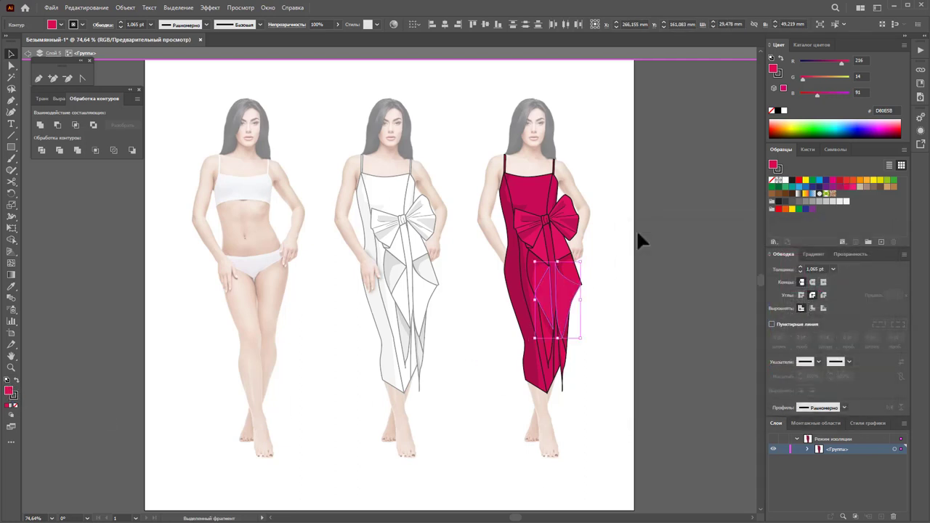
left_click(637, 231)
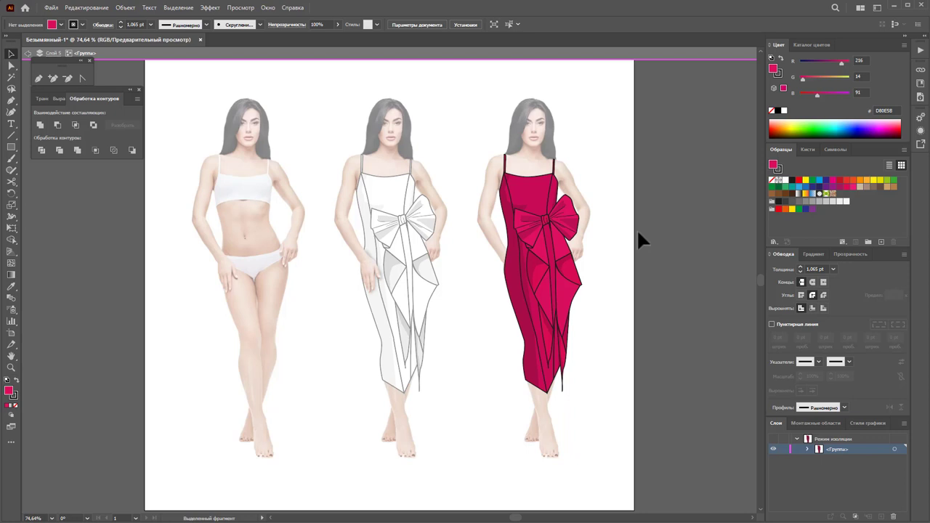
double_click(638, 231)
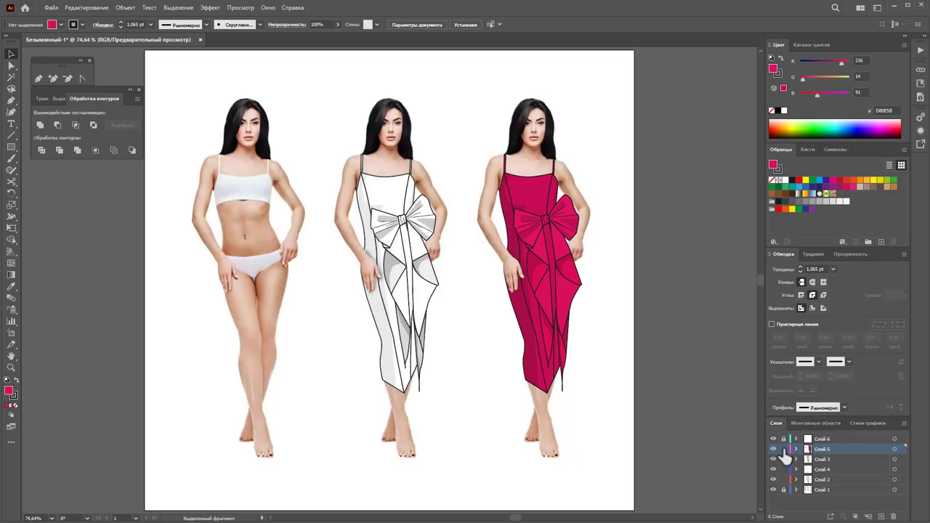
Lock layers Слой 5, Слой 3 and Слой 4, add a new layer, and zoom into the bow
left_click_drag(783, 450, 783, 481)
left_click(881, 517)
left_click(11, 367)
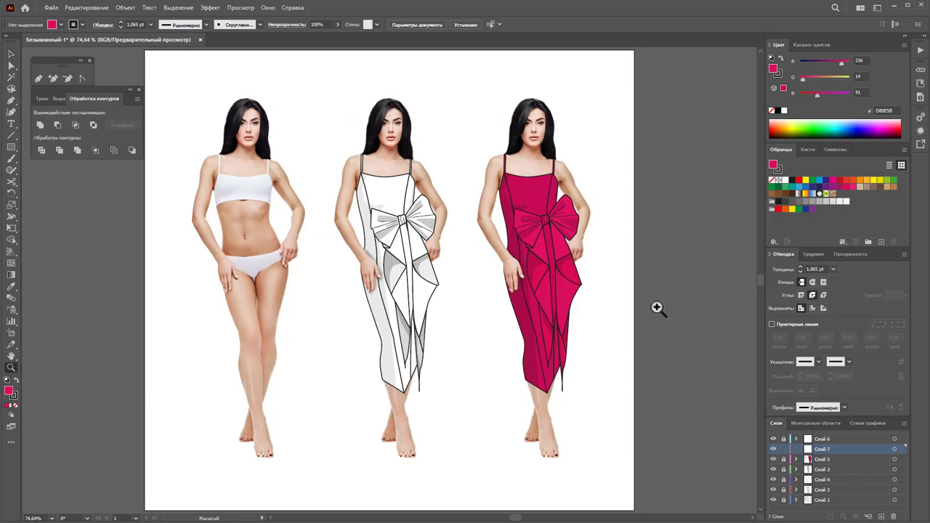
mouse_move(578, 243)
left_mouse_down()
mouse_move(690, 240)
mouse_move(544, 239)
left_mouse_up()
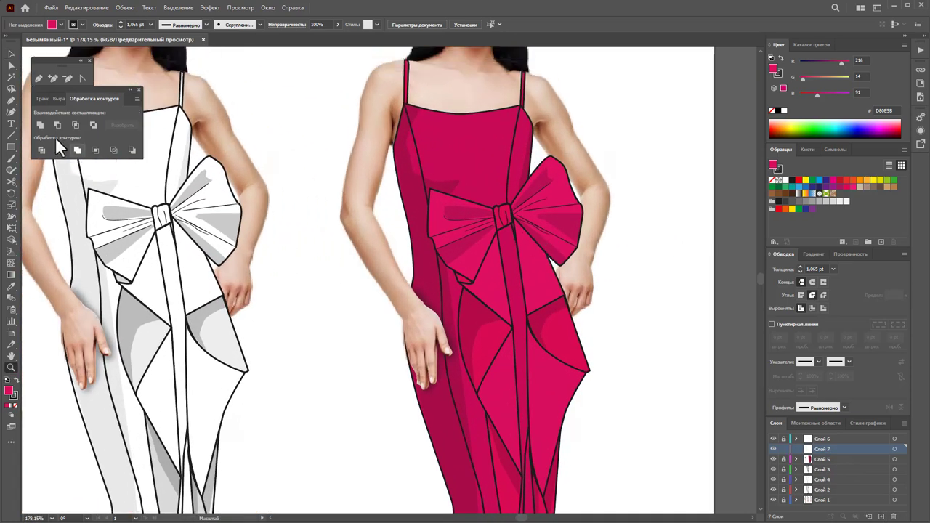
Draw a triangular highlight on the bodice with the Pen tool, white fill and no outline
left_click(41, 78)
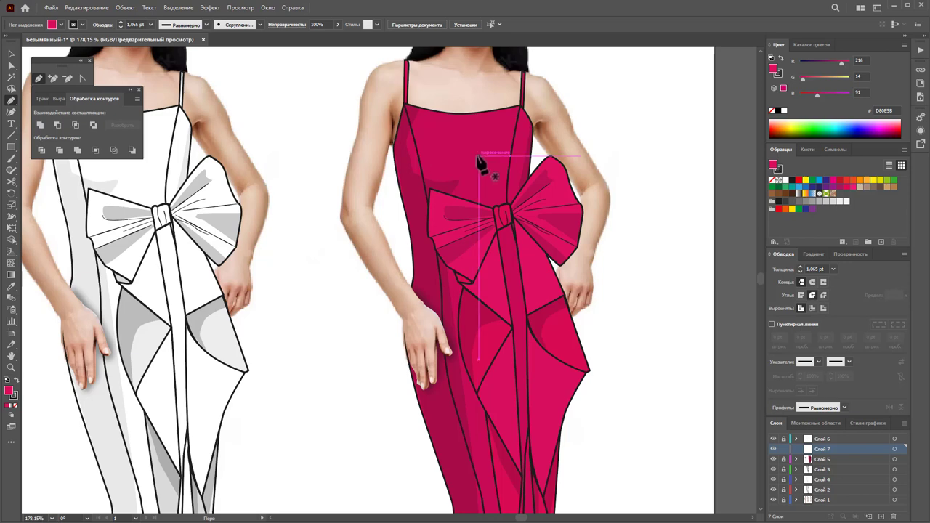
left_click(465, 152)
left_click(509, 144)
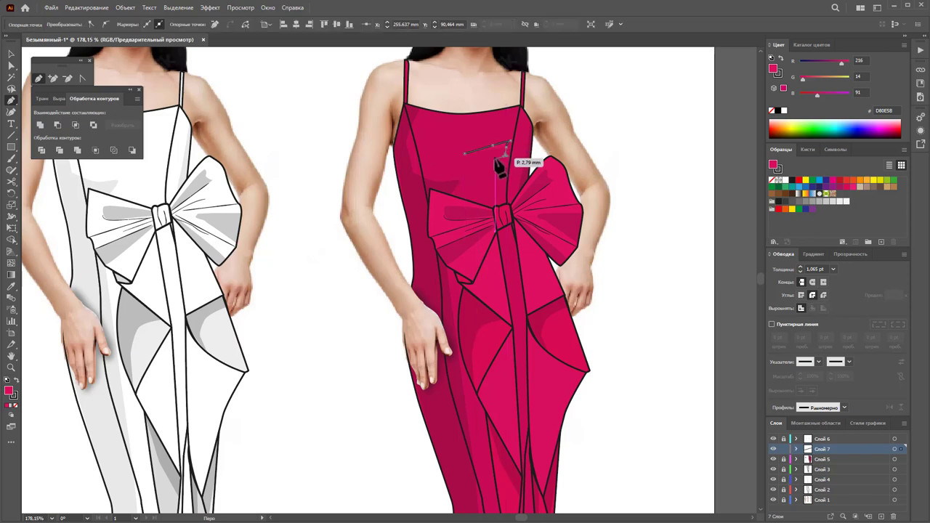
left_click(464, 153)
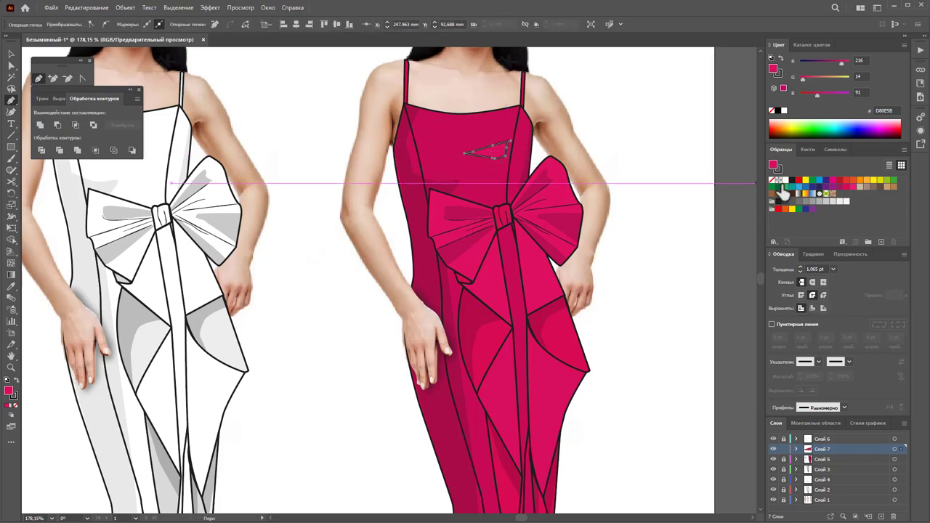
left_click(785, 180)
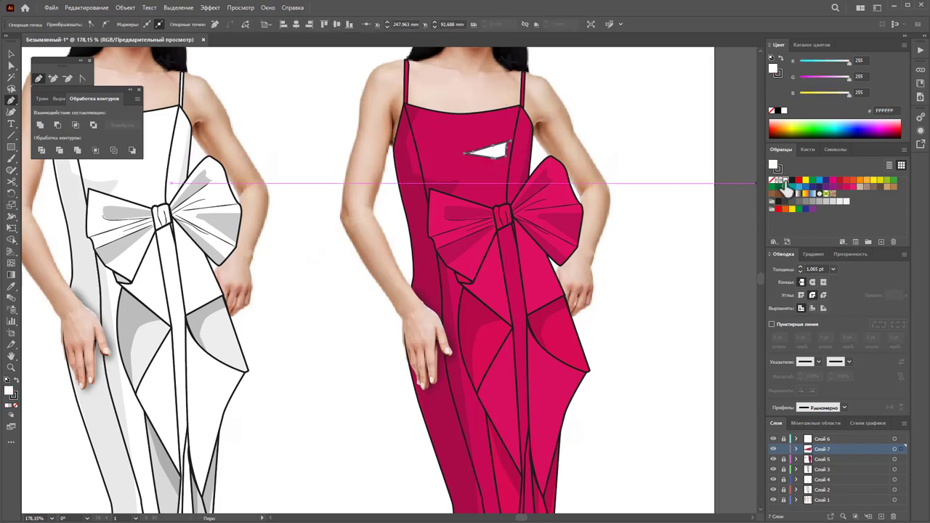
left_click(16, 380)
left_click(16, 404)
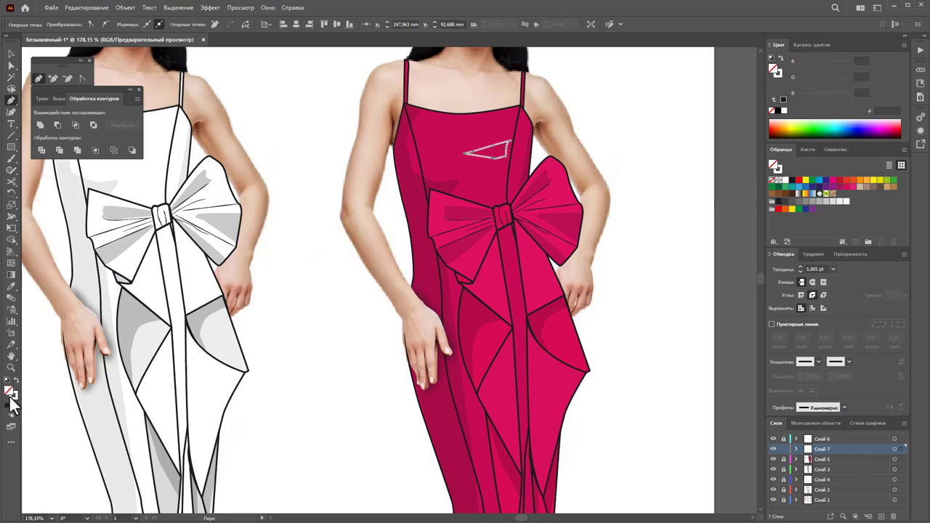
left_click(16, 381)
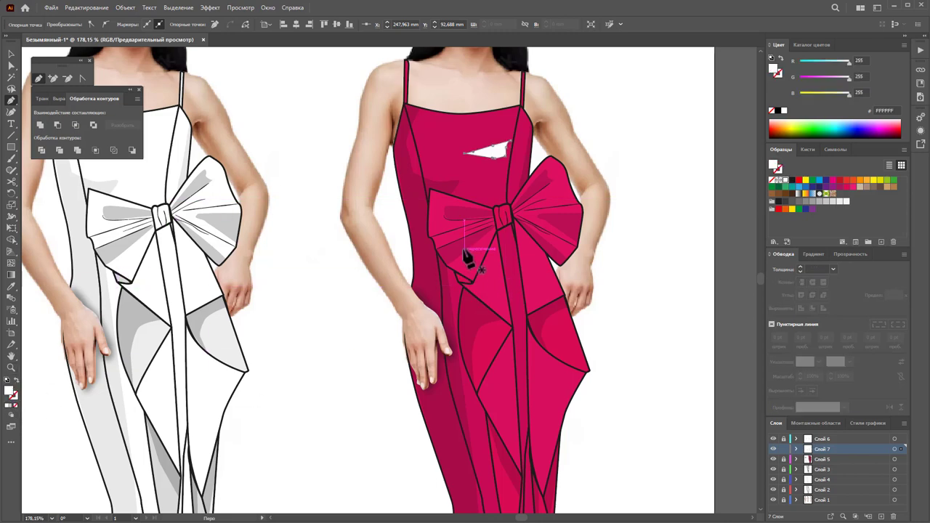
Draw white highlight shapes below the bow knot and on the bow's upper right
left_click(434, 226)
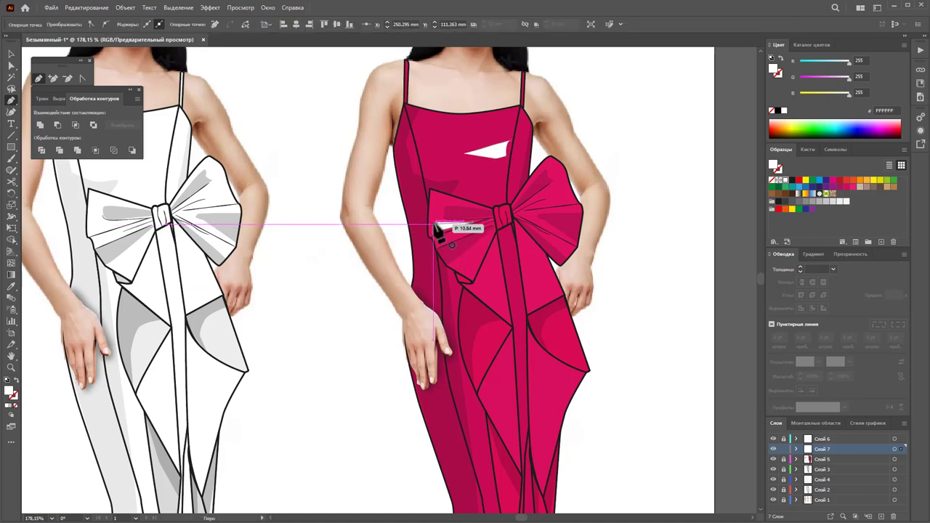
left_click(435, 227)
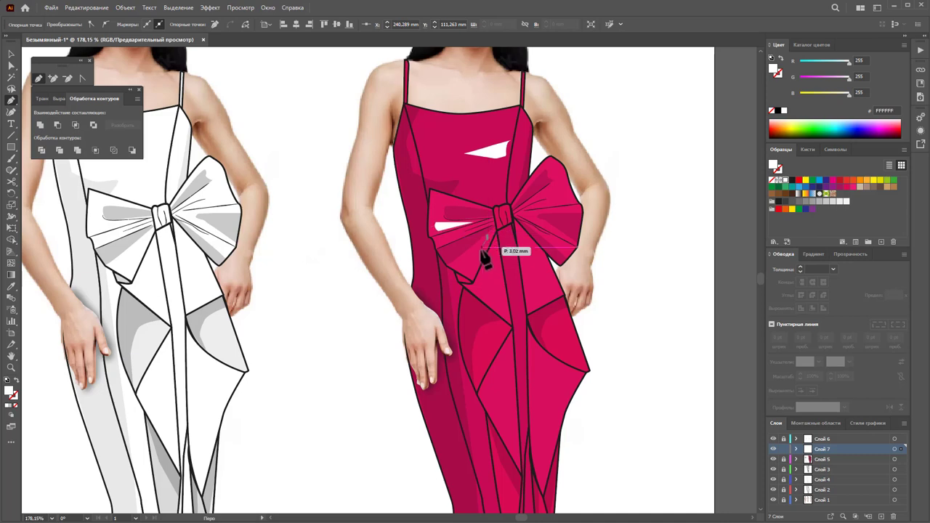
left_click(466, 269)
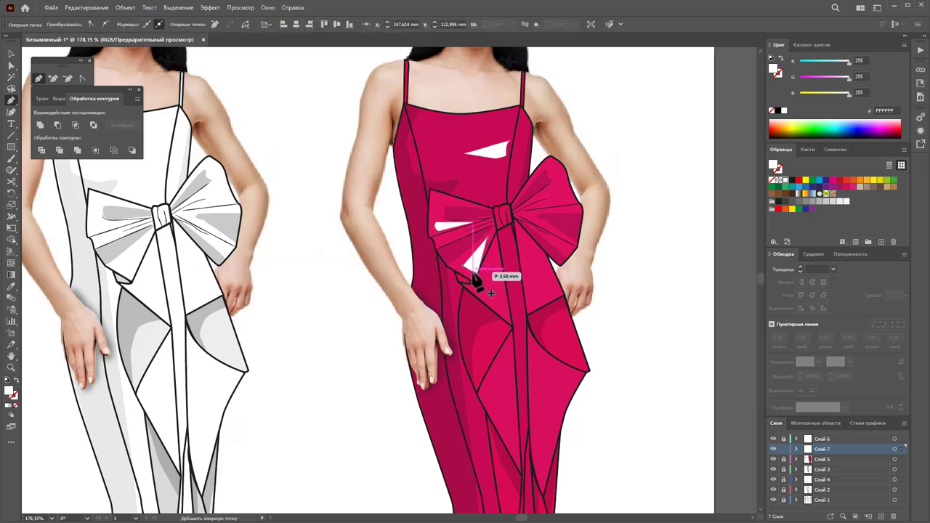
key("ctrl+z")
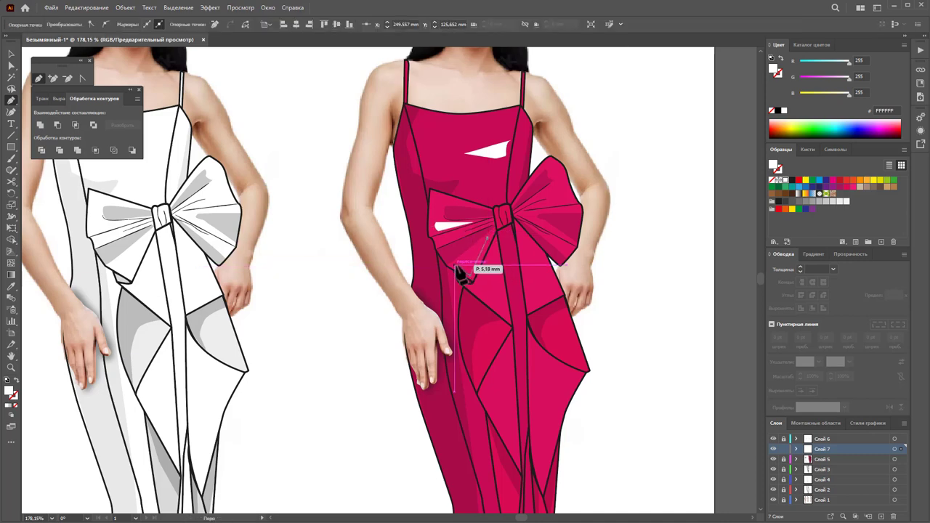
left_click(457, 270)
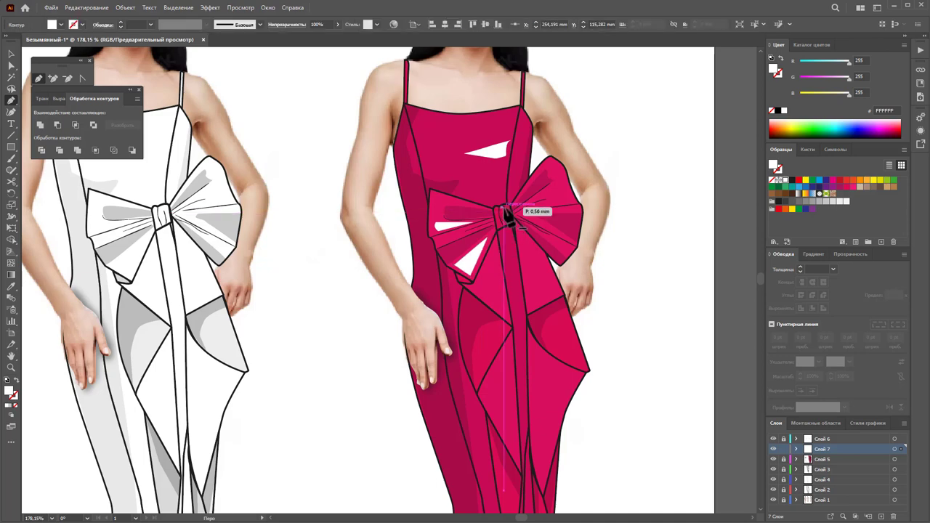
left_click(505, 213)
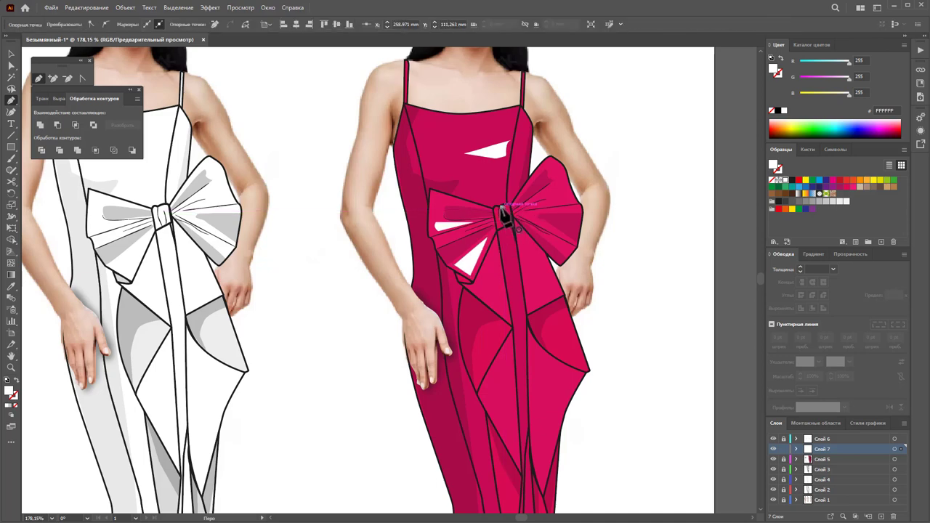
left_click(564, 177)
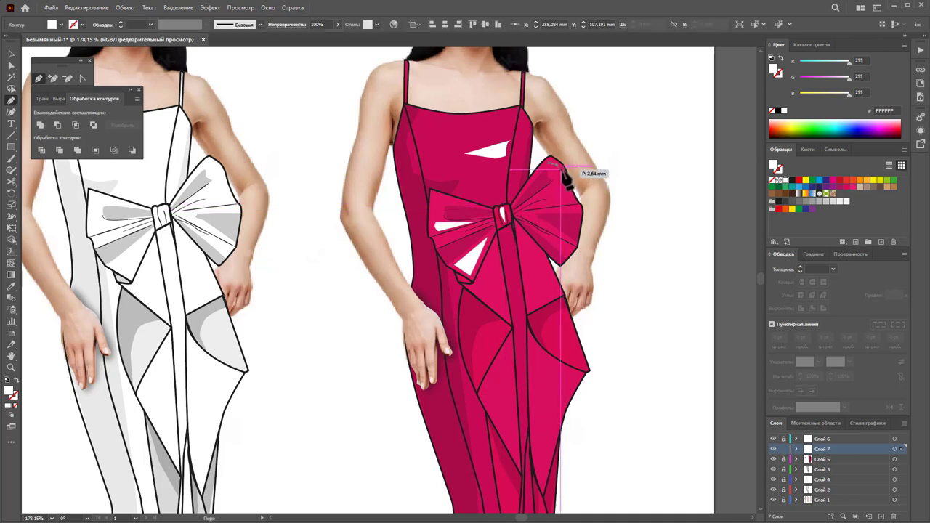
left_click(565, 172)
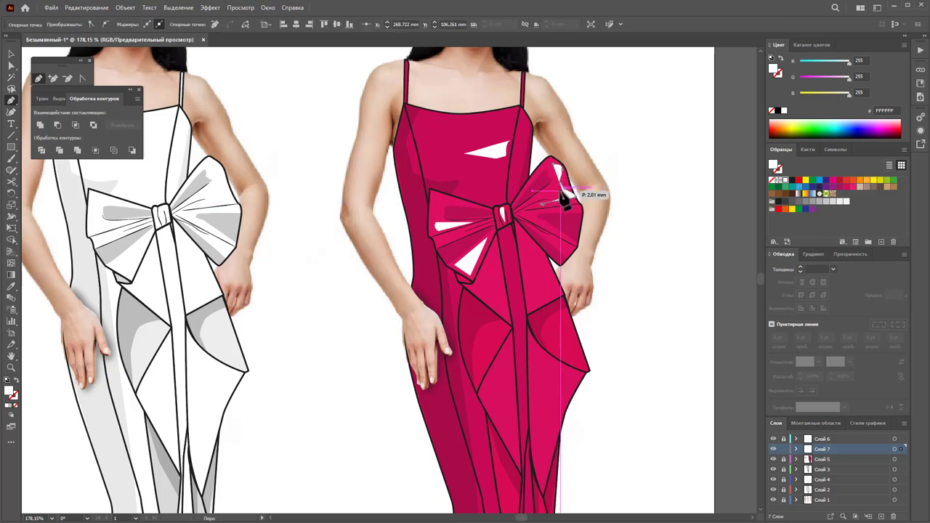
left_click(574, 190)
left_click(555, 165)
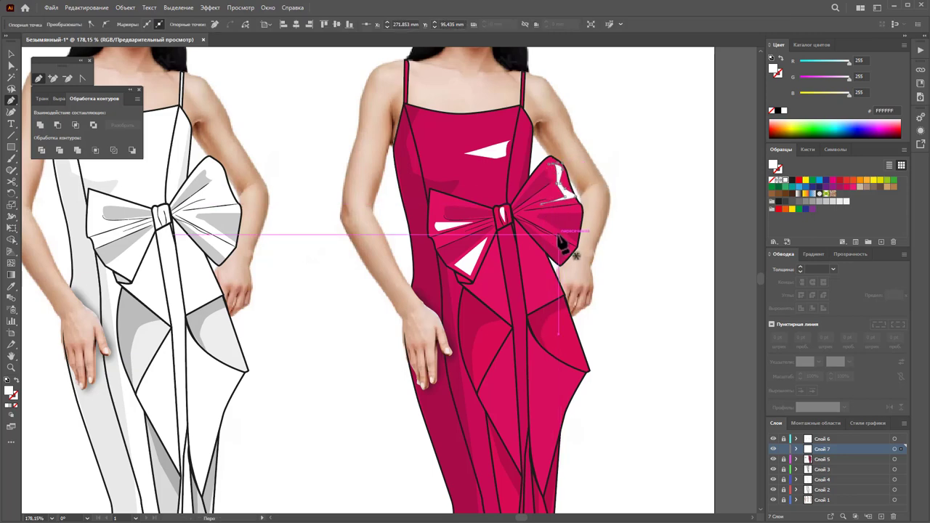
Draw three more white triangular highlights from the knot down the bow
left_click(521, 215)
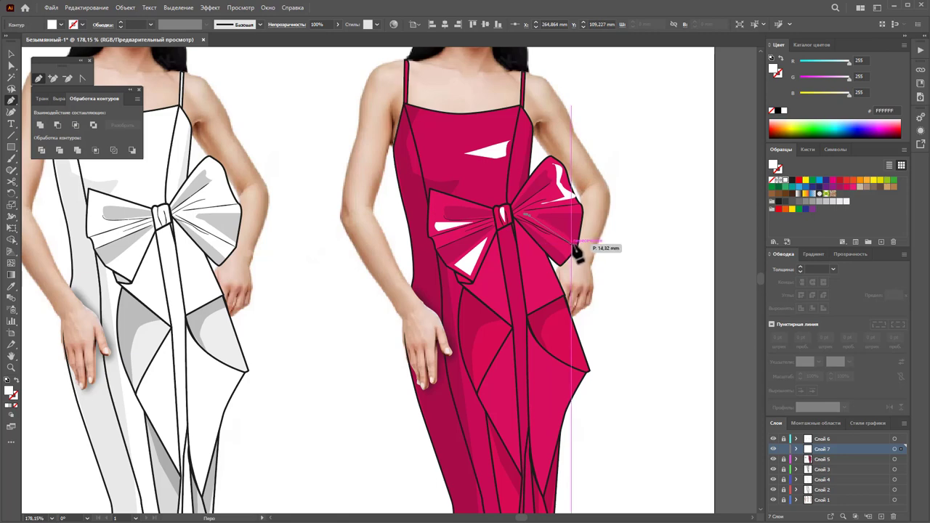
left_click(574, 242)
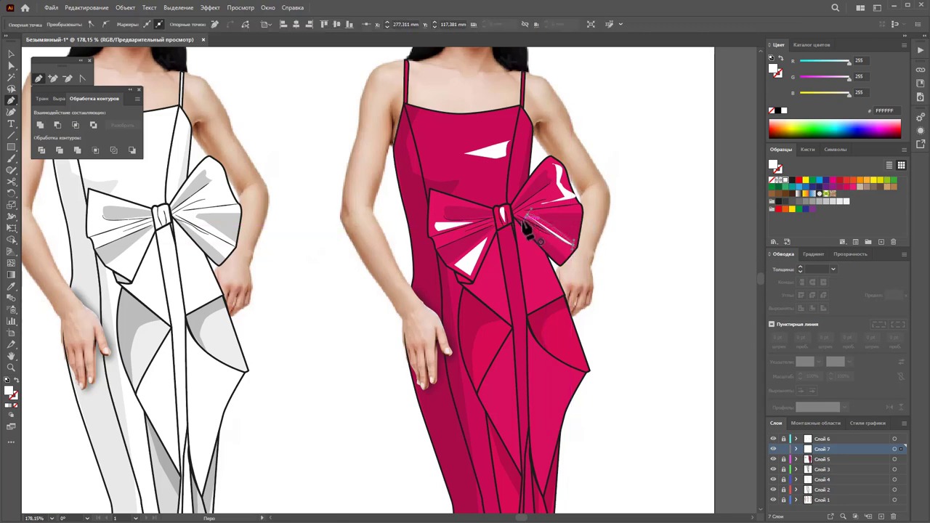
left_click(523, 218)
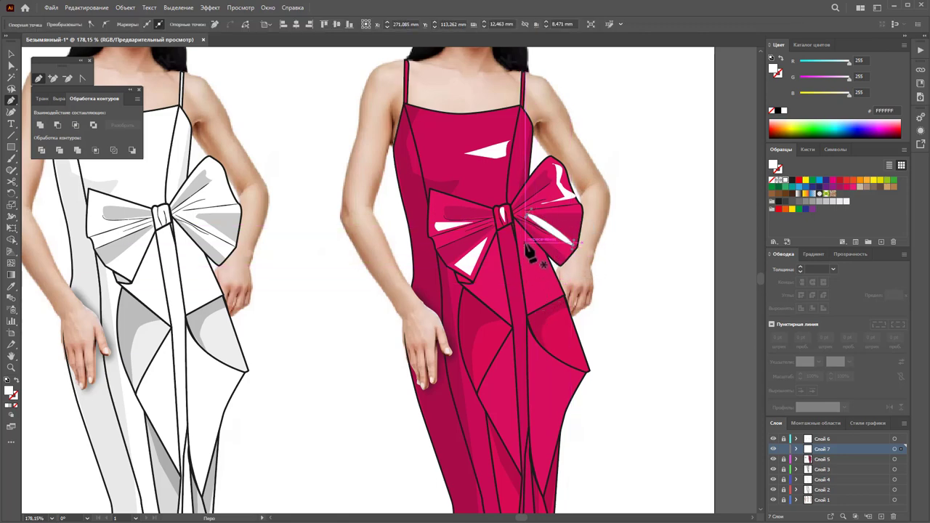
left_click(525, 245)
left_click(535, 309)
left_click(559, 298)
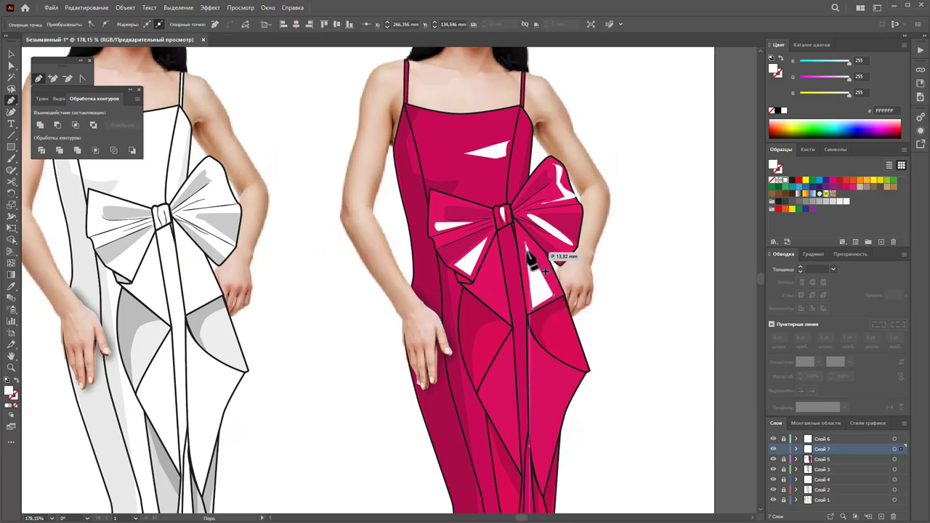
left_click(527, 246)
left_click(493, 263)
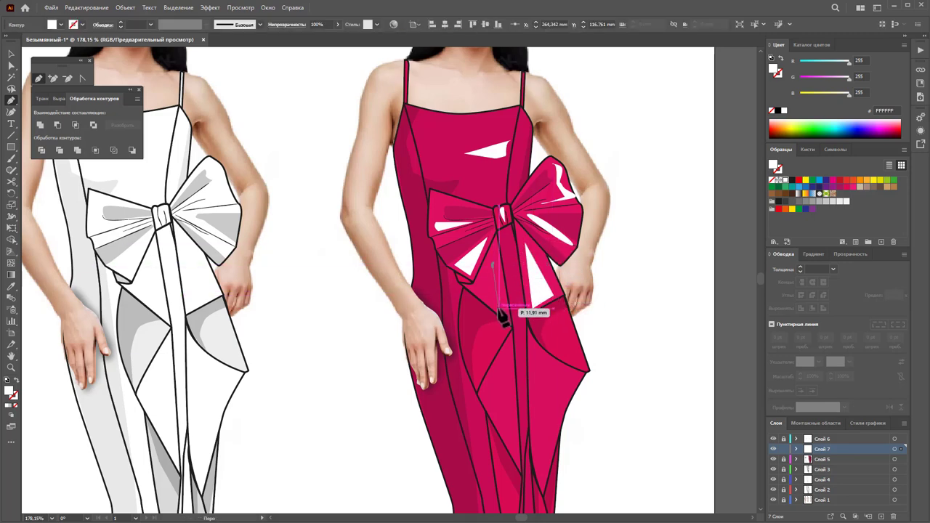
left_click(500, 308)
left_click(482, 285)
left_click(492, 263)
Draw two white triangular highlights on the skirt's left and right panels
scroll(535, 305, "down", 1)
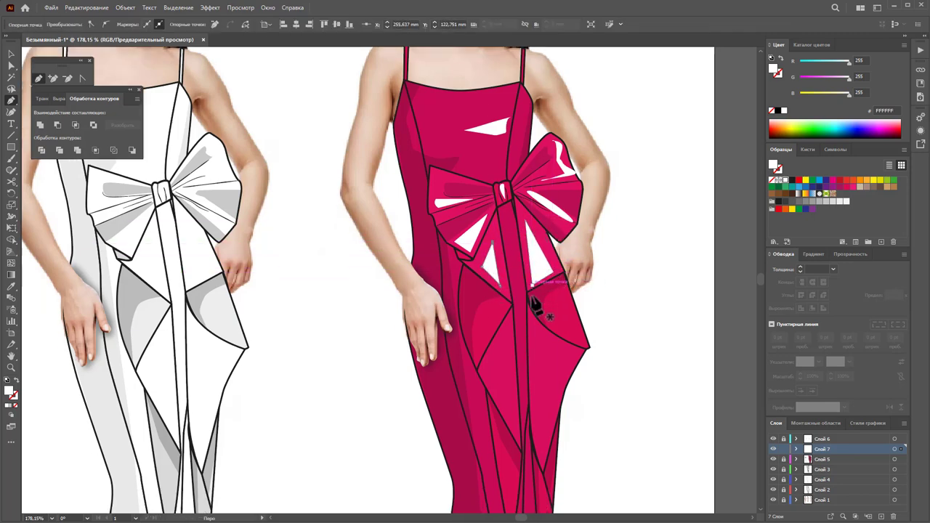
scroll(536, 305, "down", 3)
left_click(505, 280)
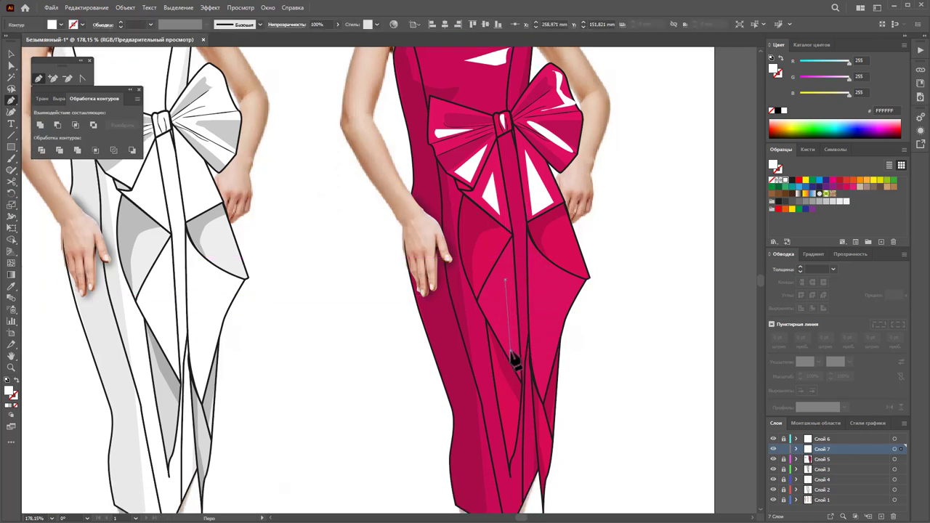
left_click(510, 350)
left_click(485, 310)
left_click(505, 279)
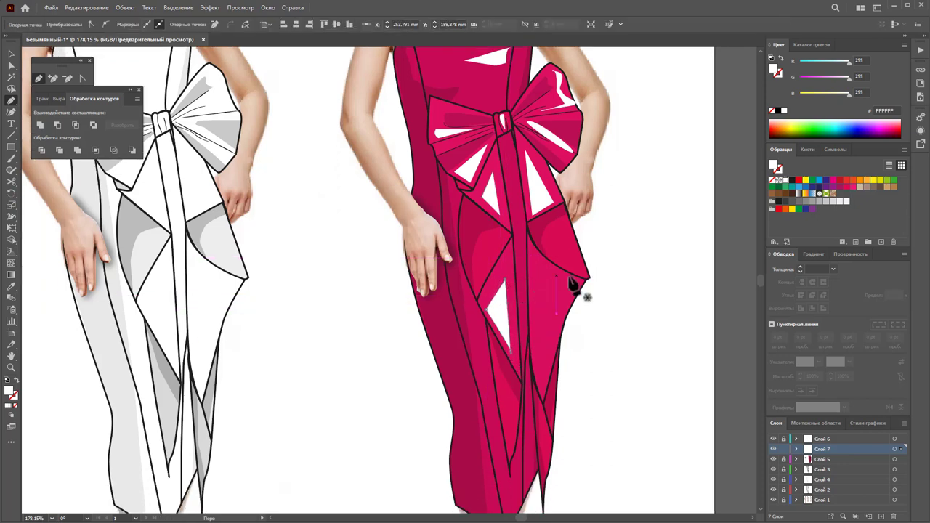
left_click(542, 281)
left_click(542, 396)
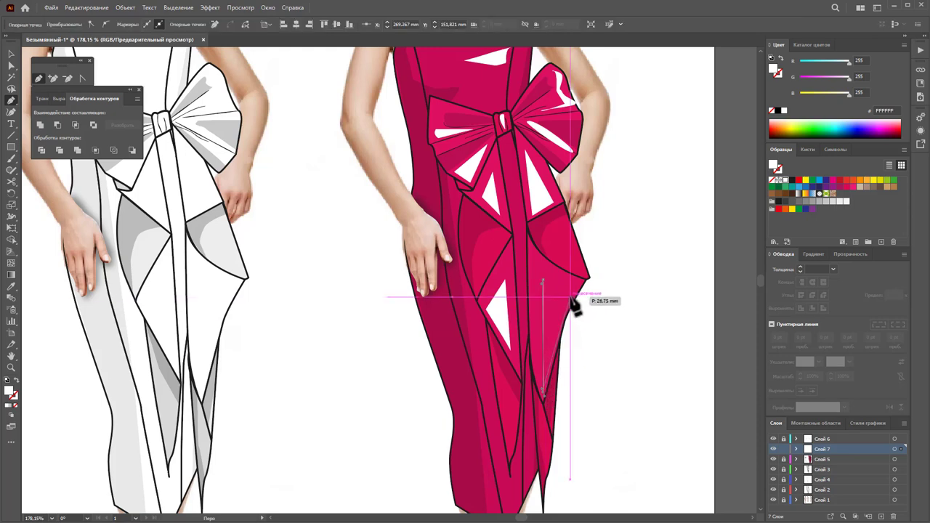
left_click(566, 285)
Add a thin lower skirt highlight and a curved bodice highlight, then return to the Selection tool
scroll(552, 327, "down", 3)
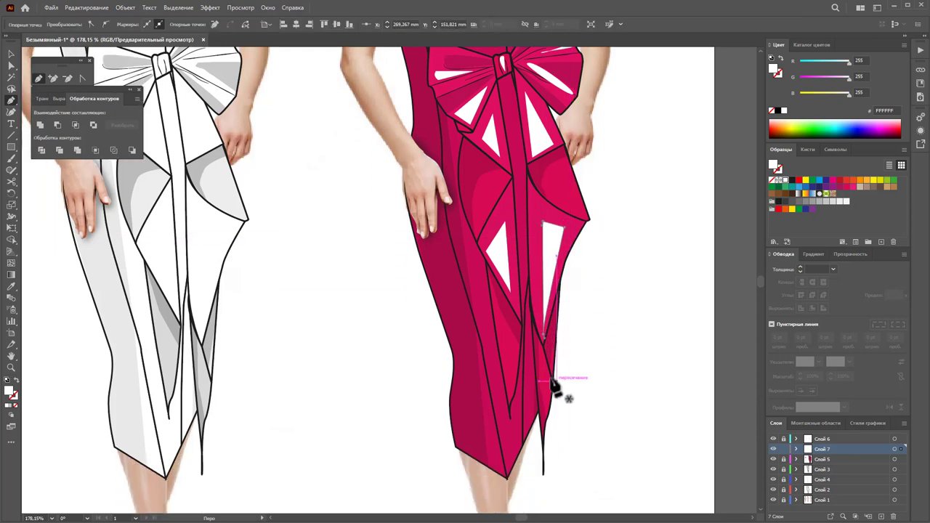
left_click(504, 334)
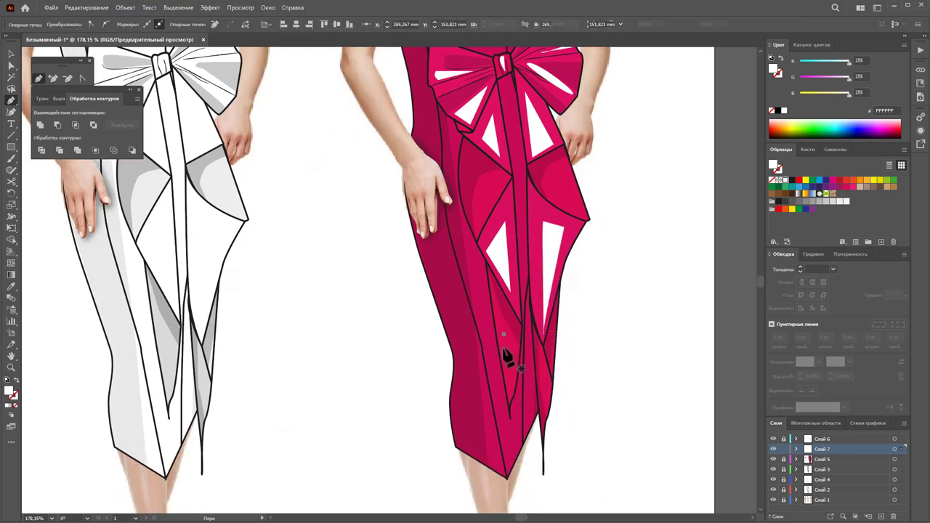
left_click(511, 391)
left_click(515, 361)
left_click(503, 334)
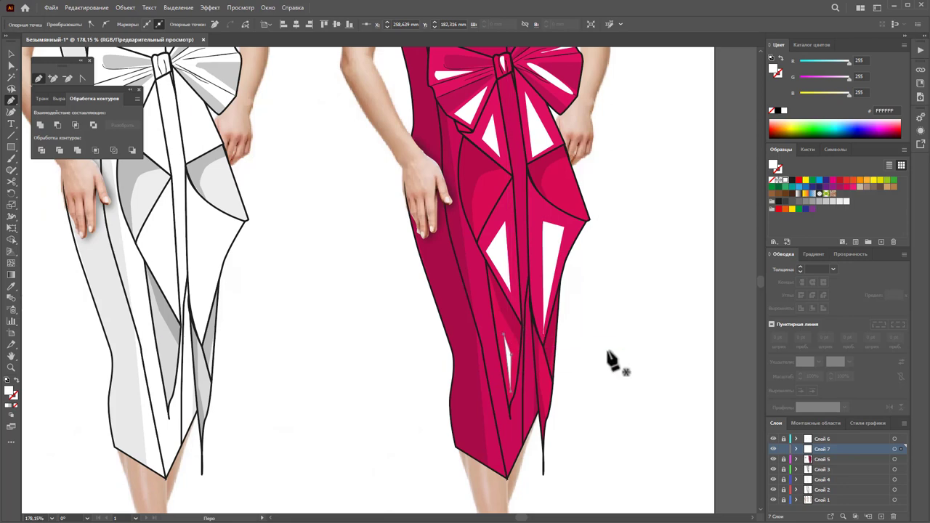
scroll(612, 363, "up", 3)
scroll(608, 353, "up", 2)
scroll(608, 354, "up", 1)
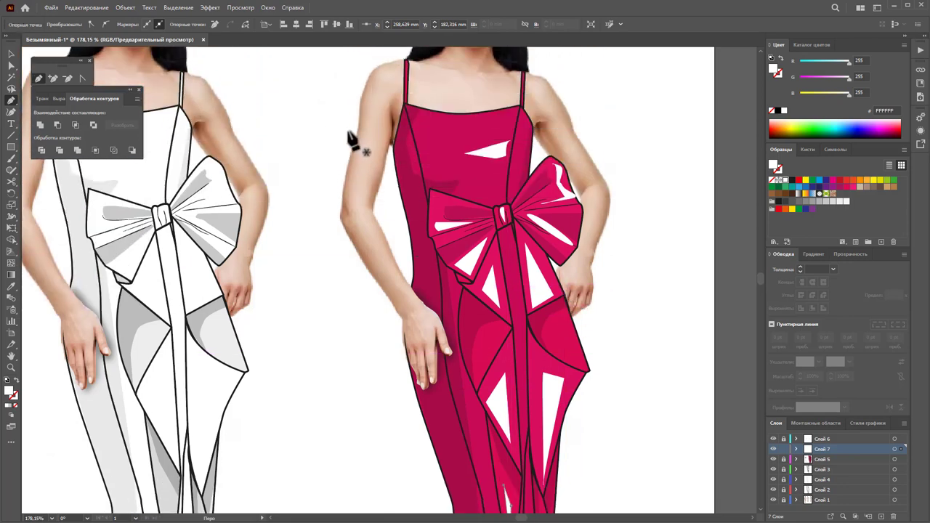
left_click(428, 140)
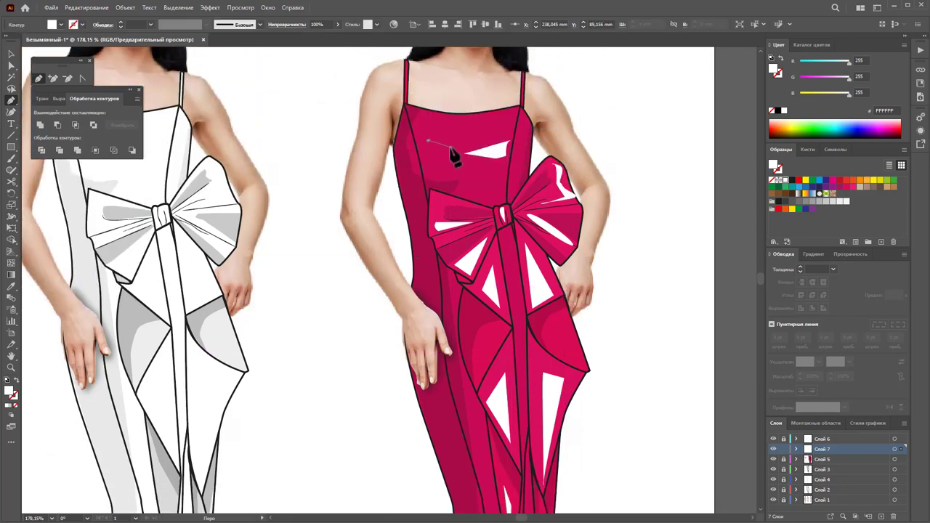
left_click_drag(450, 147, 457, 146)
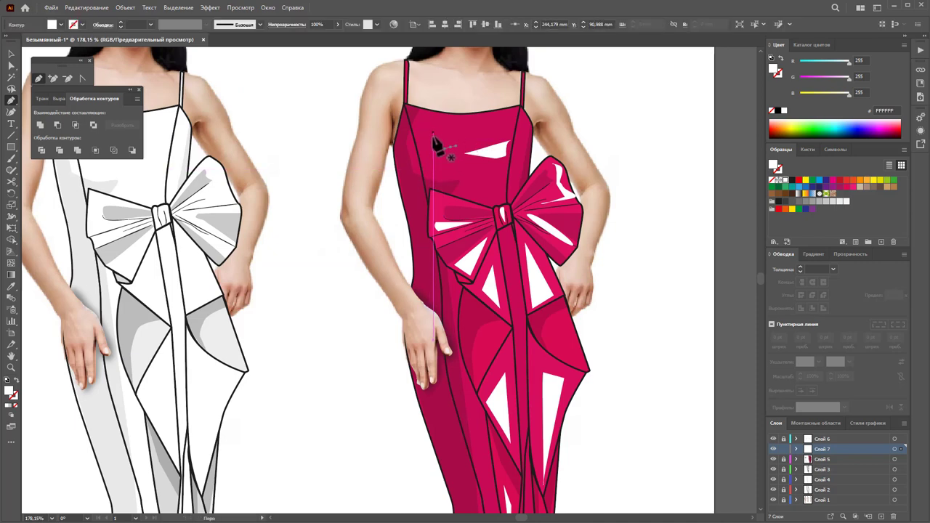
left_click(12, 54)
Apply a Gaussian Blur of about 6.2 radius to the pink dress's highlights
left_click(645, 246)
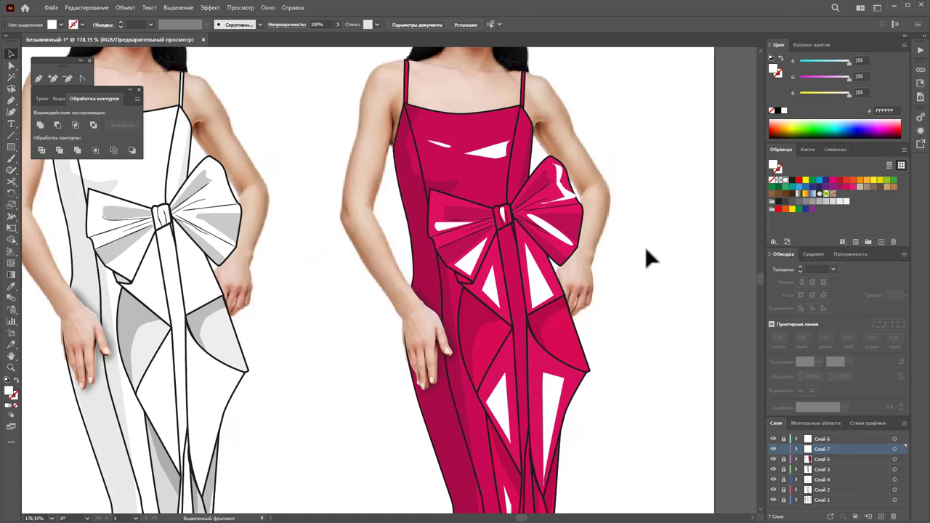
key("z")
left_click(535, 350, "alt")
left_click(436, 249, "alt")
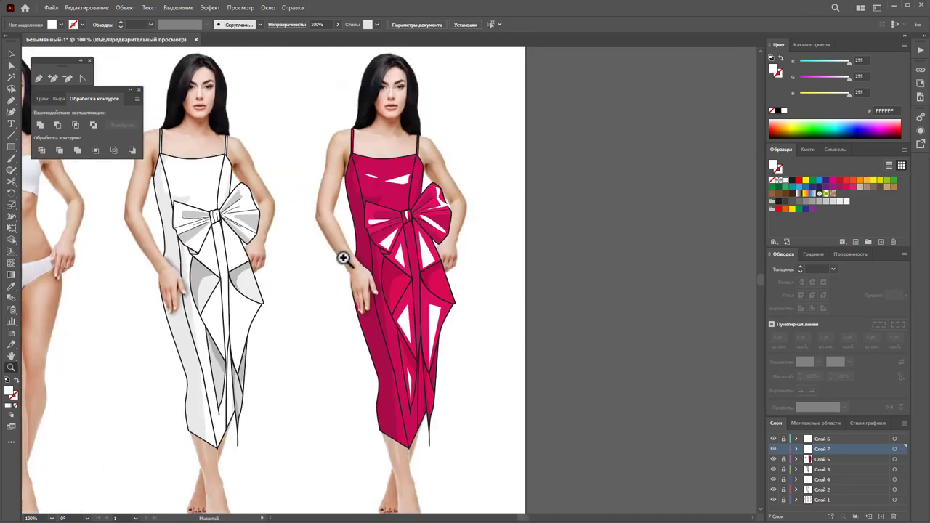
left_click(294, 158, "ctrl")
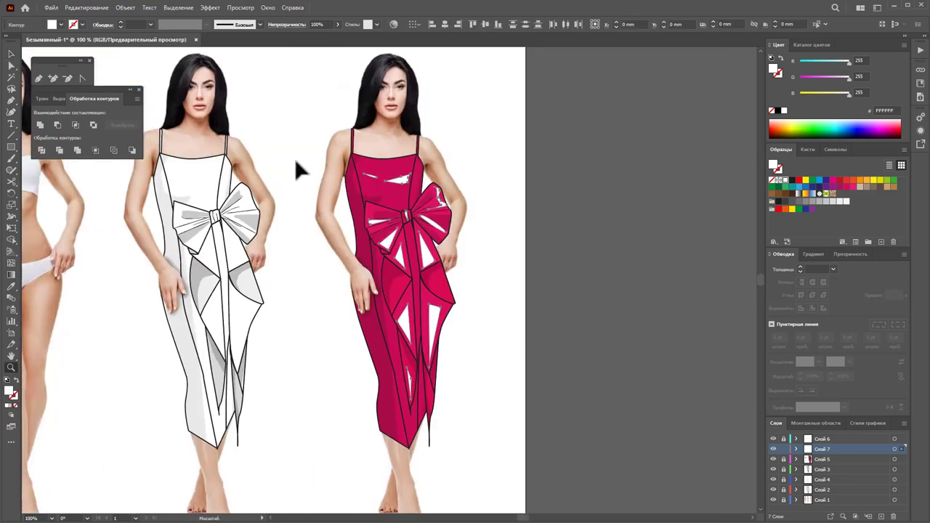
left_click(12, 54)
left_click(203, 7)
mouse_move(226, 192)
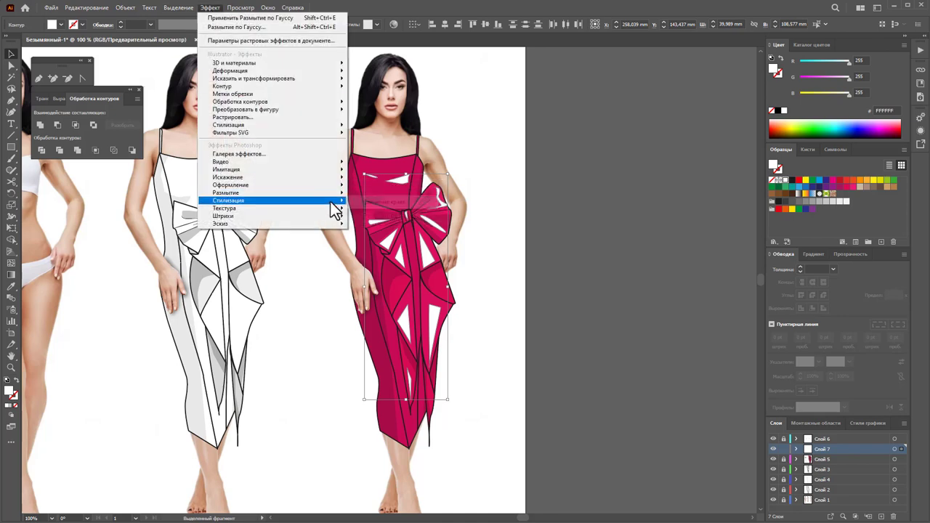
left_click(409, 216)
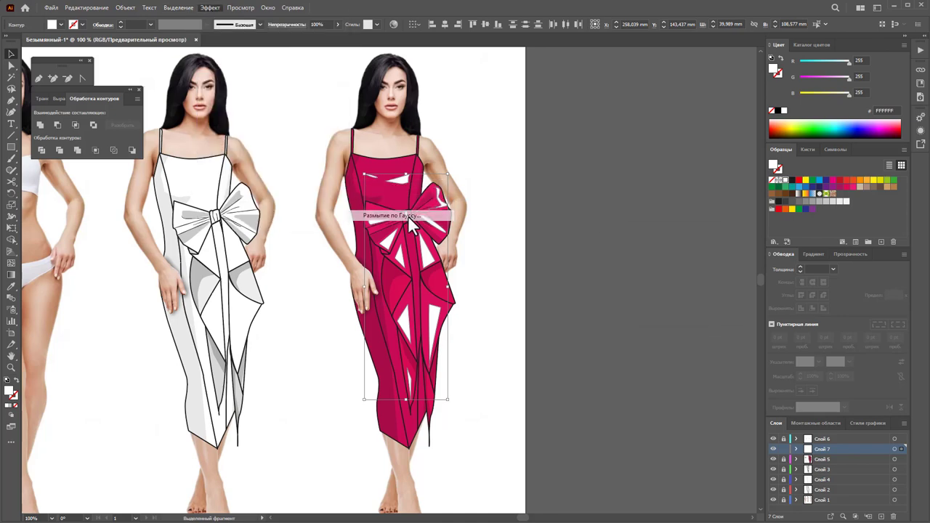
left_click_drag(648, 259, 651, 259)
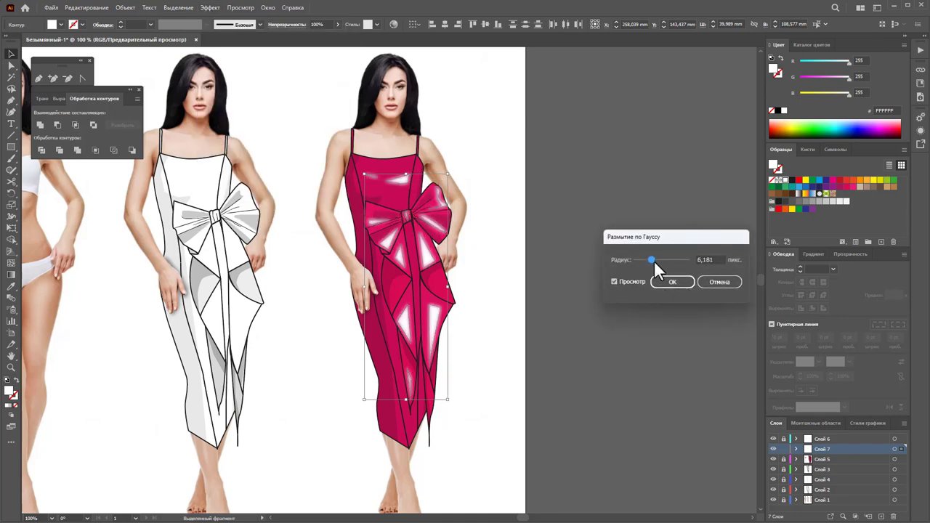
left_click(671, 283)
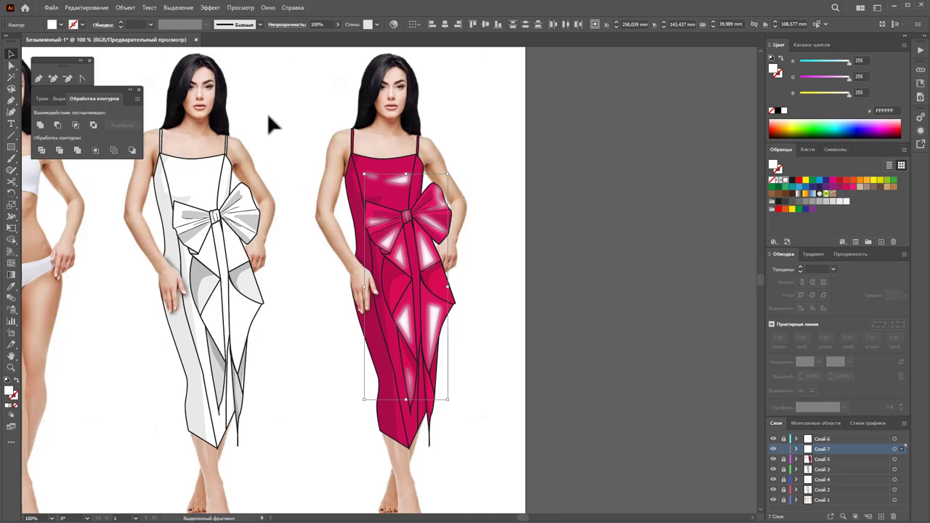
Fade the highlights to about 18% opacity and reshape one small highlight's anchor
left_click(337, 24)
left_click_drag(335, 35, 305, 37)
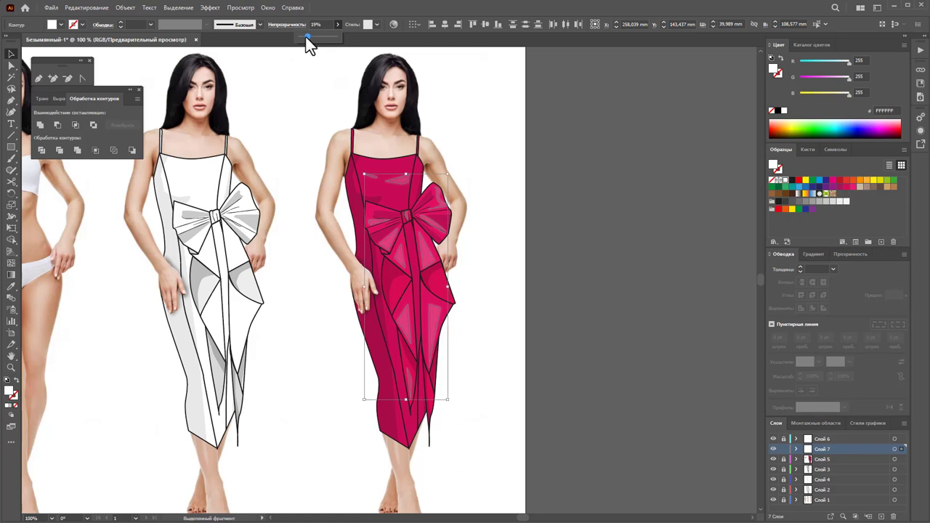
left_click(487, 124)
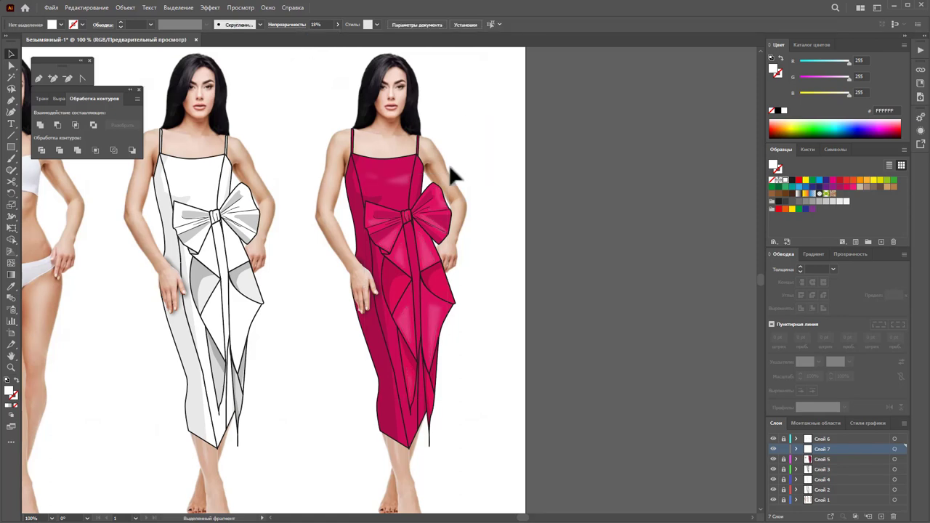
left_click(404, 326)
left_click(12, 65)
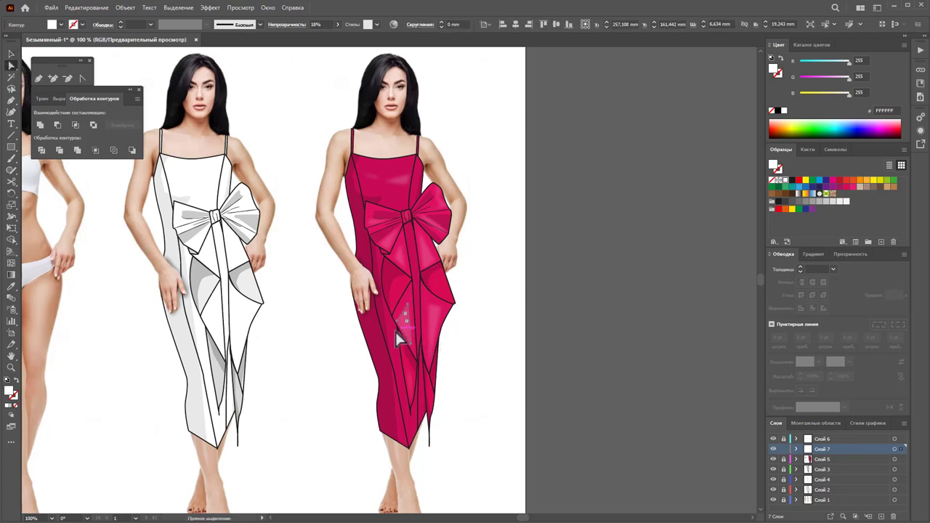
mouse_move(397, 324)
left_mouse_down()
mouse_move(440, 325)
mouse_move(443, 308)
mouse_move(433, 325)
left_mouse_up()
left_click(485, 330)
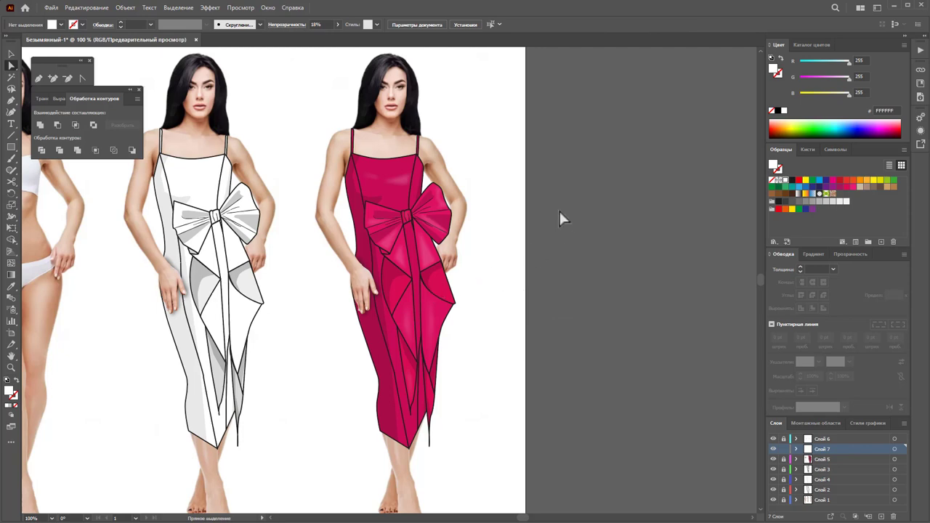
left_click(10, 55)
key("ctrl+0")
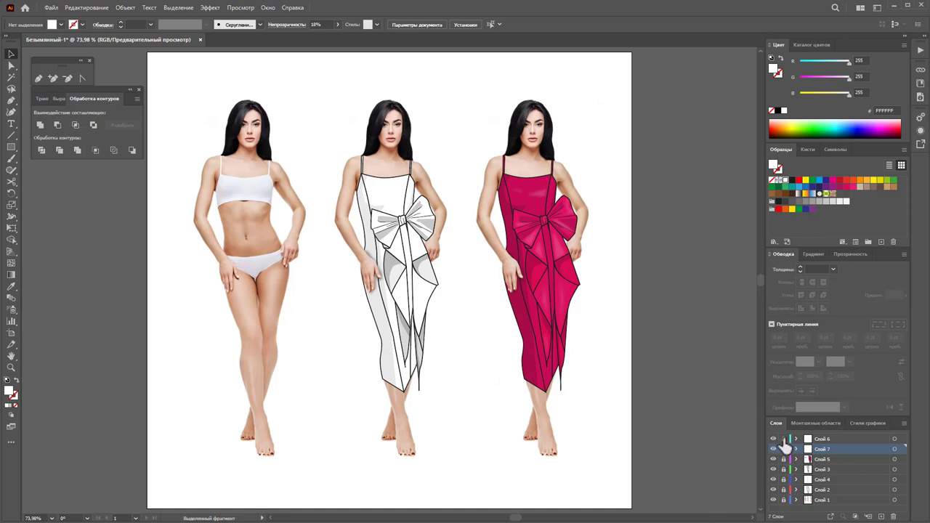
Unlock all layers and close the floating Pathfinder and pen-tools panels
left_click_drag(784, 444, 779, 513)
mouse_move(515, 518)
left_mouse_down()
mouse_move(525, 520)
mouse_move(511, 518)
left_mouse_up()
left_click(139, 91)
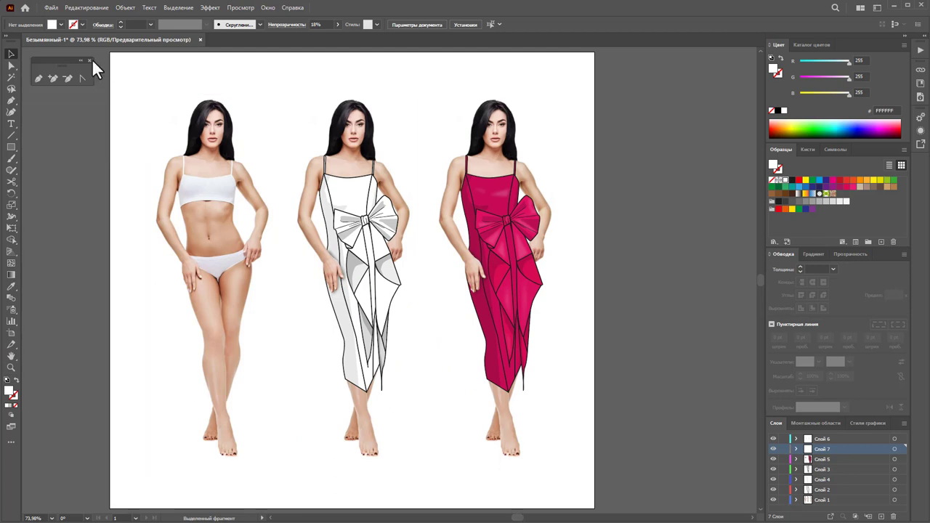
left_click(90, 60)
left_click_drag(519, 518, 524, 518)
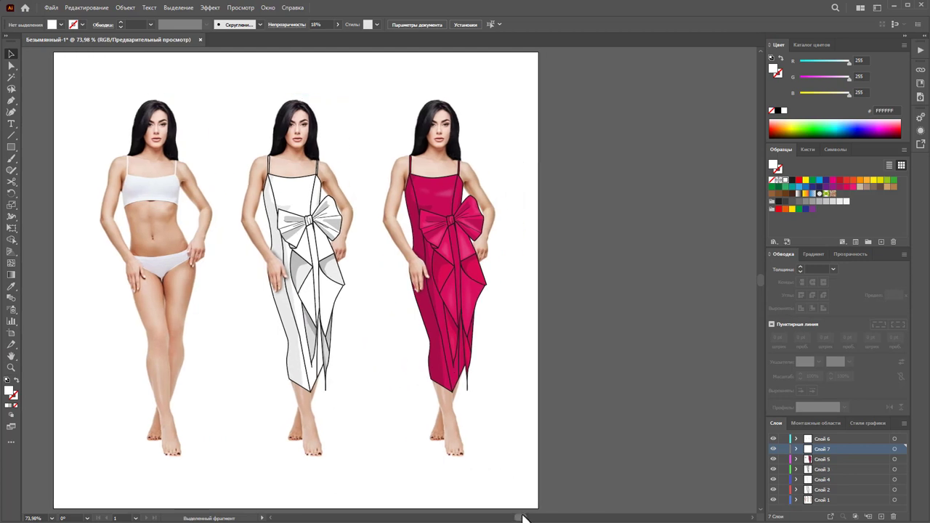
Widen the artboard rightward and place a copy of the pink-dress figure beside it
left_click(11, 333)
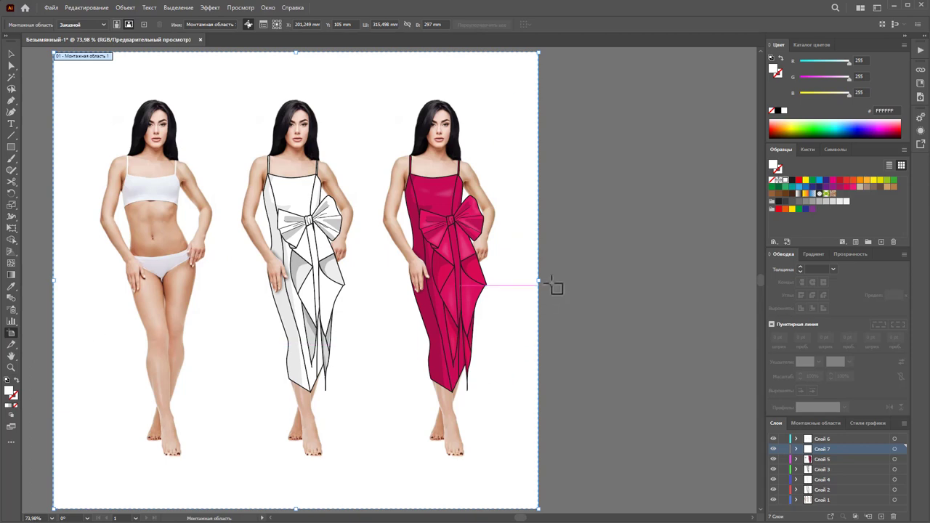
mouse_move(538, 280)
left_mouse_down()
mouse_move(738, 295)
mouse_move(700, 295)
left_mouse_up()
left_click(11, 54)
left_click_drag(554, 100, 385, 467)
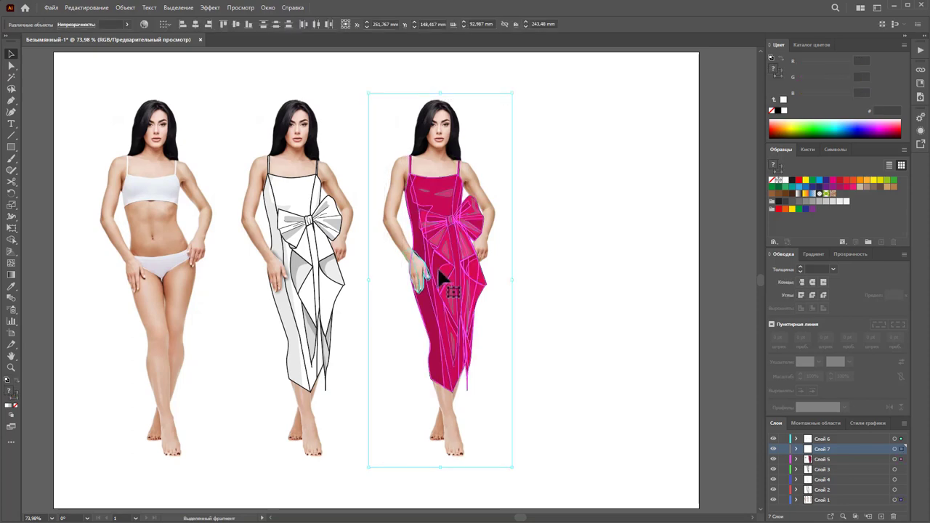
mouse_move(439, 245)
left_mouse_down()
mouse_move(587, 246)
mouse_move(585, 263)
left_mouse_up()
Recolour the fourth dress on the Recolor Artwork wheel, trying purple and lavender before settling on blue
left_click(662, 320)
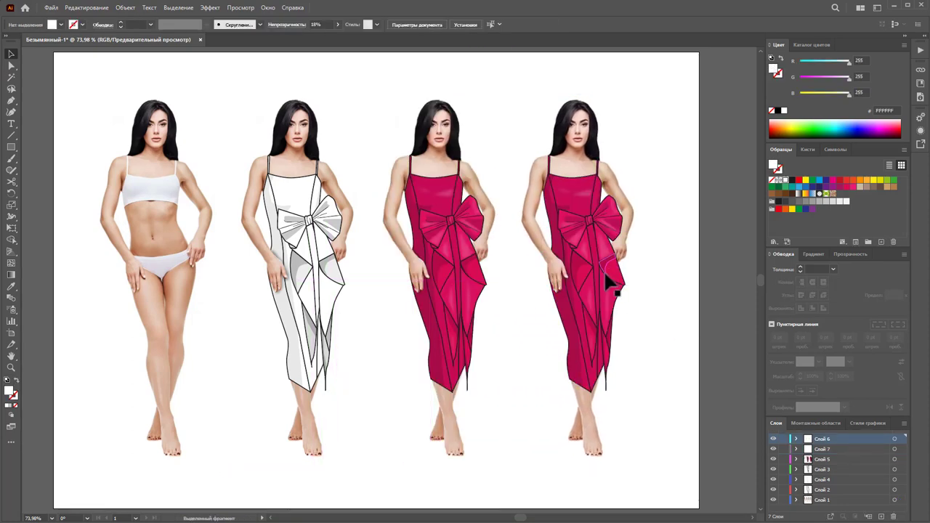
left_click(606, 274)
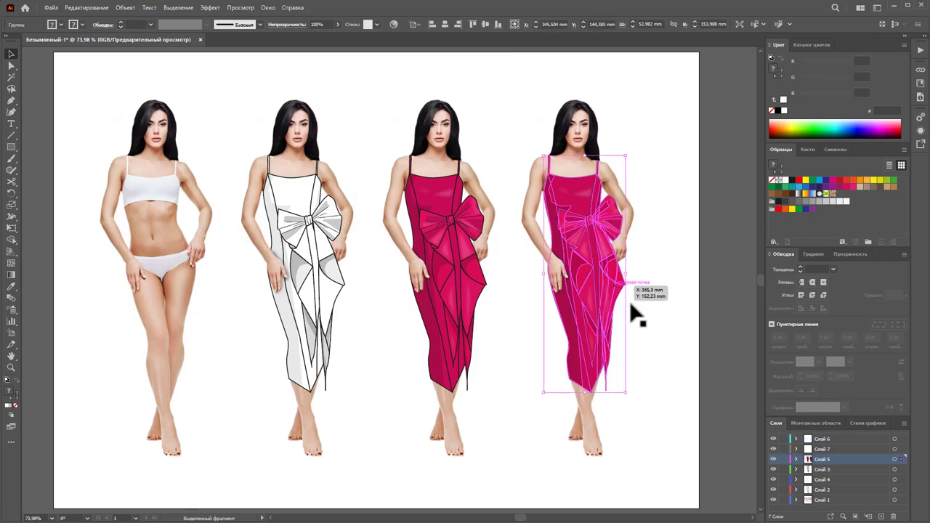
left_click(393, 25)
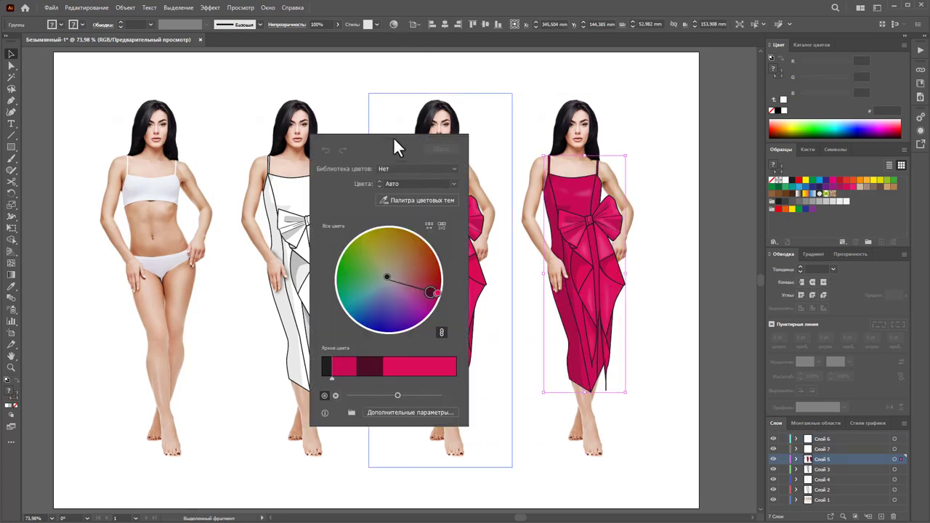
left_click_drag(249, 128, 171, 109)
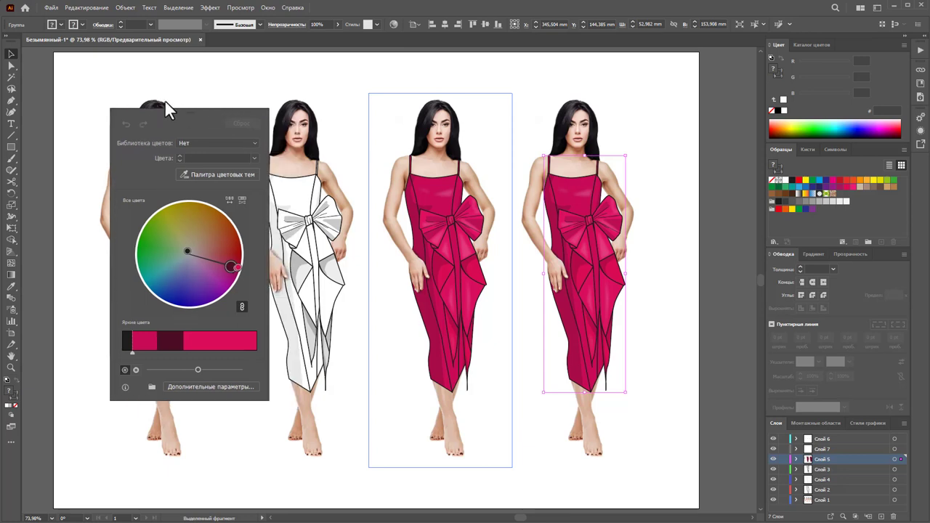
mouse_move(183, 259)
left_mouse_down()
mouse_move(146, 285)
mouse_move(114, 251)
mouse_move(116, 271)
mouse_move(138, 277)
mouse_move(138, 287)
mouse_move(120, 291)
left_mouse_up()
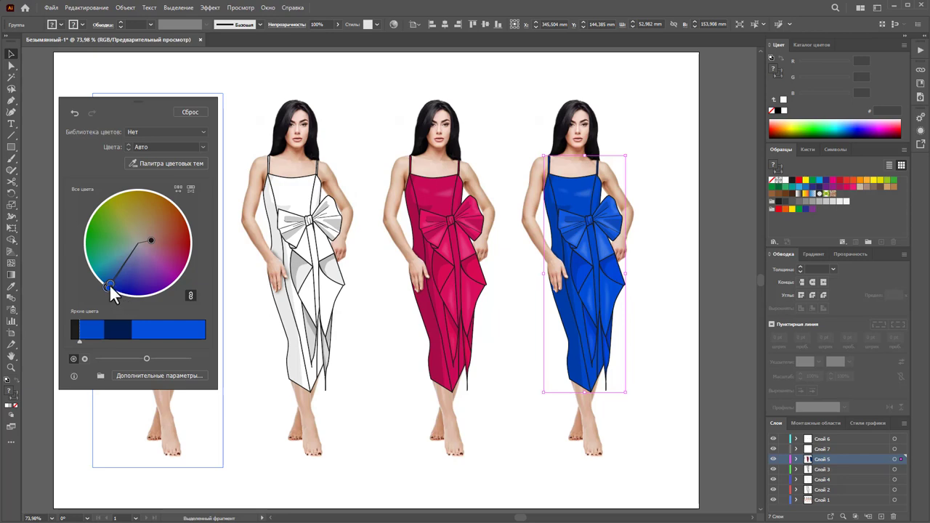
mouse_move(137, 258)
left_mouse_down()
mouse_move(113, 291)
mouse_move(120, 270)
left_mouse_up()
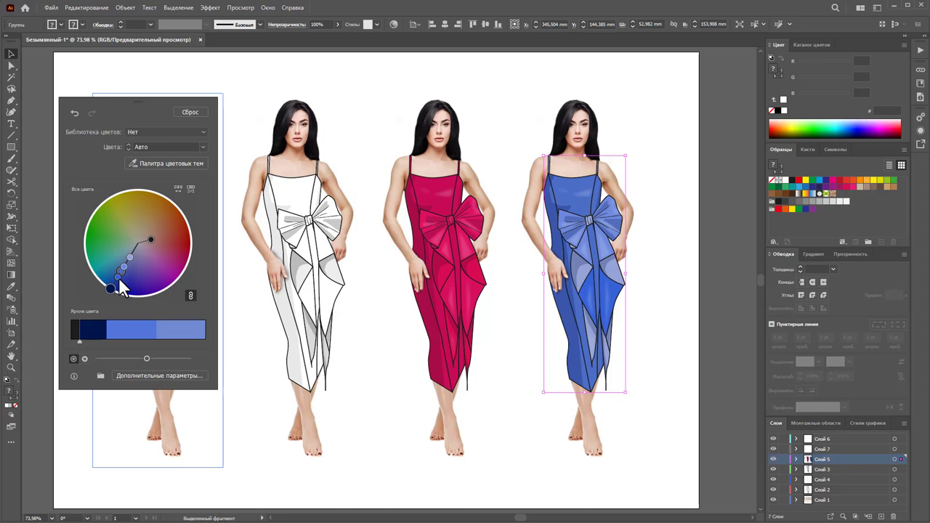
left_click_drag(117, 284, 137, 279)
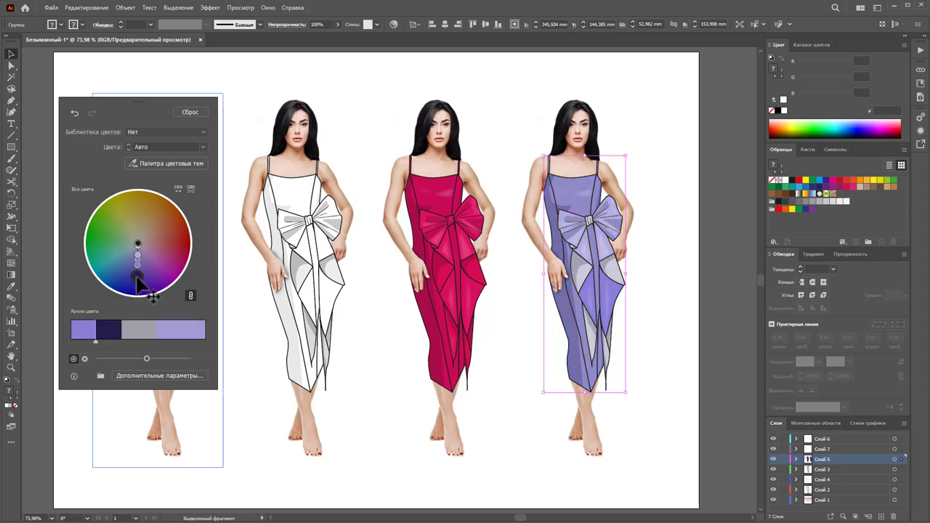
mouse_move(136, 276)
left_mouse_down()
mouse_move(131, 266)
mouse_move(125, 293)
left_mouse_up()
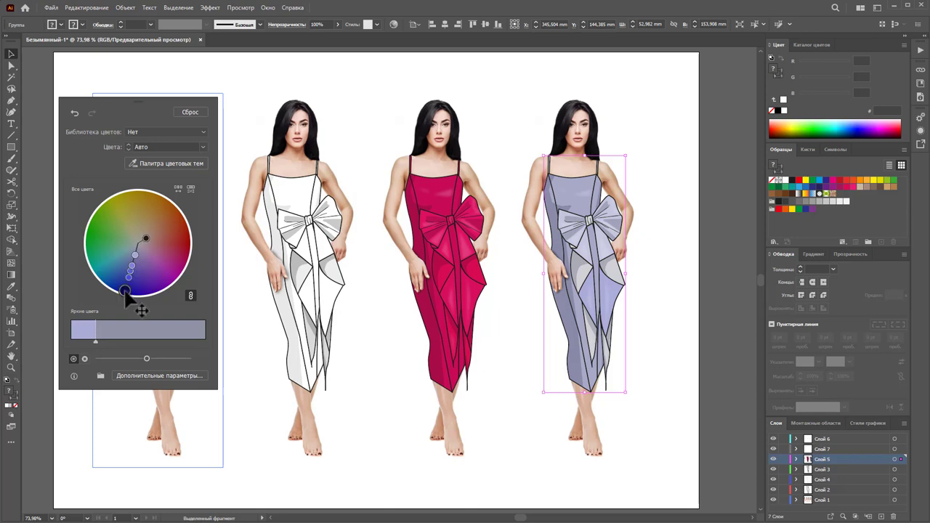
left_click(190, 112)
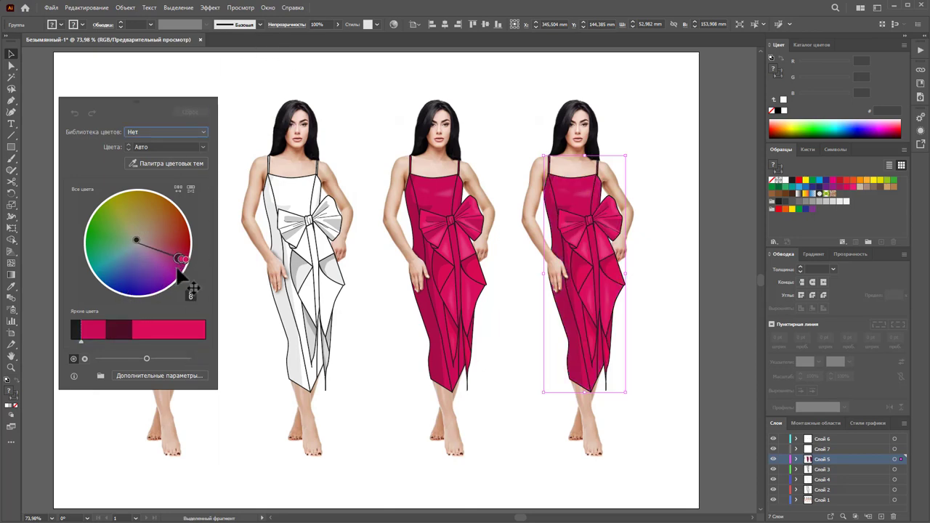
left_click_drag(180, 261, 132, 286)
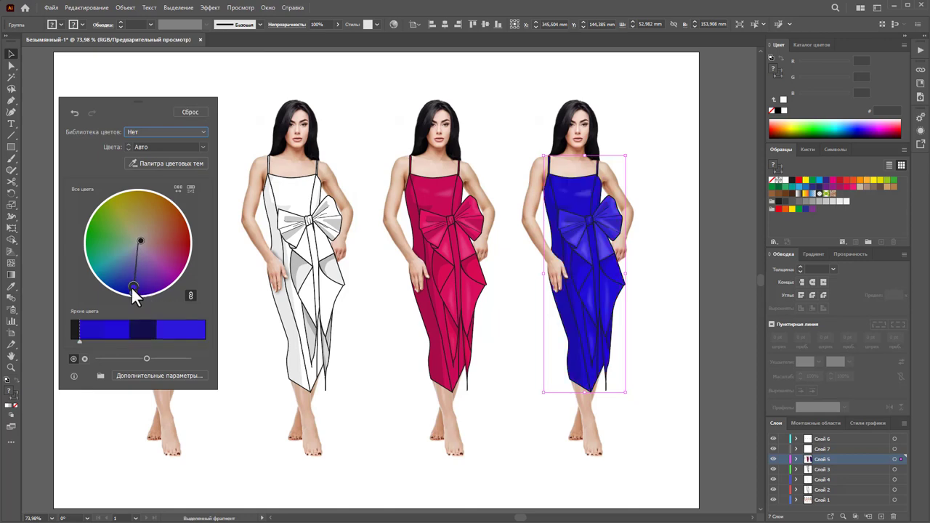
In full Recolor Artwork, darken the second shade, set the third's hue to 242, brighten the fourth
left_click(170, 376)
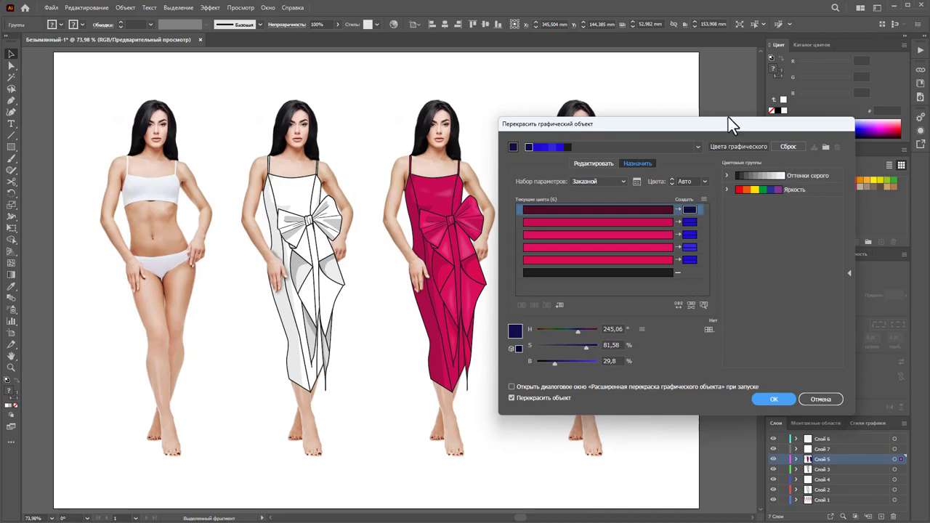
left_click_drag(733, 128, 279, 113)
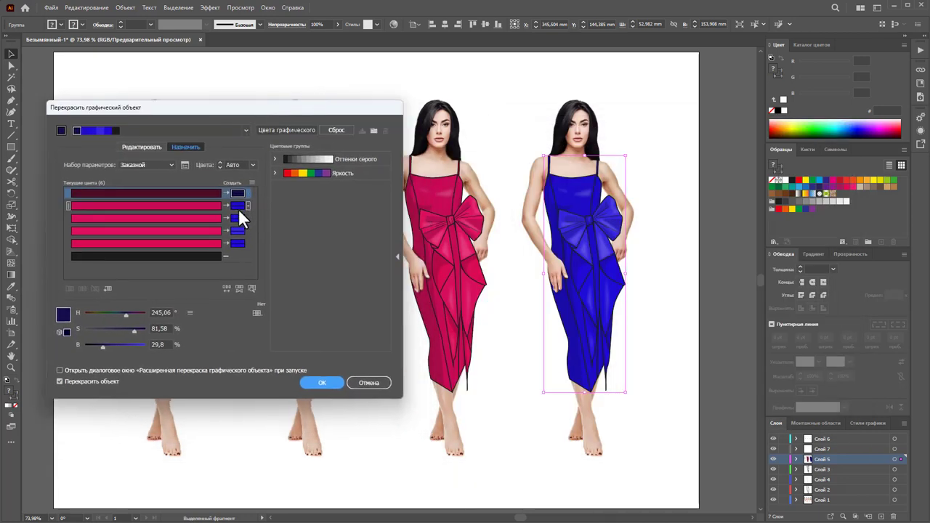
left_click(236, 205)
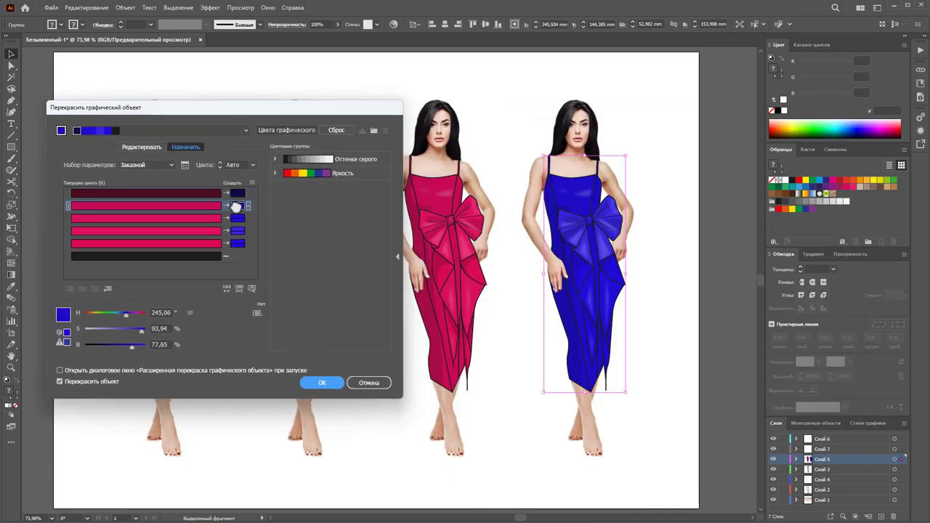
mouse_move(130, 346)
left_mouse_down()
mouse_move(122, 347)
mouse_move(133, 330)
mouse_move(118, 346)
left_mouse_up()
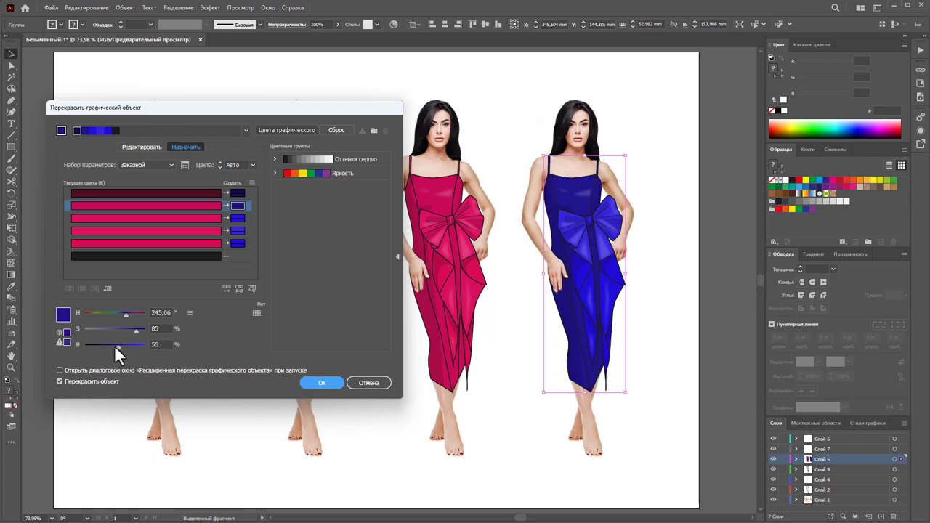
left_click(241, 219)
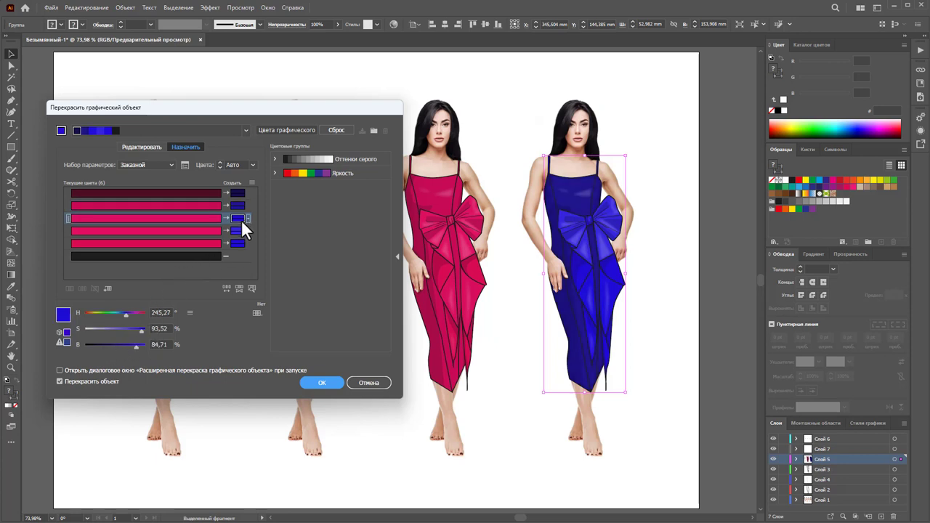
left_click_drag(125, 314, 124, 315)
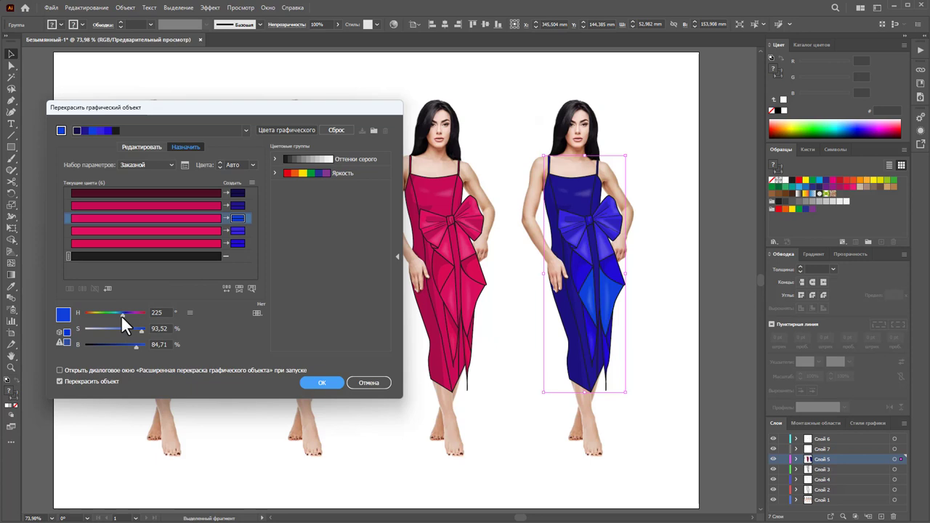
left_click(236, 232)
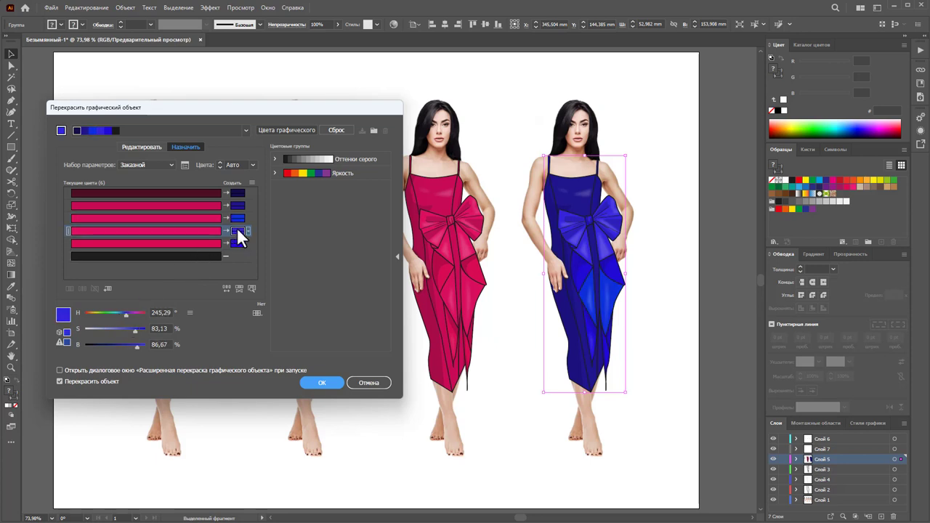
left_click_drag(122, 315, 124, 314)
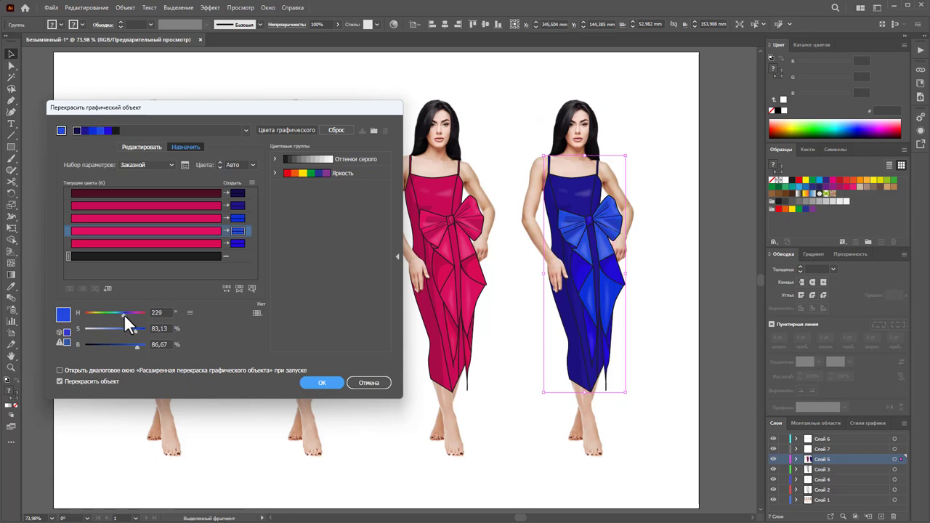
Apply the blue recolour, deselect, and fit the artboard to show all four models
left_click(330, 385)
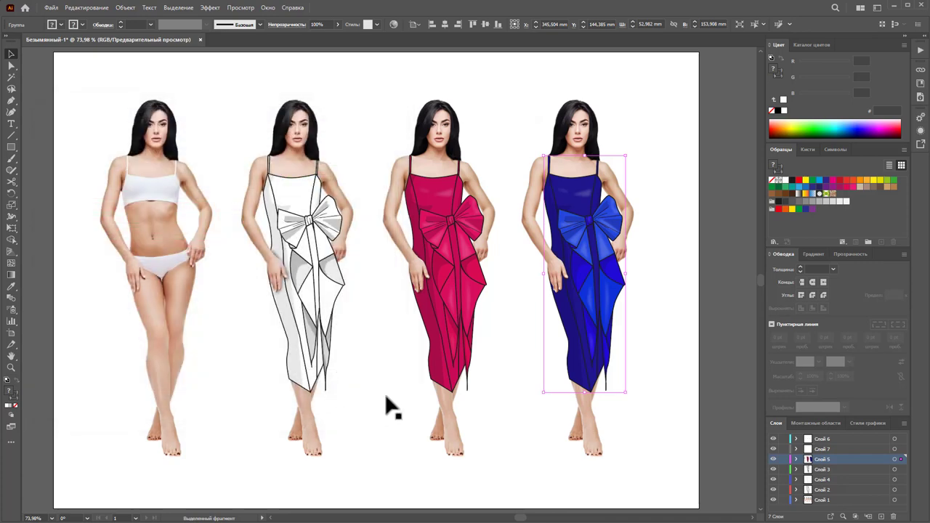
left_click(685, 328)
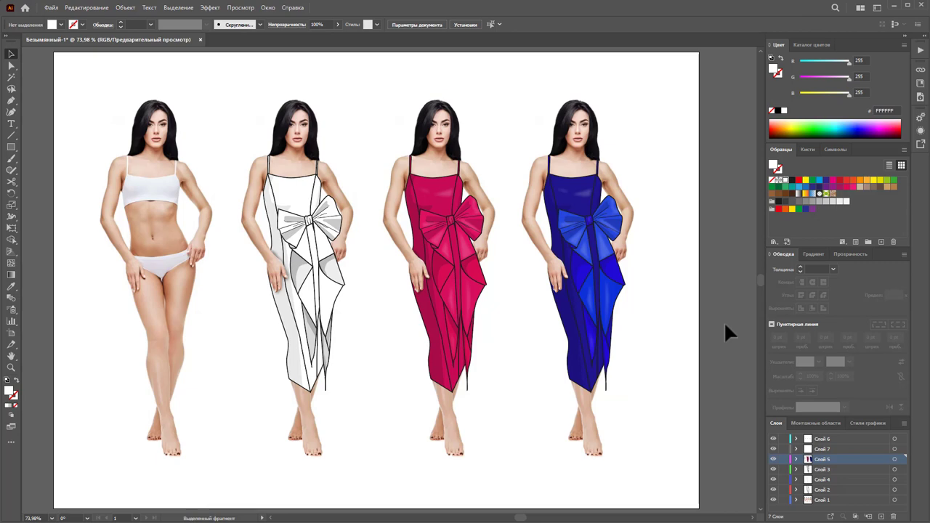
key("ctrl+0")
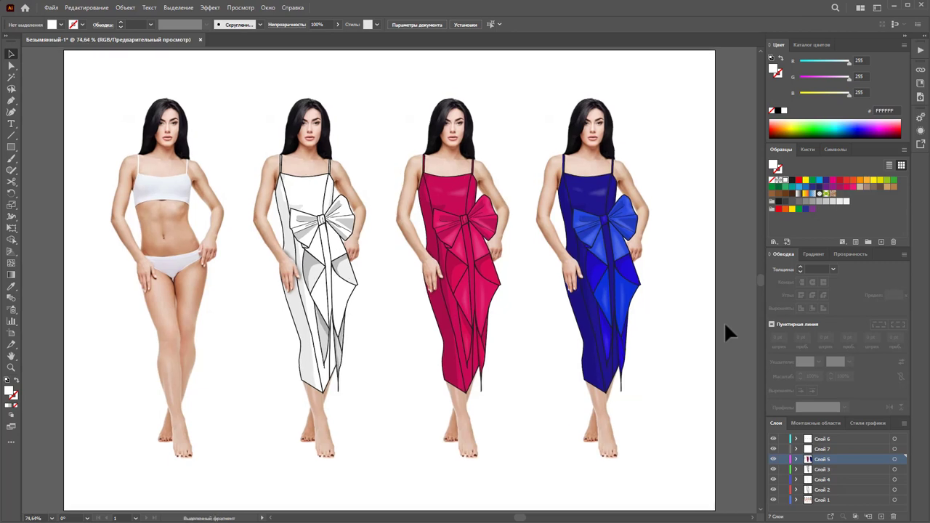